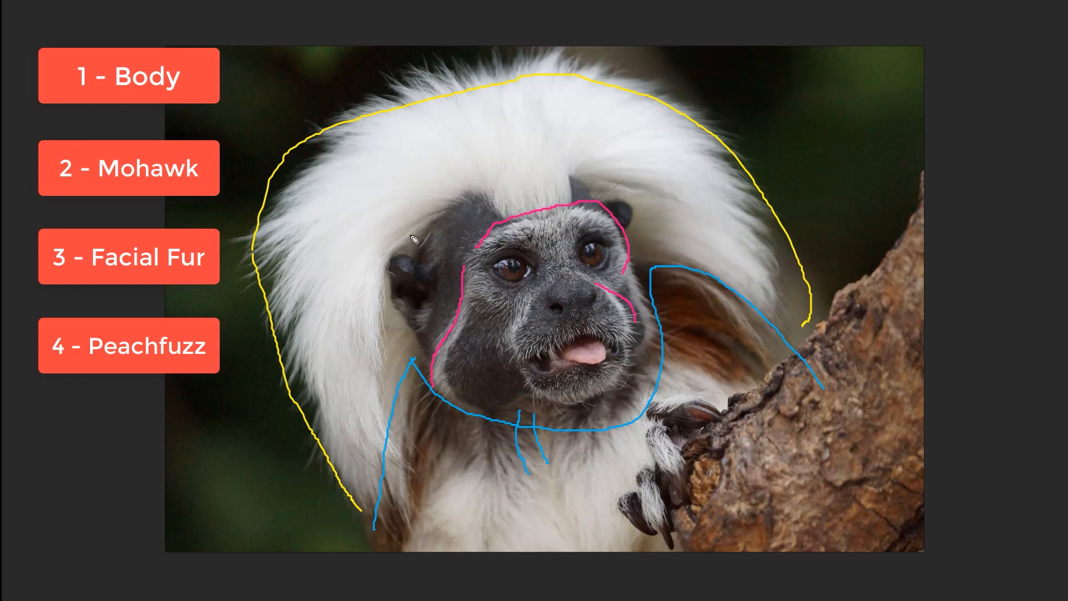
# Sketch strokes over the monkey reference photo to mark the peachfuzz, whisker and eyebrow areas
pyautogui.click(454, 238)
pyautogui.moveTo(446, 270); pyautogui.dragTo(438, 276)
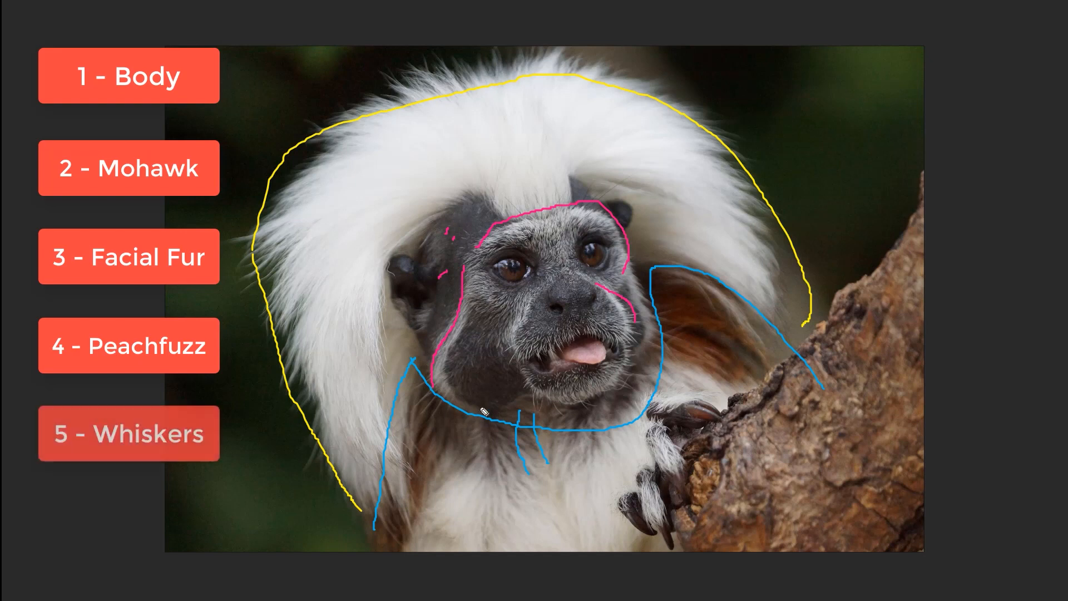
pyautogui.moveTo(551, 383)
pyautogui.mouseDown()
pyautogui.moveTo(567, 424)
pyautogui.moveTo(592, 411)
pyautogui.mouseUp()
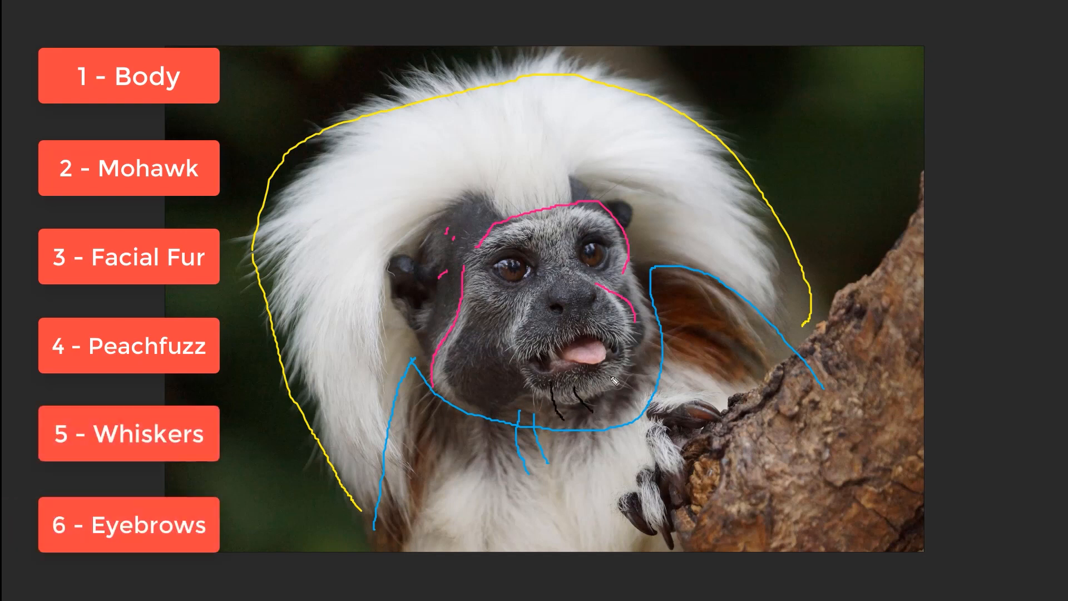
pyautogui.moveTo(611, 376); pyautogui.dragTo(629, 388)
pyautogui.moveTo(531, 227); pyautogui.dragTo(482, 174)
pyautogui.moveTo(583, 205); pyautogui.dragTo(644, 187)
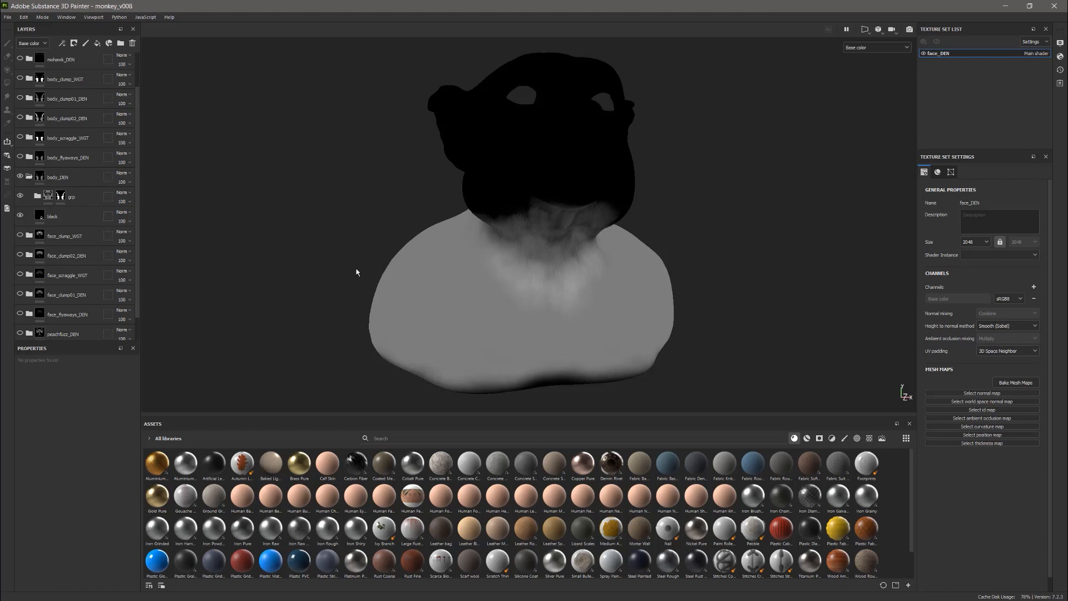
# In Substance 3D Painter, examine the painted body density mask around the monkey bust's chest and neck
pyautogui.keyDown('alt'); pyautogui.moveTo(358, 274); pyautogui.dragTo(411, 271); pyautogui.keyUp('alt')
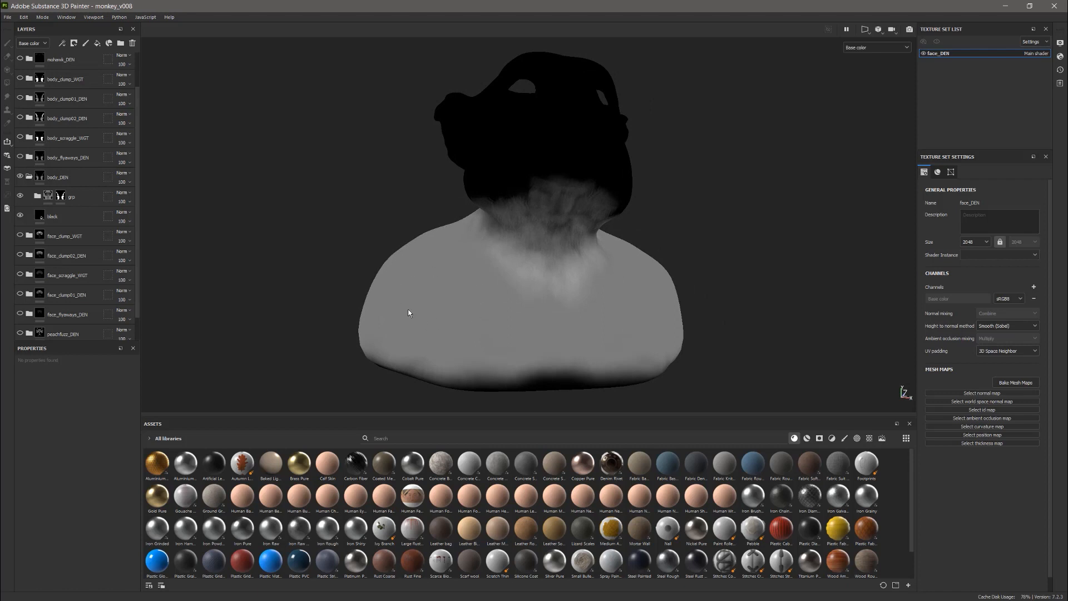
pyautogui.keyDown('alt'); pyautogui.moveTo(410, 221); pyautogui.dragTo(579, 222); pyautogui.keyUp('alt')
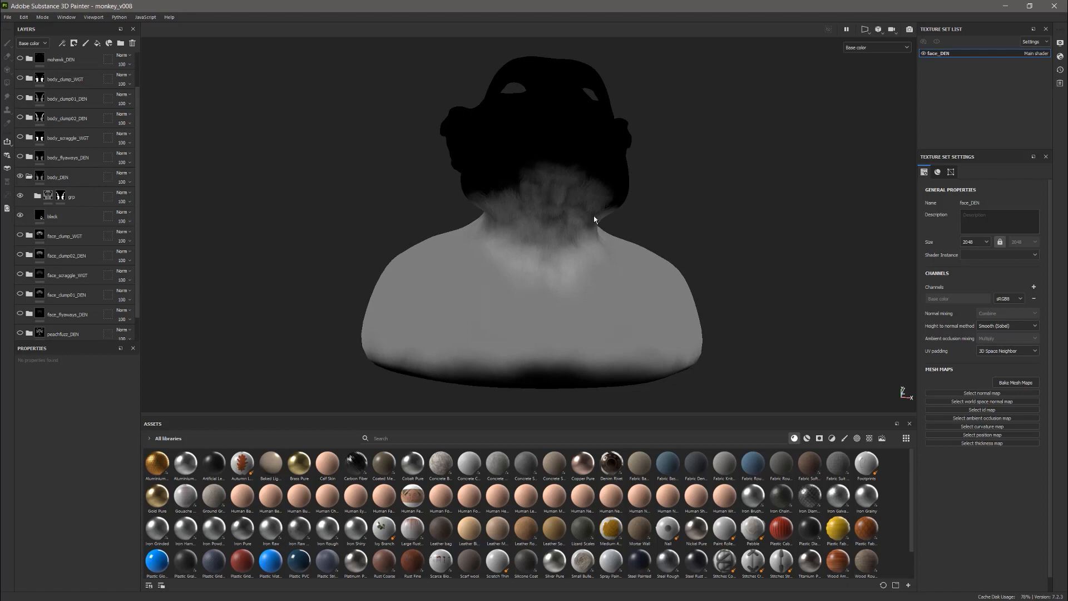
pyautogui.keyDown('alt'); pyautogui.moveTo(399, 185); pyautogui.dragTo(598, 244); pyautogui.keyUp('alt')
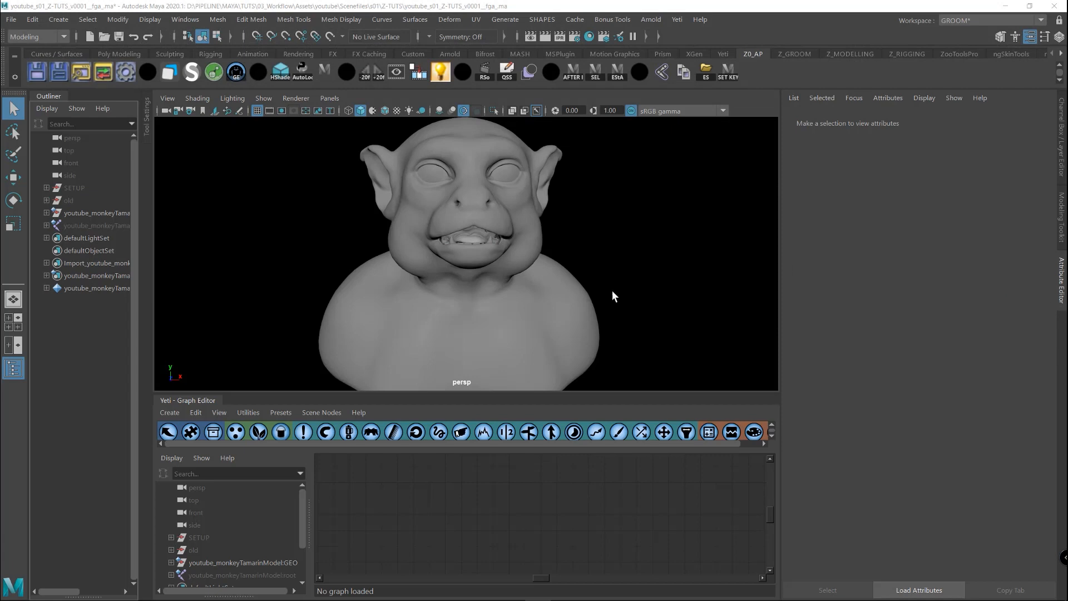
# In Maya, create a Yeti node on the monkey bust mesh
pyautogui.click(565, 300)
pyautogui.click(676, 20)
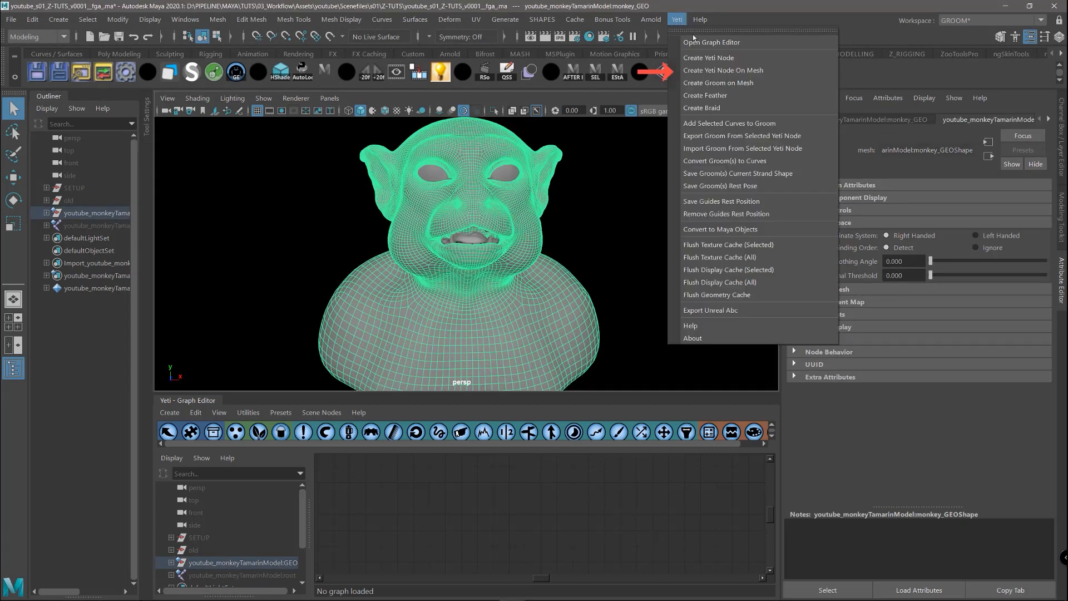
pyautogui.click(752, 72)
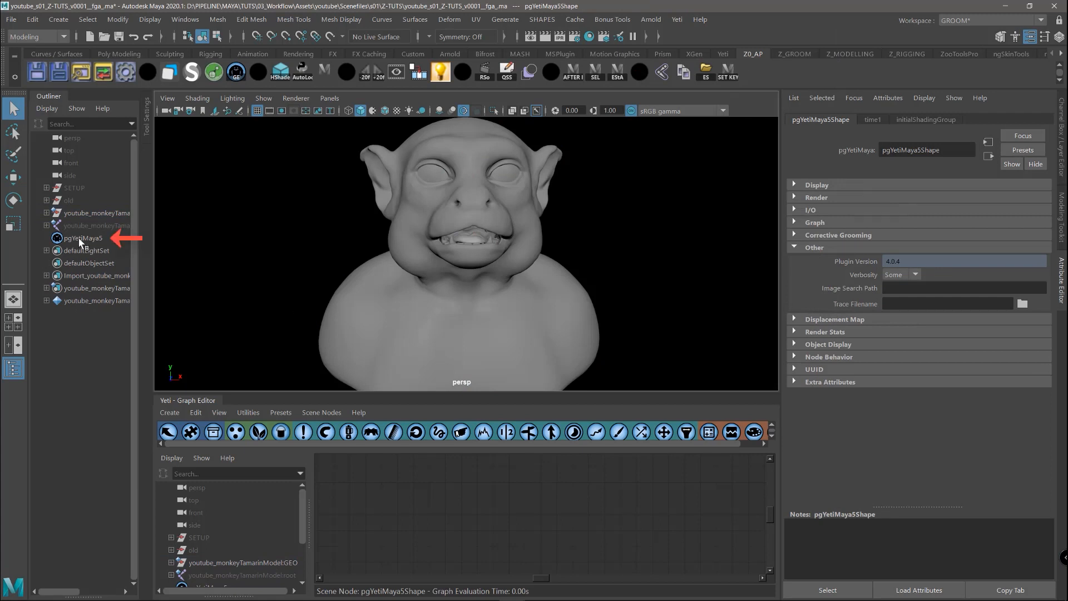
# Add an Import node to the new Yeti node's graph and set its geometry selection to monkey_GEOShape
pyautogui.click(80, 238)
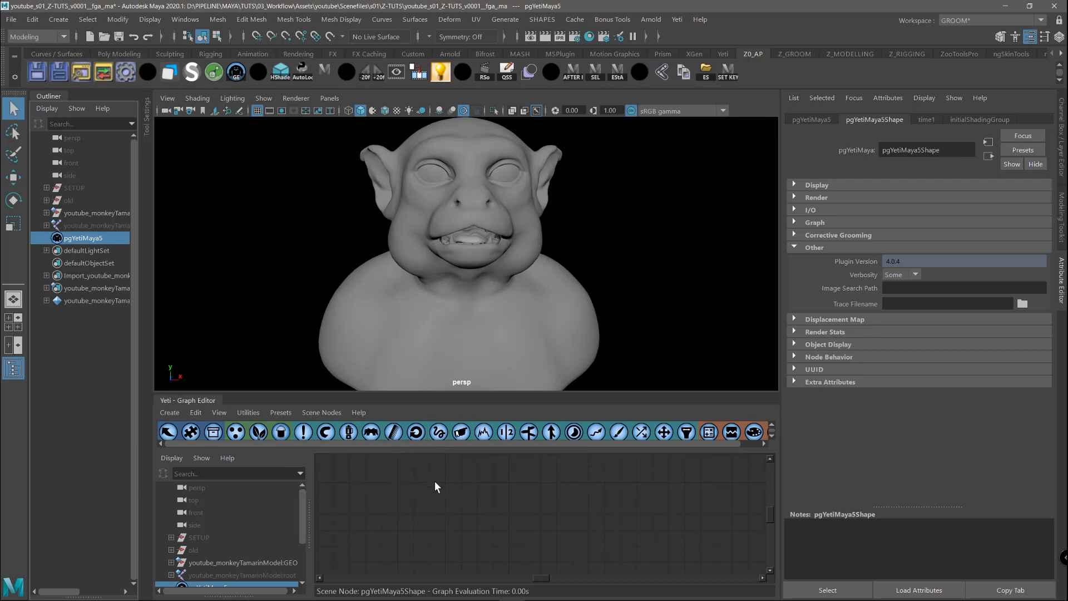
pyautogui.click(168, 431)
pyautogui.moveTo(559, 506); pyautogui.dragTo(394, 500)
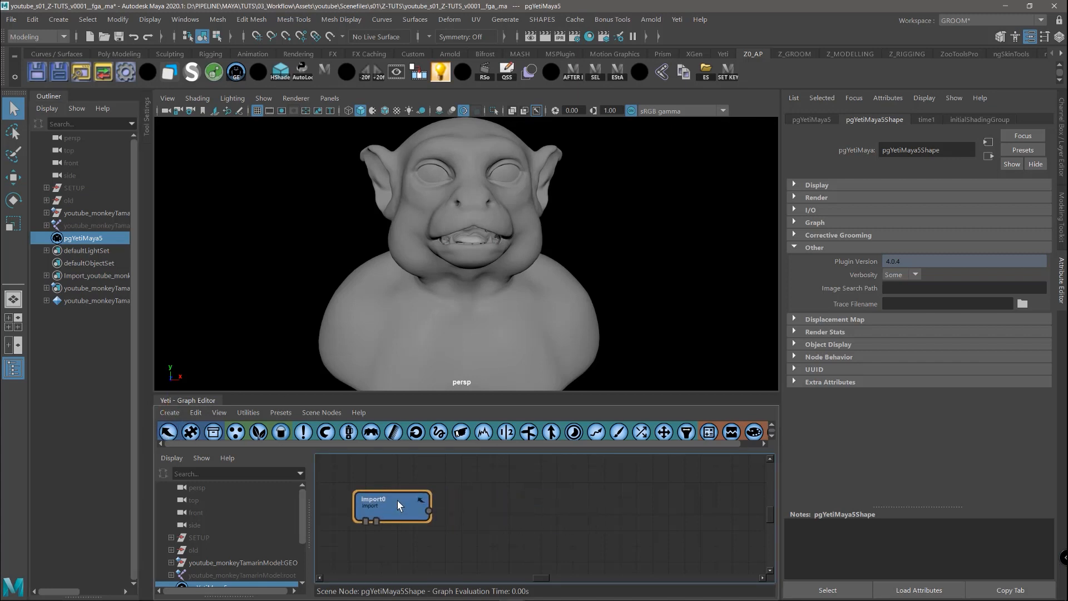
pyautogui.doubleClick(397, 500)
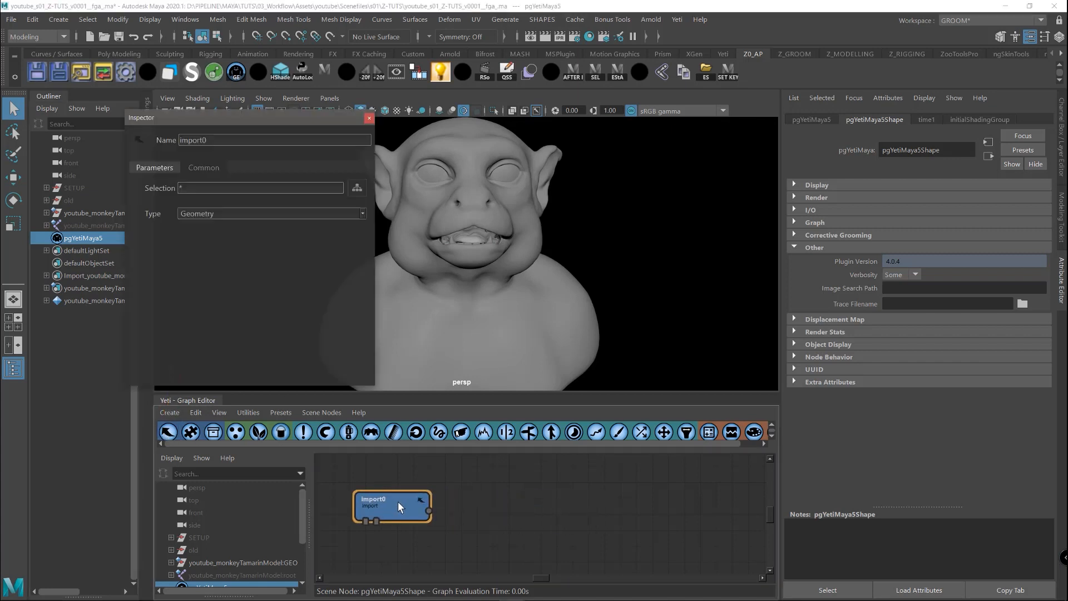
pyautogui.click(358, 188)
pyautogui.click(232, 209)
pyautogui.click(221, 300)
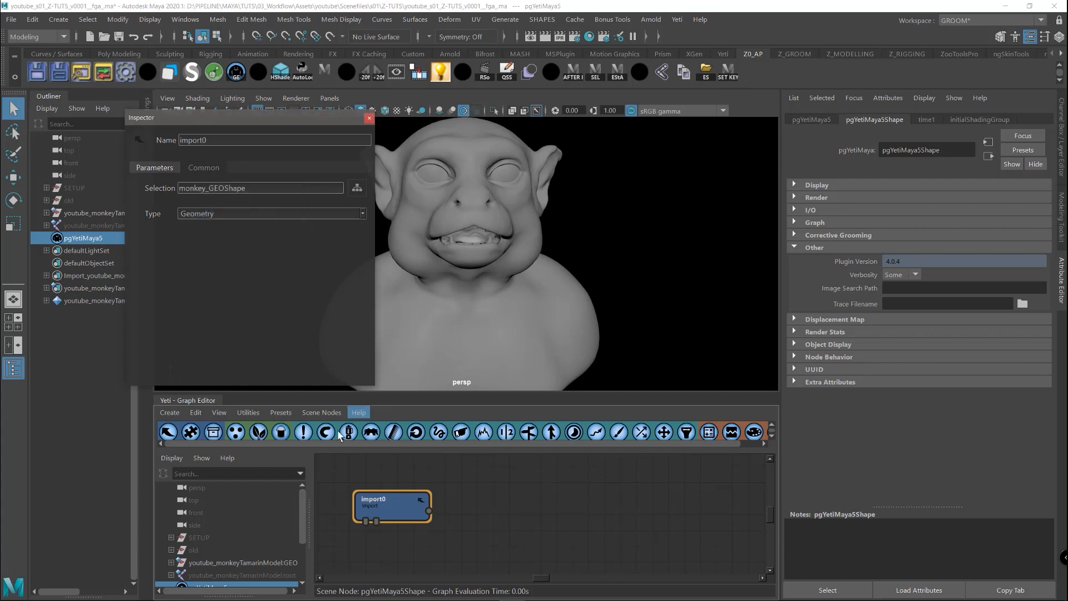
pyautogui.click(368, 119)
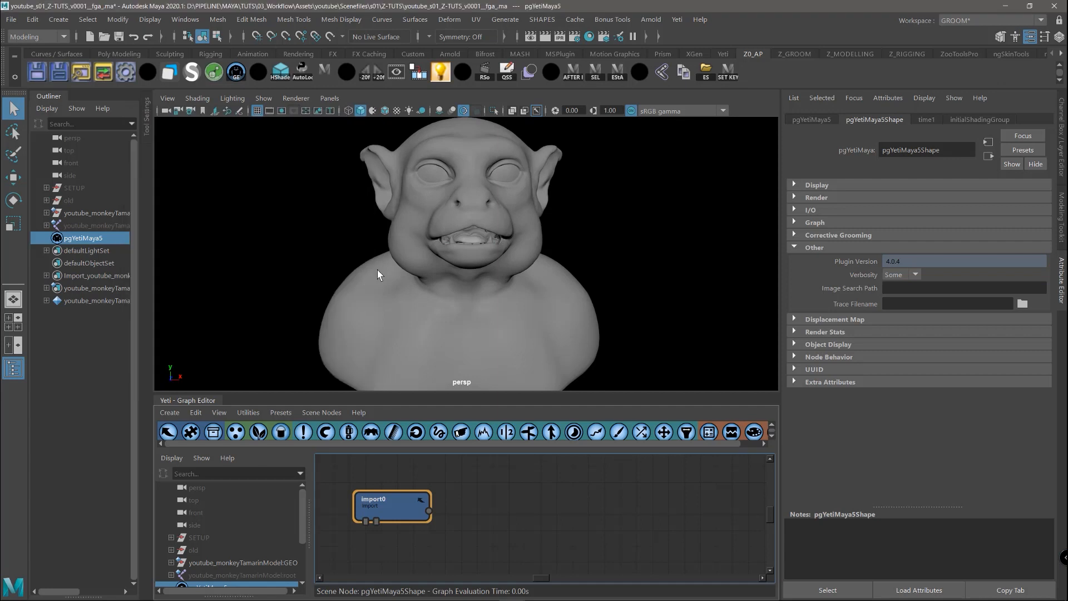
# Add a Scatter node fed by the Import node and display its points on the bust
pyautogui.click(236, 432)
pyautogui.click(460, 539)
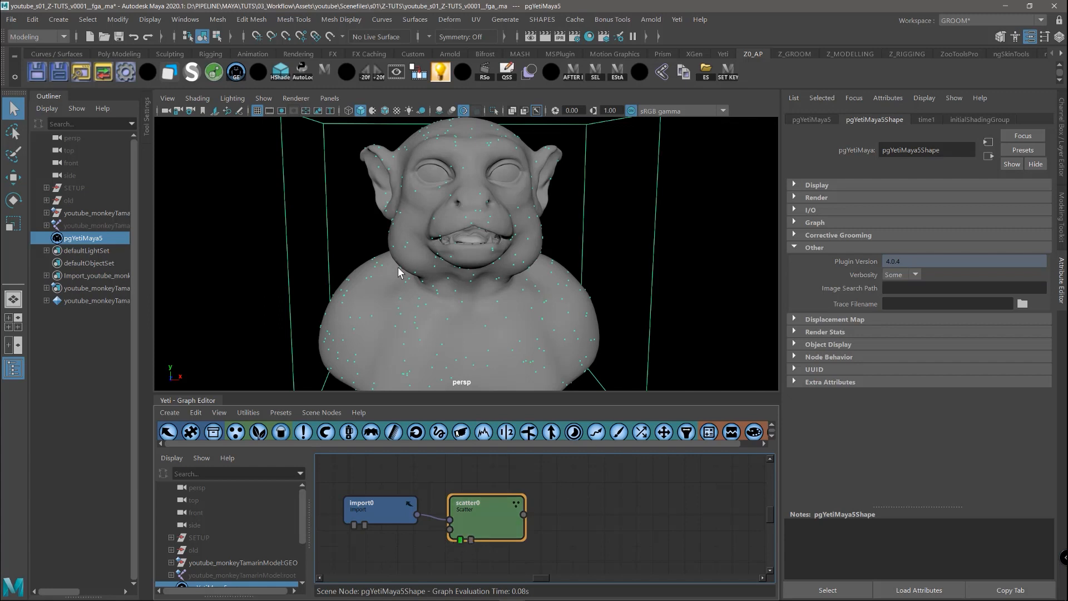
pyautogui.moveTo(372, 281)
pyautogui.keyDown('alt'); pyautogui.mouseDown()
pyautogui.moveTo(379, 301)
pyautogui.moveTo(519, 298)
pyautogui.moveTo(361, 298)
pyautogui.mouseUp(); pyautogui.keyUp('alt')
pyautogui.scroll(6, 556, 267)
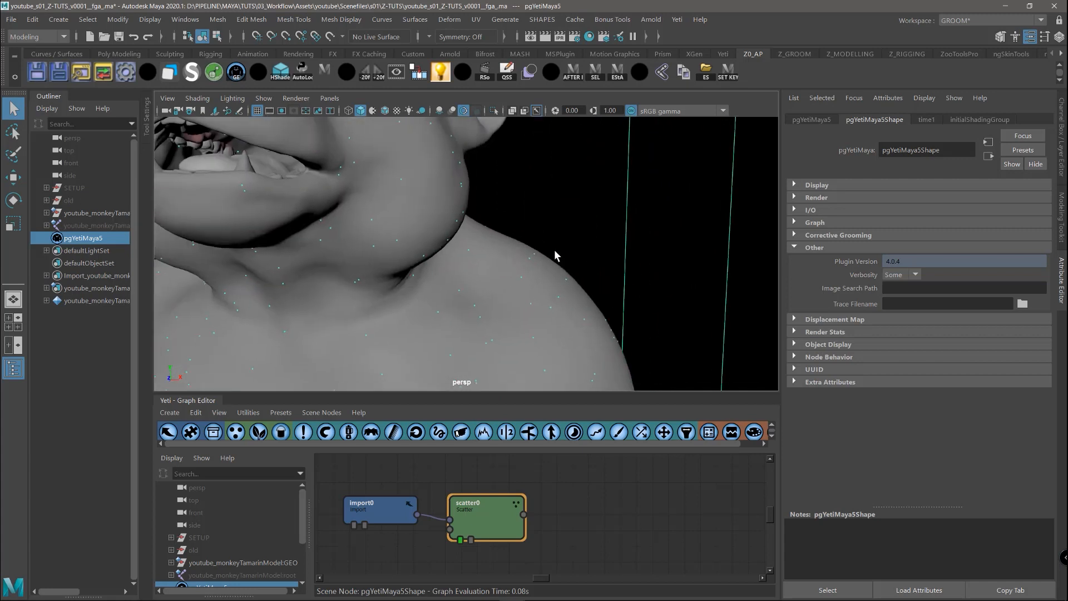
pyautogui.keyDown('alt'); pyautogui.moveTo(509, 268); pyautogui.dragTo(471, 241); pyautogui.keyUp('alt')
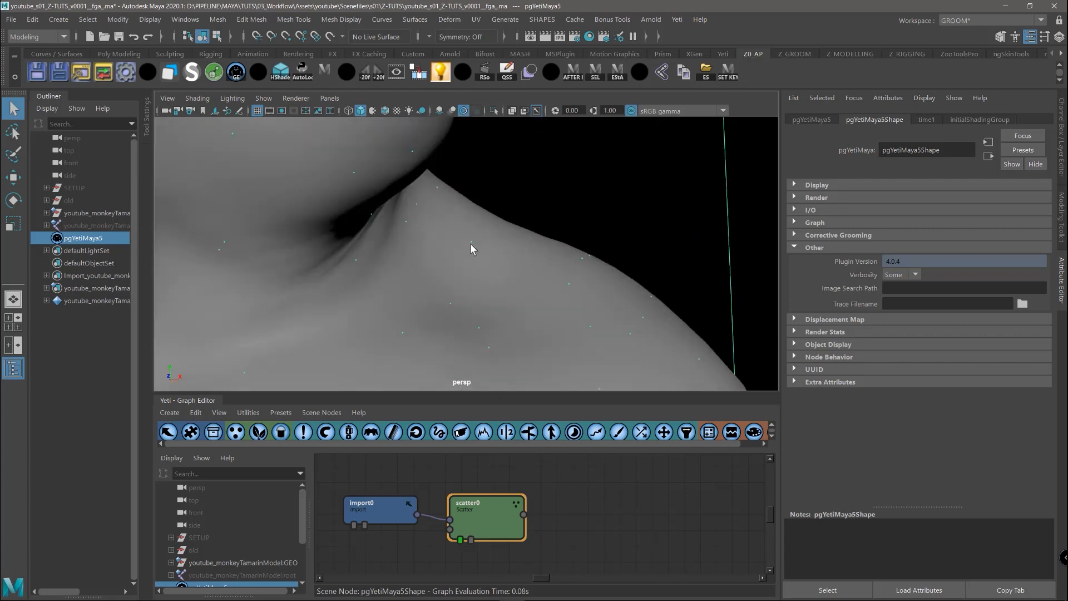
pyautogui.keyDown('alt'); pyautogui.moveTo(500, 267); pyautogui.dragTo(514, 362); pyautogui.keyUp('alt')
# Set the Scatter node's Density Multiplier to 300
pyautogui.doubleClick(482, 510)
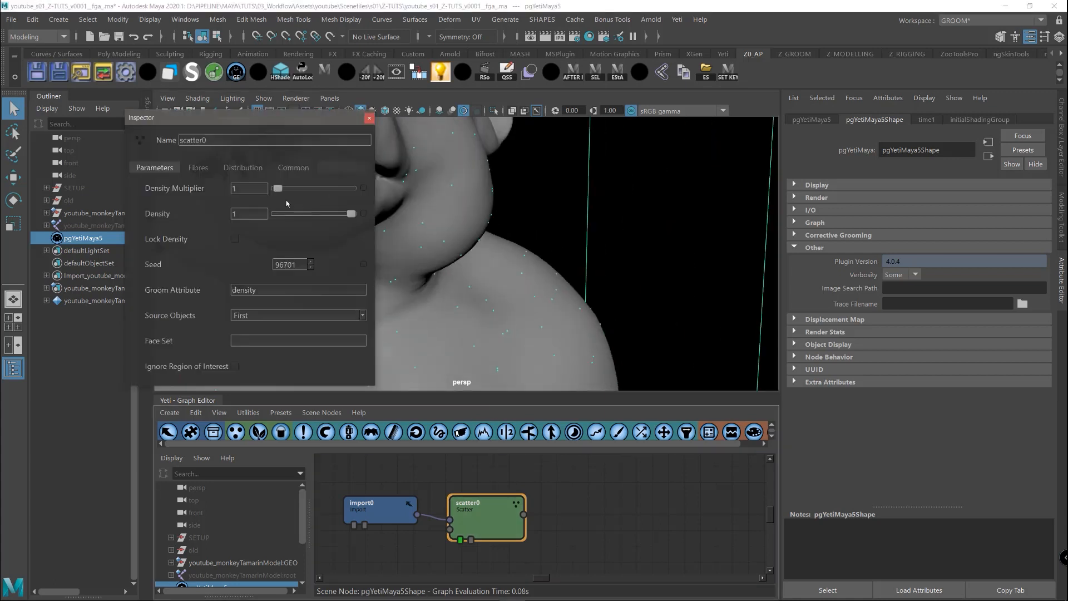
pyautogui.moveTo(278, 188); pyautogui.dragTo(352, 190)
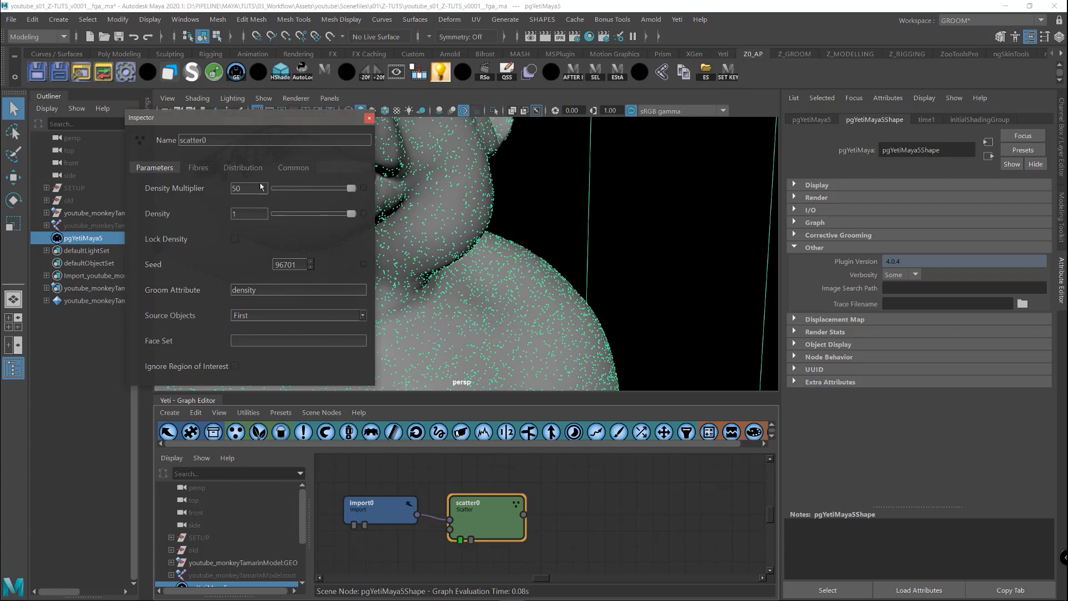
pyautogui.moveTo(248, 188); pyautogui.dragTo(221, 188)
pyautogui.write('300')
pyautogui.press('Return')
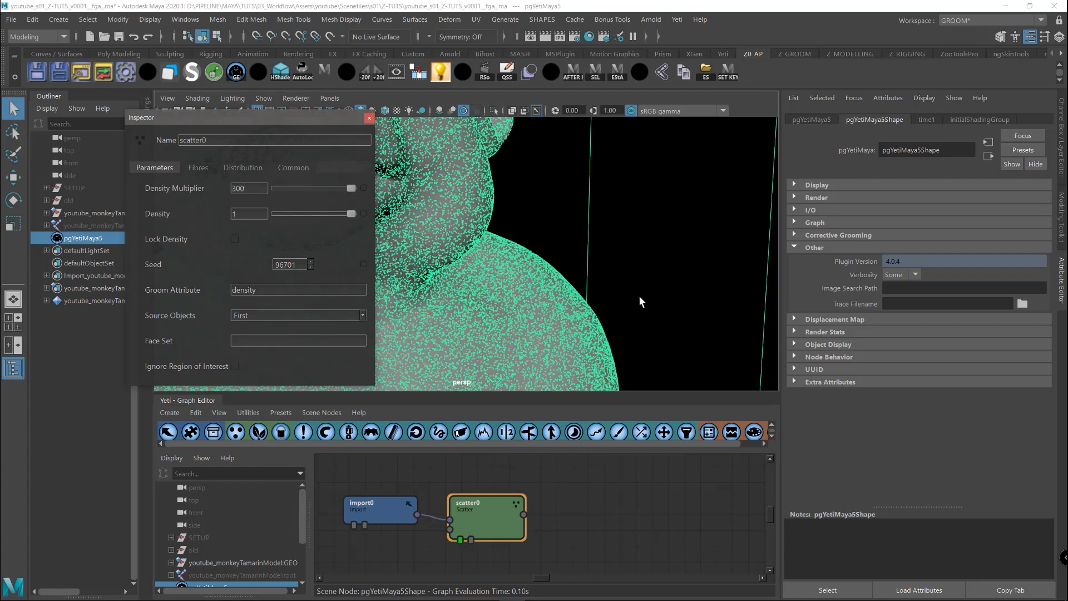
# Shift the Import and Scatter nodes down in the graph and add a Texture node above them
pyautogui.keyDown('alt'); pyautogui.moveTo(660, 281); pyautogui.dragTo(573, 214); pyautogui.keyUp('alt')
pyautogui.keyDown('alt'); pyautogui.moveTo(579, 261); pyautogui.dragTo(516, 253); pyautogui.keyUp('alt')
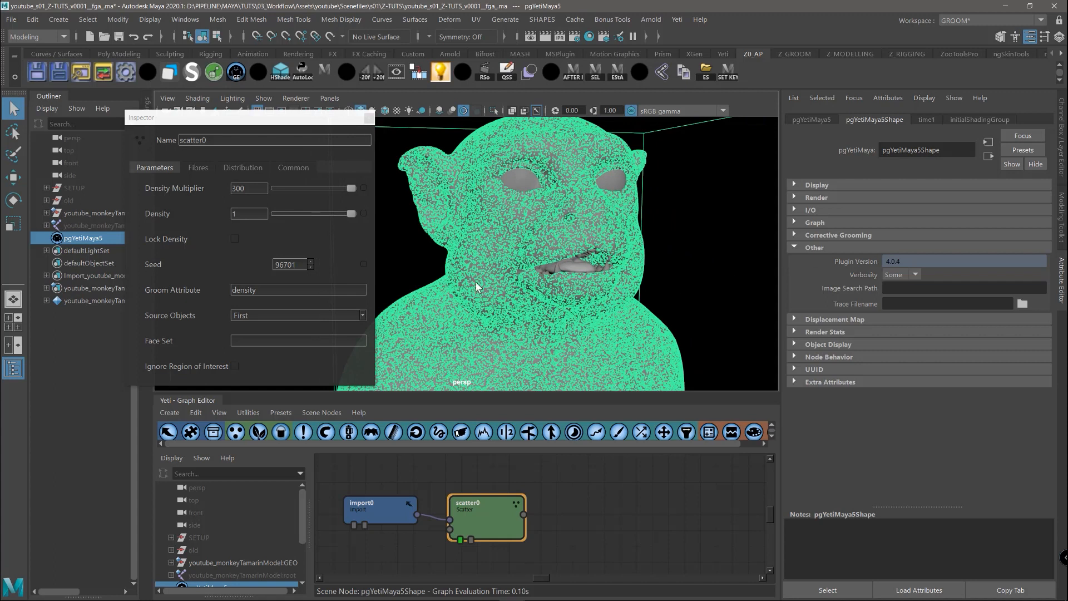
pyautogui.keyDown('alt'); pyautogui.moveTo(529, 353); pyautogui.dragTo(585, 354); pyautogui.keyUp('alt')
pyautogui.moveTo(370, 475); pyautogui.dragTo(484, 529)
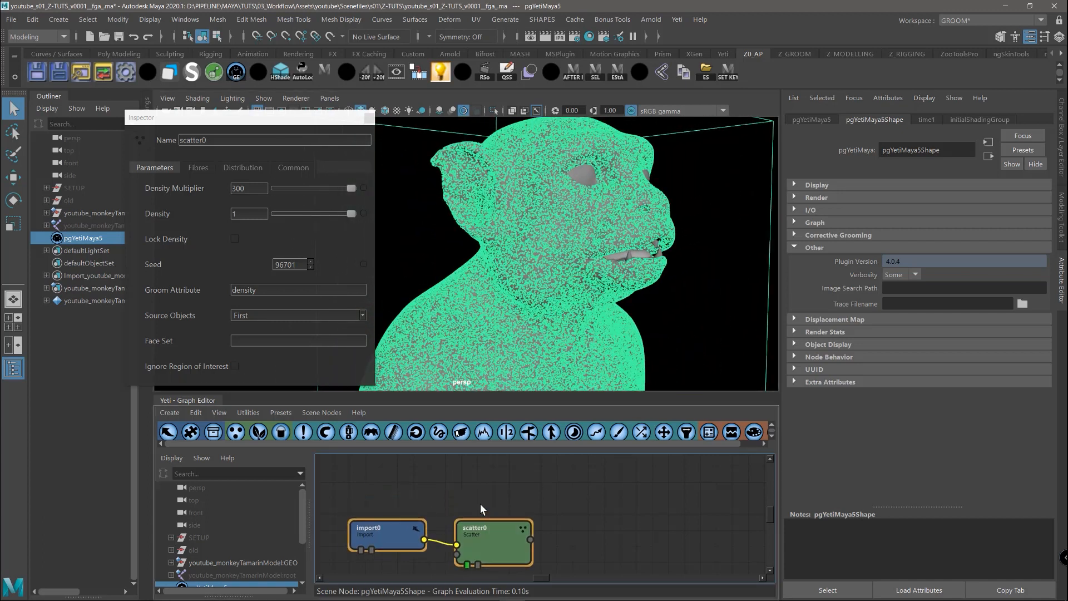
pyautogui.click(480, 503)
pyautogui.click(755, 432)
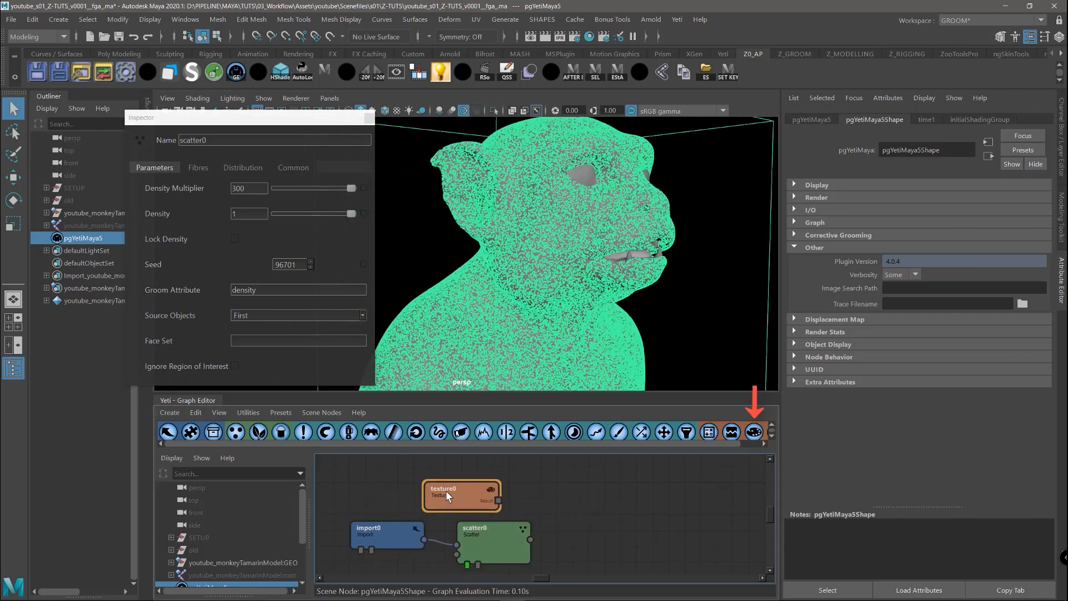
pyautogui.click(405, 489)
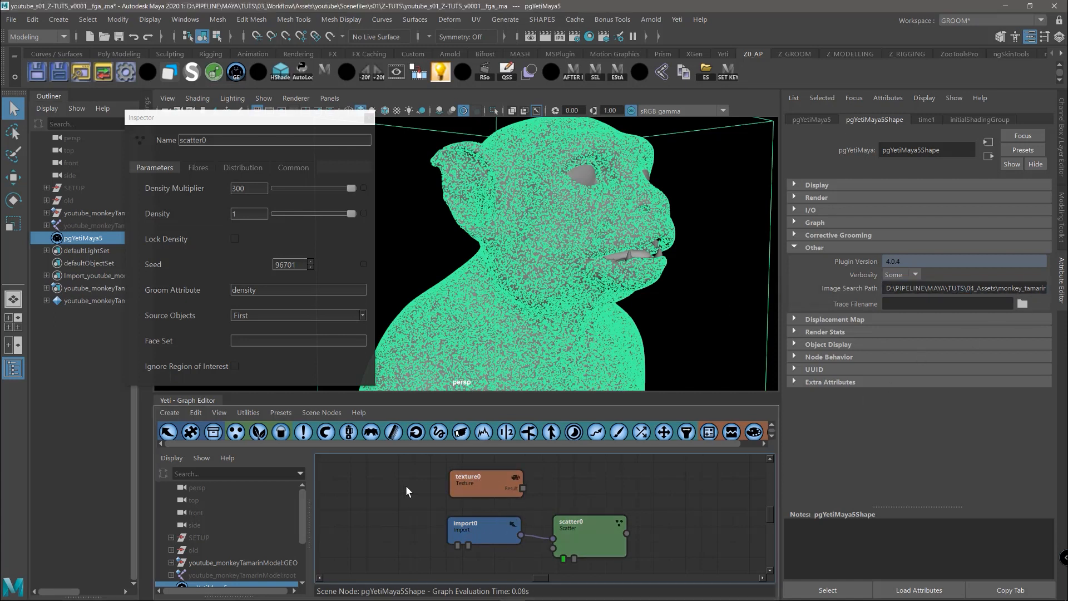
# Set the Texture node's file to body_DEN.png and its V Coordinate to floor($t)+1-($t-floor($t))
pyautogui.click(475, 488)
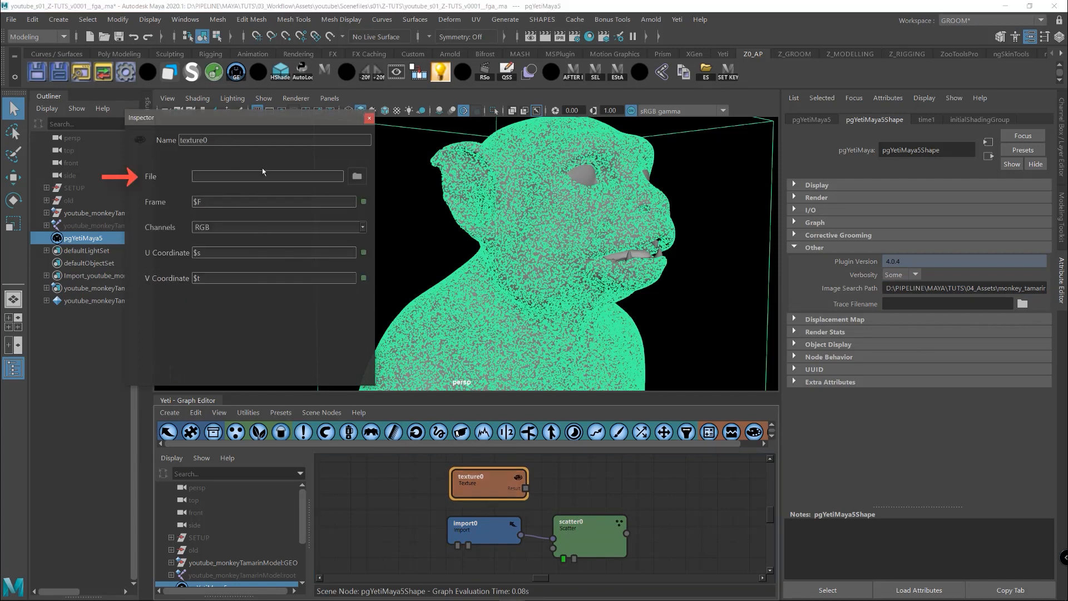
pyautogui.write('body_DEN.png')
pyautogui.hotkey('alt', 'Tab')
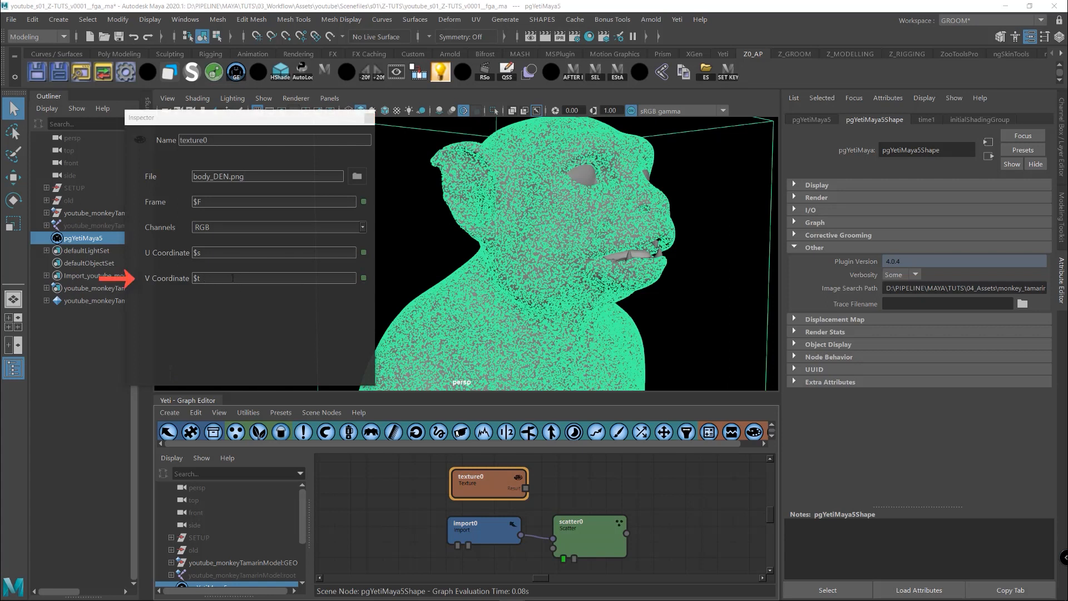
pyautogui.doubleClick(232, 277)
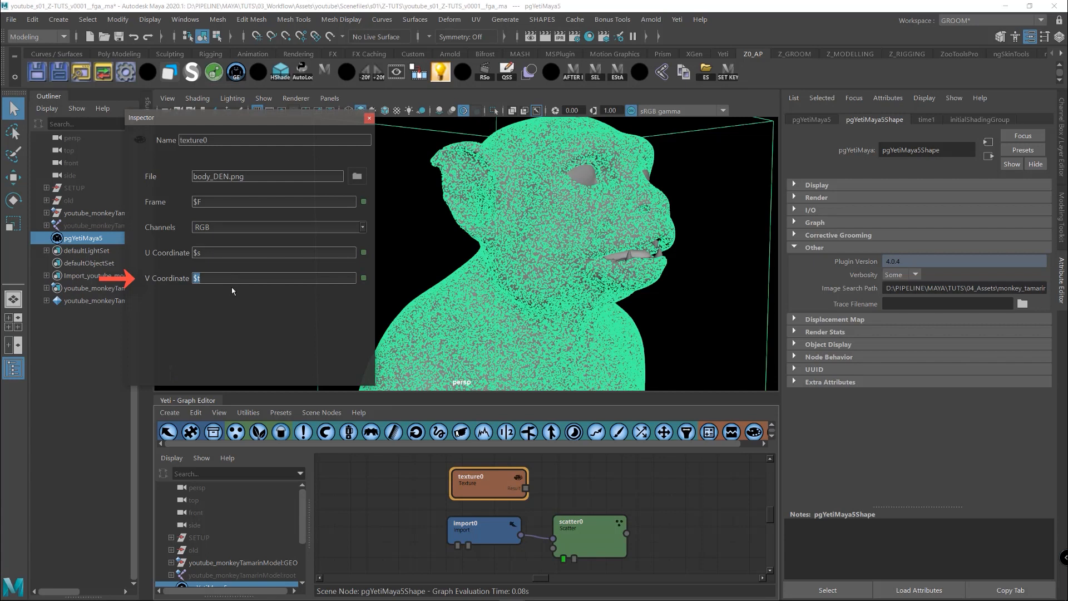
pyautogui.write('floor($t)+1-($t-floor($t))')
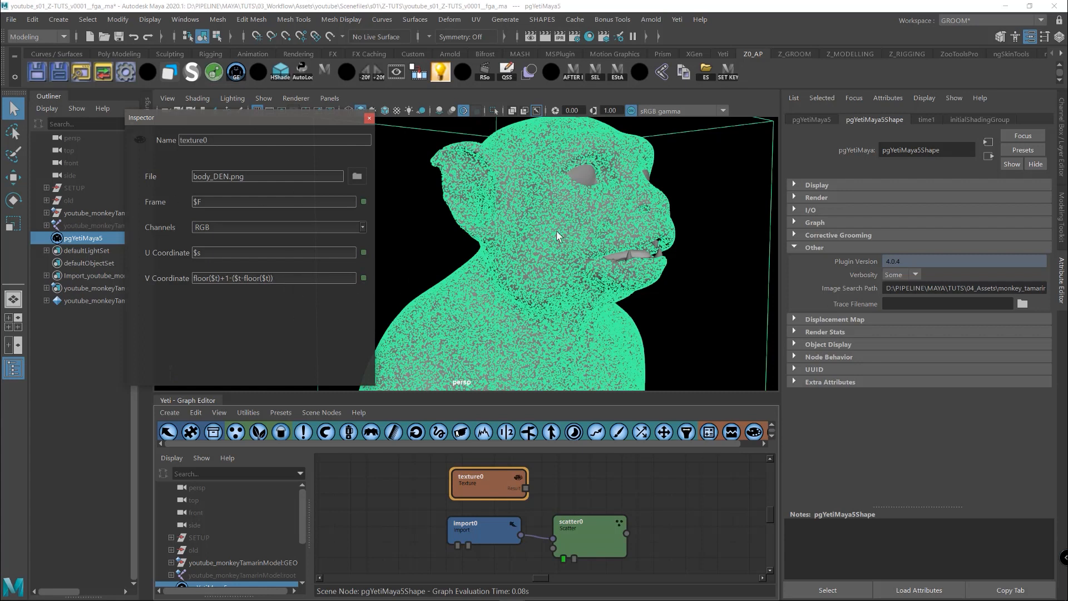
# Connect the Texture node's result to the Scatter node's Density input
pyautogui.moveTo(526, 489); pyautogui.dragTo(539, 489)
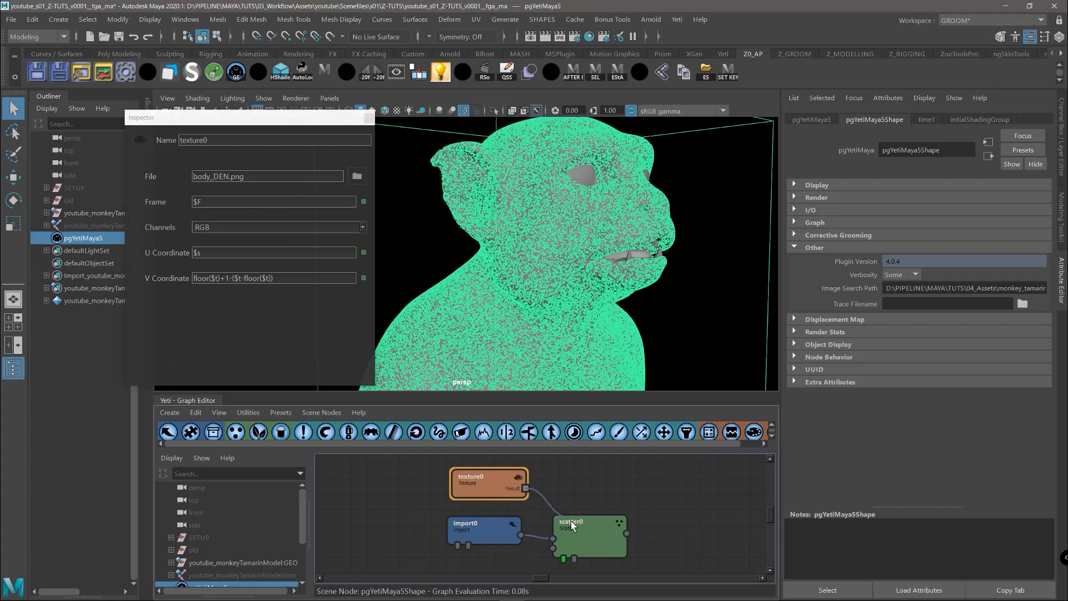
pyautogui.moveTo(571, 525); pyautogui.dragTo(581, 534)
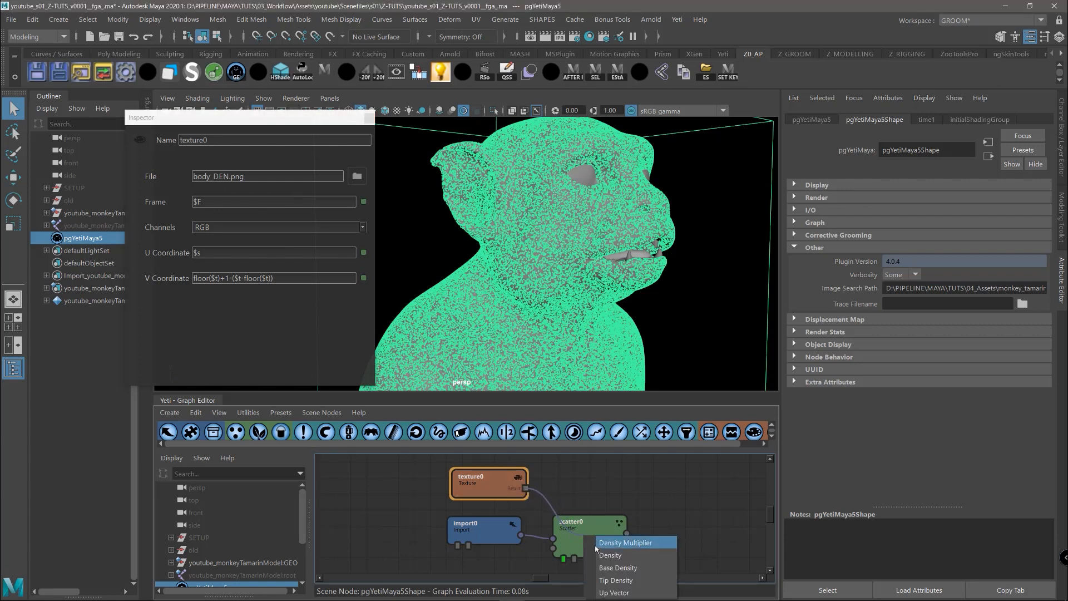
pyautogui.click(621, 556)
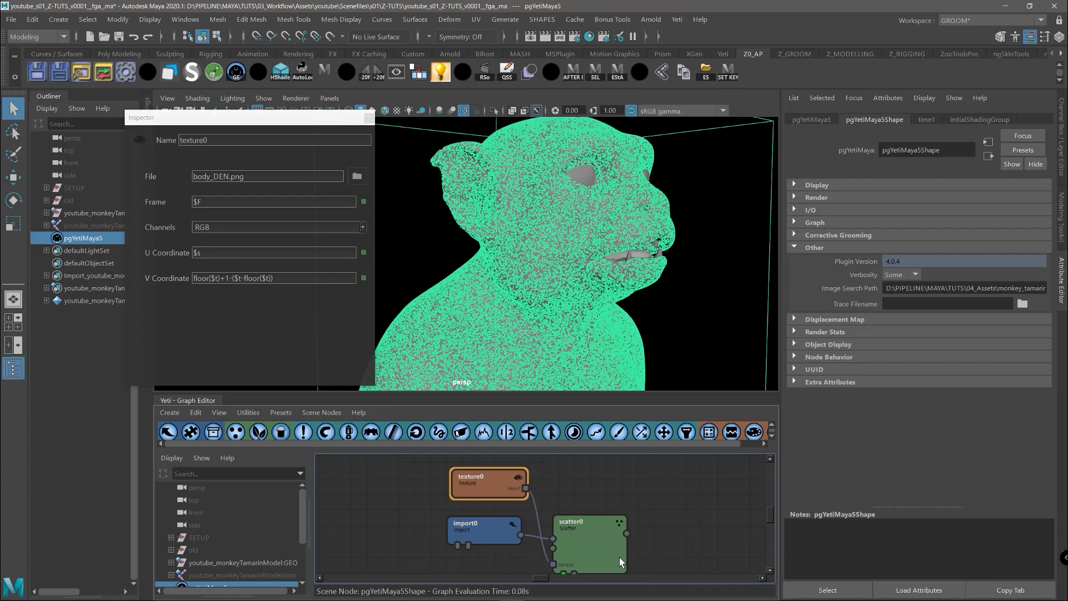
# Set the Density Multiplier of the texture-driven Scatter node to 299
pyautogui.click(587, 544)
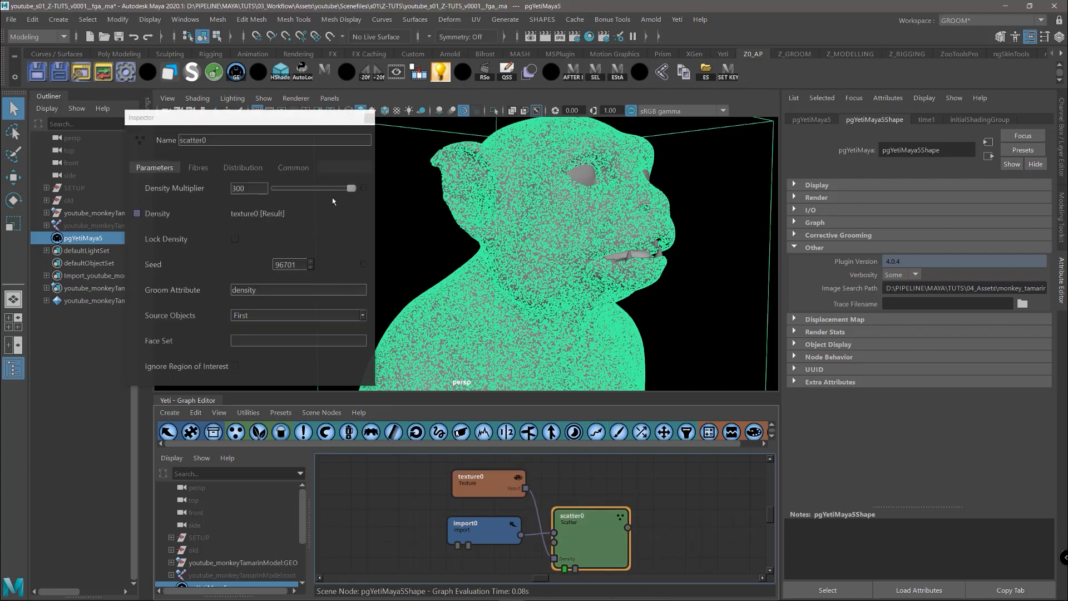
pyautogui.click(348, 190)
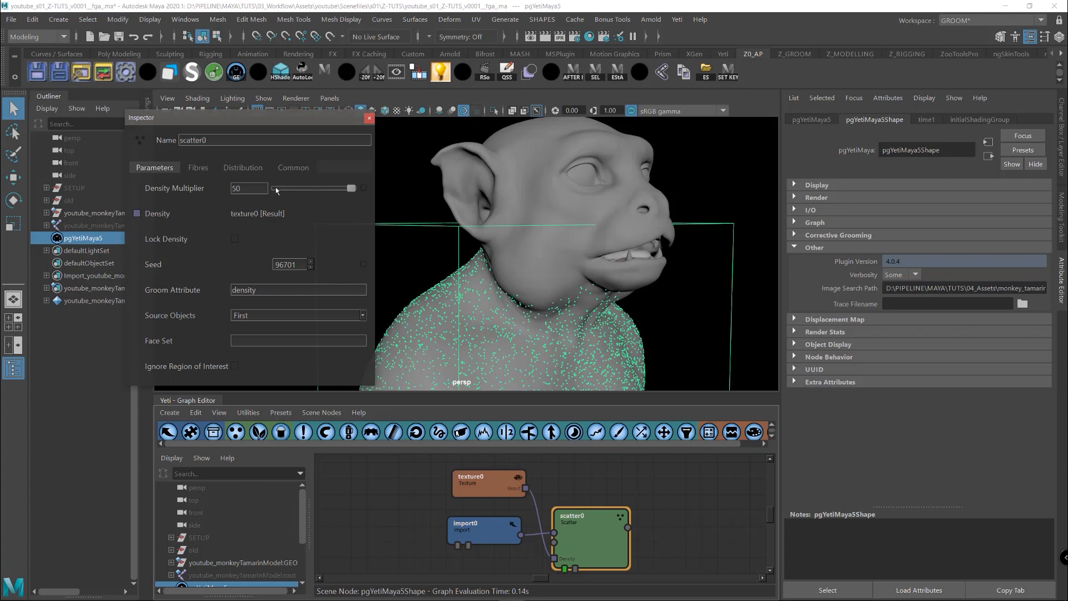
pyautogui.moveTo(255, 189); pyautogui.dragTo(177, 189)
pyautogui.write('300')
pyautogui.press('Return')
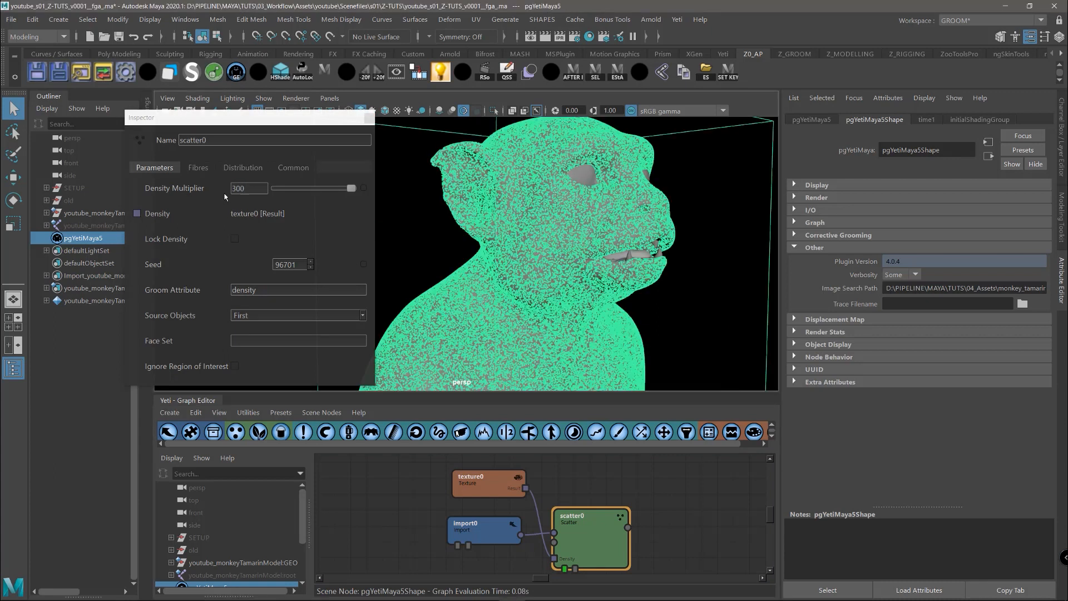
pyautogui.moveTo(222, 188); pyautogui.dragTo(191, 191)
pyautogui.write('299')
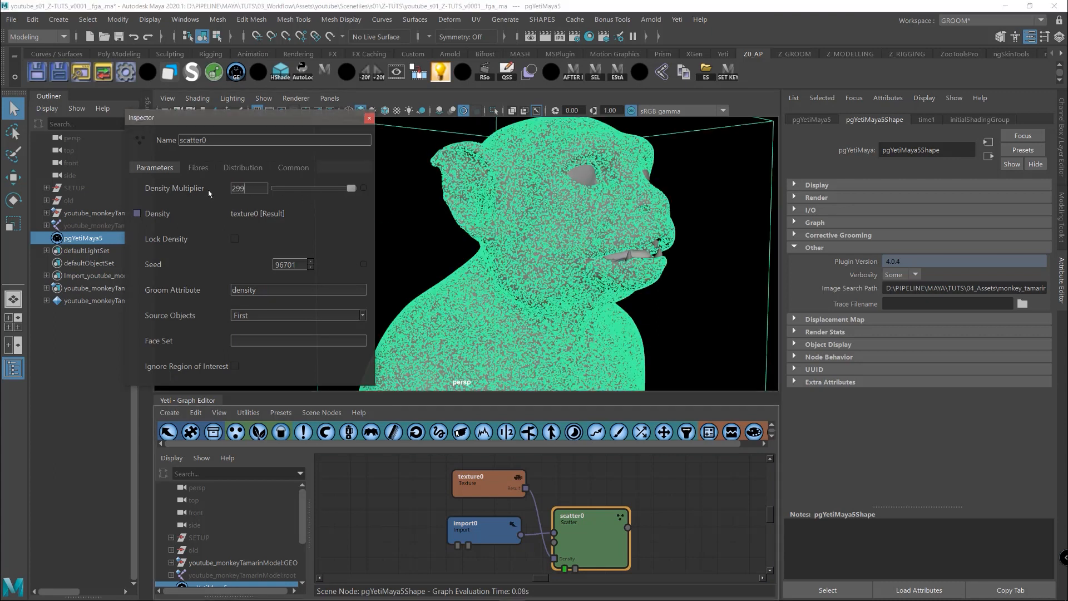
pyautogui.press('Return')
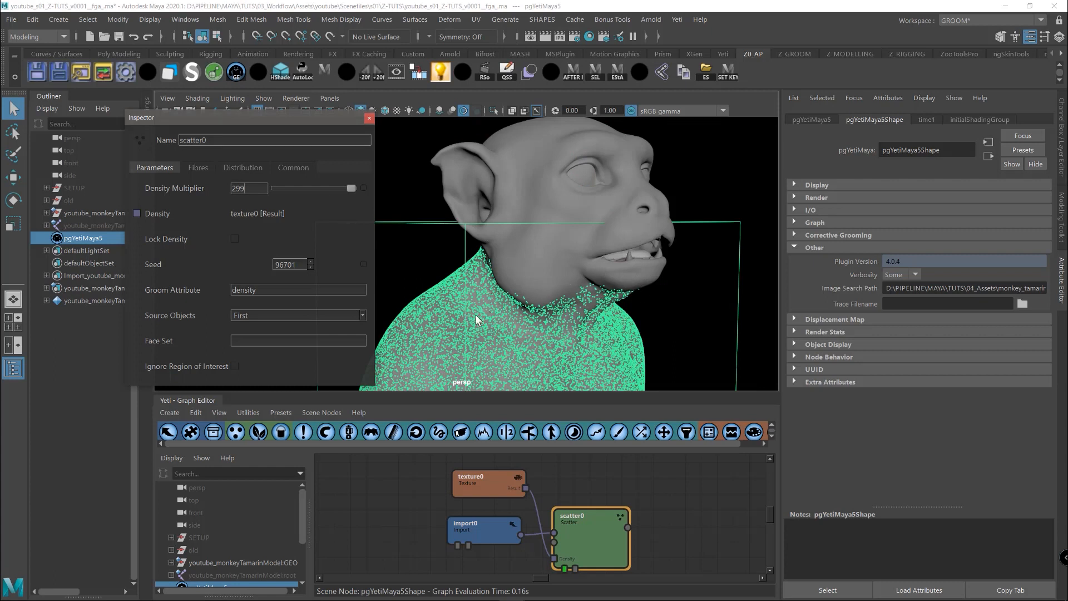
# Add a Grow node after the Scatter node and make it the displayed node of the Yeti graph
pyautogui.keyDown('alt'); pyautogui.moveTo(459, 324); pyautogui.dragTo(722, 331); pyautogui.keyUp('alt')
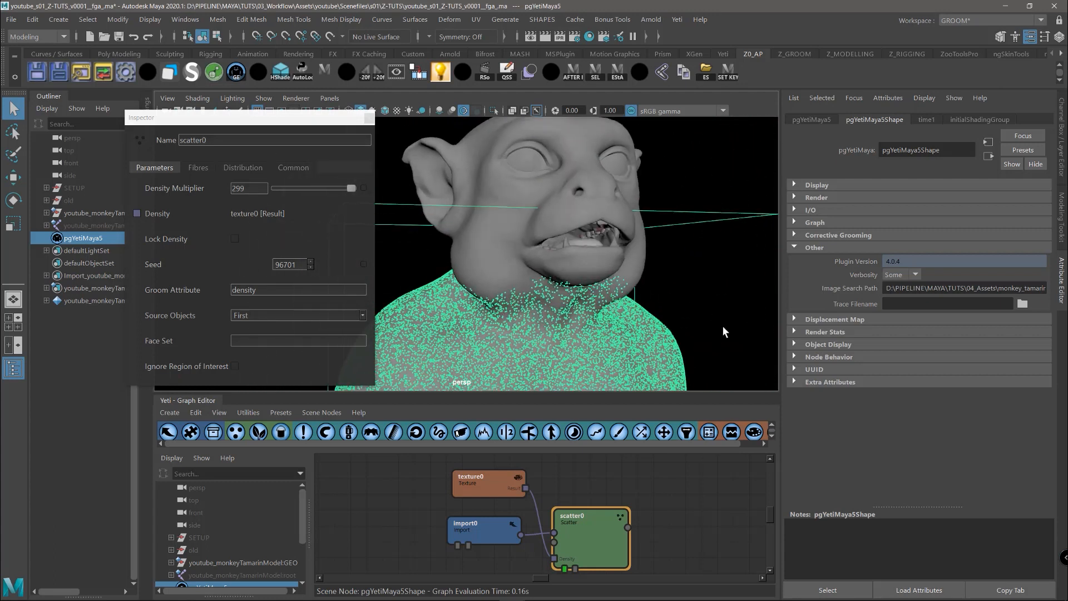
pyautogui.click(590, 521)
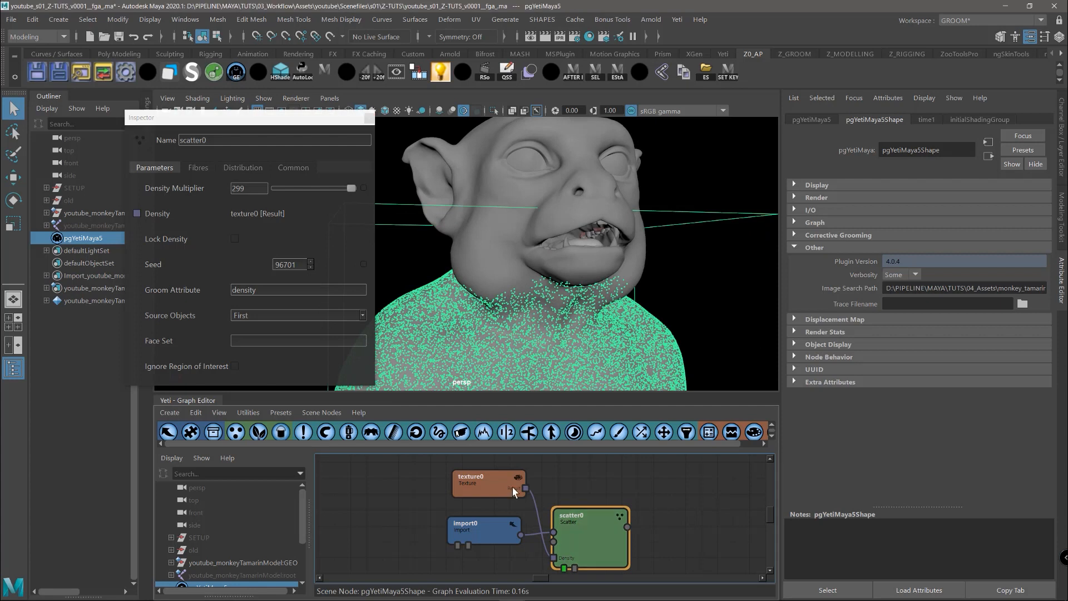
pyautogui.click(257, 432)
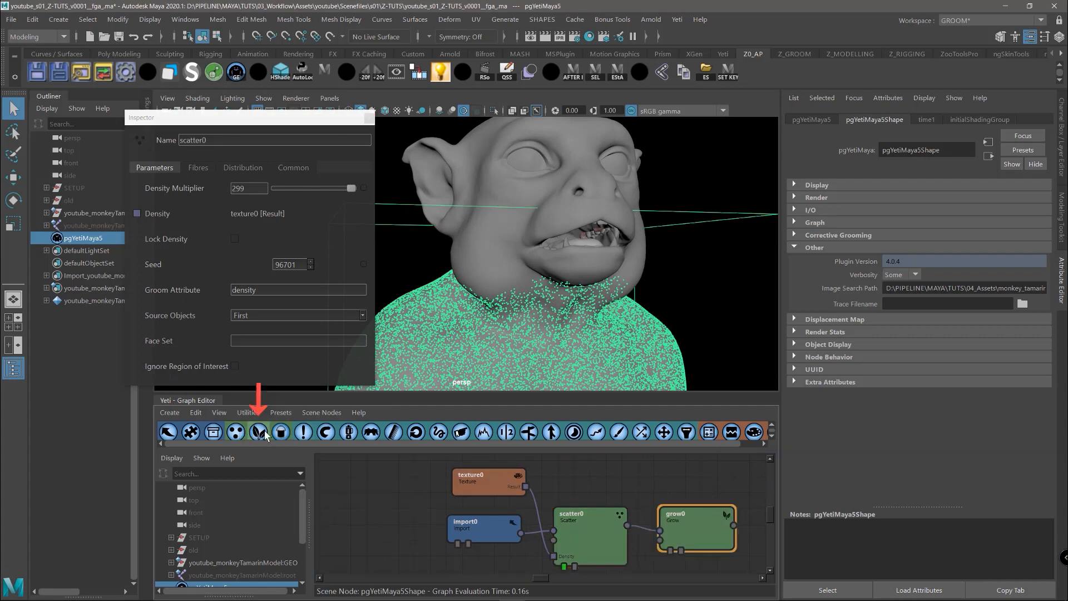
pyautogui.click(670, 549)
# Examine the grown fibres up close on the shoulder and around the monkey's neck and chest
pyautogui.keyDown('alt'); pyautogui.moveTo(454, 323); pyautogui.dragTo(575, 298); pyautogui.keyUp('alt')
pyautogui.keyDown('alt'); pyautogui.moveTo(574, 298); pyautogui.dragTo(631, 287, button='right'); pyautogui.keyUp('alt')
pyautogui.keyDown('alt'); pyautogui.moveTo(631, 287); pyautogui.dragTo(522, 245, button='middle'); pyautogui.keyUp('alt')
pyautogui.keyDown('alt'); pyautogui.moveTo(523, 245); pyautogui.dragTo(684, 293, button='right'); pyautogui.keyUp('alt')
pyautogui.keyDown('alt'); pyautogui.moveTo(544, 270); pyautogui.dragTo(564, 278); pyautogui.keyUp('alt')
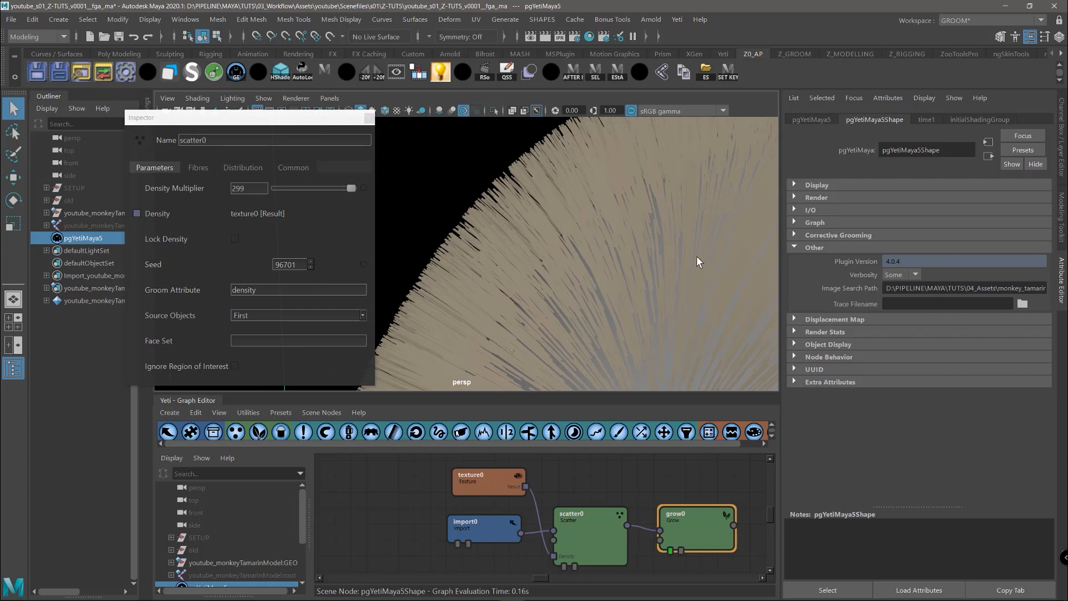
pyautogui.keyDown('alt'); pyautogui.moveTo(680, 287); pyautogui.dragTo(560, 193, button='right'); pyautogui.keyUp('alt')
pyautogui.keyDown('alt'); pyautogui.moveTo(560, 194); pyautogui.dragTo(569, 221); pyautogui.keyUp('alt')
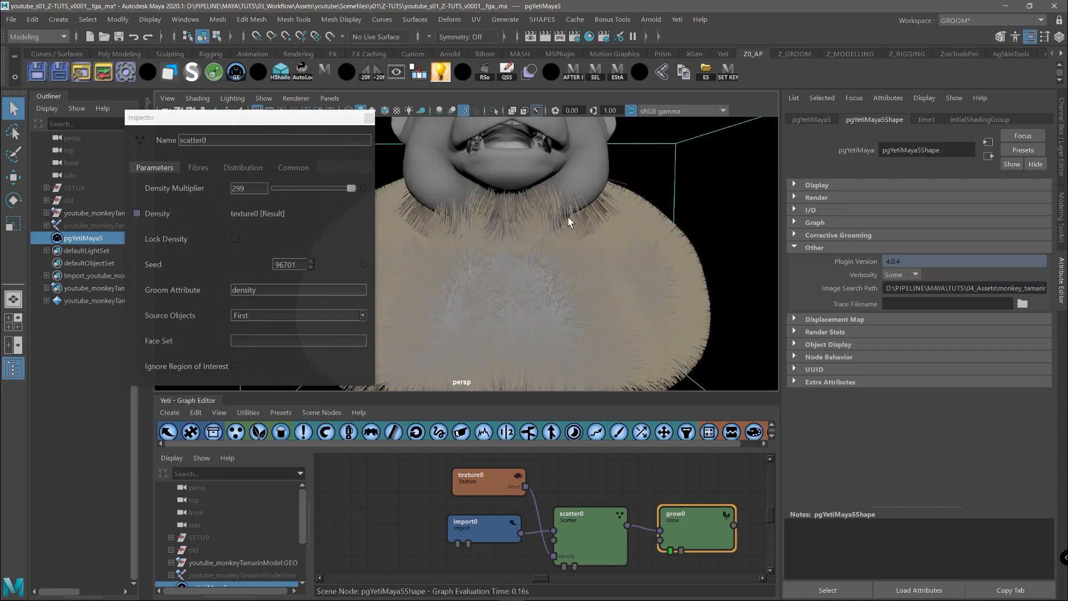
pyautogui.keyDown('alt'); pyautogui.moveTo(626, 239); pyautogui.dragTo(453, 198); pyautogui.keyUp('alt')
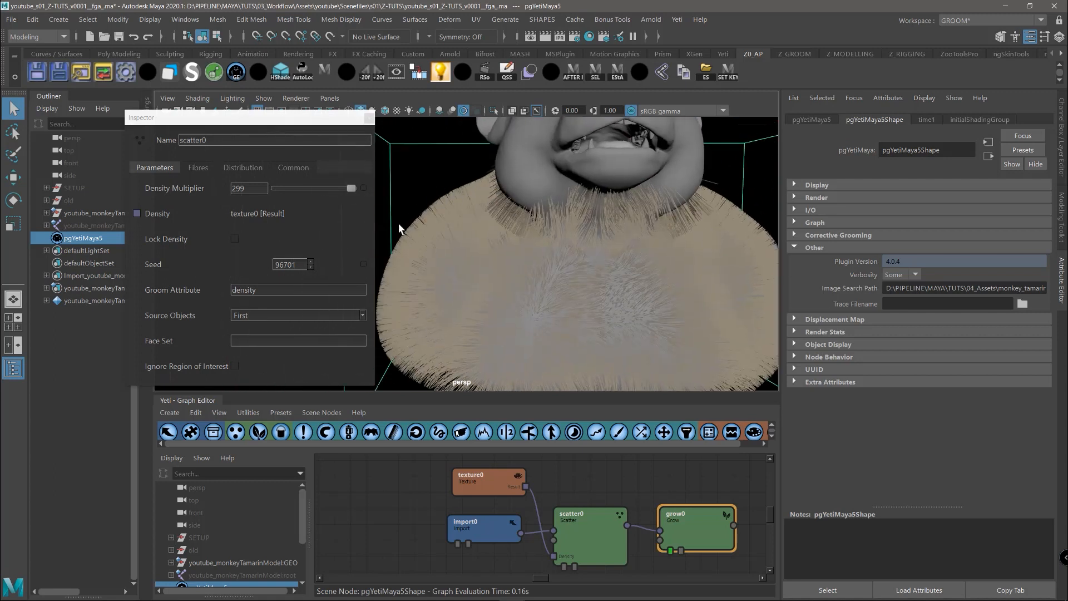
pyautogui.moveTo(689, 522); pyautogui.dragTo(691, 522)
pyautogui.keyDown('alt'); pyautogui.moveTo(506, 268); pyautogui.dragTo(541, 278, button='middle'); pyautogui.keyUp('alt')
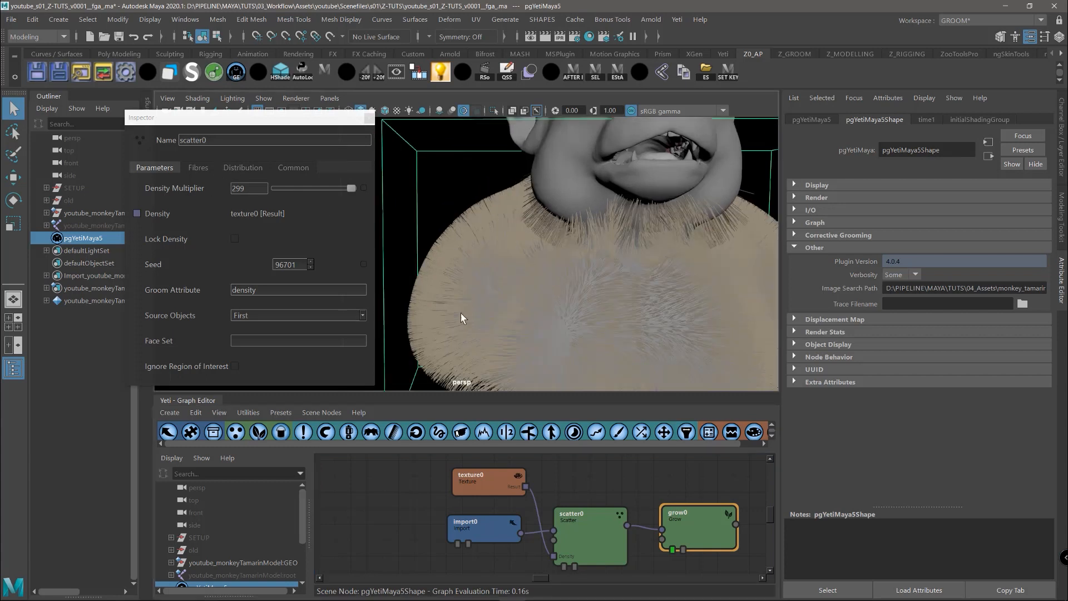
# Try a Minimum Length of 0.34 on the Grow node, check the fibres up close, and raise it to 0.74
pyautogui.click(700, 521)
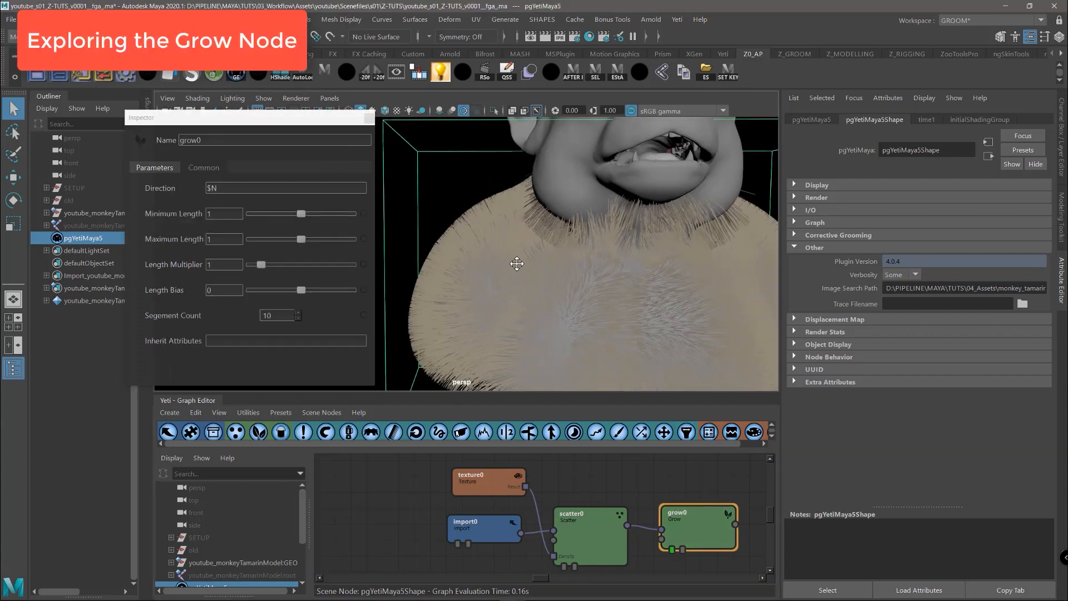
pyautogui.keyDown('alt'); pyautogui.moveTo(517, 263); pyautogui.dragTo(534, 277, button='middle'); pyautogui.keyUp('alt')
pyautogui.scroll(7, 525, 247)
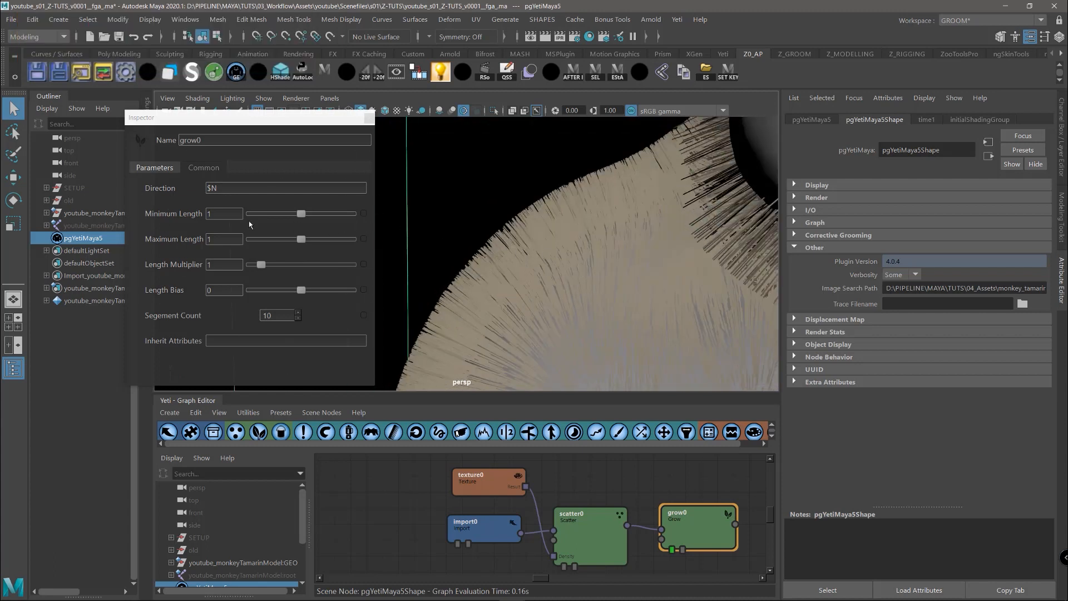
pyautogui.moveTo(306, 217); pyautogui.dragTo(268, 215)
pyautogui.keyDown('alt'); pyautogui.moveTo(607, 227); pyautogui.dragTo(756, 259, button='right'); pyautogui.keyUp('alt')
pyautogui.keyDown('alt'); pyautogui.moveTo(756, 260); pyautogui.dragTo(677, 248); pyautogui.keyUp('alt')
pyautogui.keyDown('alt'); pyautogui.moveTo(665, 248); pyautogui.dragTo(605, 250, button='middle'); pyautogui.keyUp('alt')
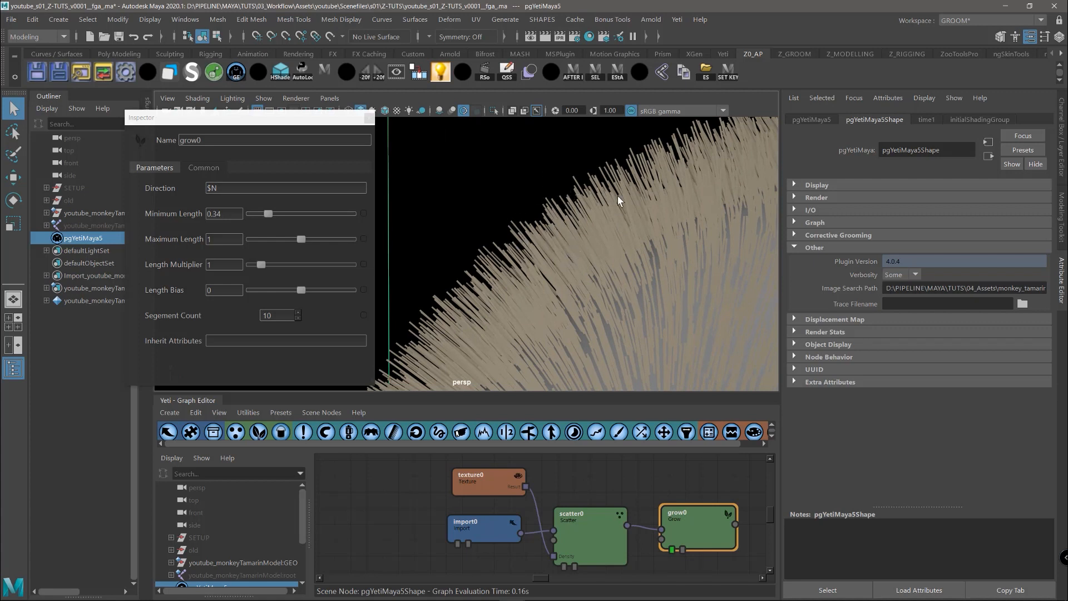
pyautogui.moveTo(280, 216); pyautogui.dragTo(290, 216)
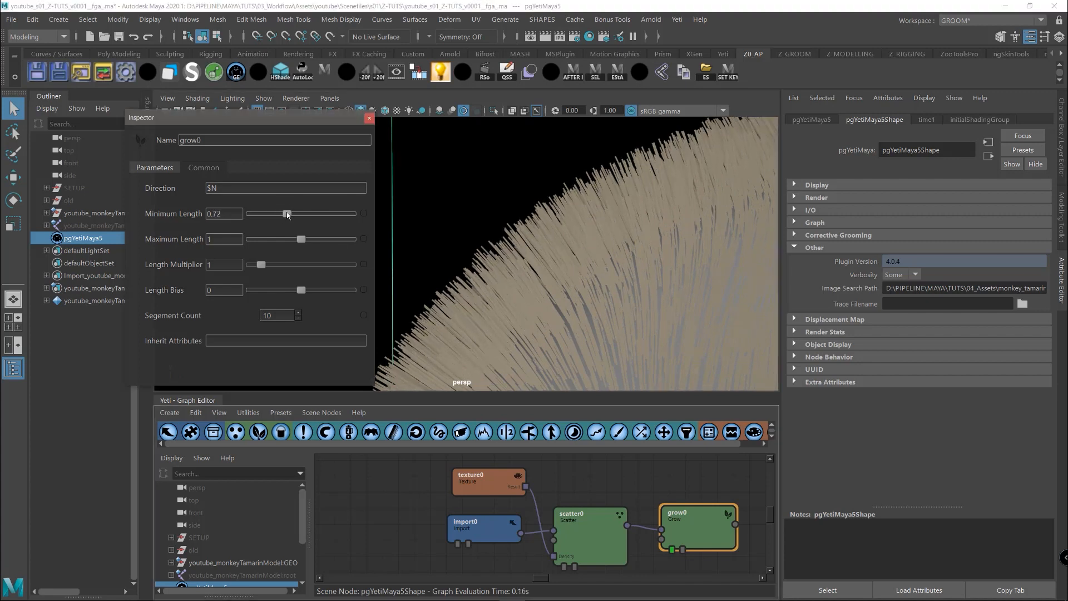
pyautogui.press('f')
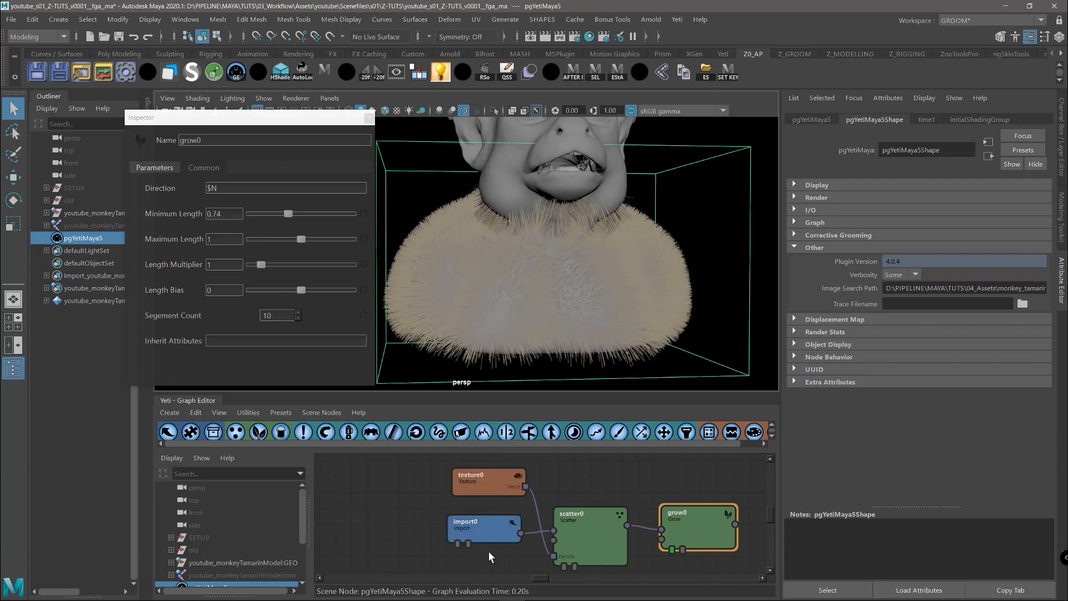
# Add a Comb node fed by the Grow node, place it beside that node and make it the displayed node
pyautogui.keyDown('alt'); pyautogui.moveTo(749, 525); pyautogui.dragTo(637, 522, button='middle'); pyautogui.keyUp('alt')
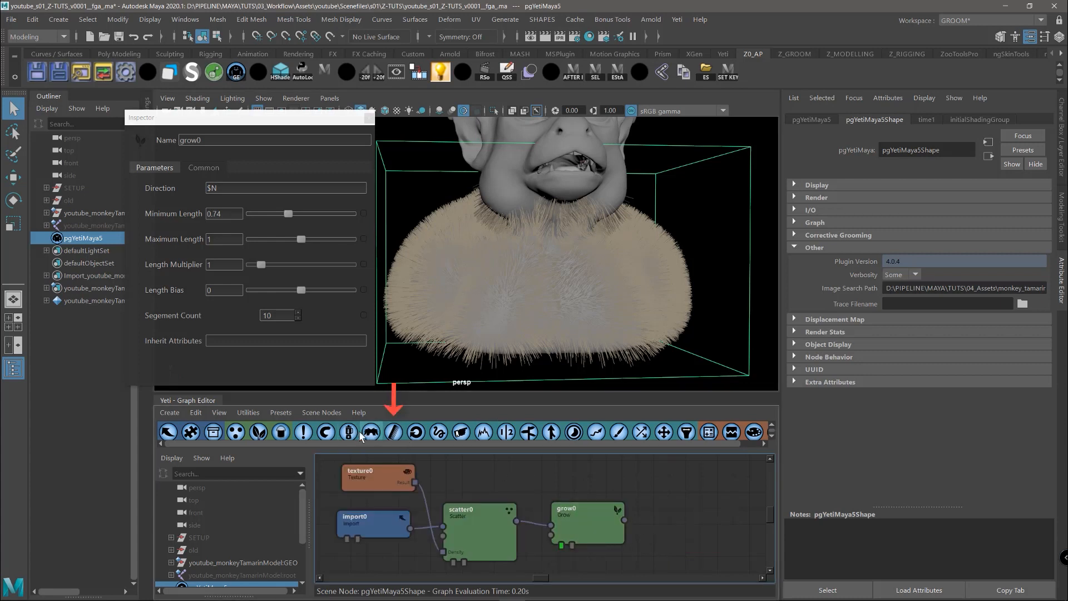
pyautogui.moveTo(530, 497); pyautogui.dragTo(587, 522)
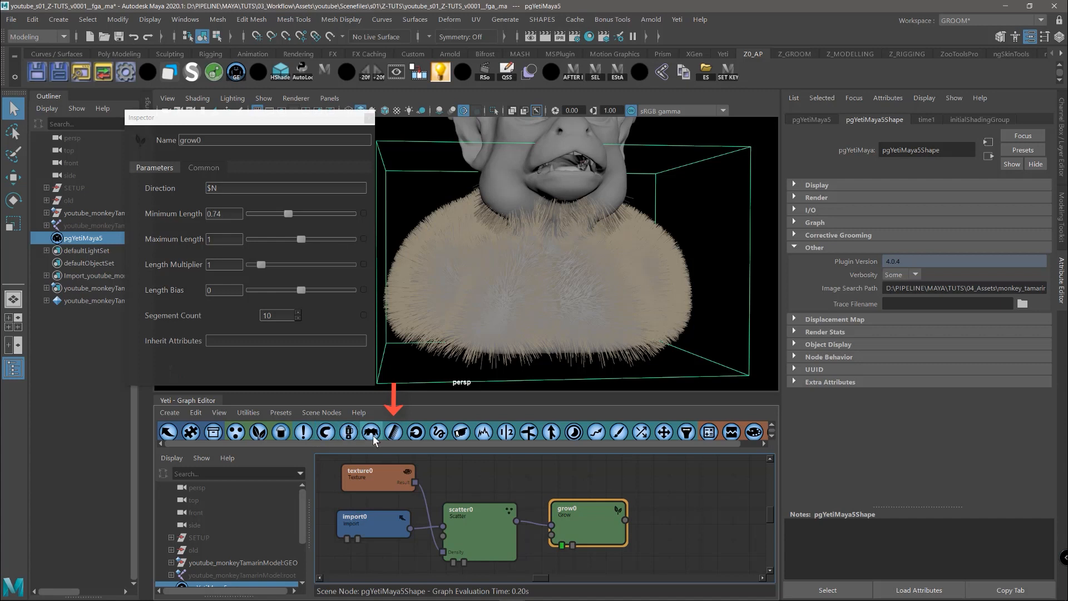
pyautogui.click(172, 414)
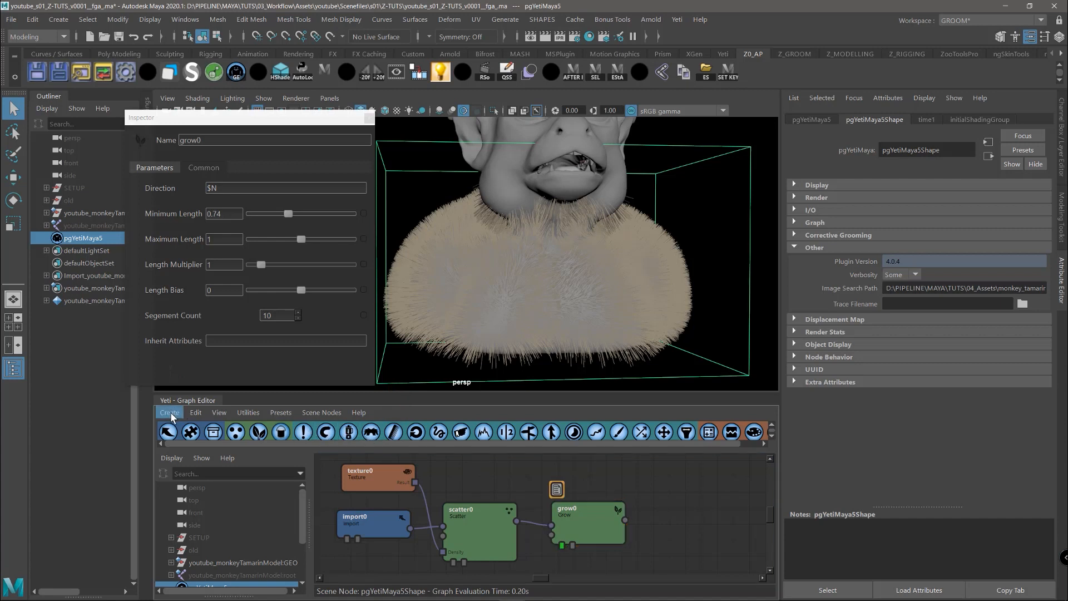
pyautogui.click(172, 416)
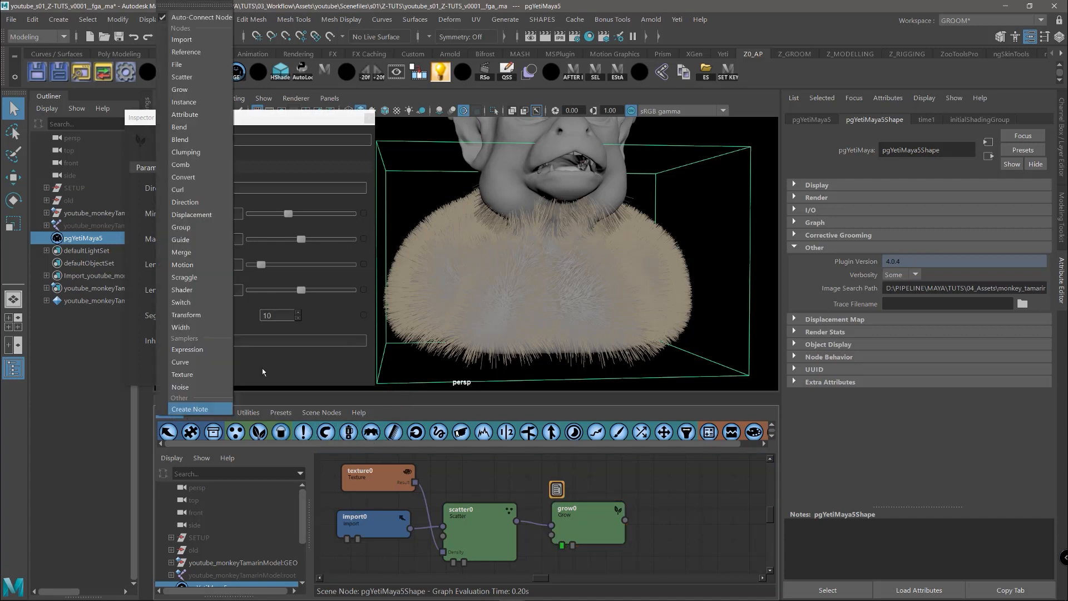
pyautogui.click(195, 164)
pyautogui.moveTo(553, 517)
pyautogui.mouseDown()
pyautogui.moveTo(686, 524)
pyautogui.moveTo(644, 523)
pyautogui.moveTo(657, 526)
pyautogui.mouseUp()
pyautogui.click(667, 546)
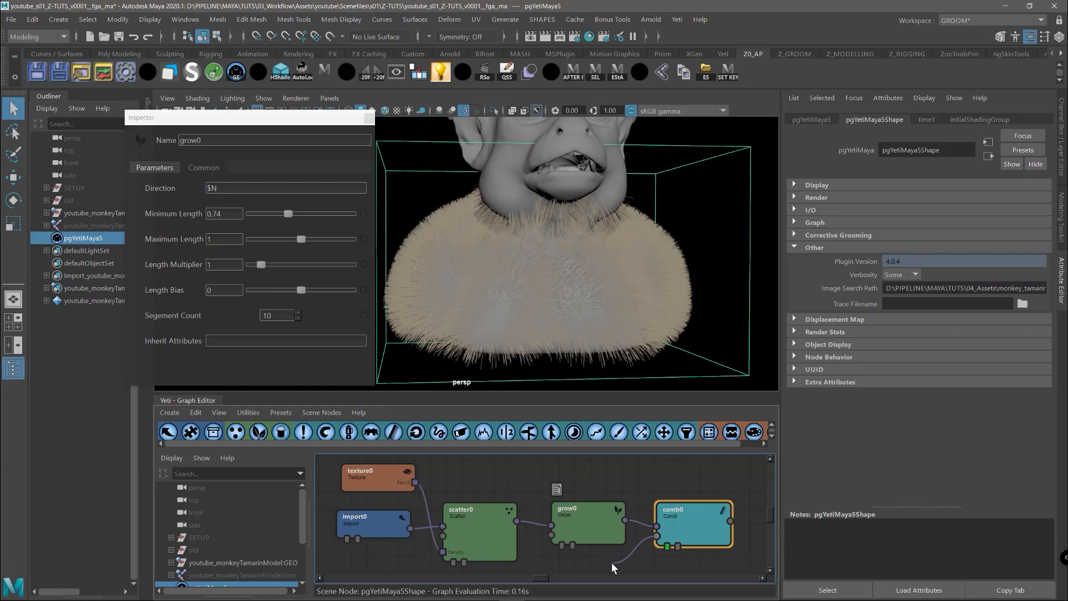
pyautogui.moveTo(612, 561); pyautogui.dragTo(659, 538)
pyautogui.moveTo(600, 565); pyautogui.dragTo(553, 542)
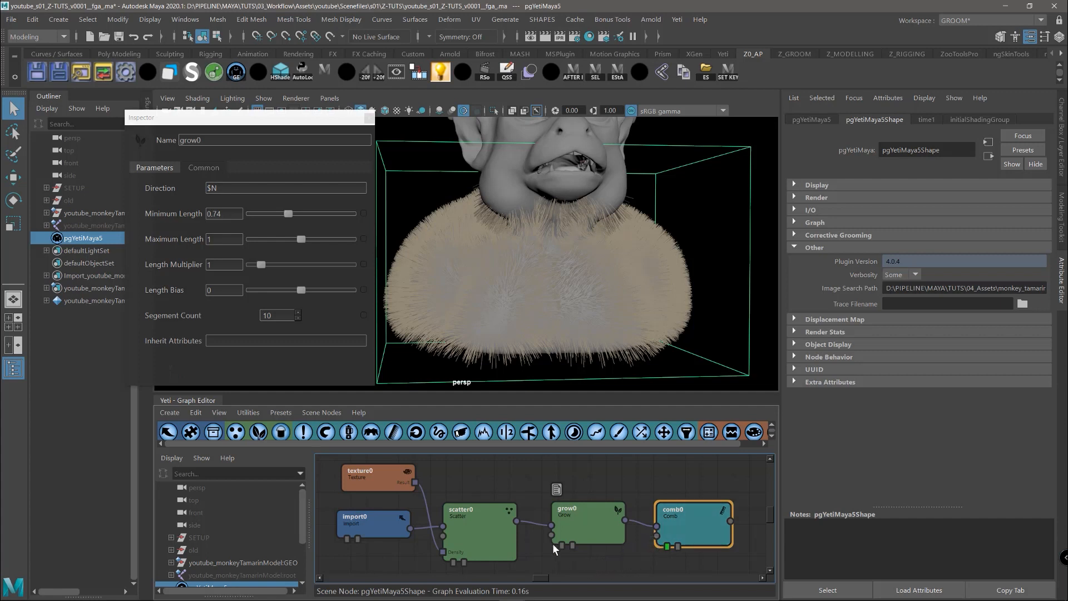
pyautogui.click(552, 535)
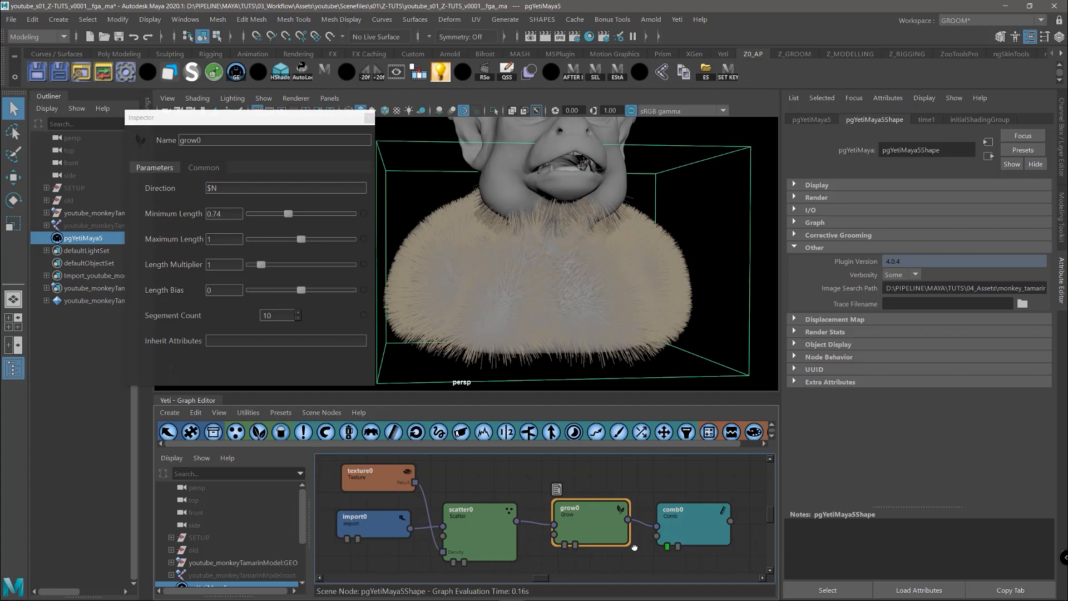
# Add a second Import node below the graph and connect its output to the second inputs of the Grow and Comb nodes
pyautogui.keyDown('alt'); pyautogui.moveTo(634, 547); pyautogui.dragTo(660, 471, button='middle'); pyautogui.keyUp('alt')
pyautogui.click(169, 432)
pyautogui.moveTo(571, 518); pyautogui.dragTo(484, 539)
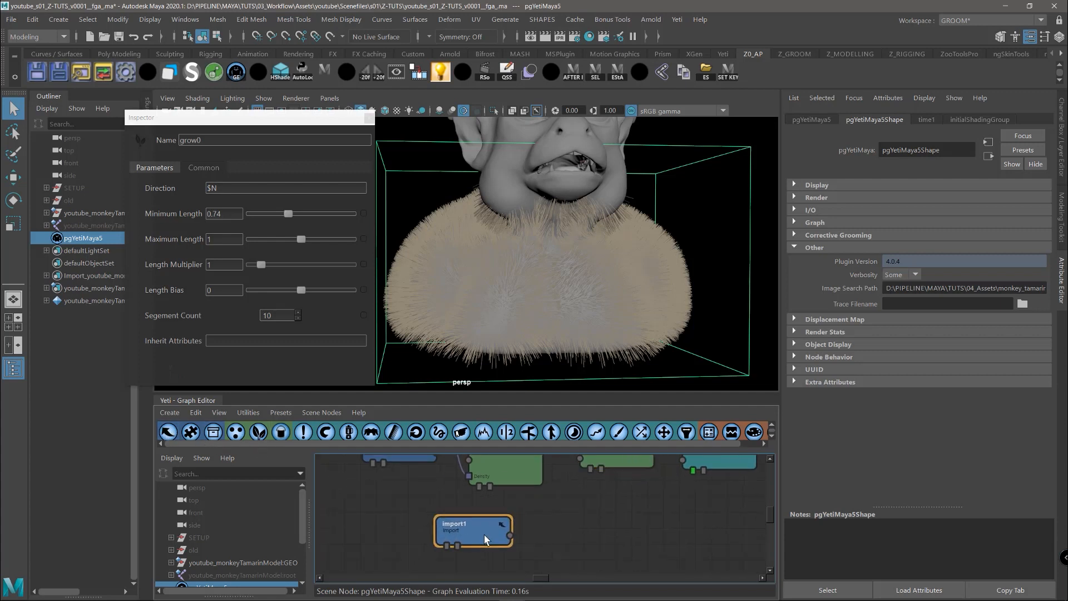
pyautogui.keyDown('alt'); pyautogui.moveTo(595, 531); pyautogui.dragTo(588, 549, button='middle'); pyautogui.keyUp('alt')
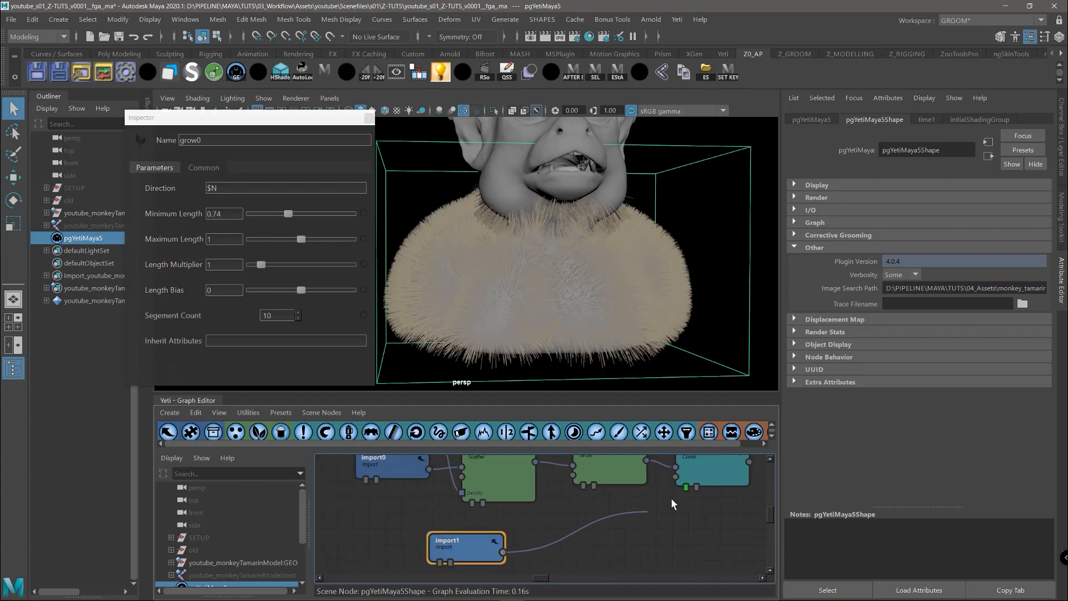
pyautogui.moveTo(671, 499); pyautogui.dragTo(676, 476)
# Set the second Import node's Type to Groom and close its parameters
pyautogui.click(466, 543)
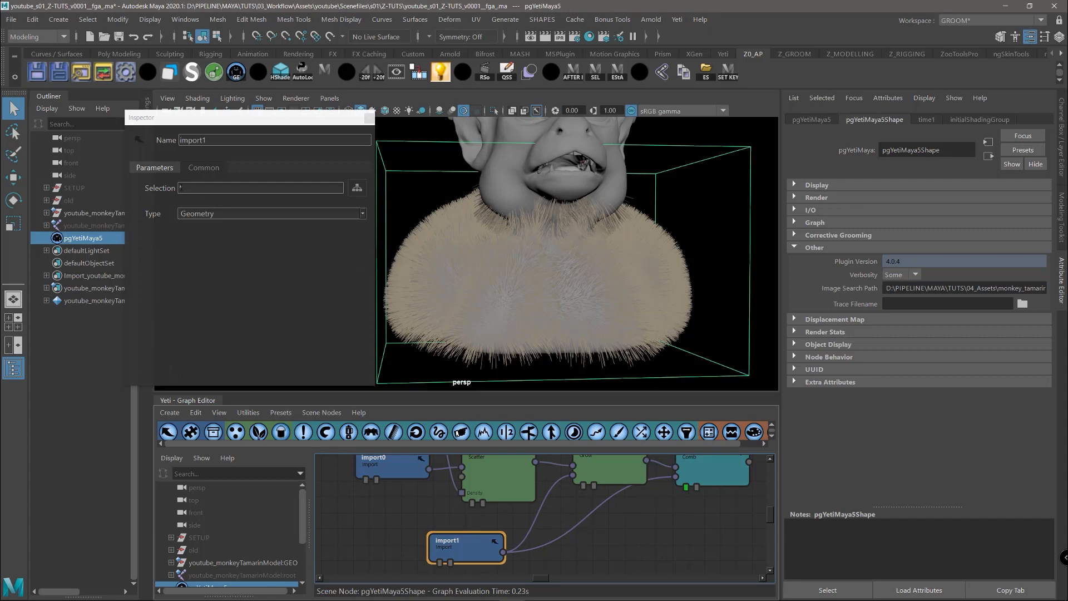
pyautogui.click(223, 219)
pyautogui.click(206, 235)
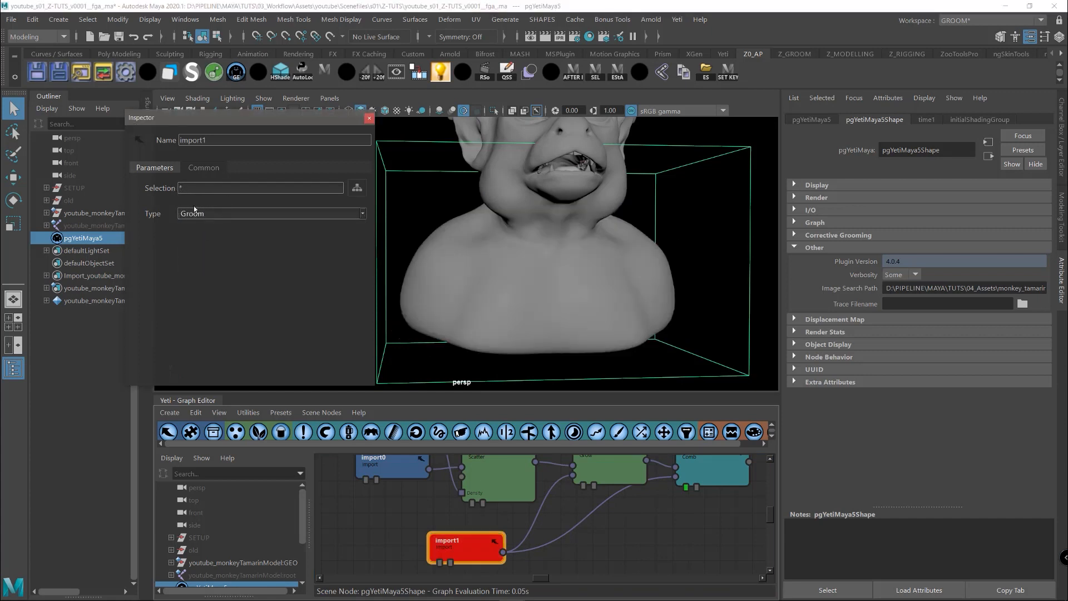
pyautogui.click(369, 118)
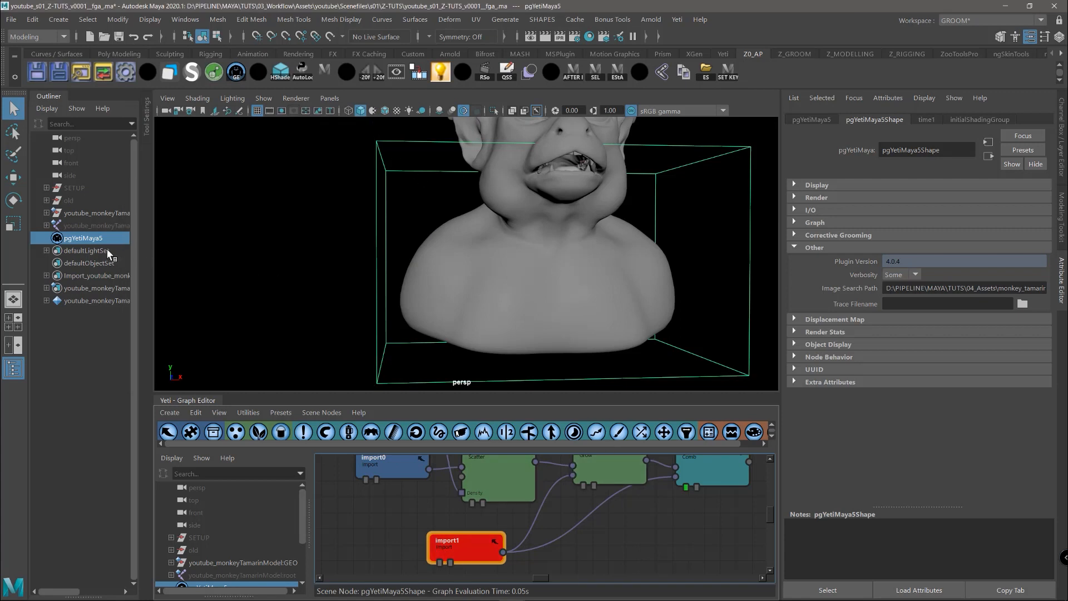
# Hide pgYetiMaya5 and create a Yeti groom on the monkey mesh
pyautogui.hotkey('ctrl', 'h')
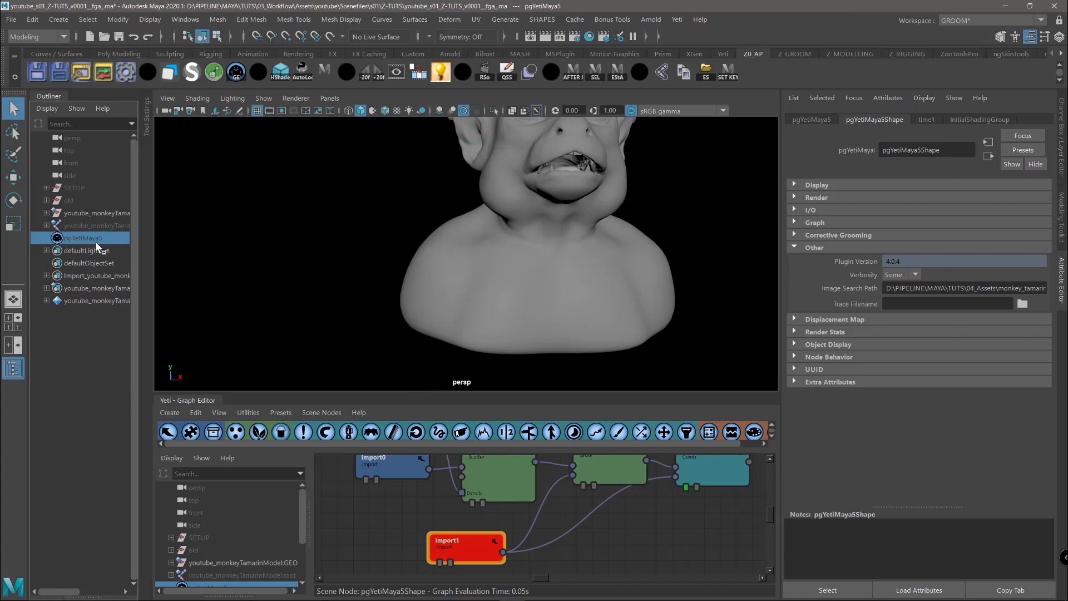
pyautogui.click(512, 276)
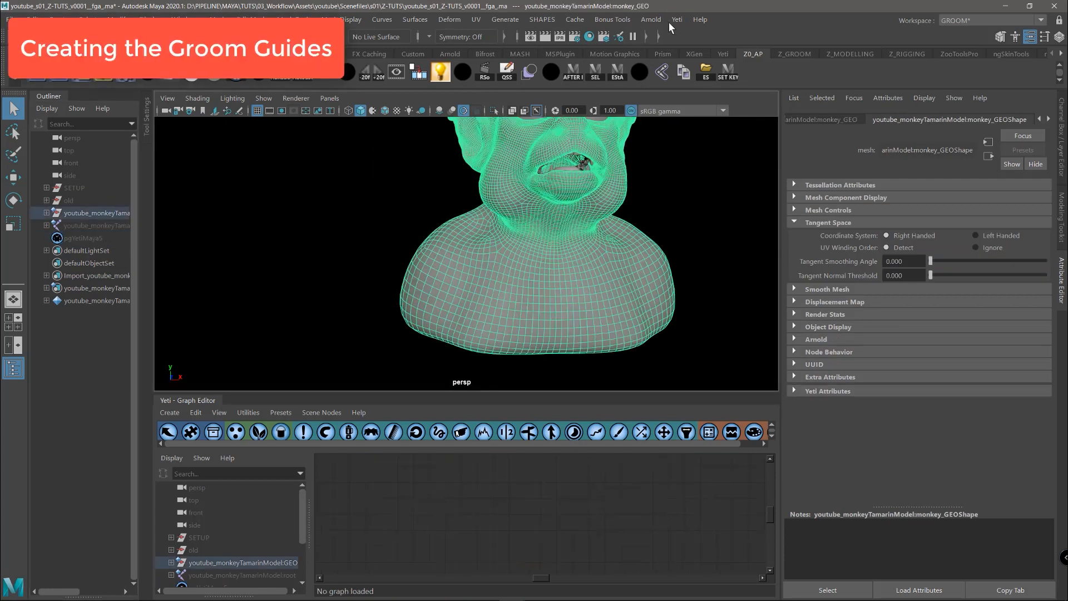
pyautogui.click(683, 21)
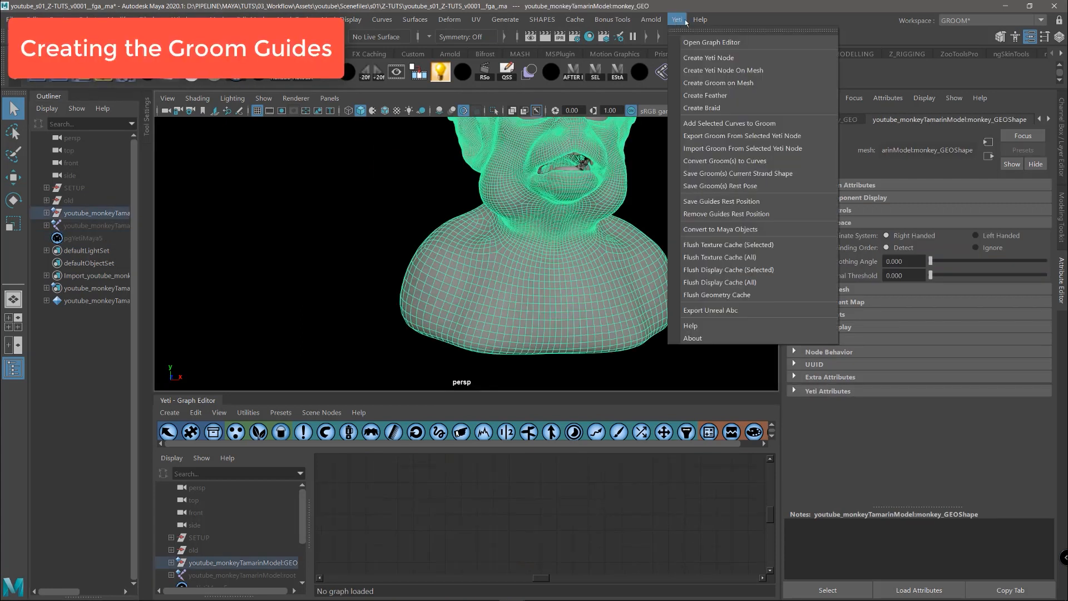
pyautogui.click(713, 84)
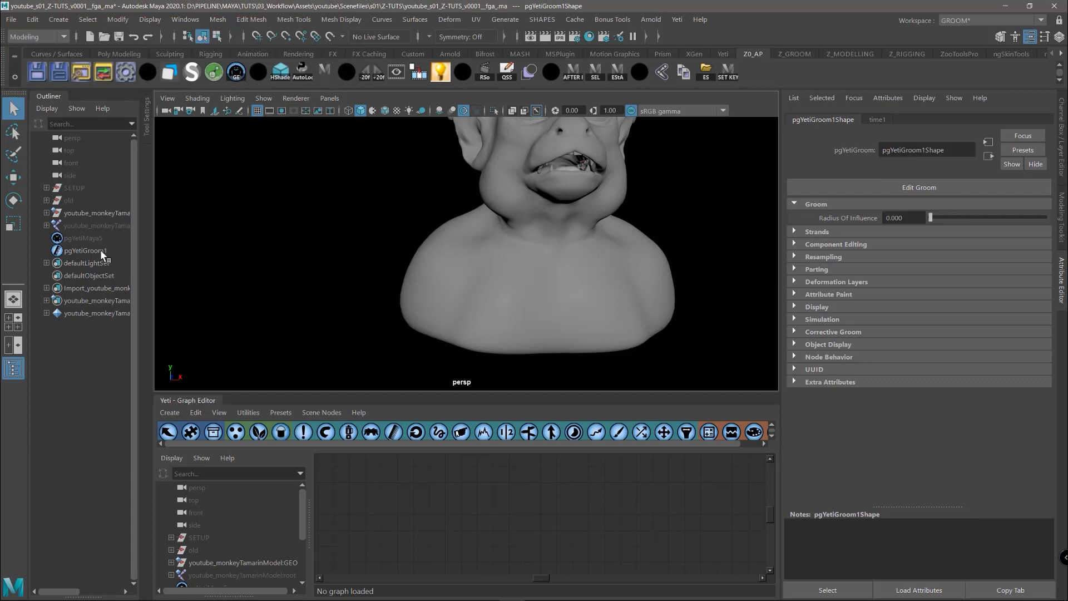
# Show the tool settings and start editing the pgYetiGroom1 groom
pyautogui.click(146, 127)
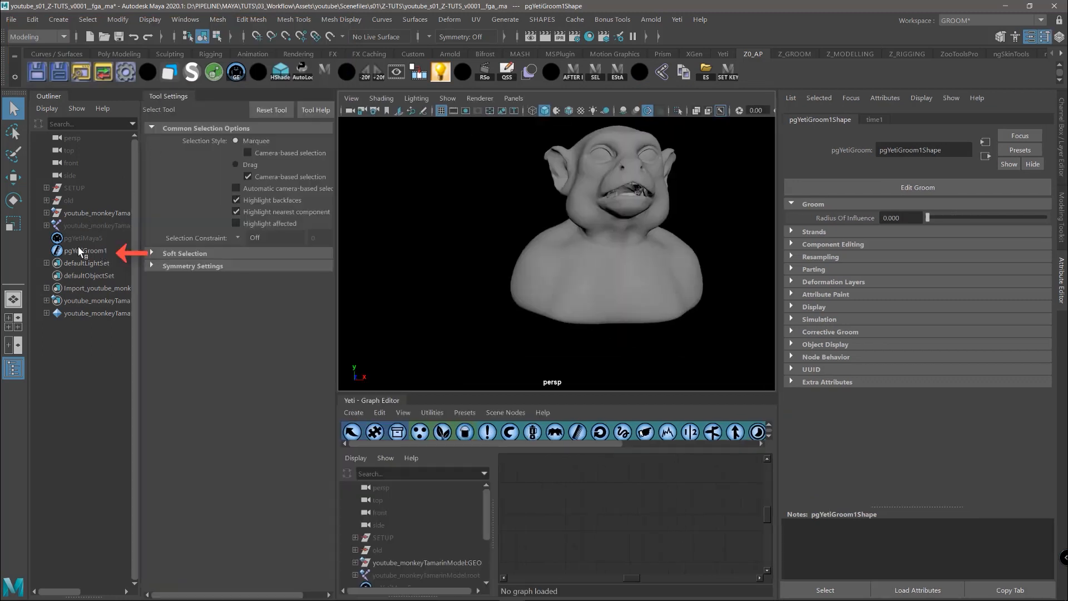
pyautogui.click(79, 250)
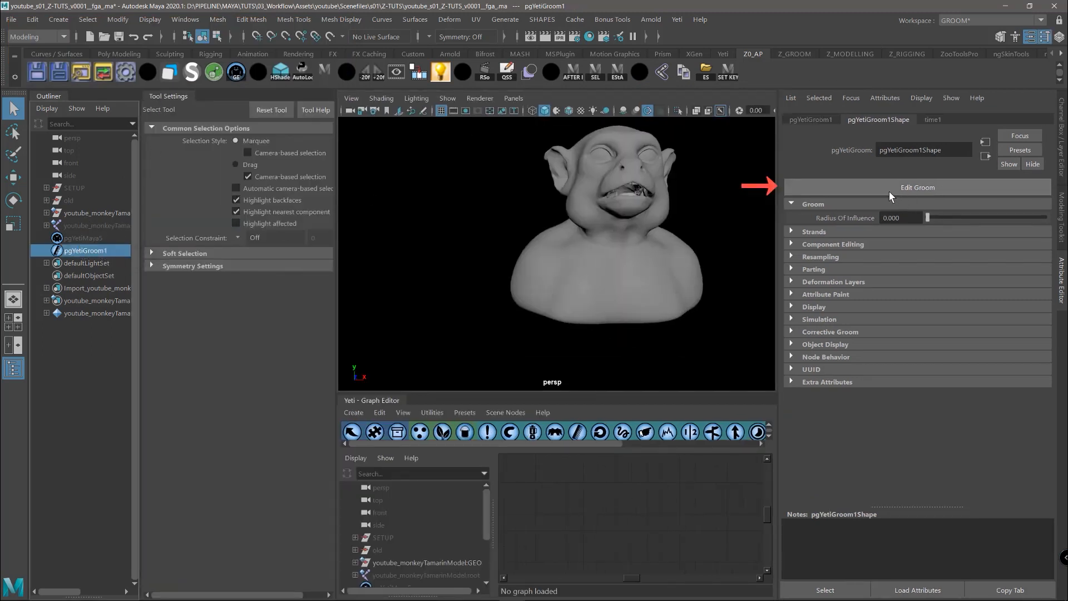
pyautogui.click(923, 188)
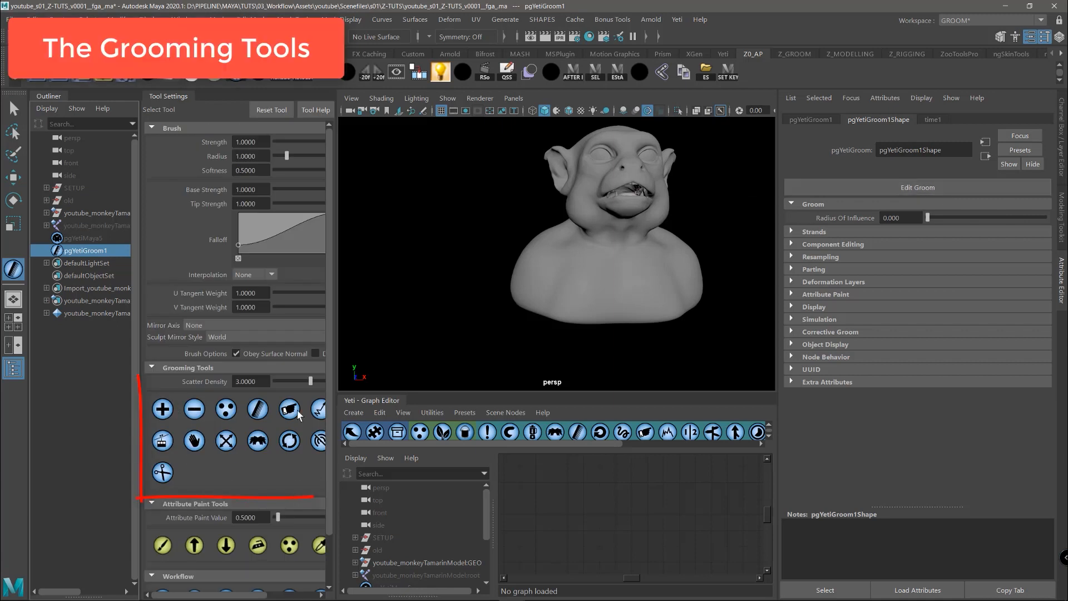
# Paint guide strands onto the monkey's right shoulder with the strand-adding brush at a Radius of 1 and inspect them up close
pyautogui.keyDown('alt'); pyautogui.moveTo(559, 269); pyautogui.dragTo(547, 272); pyautogui.keyUp('alt')
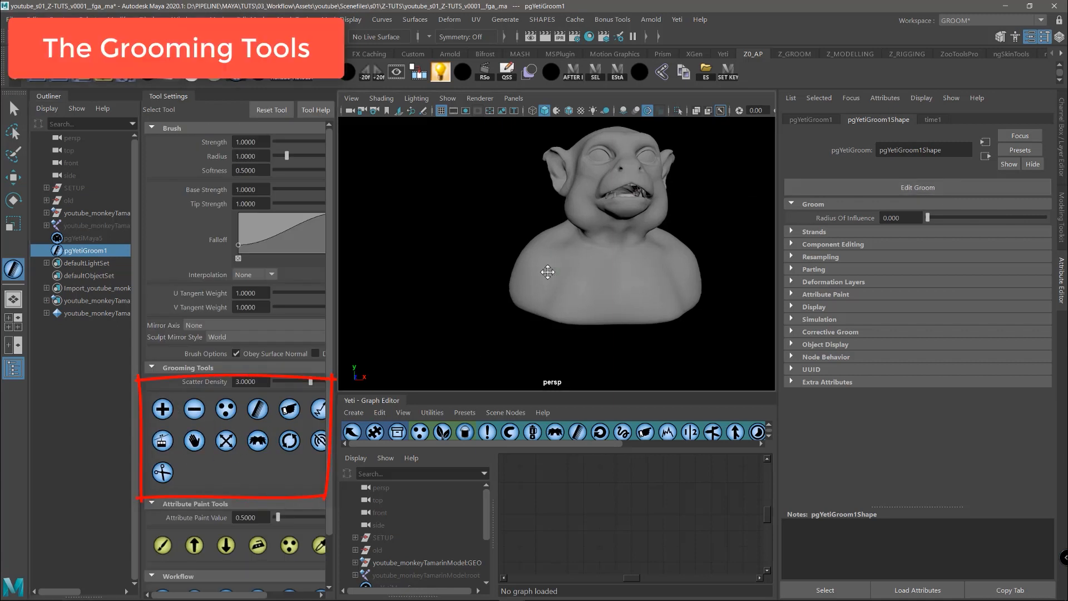
pyautogui.keyDown('alt'); pyautogui.moveTo(547, 272); pyautogui.dragTo(512, 287, button='middle'); pyautogui.keyUp('alt')
pyautogui.keyDown('alt'); pyautogui.moveTo(542, 278); pyautogui.dragTo(581, 274, button='right'); pyautogui.keyUp('alt')
pyautogui.click(162, 408)
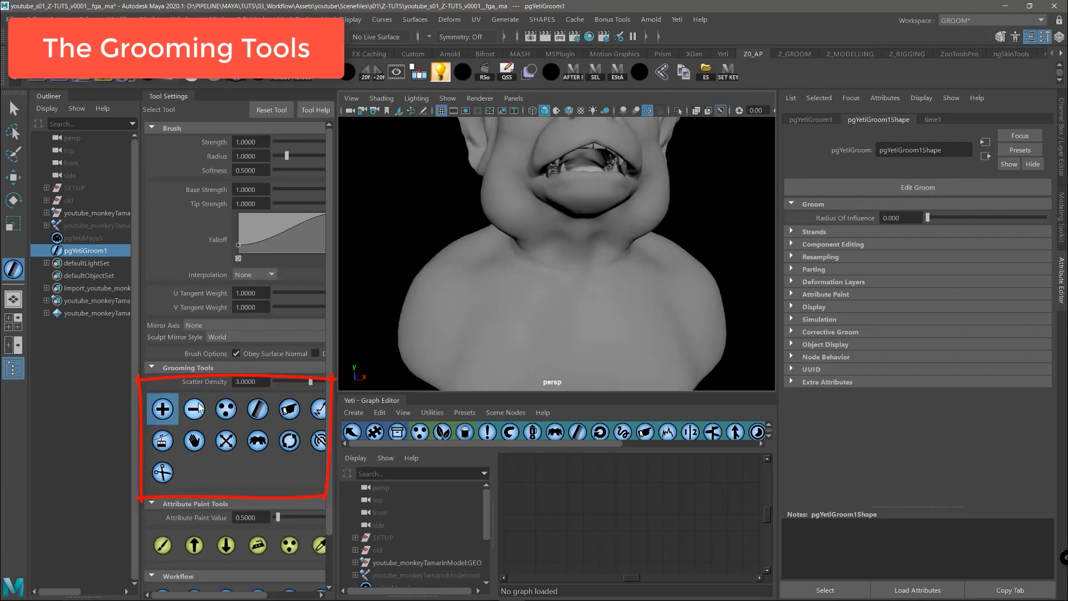
pyautogui.moveTo(500, 275)
pyautogui.keyDown('alt'); pyautogui.mouseDown()
pyautogui.moveTo(519, 282)
pyautogui.moveTo(475, 286)
pyautogui.moveTo(501, 302)
pyautogui.moveTo(488, 294)
pyautogui.mouseUp(); pyautogui.keyUp('alt')
pyautogui.click(487, 271)
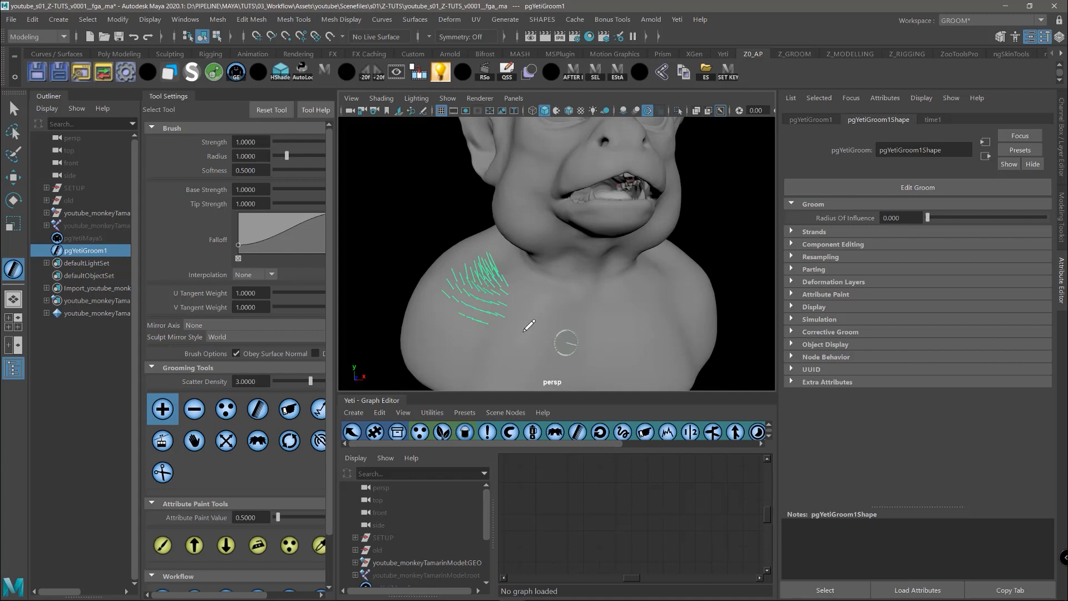
pyautogui.keyDown('alt'); pyautogui.moveTo(528, 327); pyautogui.dragTo(618, 301); pyautogui.keyUp('alt')
pyautogui.keyDown('alt'); pyautogui.moveTo(620, 303); pyautogui.dragTo(714, 322, button='right'); pyautogui.keyUp('alt')
pyautogui.keyDown('alt'); pyautogui.moveTo(606, 236); pyautogui.dragTo(551, 184); pyautogui.keyUp('alt')
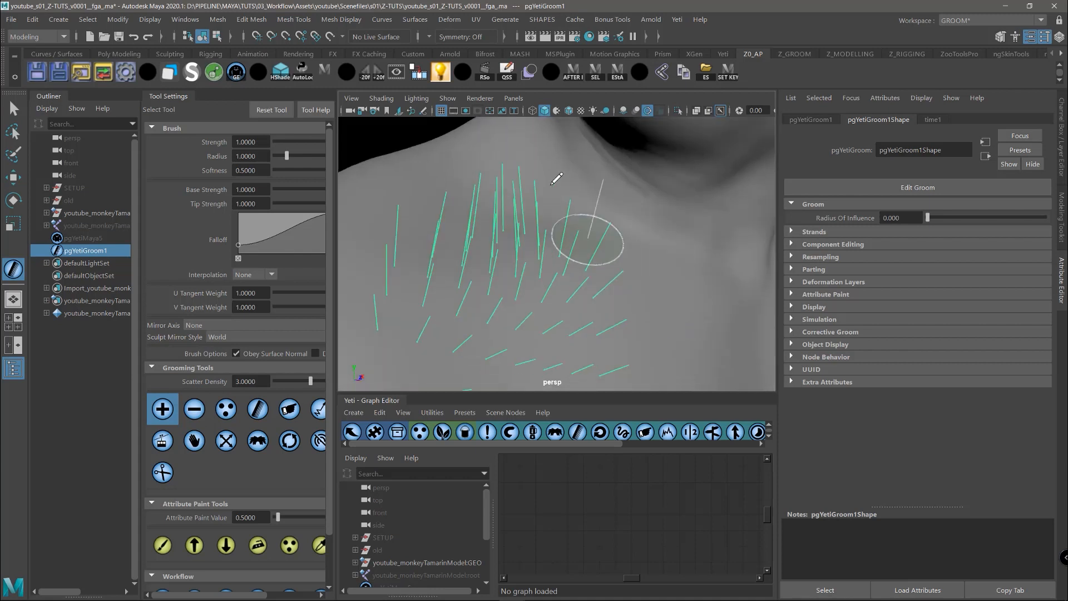
# Erase the guide strands painted on the monkey's right shoulder with the strand-removing brush
pyautogui.click(569, 111)
pyautogui.keyDown('alt'); pyautogui.moveTo(586, 286); pyautogui.dragTo(569, 281); pyautogui.keyUp('alt')
pyautogui.keyDown('alt'); pyautogui.moveTo(588, 206); pyautogui.dragTo(576, 117, button='right'); pyautogui.keyUp('alt')
pyautogui.click(568, 111)
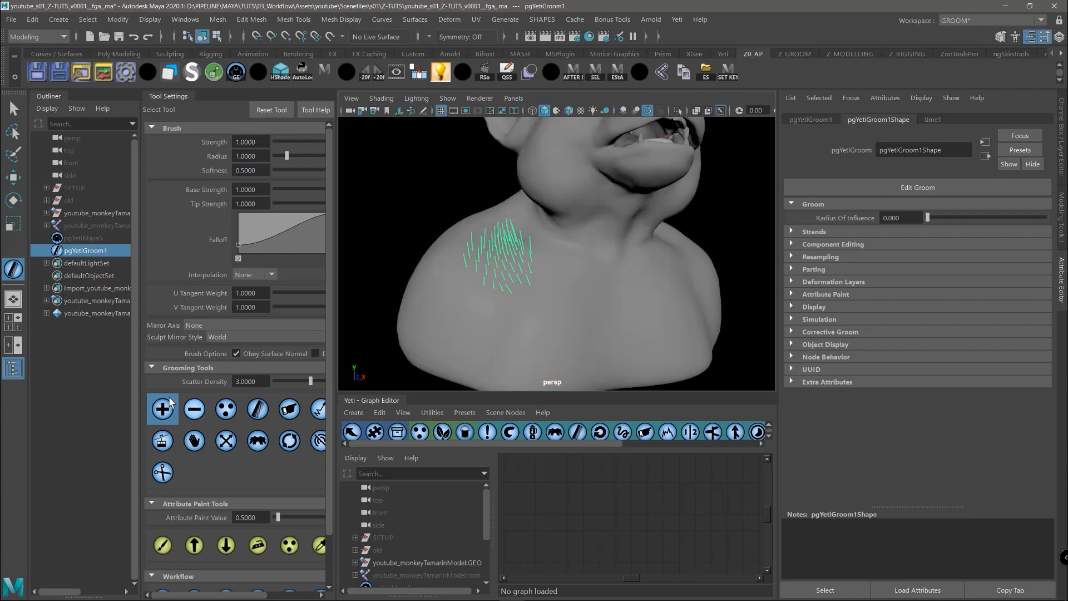
pyautogui.click(194, 408)
pyautogui.moveTo(538, 244)
pyautogui.mouseDown()
pyautogui.moveTo(507, 248)
pyautogui.moveTo(625, 260)
pyautogui.mouseUp()
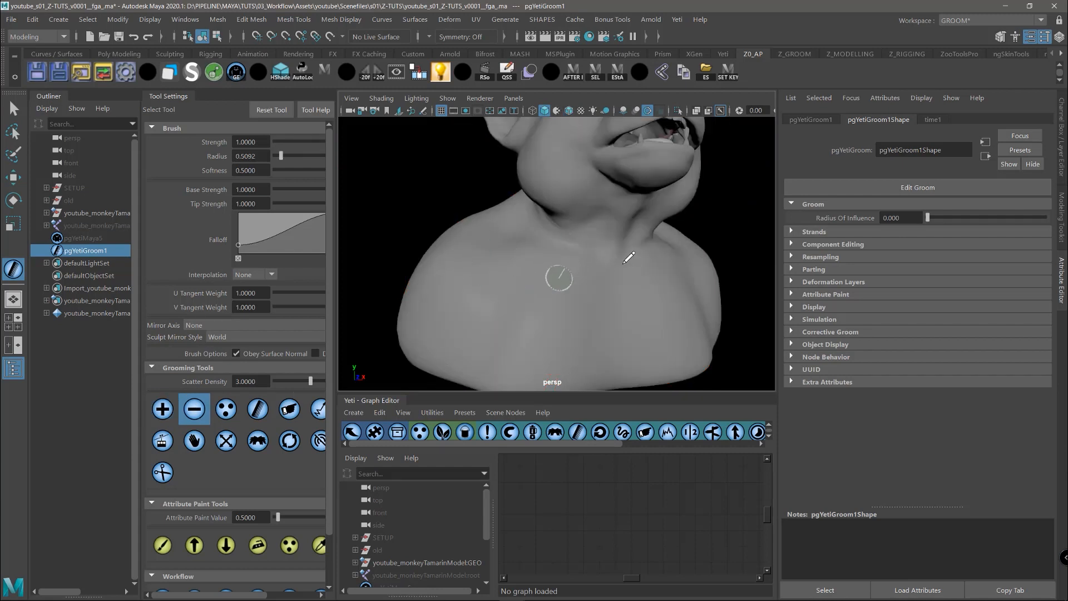
# Show the groom's Strands settings and place three single guide strands across the right shoulder and upper chest
pyautogui.click(829, 233)
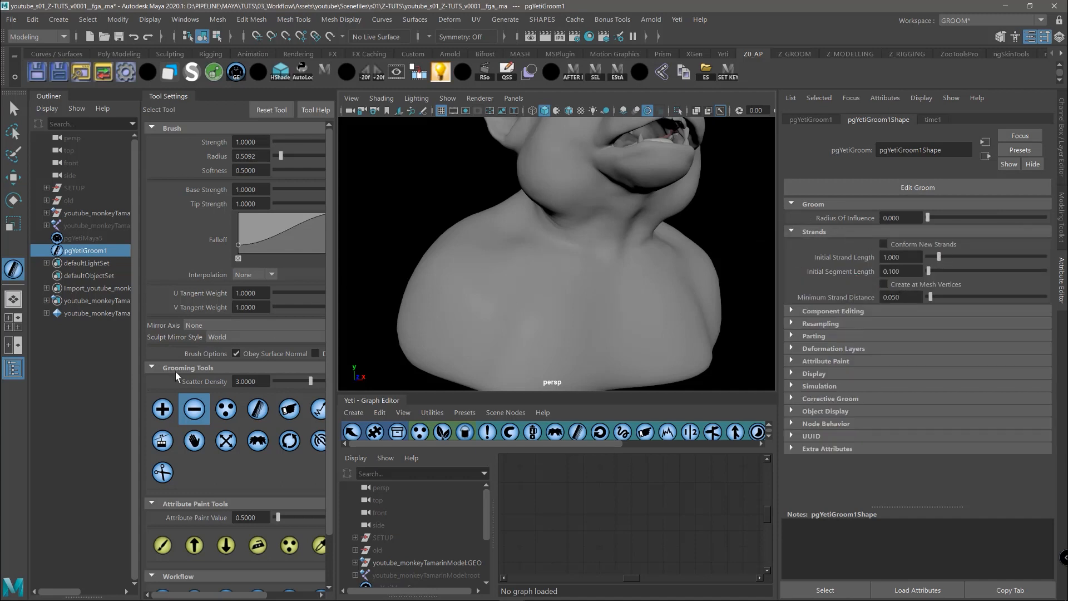
pyautogui.click(163, 409)
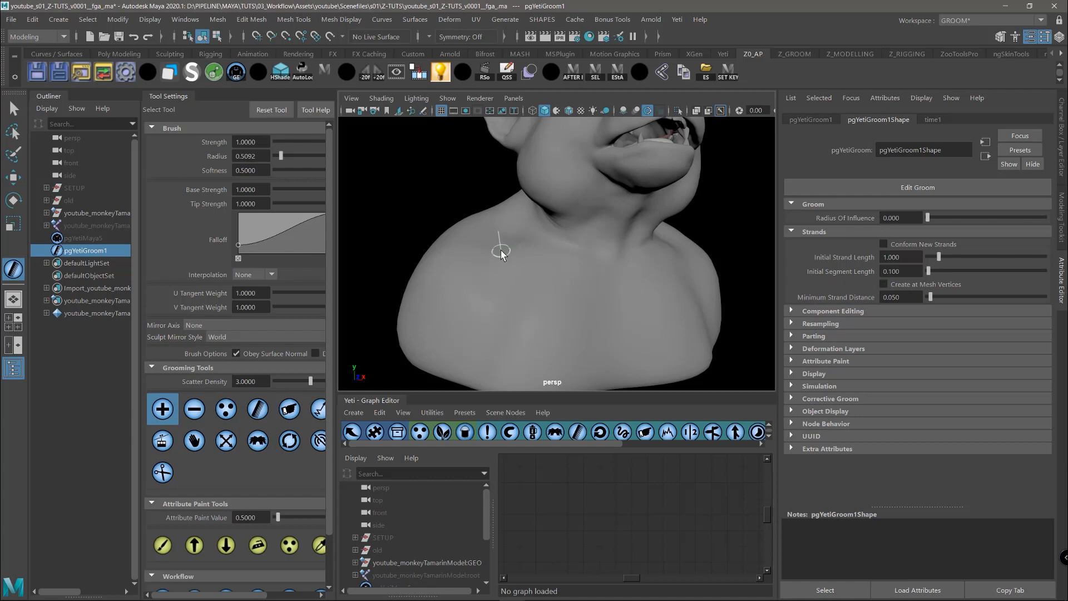
pyautogui.click(527, 257)
pyautogui.click(575, 270)
# Set the grooming brush's Mirror Axis to X
pyautogui.scroll(-2, 324, 475)
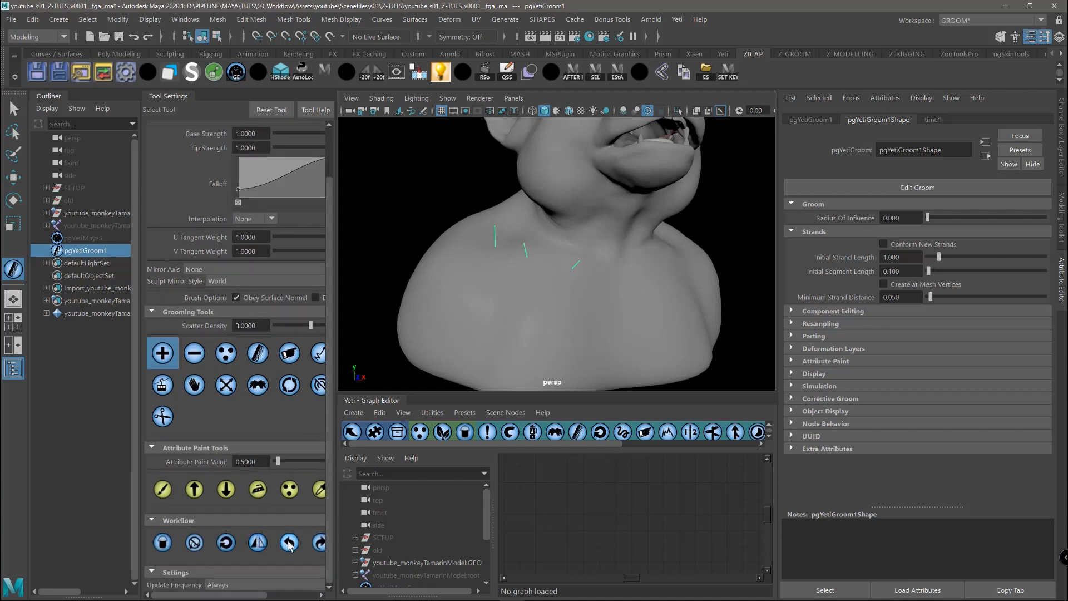
pyautogui.click(258, 269)
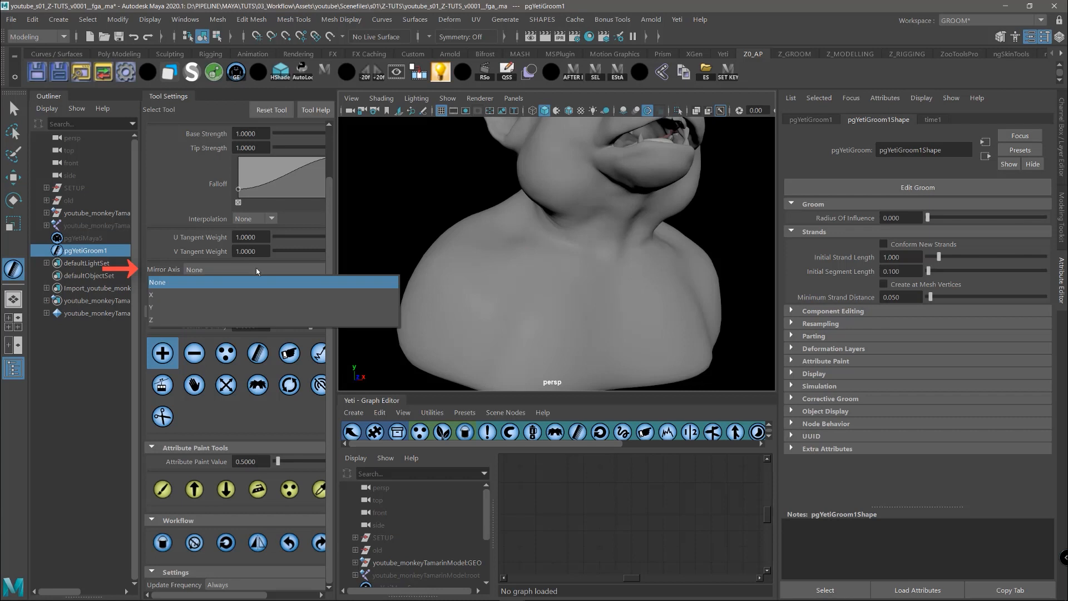
pyautogui.click(214, 296)
# Place mirrored test strands on the upper chest and both shoulders with the strand-adding brush
pyautogui.keyDown('alt'); pyautogui.moveTo(586, 282); pyautogui.dragTo(550, 281); pyautogui.keyUp('alt')
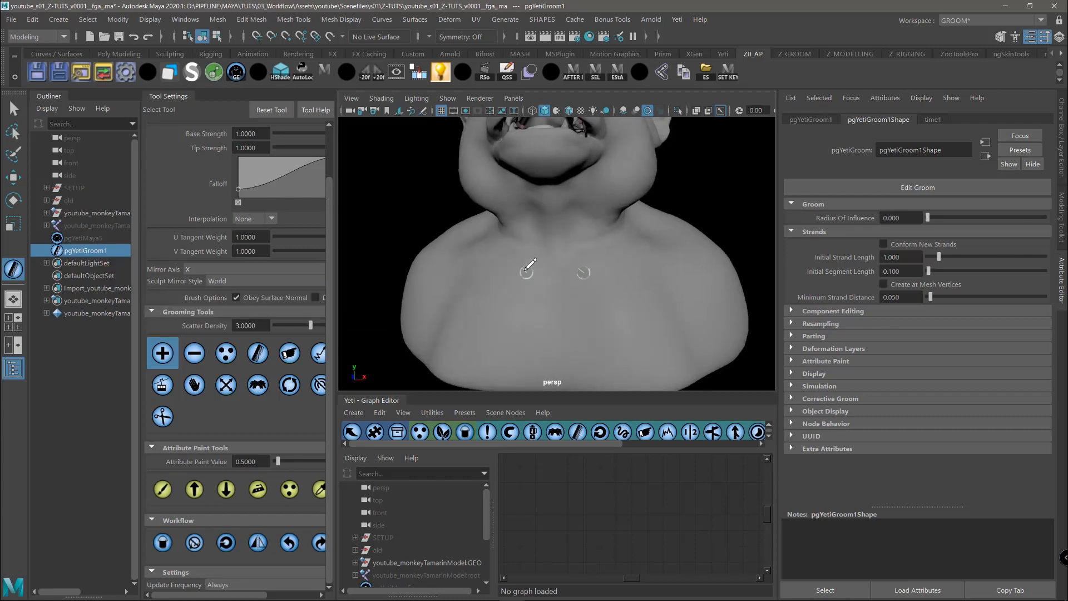
pyautogui.click(525, 273)
pyautogui.keyDown('alt'); pyautogui.moveTo(476, 312); pyautogui.dragTo(520, 312); pyautogui.keyUp('alt')
pyautogui.click(521, 262)
pyautogui.keyDown('alt'); pyautogui.moveTo(601, 289); pyautogui.dragTo(559, 238, button='right'); pyautogui.keyUp('alt')
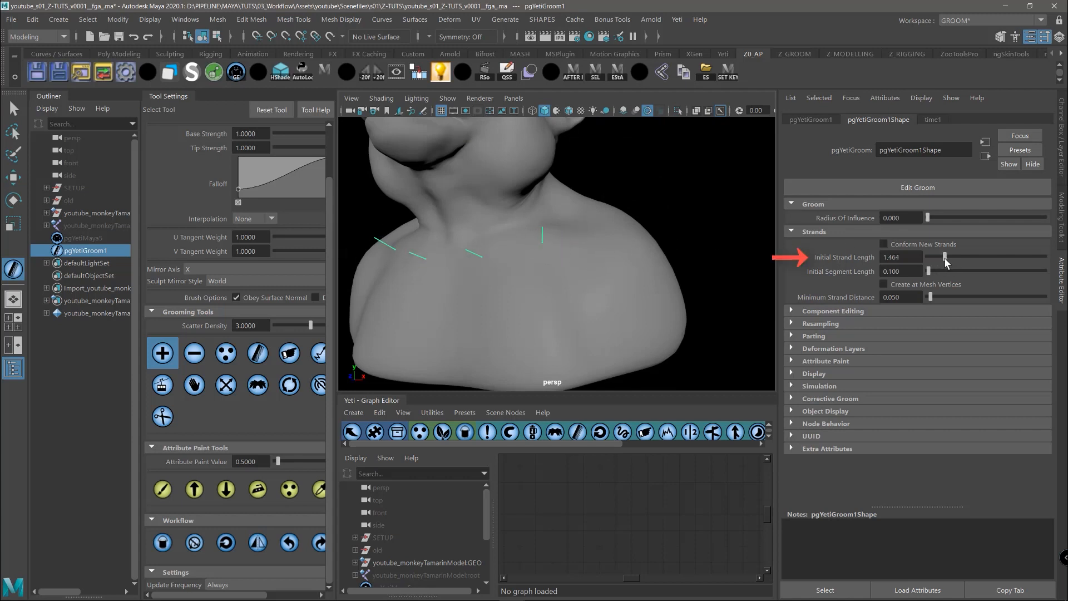
# Set the Initial Strand Length to about 2.071, try it on the shoulder and erase all the test strands
pyautogui.moveTo(949, 258); pyautogui.dragTo(952, 257)
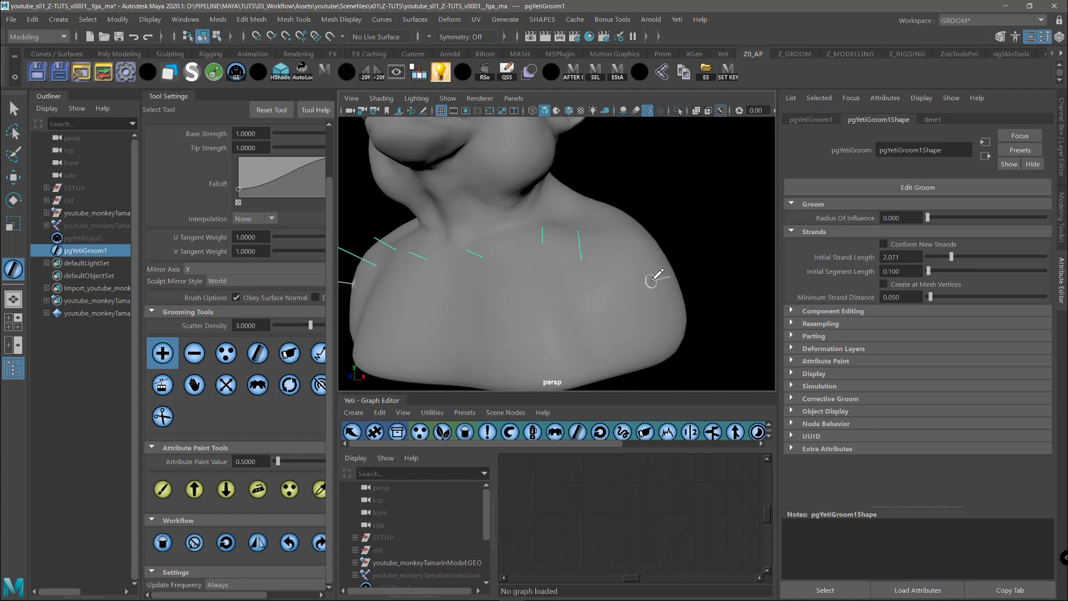
pyautogui.moveTo(649, 281)
pyautogui.keyDown('alt'); pyautogui.mouseDown()
pyautogui.moveTo(722, 283)
pyautogui.moveTo(580, 286)
pyautogui.moveTo(750, 264)
pyautogui.mouseUp(); pyautogui.keyUp('alt')
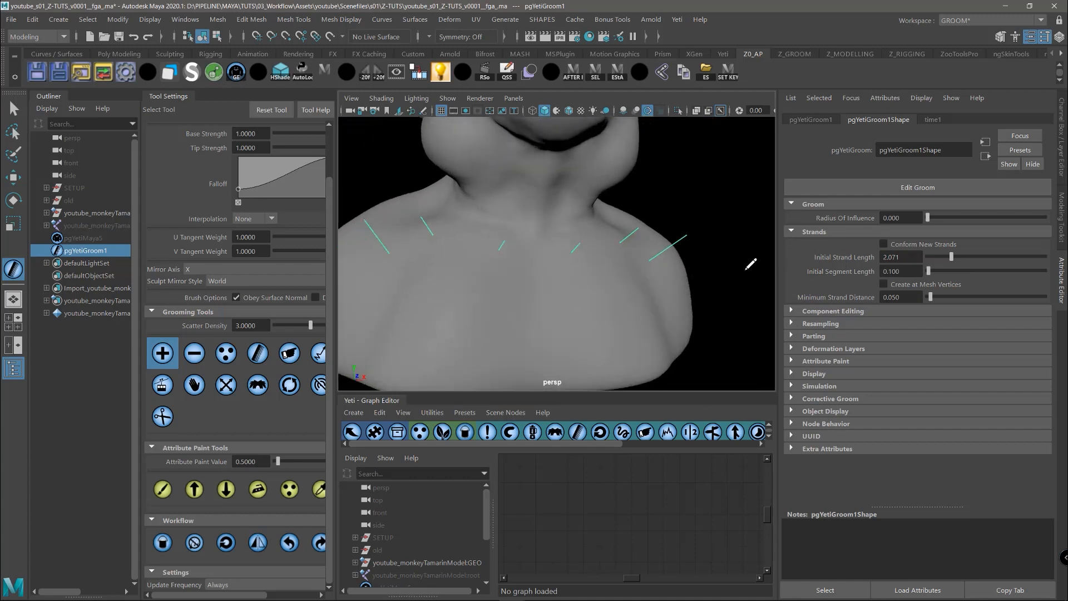
pyautogui.moveTo(659, 266)
pyautogui.keyDown('alt'); pyautogui.mouseDown()
pyautogui.moveTo(675, 258)
pyautogui.moveTo(690, 266)
pyautogui.moveTo(664, 267)
pyautogui.mouseUp(); pyautogui.keyUp('alt')
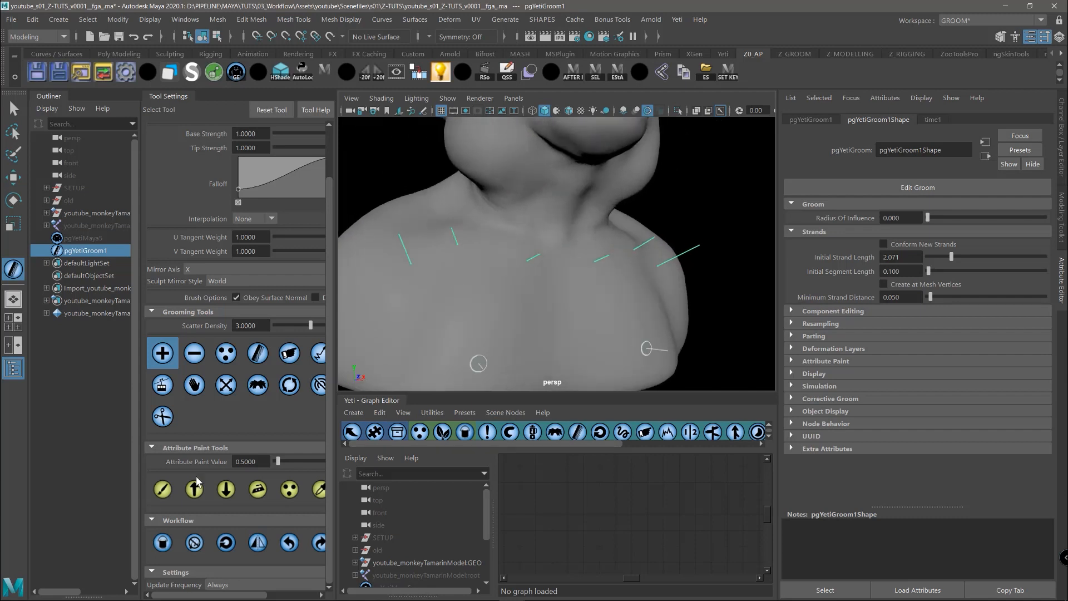
pyautogui.click(194, 352)
pyautogui.moveTo(423, 255)
pyautogui.mouseDown()
pyautogui.moveTo(489, 238)
pyautogui.moveTo(692, 281)
pyautogui.mouseUp()
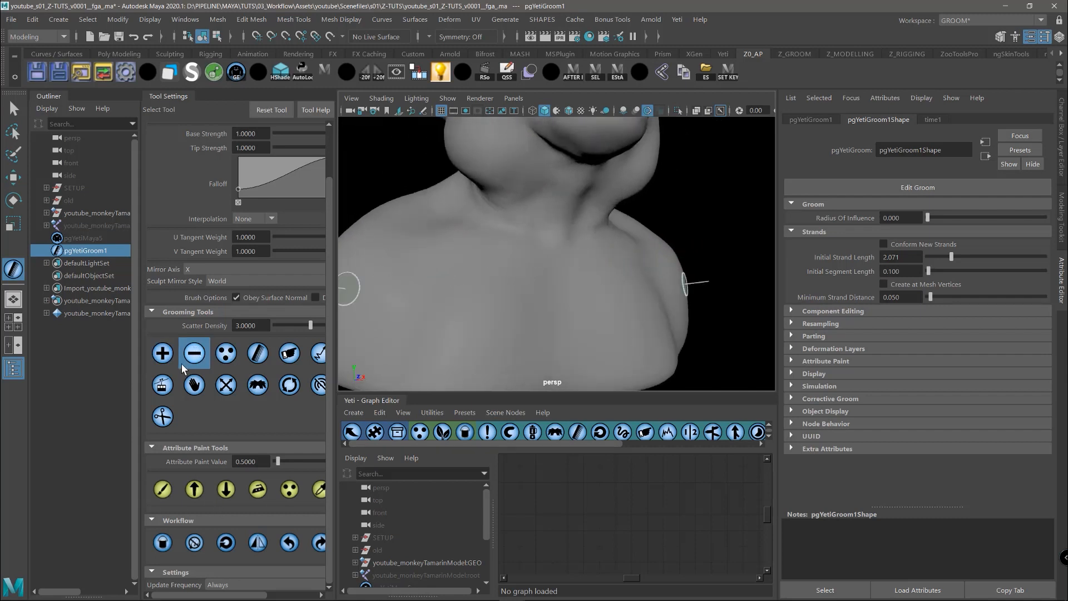
# Add a first pass of sparse mirrored guide strands over the chest and the front of the shoulders
pyautogui.click(163, 353)
pyautogui.click(502, 257)
pyautogui.click(428, 247)
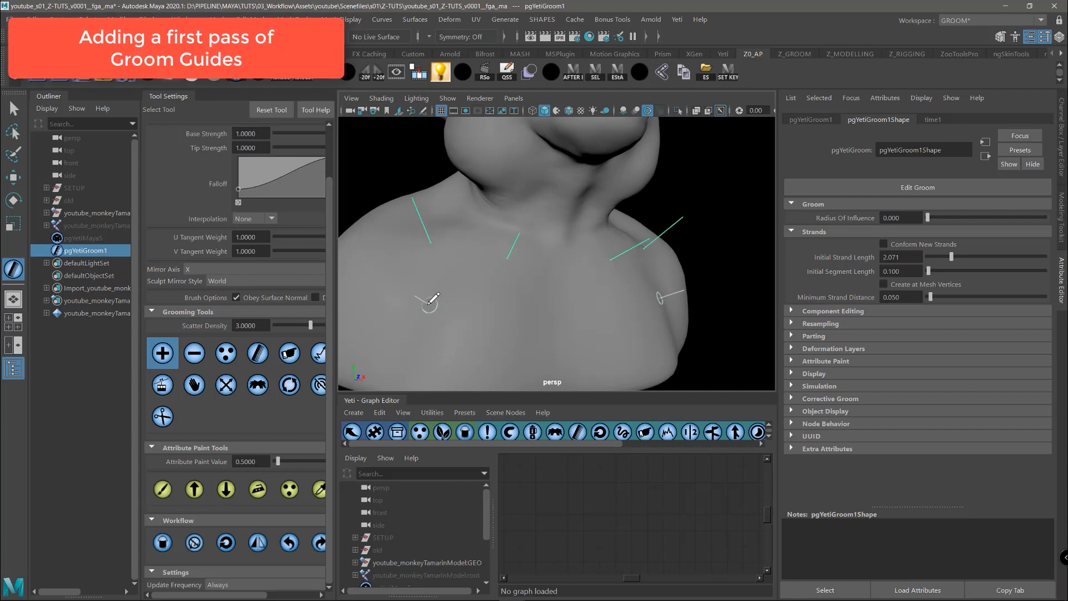
pyautogui.keyDown('alt'); pyautogui.moveTo(427, 309); pyautogui.dragTo(406, 312); pyautogui.keyUp('alt')
pyautogui.click(488, 309)
pyautogui.click(389, 280)
pyautogui.keyDown('alt'); pyautogui.moveTo(459, 284); pyautogui.dragTo(570, 235, button='middle'); pyautogui.keyUp('alt')
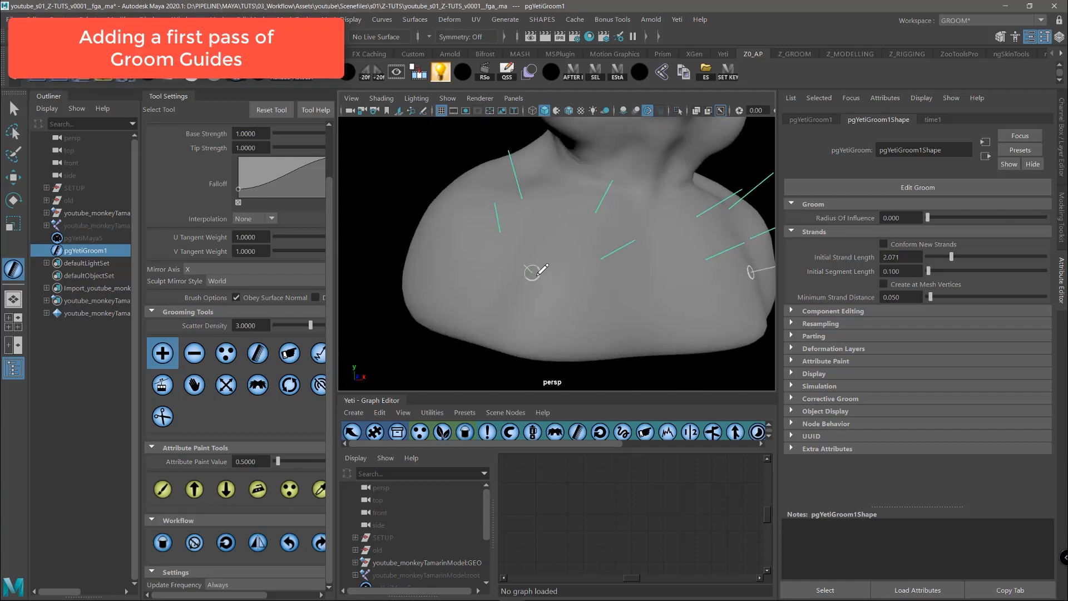
pyautogui.click(546, 288)
# Continue the mirrored guide strands around the sides of the shoulders and across the back
pyautogui.keyDown('alt'); pyautogui.moveTo(428, 264); pyautogui.dragTo(572, 233); pyautogui.keyUp('alt')
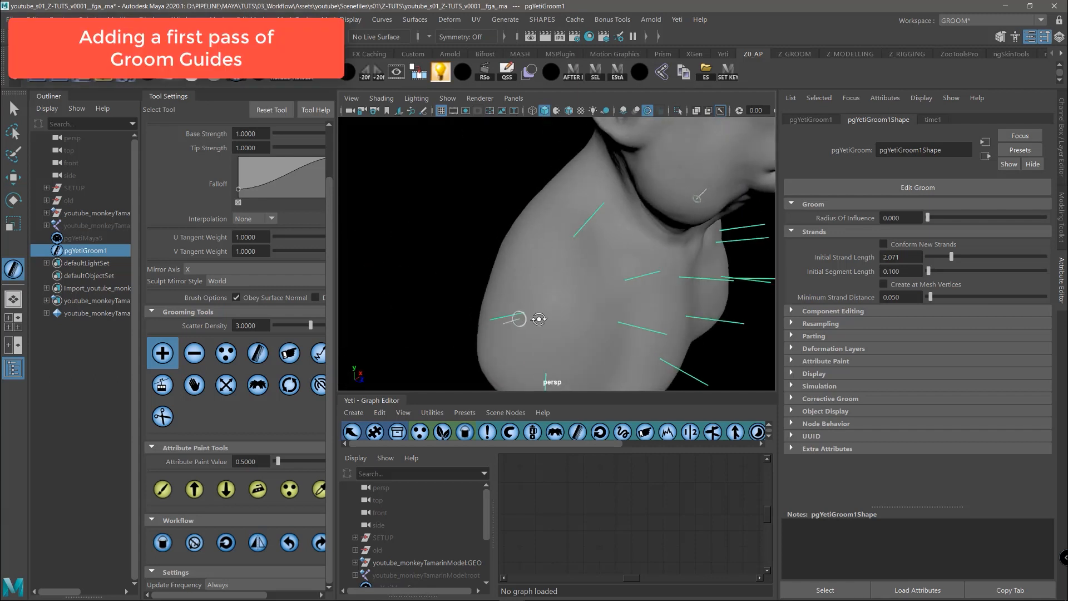
pyautogui.keyDown('alt'); pyautogui.moveTo(539, 315); pyautogui.dragTo(641, 189); pyautogui.keyUp('alt')
pyautogui.click(631, 184)
pyautogui.click(647, 246)
pyautogui.click(630, 299)
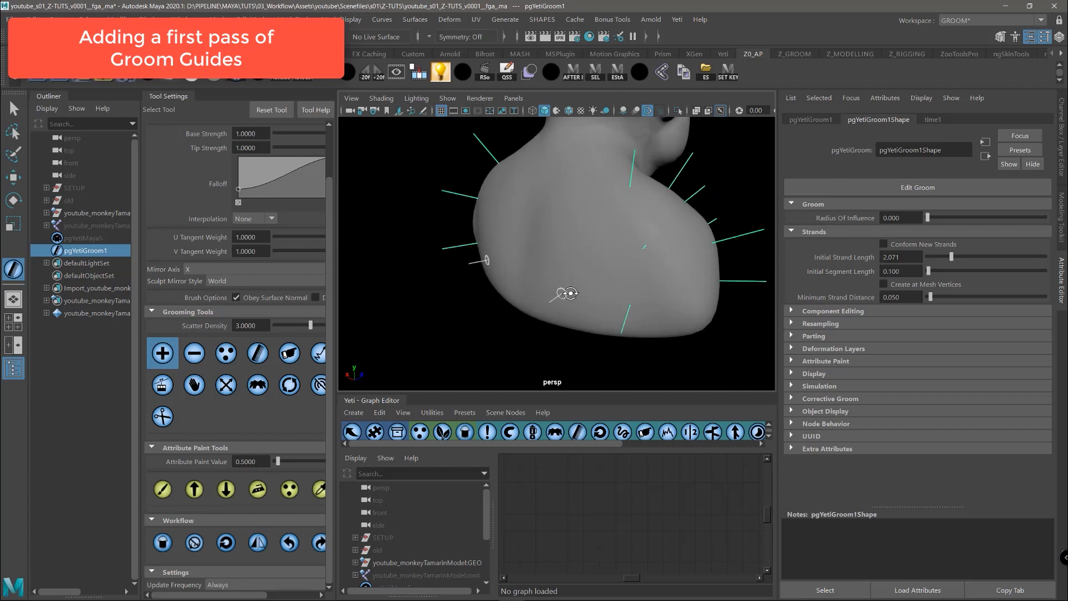
pyautogui.keyDown('alt'); pyautogui.moveTo(565, 293); pyautogui.dragTo(608, 292); pyautogui.keyUp('alt')
pyautogui.click(584, 292)
pyautogui.click(501, 286)
pyautogui.click(461, 226)
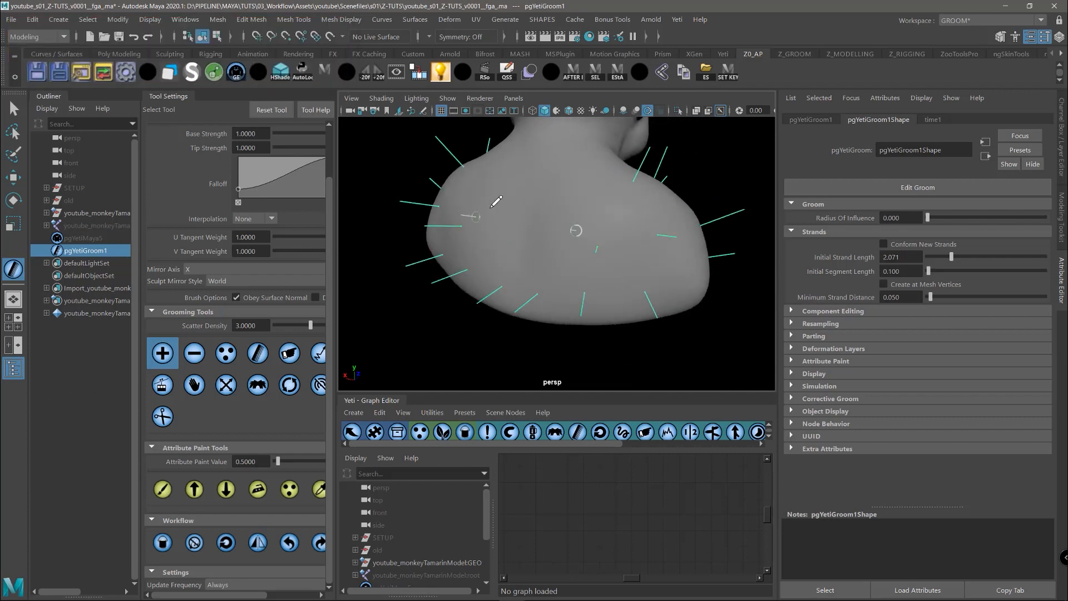
pyautogui.click(518, 182)
pyautogui.click(500, 239)
pyautogui.click(573, 179)
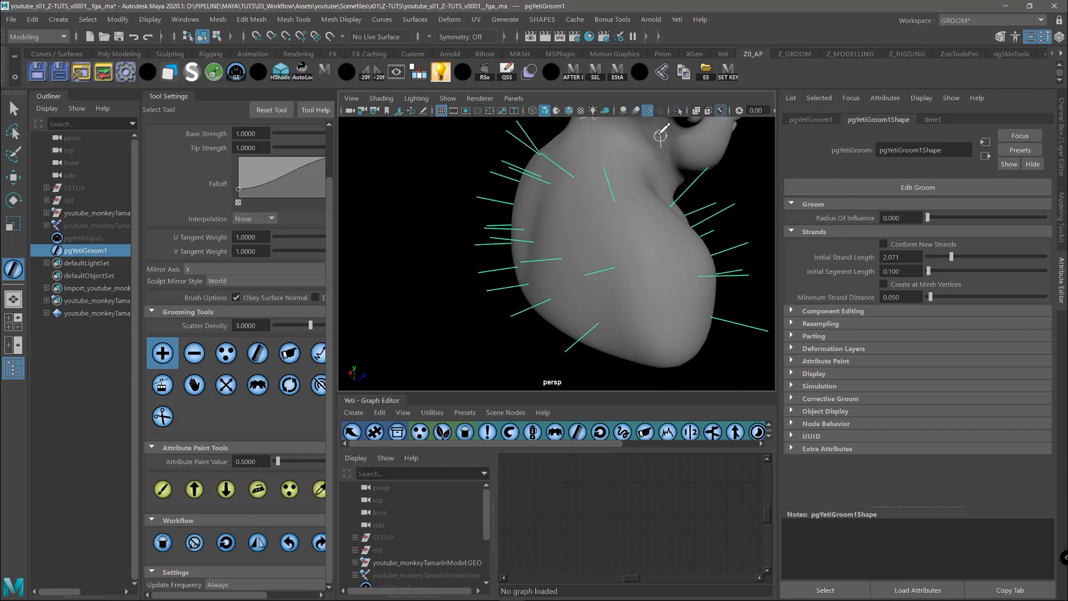
# Comb the guide strands downward over the chest, shoulders and back with the comb brush
pyautogui.keyDown('alt'); pyautogui.moveTo(655, 135); pyautogui.dragTo(652, 215, button='middle'); pyautogui.keyUp('alt')
pyautogui.keyDown('alt'); pyautogui.moveTo(662, 233); pyautogui.dragTo(529, 242); pyautogui.keyUp('alt')
pyautogui.keyDown('alt'); pyautogui.moveTo(698, 248); pyautogui.dragTo(655, 181, button='middle'); pyautogui.keyUp('alt')
pyautogui.keyDown('alt'); pyautogui.moveTo(656, 181); pyautogui.dragTo(578, 222, button='right'); pyautogui.keyUp('alt')
pyautogui.moveTo(579, 222)
pyautogui.keyDown('alt'); pyautogui.mouseDown()
pyautogui.moveTo(611, 238)
pyautogui.moveTo(499, 290)
pyautogui.moveTo(472, 282)
pyautogui.moveTo(643, 253)
pyautogui.moveTo(655, 268)
pyautogui.moveTo(600, 286)
pyautogui.moveTo(639, 238)
pyautogui.moveTo(596, 239)
pyautogui.moveTo(632, 240)
pyautogui.moveTo(632, 258)
pyautogui.moveTo(532, 245)
pyautogui.moveTo(469, 256)
pyautogui.moveTo(539, 242)
pyautogui.mouseUp(); pyautogui.keyUp('alt')
pyautogui.click(253, 359)
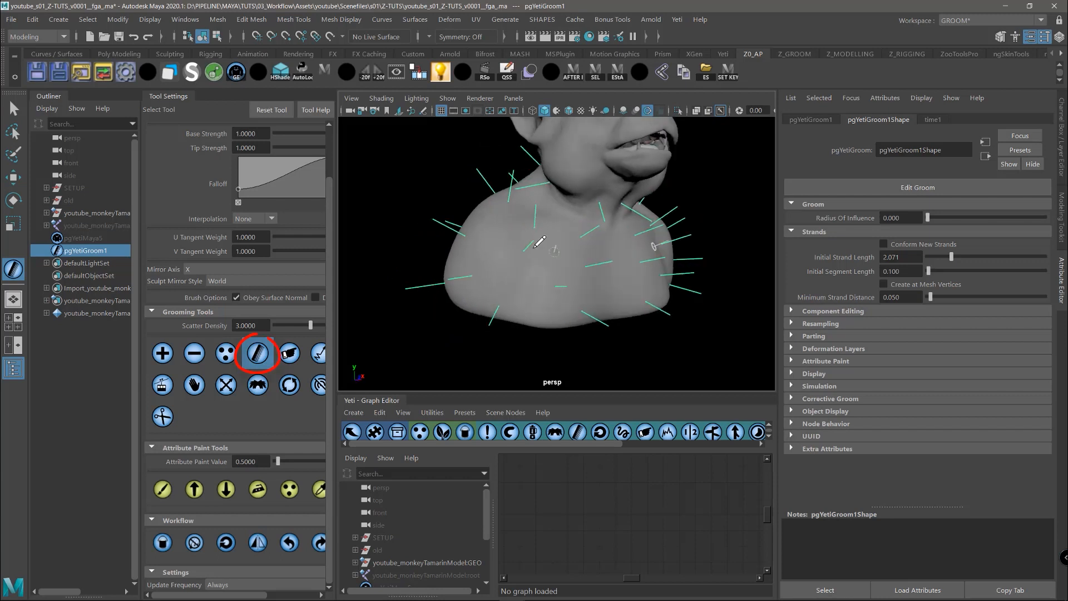
pyautogui.moveTo(530, 203); pyautogui.dragTo(436, 283)
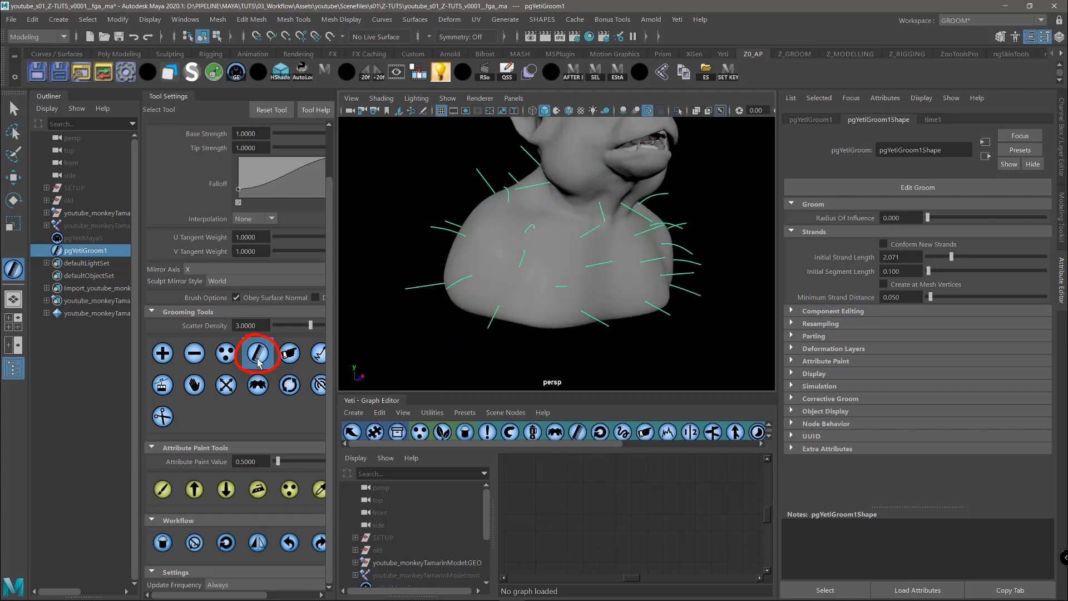
pyautogui.moveTo(366, 329)
pyautogui.keyDown('alt'); pyautogui.mouseDown()
pyautogui.moveTo(513, 240)
pyautogui.moveTo(560, 255)
pyautogui.mouseUp(); pyautogui.keyUp('alt')
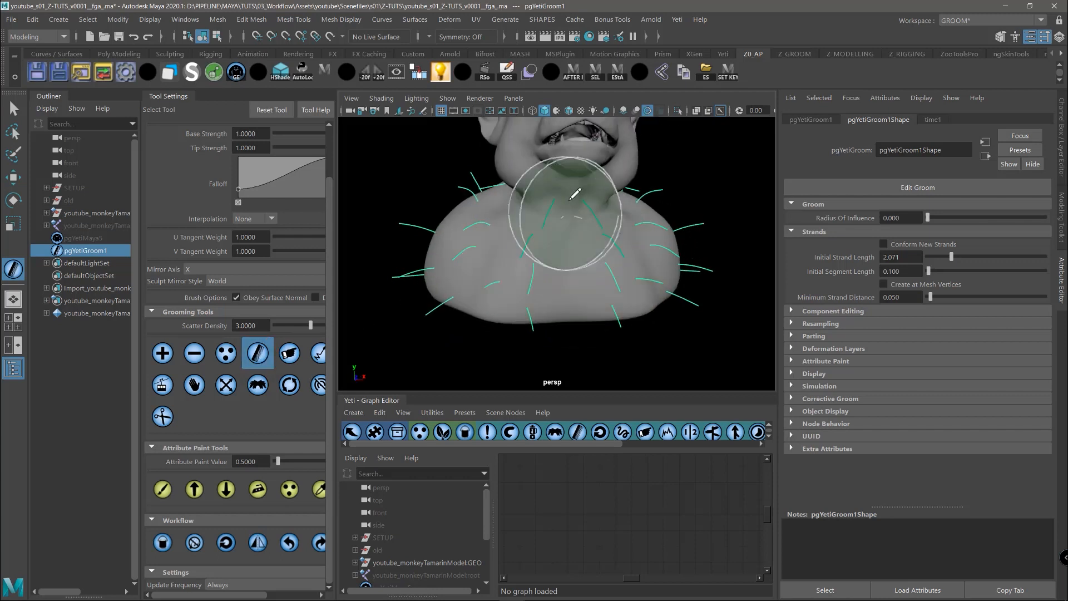
pyautogui.moveTo(452, 244)
pyautogui.keyDown('alt'); pyautogui.mouseDown()
pyautogui.moveTo(604, 225)
pyautogui.moveTo(534, 196)
pyautogui.moveTo(611, 212)
pyautogui.moveTo(553, 227)
pyautogui.moveTo(585, 169)
pyautogui.moveTo(656, 252)
pyautogui.moveTo(573, 243)
pyautogui.mouseUp(); pyautogui.keyUp('alt')
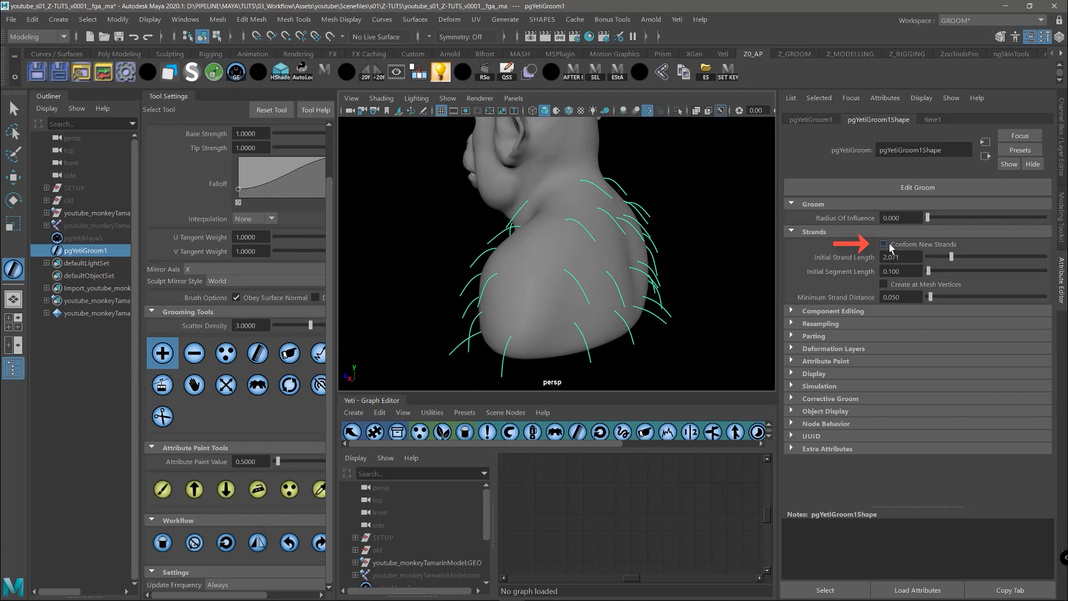
# Enable Conform New Strands and add guides that follow the combed direction around the shoulders, back and neck
pyautogui.keyDown('alt'); pyautogui.moveTo(556, 215); pyautogui.dragTo(573, 196); pyautogui.keyUp('alt')
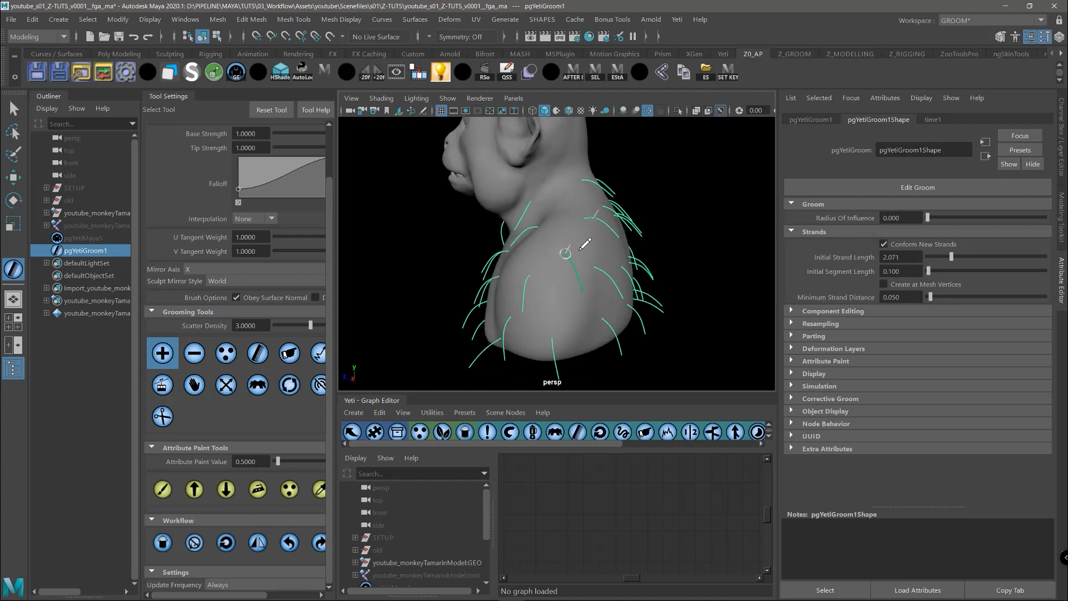
pyautogui.keyDown('alt'); pyautogui.moveTo(582, 249); pyautogui.dragTo(533, 242); pyautogui.keyUp('alt')
pyautogui.keyDown('alt'); pyautogui.moveTo(644, 212); pyautogui.dragTo(549, 264); pyautogui.keyUp('alt')
pyautogui.keyDown('alt'); pyautogui.moveTo(734, 197); pyautogui.dragTo(560, 207); pyautogui.keyUp('alt')
pyautogui.scroll(3, 628, 216)
pyautogui.scroll(3, 556, 217)
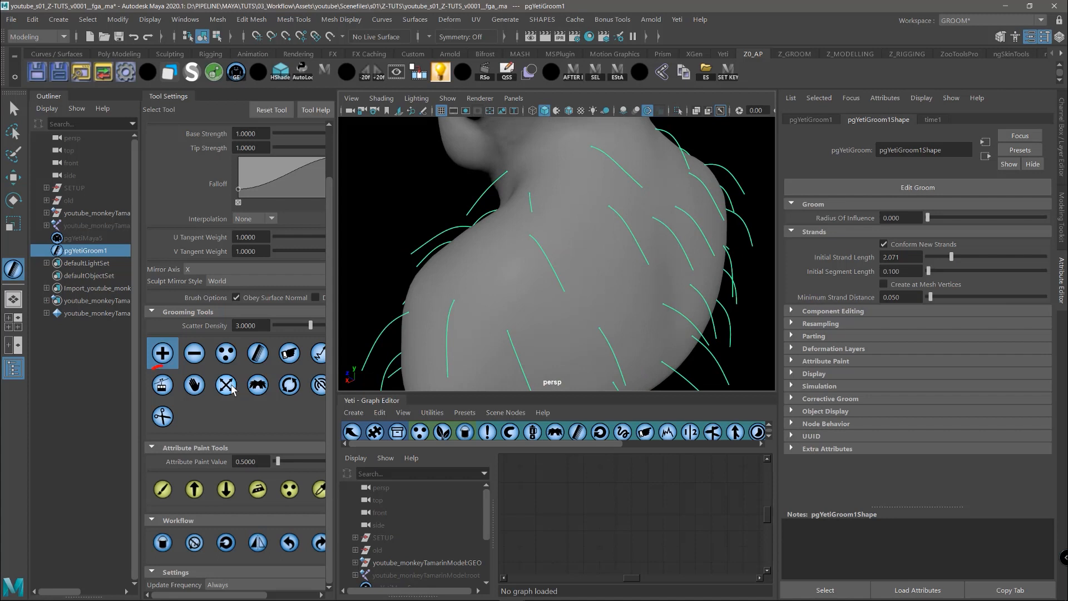
# Lengthen the short guide strand on the side of the neck with the strand-extending brush
pyautogui.click(162, 384)
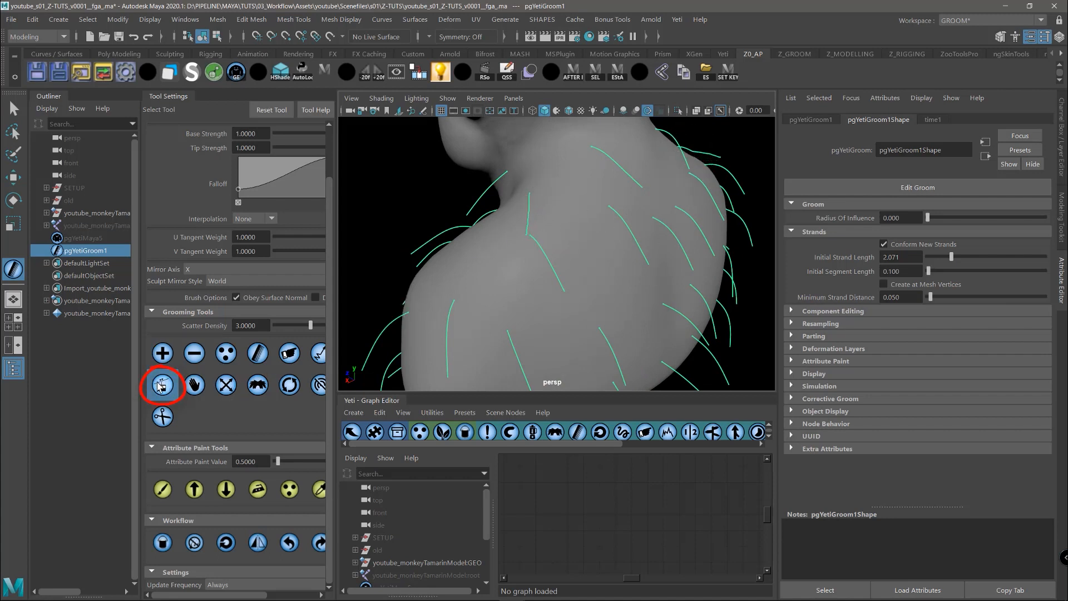
pyautogui.keyDown('alt'); pyautogui.moveTo(453, 241); pyautogui.dragTo(612, 262); pyautogui.keyUp('alt')
pyautogui.click(162, 353)
pyautogui.click(162, 384)
# Add more conforming guide strands around the base of the neck and the upper chest
pyautogui.press('a')
pyautogui.click(601, 180)
pyautogui.click(621, 200)
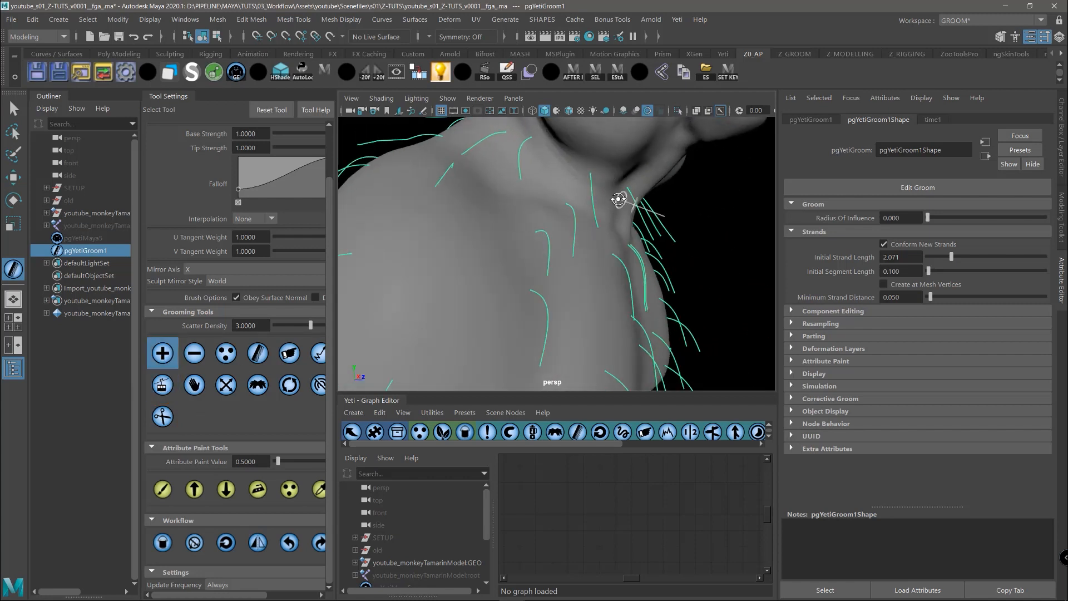
pyautogui.moveTo(621, 200)
pyautogui.keyDown('alt'); pyautogui.mouseDown()
pyautogui.moveTo(456, 197)
pyautogui.moveTo(467, 239)
pyautogui.moveTo(403, 275)
pyautogui.mouseUp(); pyautogui.keyUp('alt')
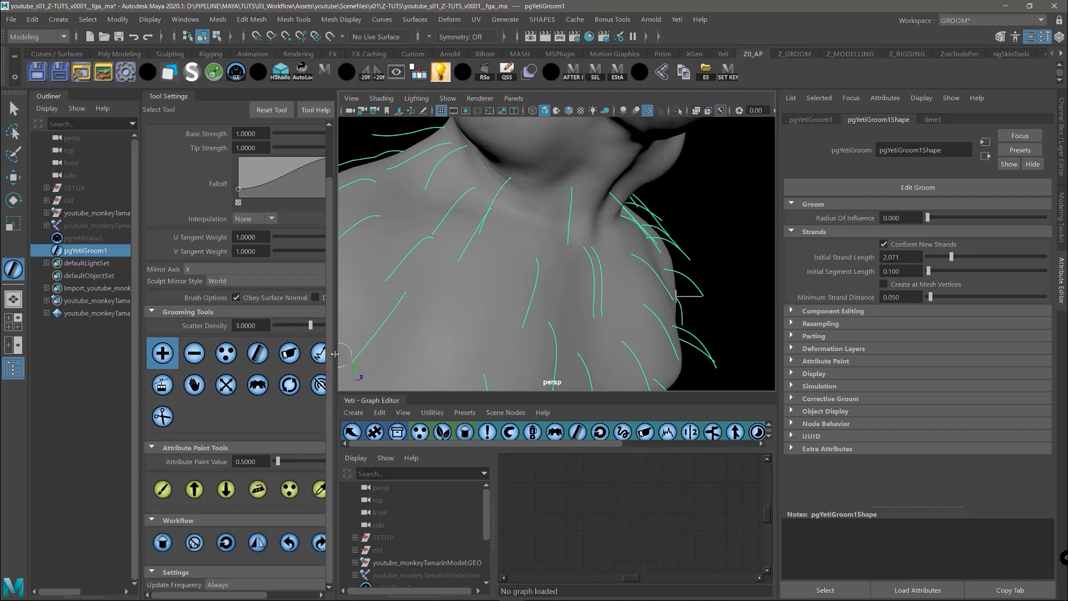
# Widen the tool settings to show all grooming brushes, choose the strand-scaling brush and lower its Strength
pyautogui.moveTo(335, 353); pyautogui.dragTo(374, 353)
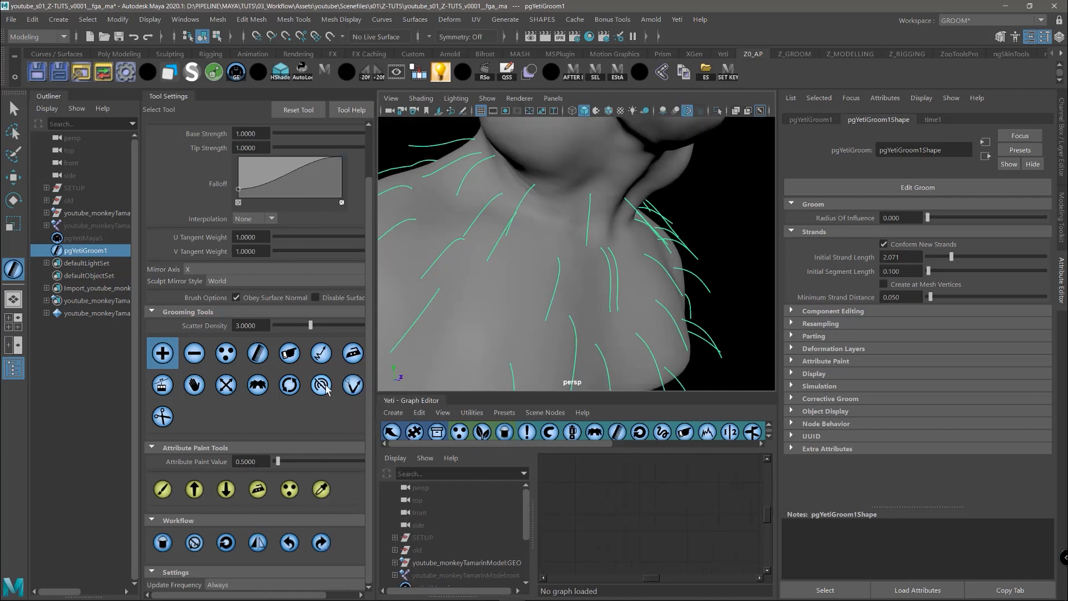
pyautogui.click(226, 388)
pyautogui.scroll(2, 367, 198)
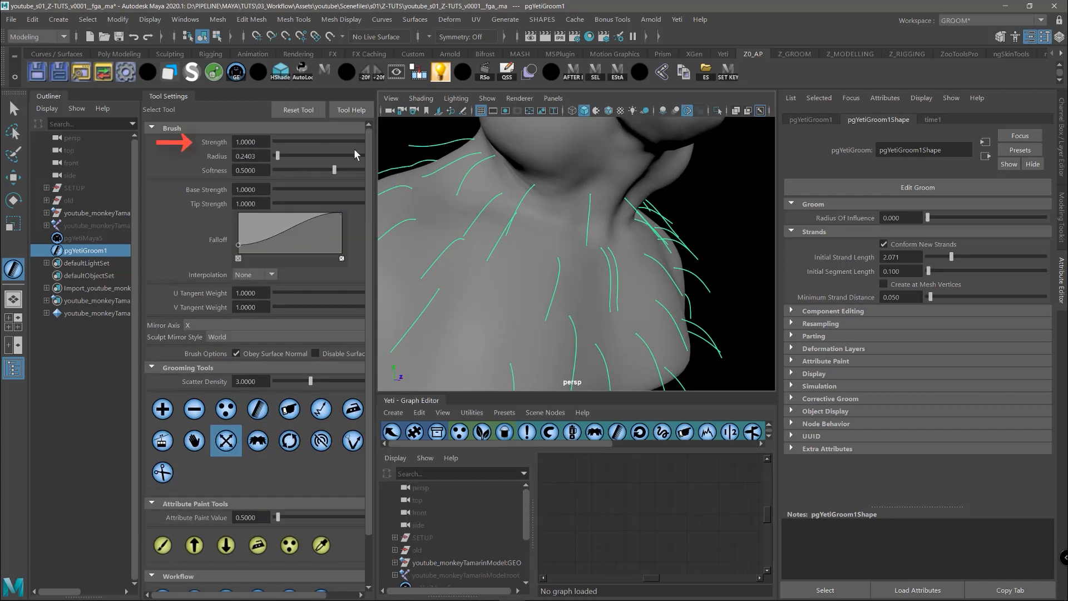
pyautogui.moveTo(340, 141); pyautogui.dragTo(329, 142)
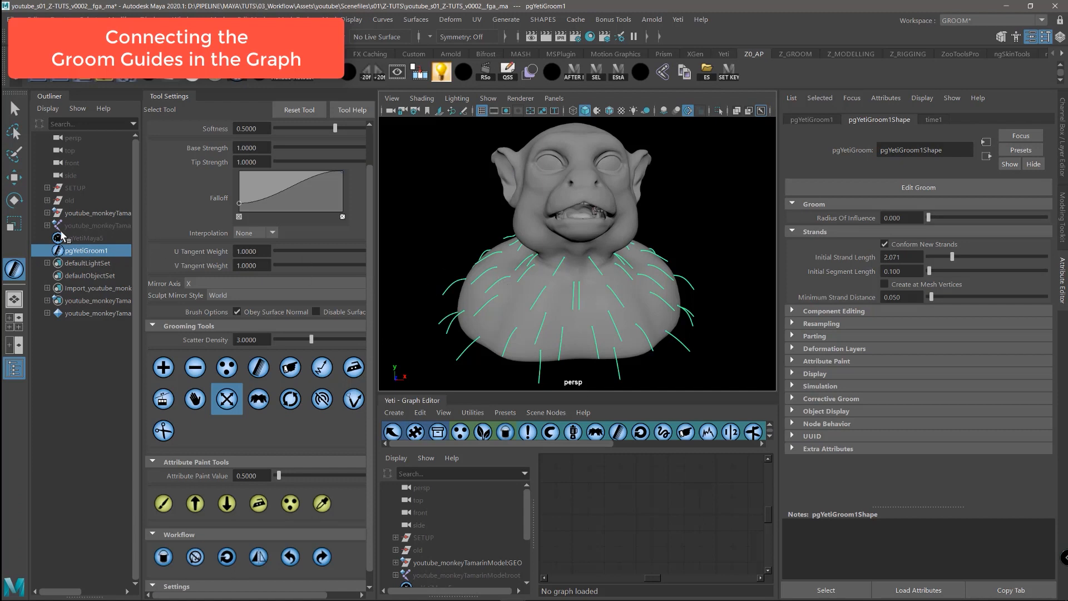
# Rename the pgYetiGroom1 node to body_GRM
pyautogui.doubleClick(84, 251)
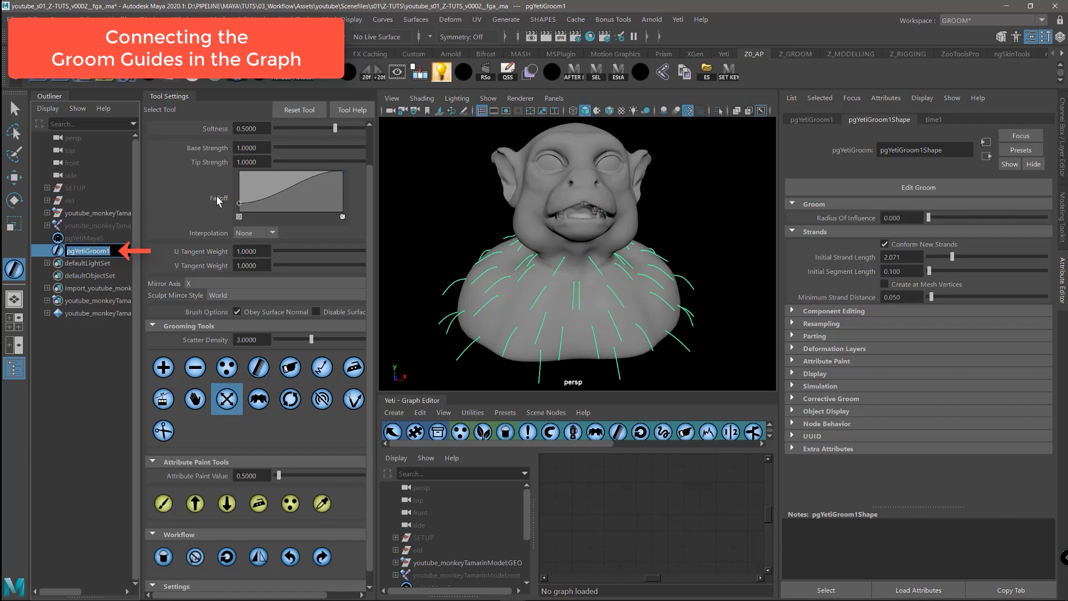
pyautogui.write('body_GRM')
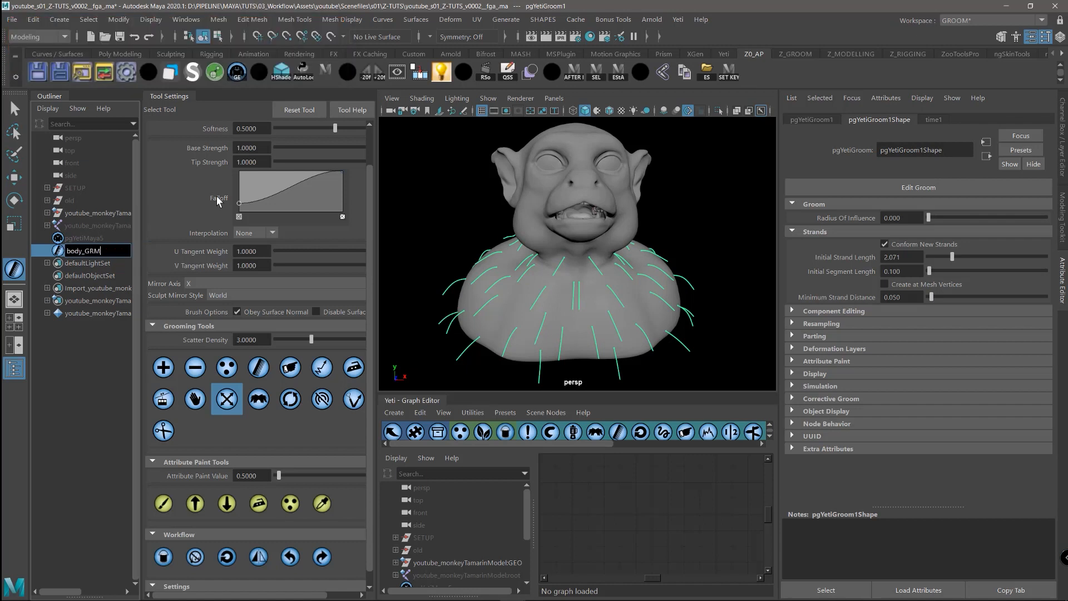
pyautogui.press('Return')
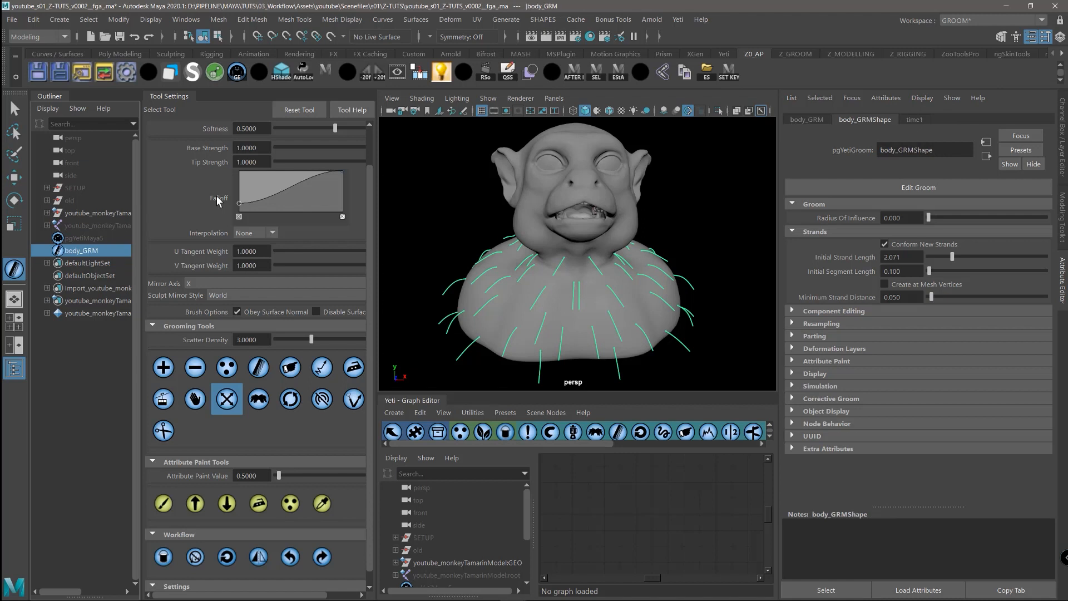
# Add body_GRM to the input grooms of the pgYetiMaya5 node
pyautogui.click(84, 238)
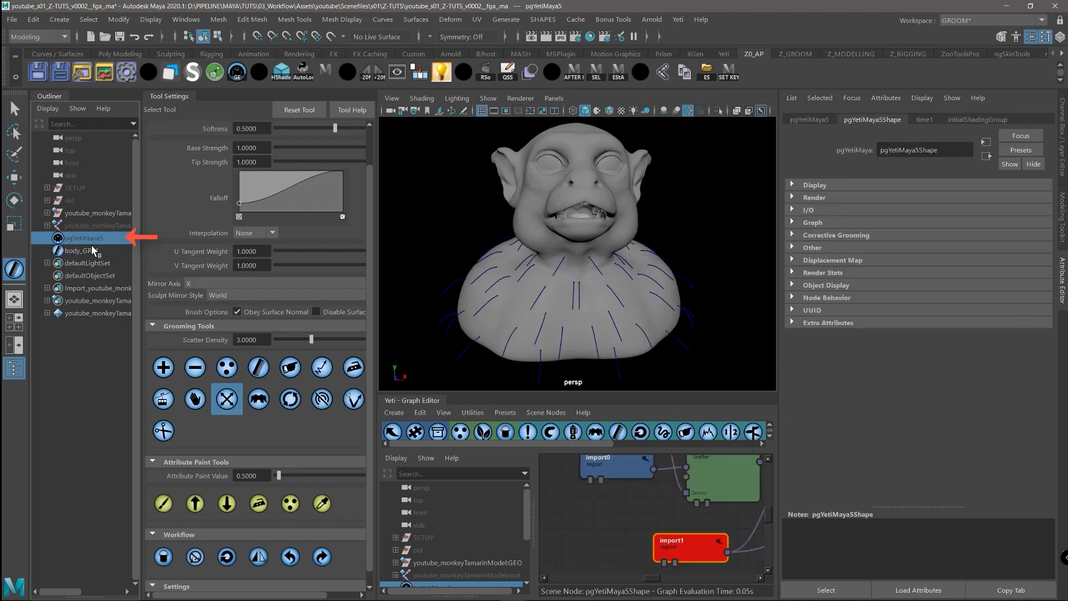
pyautogui.click(812, 223)
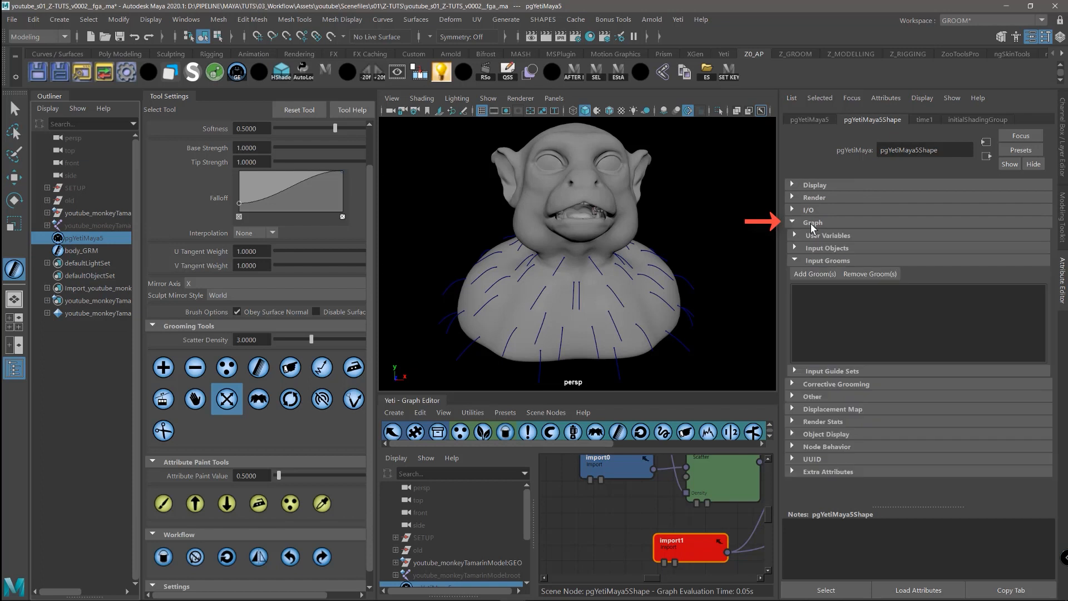
pyautogui.click(814, 273)
pyautogui.click(440, 221)
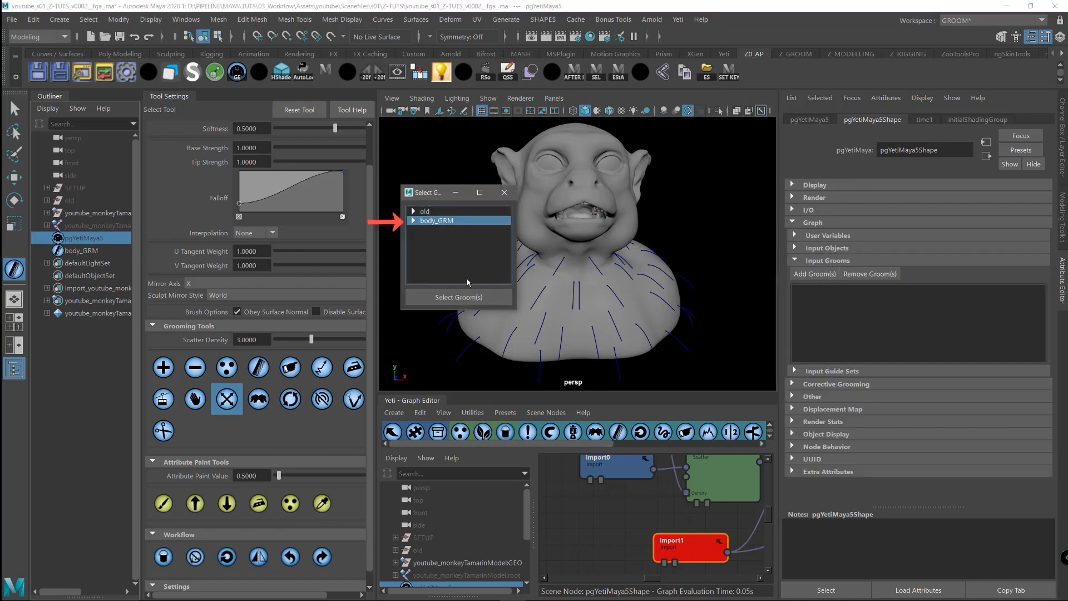
pyautogui.click(459, 296)
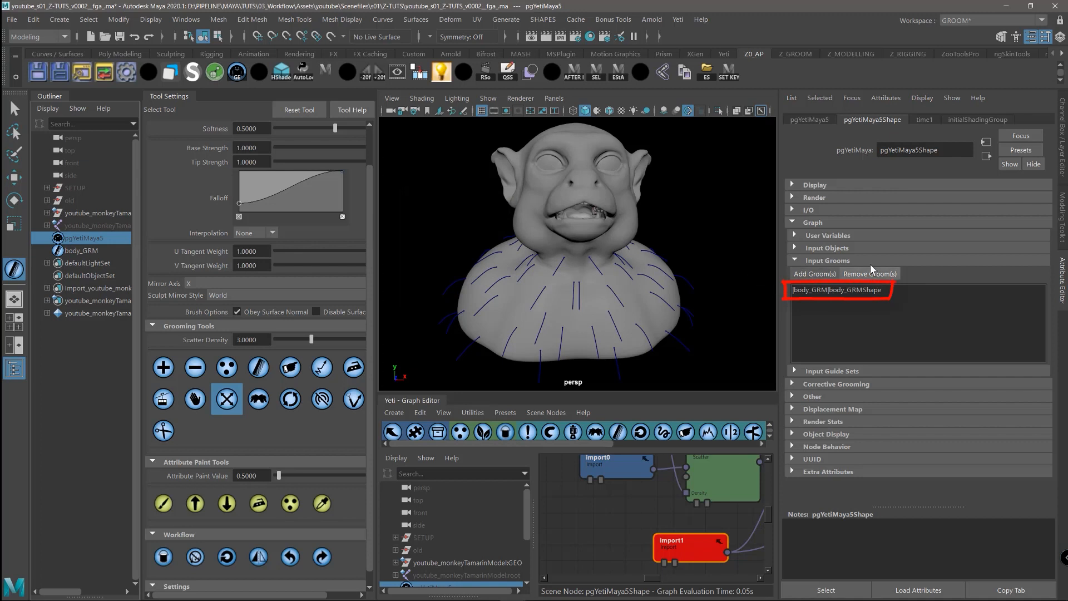
# Set the import1 node's selection to body_GRMShape, keeping its type as Groom
pyautogui.keyDown('alt'); pyautogui.moveTo(598, 509); pyautogui.dragTo(535, 501, button='middle'); pyautogui.keyUp('alt')
pyautogui.doubleClick(623, 534)
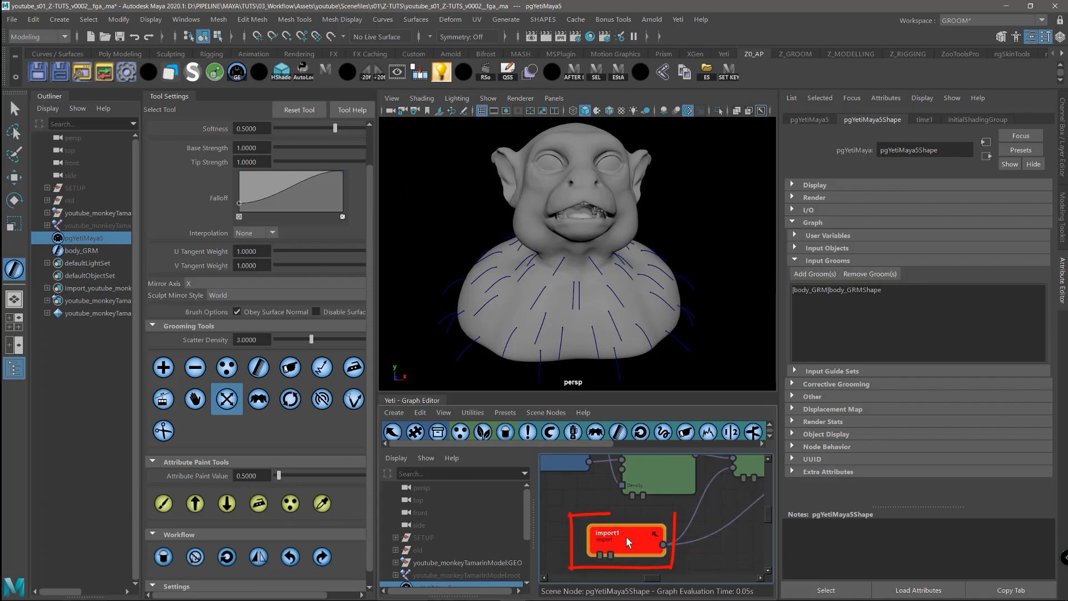
pyautogui.click(359, 189)
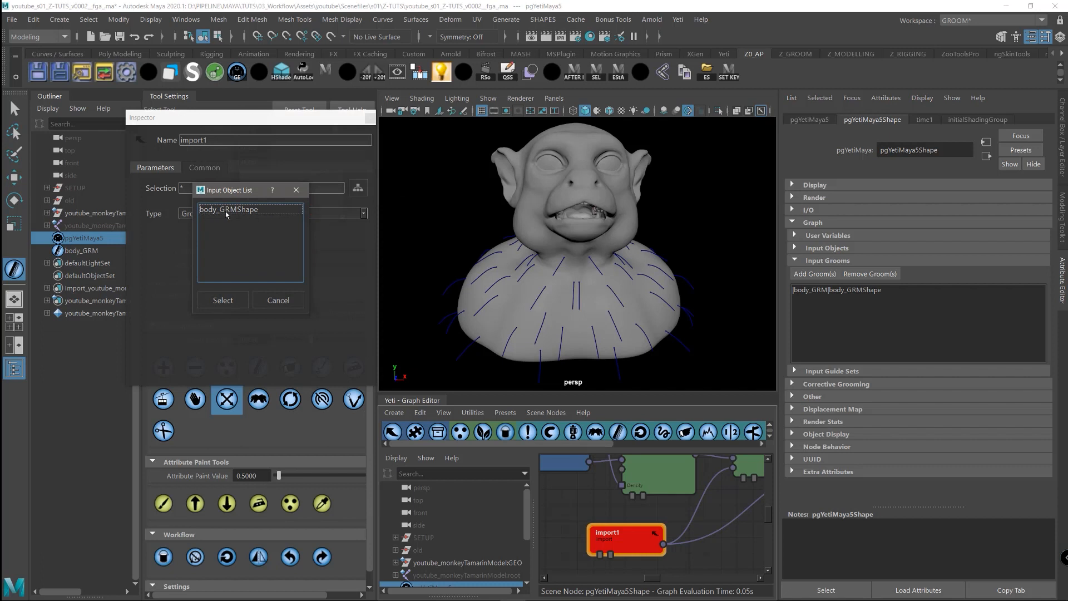
pyautogui.click(226, 210)
pyautogui.click(222, 300)
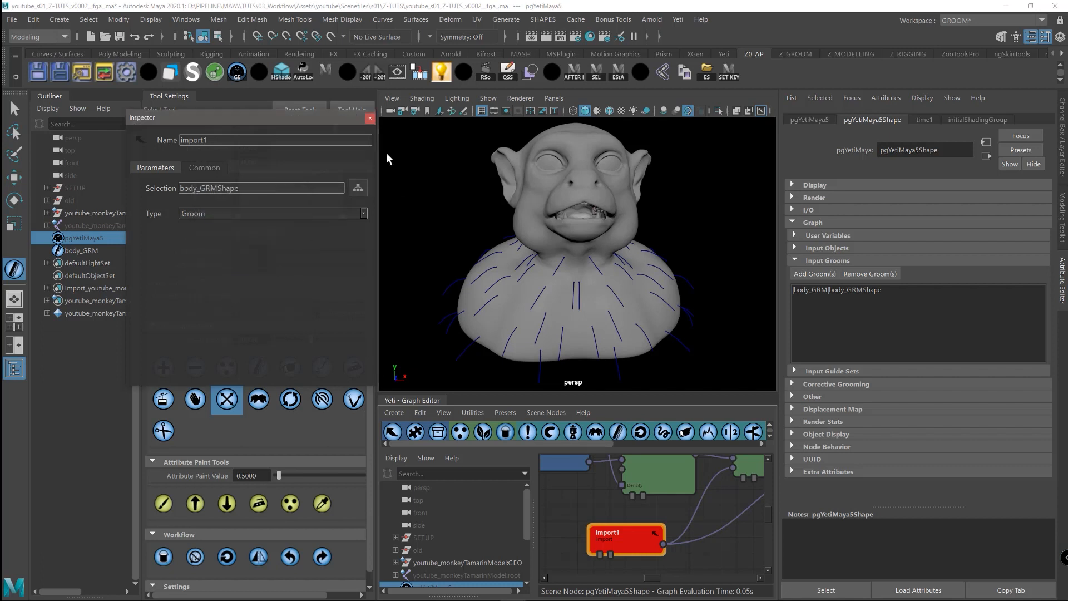
pyautogui.click(370, 119)
# Examine how the generated fur follows the guide strands around the back, neck and chest
pyautogui.moveTo(712, 516); pyautogui.dragTo(651, 506, button='middle')
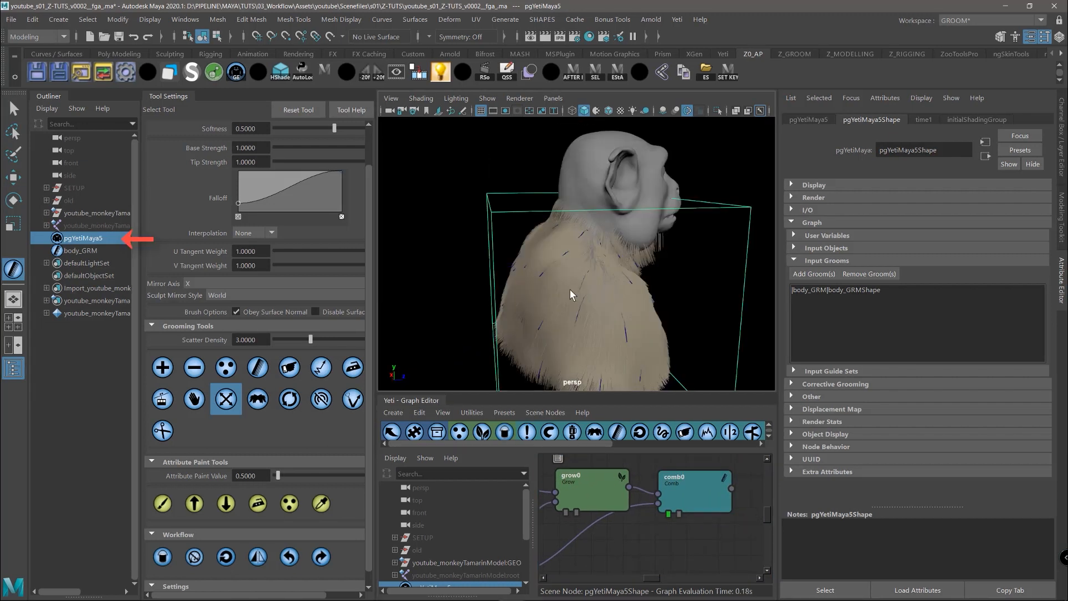
pyautogui.keyDown('alt'); pyautogui.moveTo(620, 300); pyautogui.dragTo(603, 268); pyautogui.keyUp('alt')
pyautogui.keyDown('alt'); pyautogui.moveTo(603, 268); pyautogui.dragTo(655, 303, button='right'); pyautogui.keyUp('alt')
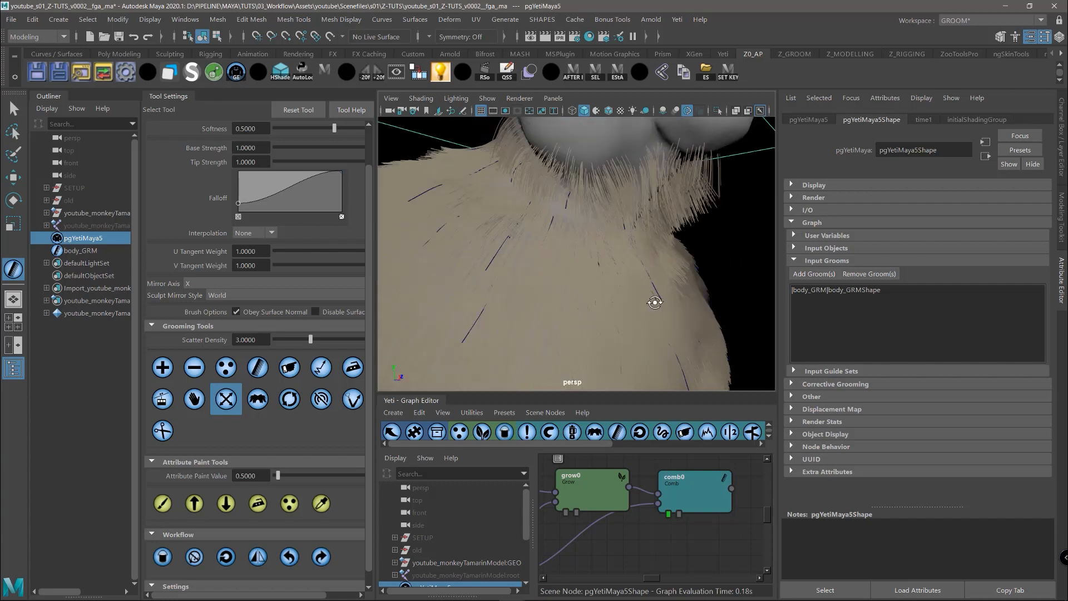
pyautogui.keyDown('alt'); pyautogui.moveTo(655, 303); pyautogui.dragTo(660, 330); pyautogui.keyUp('alt')
pyautogui.keyDown('alt'); pyautogui.moveTo(698, 346); pyautogui.dragTo(636, 310, button='right'); pyautogui.keyUp('alt')
pyautogui.keyDown('alt'); pyautogui.moveTo(636, 310); pyautogui.dragTo(583, 284); pyautogui.keyUp('alt')
pyautogui.keyDown('alt'); pyautogui.moveTo(468, 302); pyautogui.dragTo(562, 239); pyautogui.keyUp('alt')
pyautogui.keyDown('alt'); pyautogui.moveTo(597, 280); pyautogui.dragTo(608, 273, button='middle'); pyautogui.keyUp('alt')
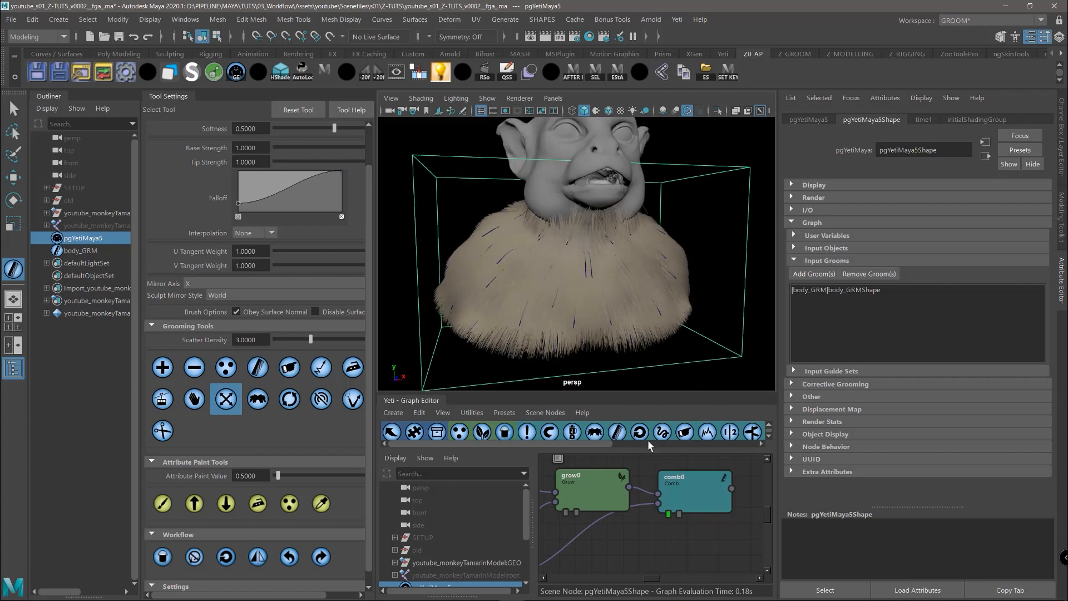
# Examine how the import1 groom connects to the grow0 and comb0 nodes and compare it with the chest fur
pyautogui.keyDown('alt'); pyautogui.moveTo(688, 518); pyautogui.dragTo(730, 519, button='middle'); pyautogui.keyUp('alt')
pyautogui.keyDown('alt'); pyautogui.moveTo(638, 527); pyautogui.dragTo(692, 529, button='middle'); pyautogui.keyUp('alt')
pyautogui.scroll(-1, 670, 522)
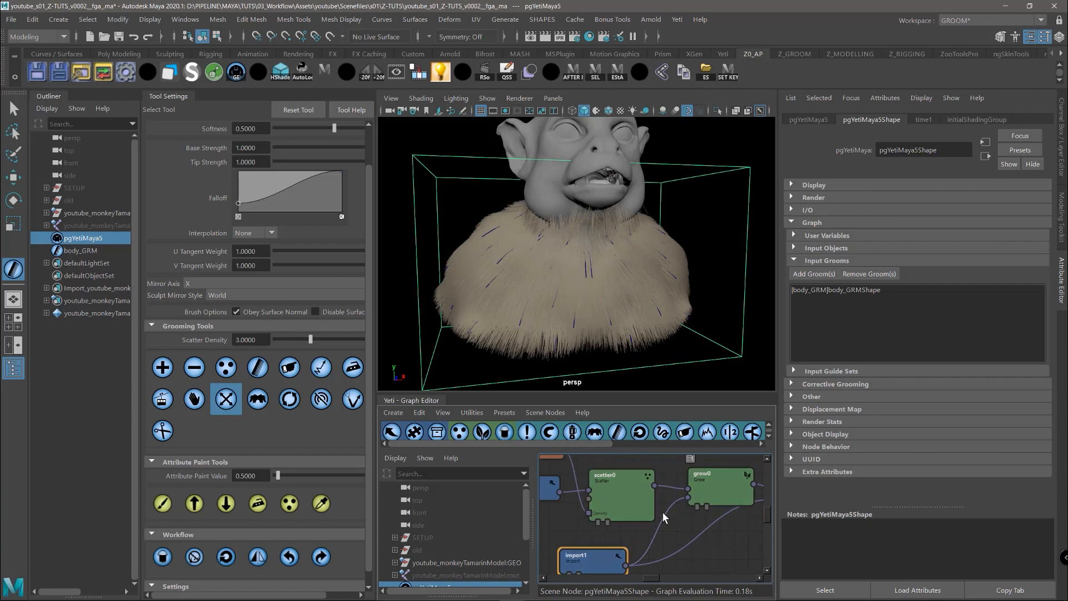
pyautogui.keyDown('alt'); pyautogui.moveTo(728, 535); pyautogui.dragTo(618, 532, button='middle'); pyautogui.keyUp('alt')
pyautogui.click(710, 482)
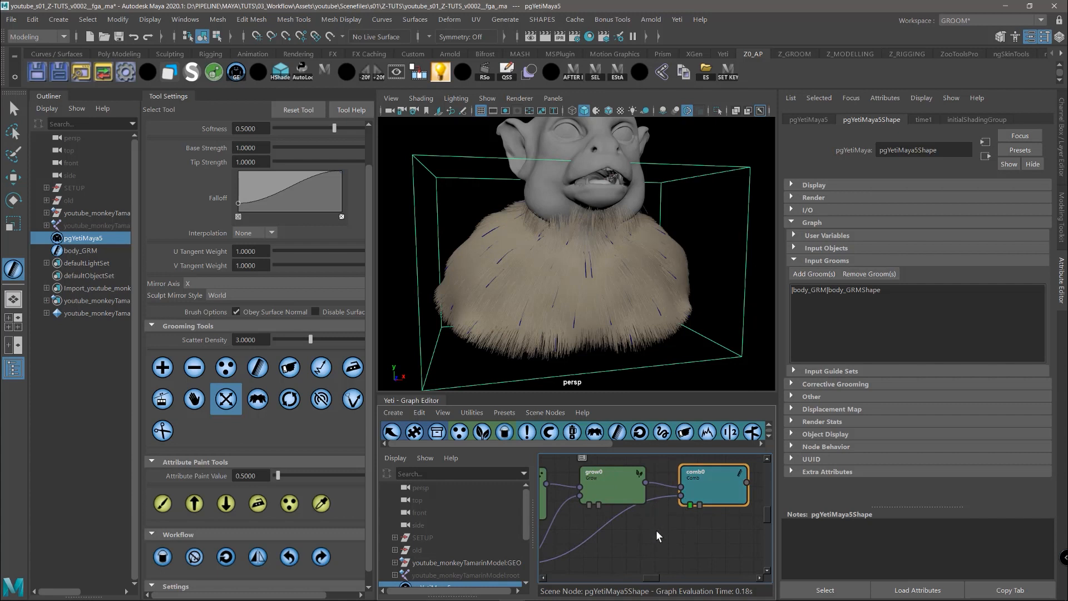
pyautogui.keyDown('alt'); pyautogui.moveTo(719, 499); pyautogui.dragTo(759, 483, button='middle'); pyautogui.keyUp('alt')
pyautogui.keyDown('alt'); pyautogui.moveTo(659, 528); pyautogui.dragTo(702, 523, button='middle'); pyautogui.keyUp('alt')
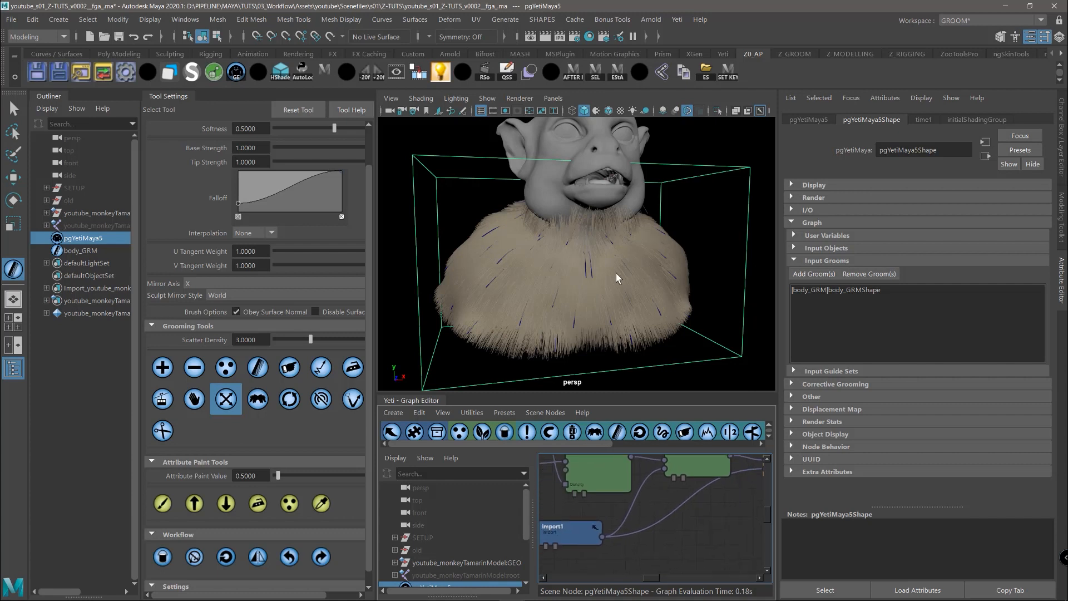
pyautogui.keyDown('alt'); pyautogui.moveTo(552, 292); pyautogui.dragTo(634, 310); pyautogui.keyUp('alt')
pyautogui.keyDown('alt'); pyautogui.moveTo(621, 274); pyautogui.dragTo(661, 281); pyautogui.keyUp('alt')
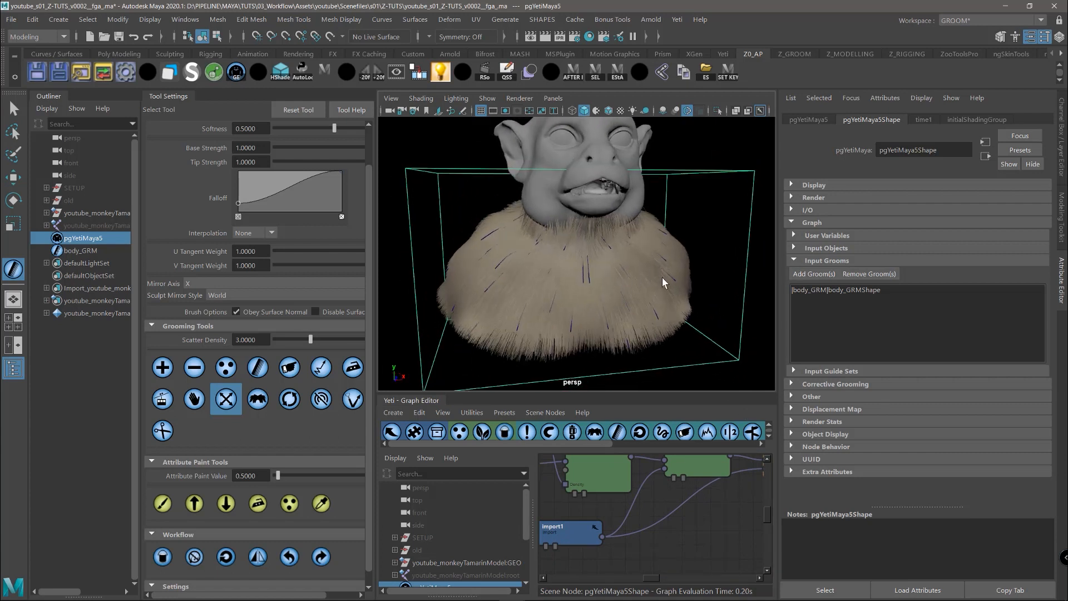
# Add a clumping node after the comb0 node and open its parameters
pyautogui.keyDown('alt'); pyautogui.moveTo(702, 521); pyautogui.dragTo(660, 536, button='middle'); pyautogui.keyUp('alt')
pyautogui.scroll(-3, 708, 524)
pyautogui.keyDown('alt'); pyautogui.moveTo(635, 314); pyautogui.dragTo(519, 310); pyautogui.keyUp('alt')
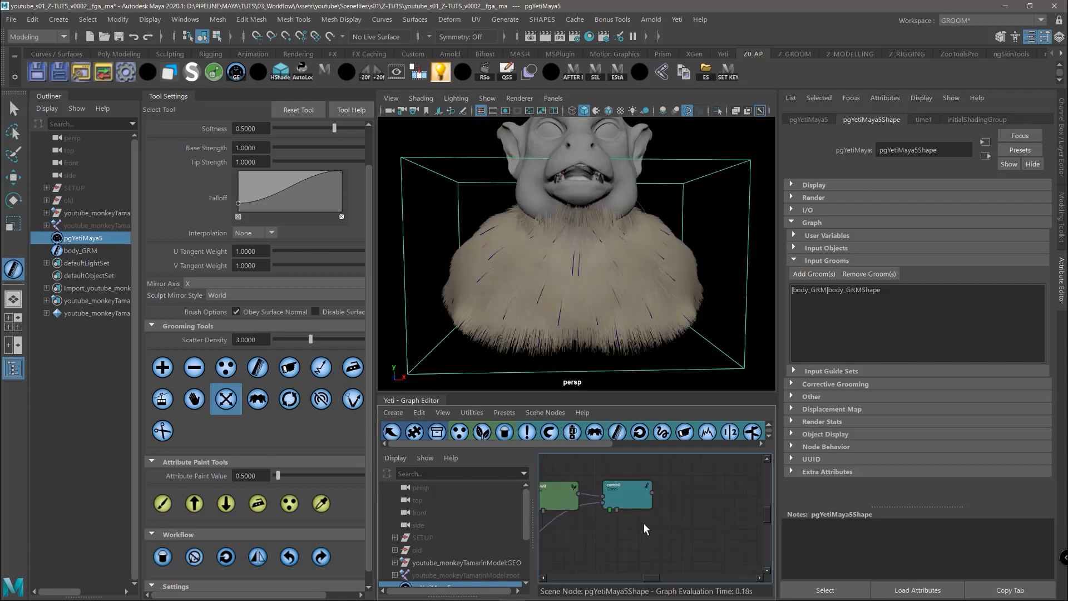
pyautogui.click(630, 494)
pyautogui.click(595, 432)
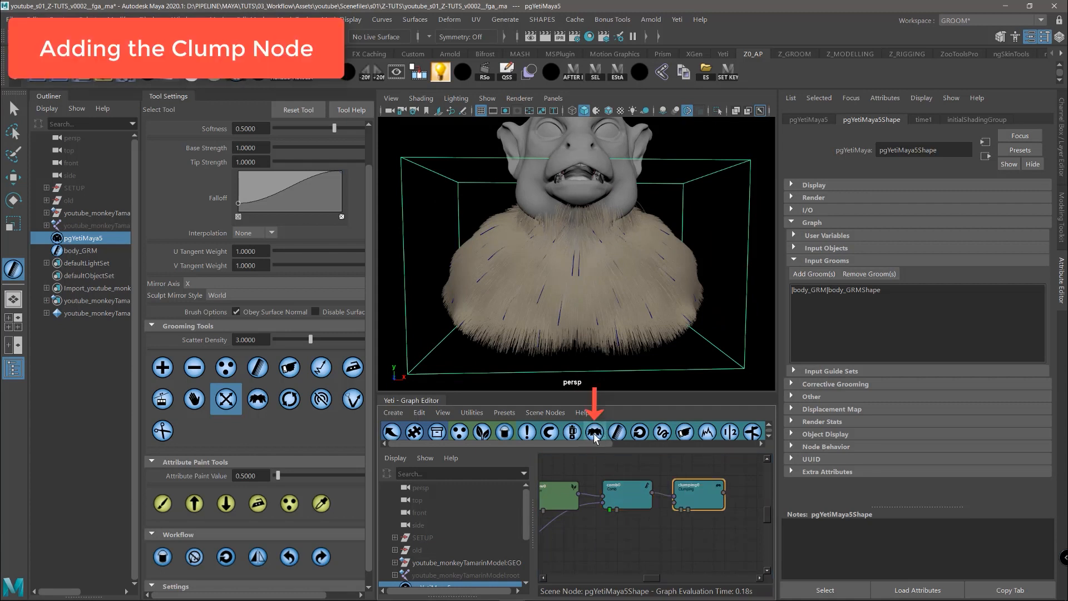
pyautogui.doubleClick(700, 490)
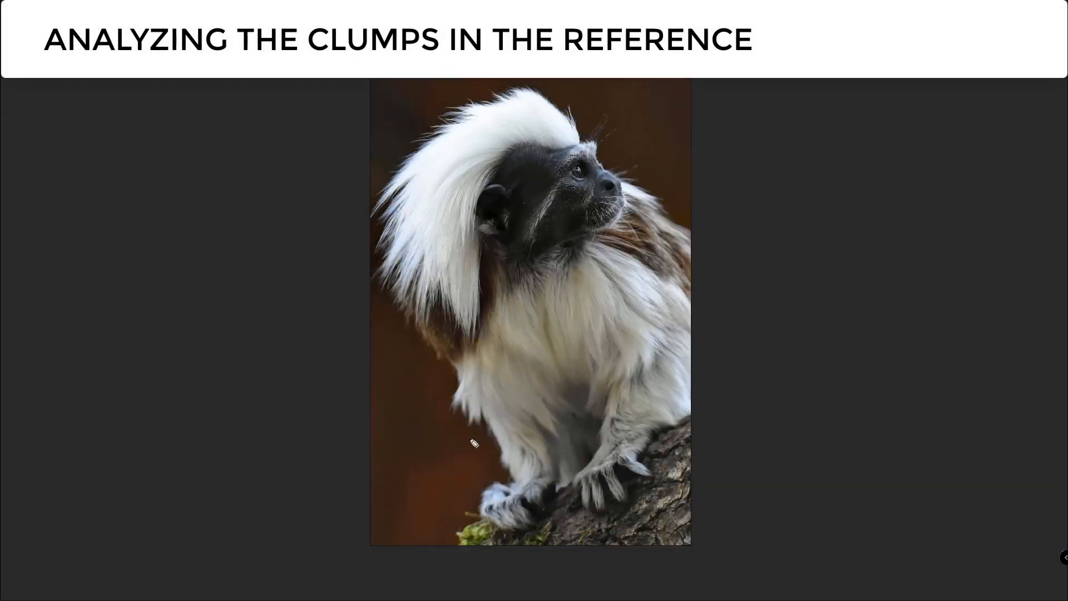
# Switch to the tamarin reference photo and trace the large fur clumps on the chest and head crest with black pointed strokes
pyautogui.moveTo(599, 272)
pyautogui.mouseDown()
pyautogui.moveTo(626, 321)
pyautogui.moveTo(598, 307)
pyautogui.moveTo(584, 328)
pyautogui.moveTo(591, 305)
pyautogui.mouseUp()
pyautogui.moveTo(614, 339)
pyautogui.mouseDown()
pyautogui.moveTo(625, 371)
pyautogui.moveTo(655, 345)
pyautogui.mouseUp()
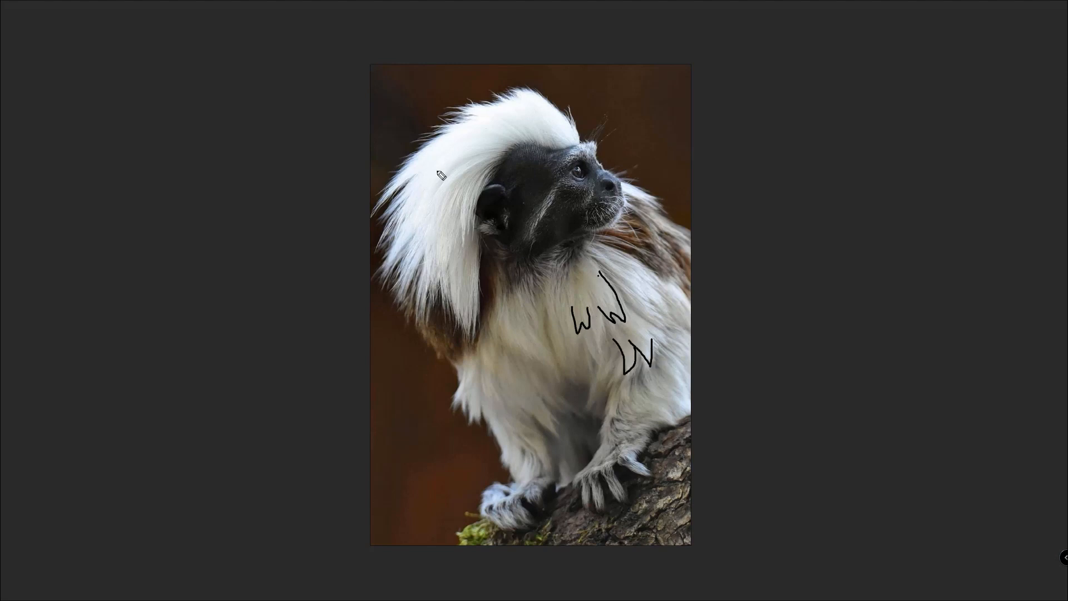
pyautogui.moveTo(451, 161)
pyautogui.mouseDown()
pyautogui.moveTo(393, 180)
pyautogui.moveTo(372, 216)
pyautogui.moveTo(426, 159)
pyautogui.mouseUp()
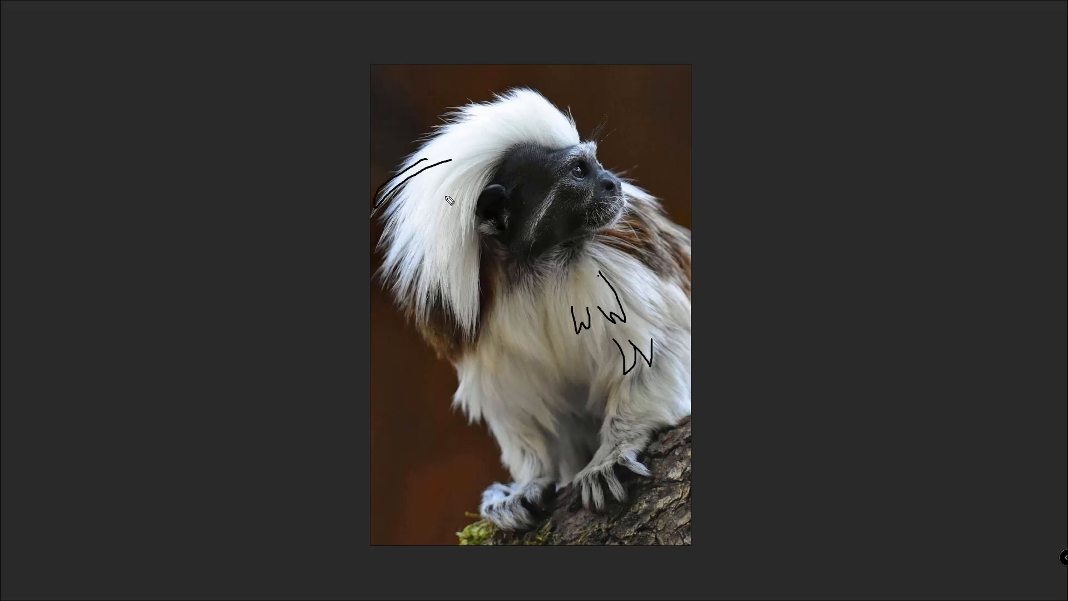
pyautogui.moveTo(417, 213)
pyautogui.mouseDown()
pyautogui.moveTo(380, 285)
pyautogui.moveTo(429, 223)
pyautogui.moveTo(393, 304)
pyautogui.moveTo(429, 251)
pyautogui.moveTo(425, 280)
pyautogui.moveTo(438, 277)
pyautogui.mouseUp()
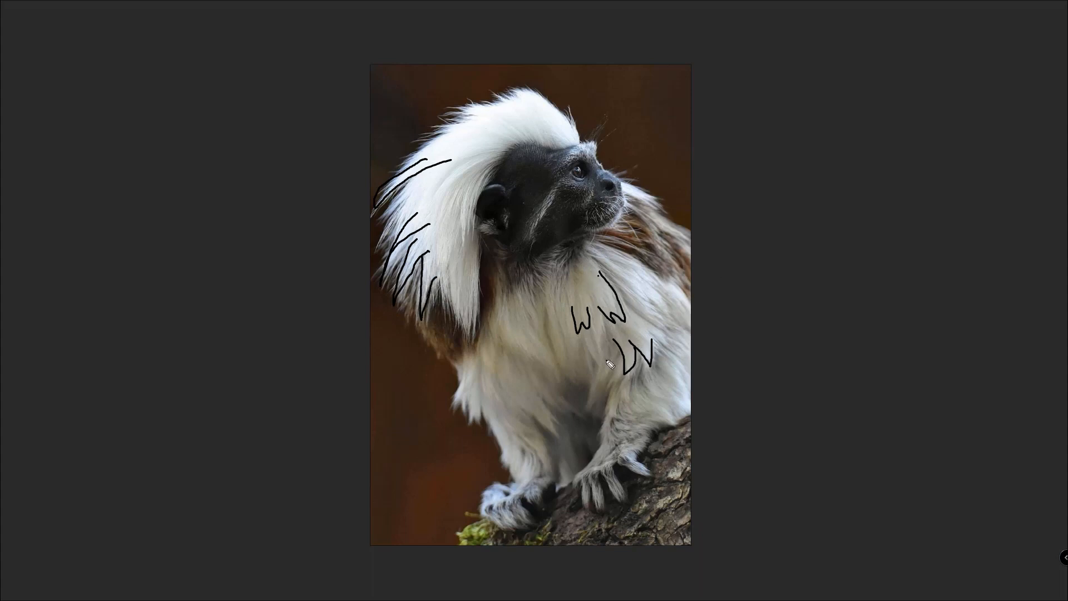
pyautogui.moveTo(521, 349)
pyautogui.mouseDown()
pyautogui.moveTo(543, 364)
pyautogui.moveTo(542, 342)
pyautogui.mouseUp()
# Mark smaller clumps on the reference photo's chest and head crest with blue strokes
pyautogui.moveTo(584, 275)
pyautogui.mouseDown()
pyautogui.moveTo(612, 309)
pyautogui.moveTo(601, 316)
pyautogui.mouseUp()
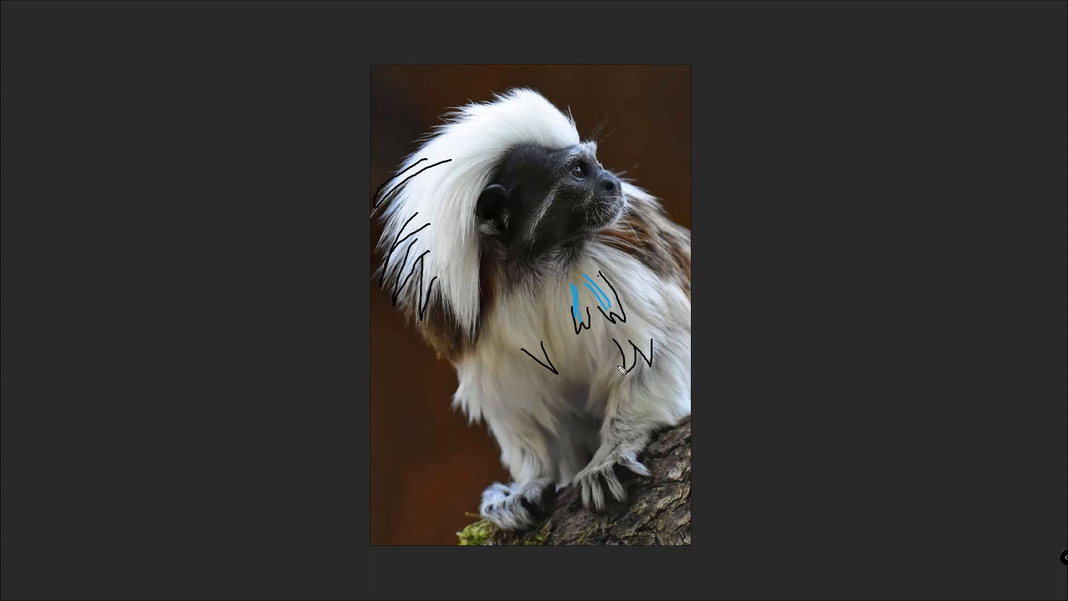
pyautogui.moveTo(627, 326); pyautogui.dragTo(652, 354)
pyautogui.moveTo(458, 250); pyautogui.dragTo(454, 298)
pyautogui.moveTo(475, 179); pyautogui.dragTo(461, 210)
pyautogui.moveTo(486, 171)
pyautogui.mouseDown()
pyautogui.moveTo(467, 201)
pyautogui.moveTo(482, 188)
pyautogui.moveTo(476, 204)
pyautogui.mouseUp()
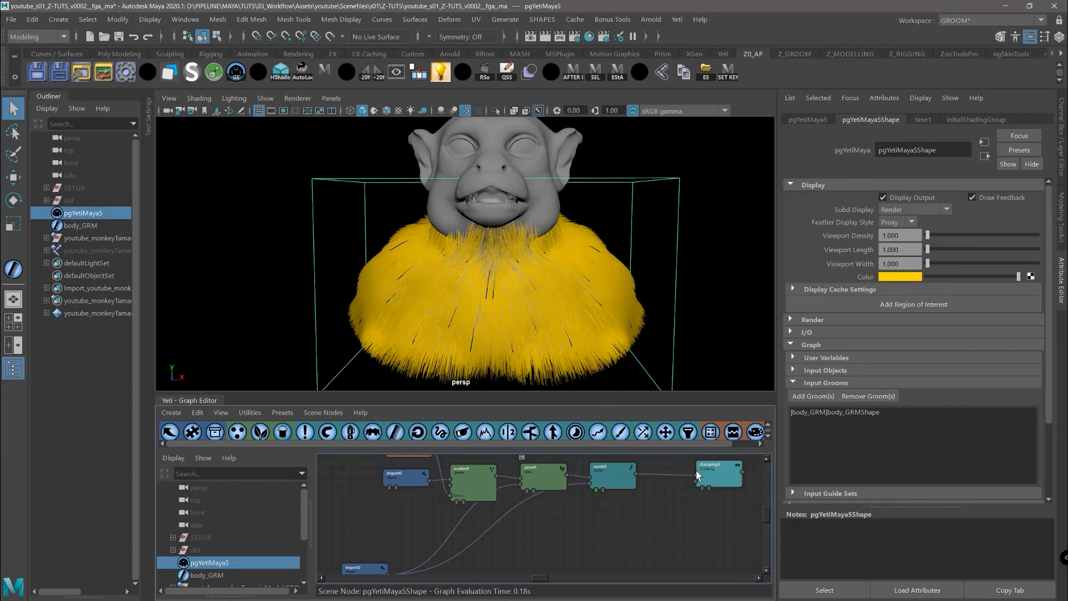
# Back in Maya, duplicate the scatter0, grow0 and comb0 nodes below the originals and connect the copied comb node to the clumping node
pyautogui.moveTo(615, 525); pyautogui.dragTo(445, 492)
pyautogui.click(551, 538)
pyautogui.hotkey('ctrl', 'v')
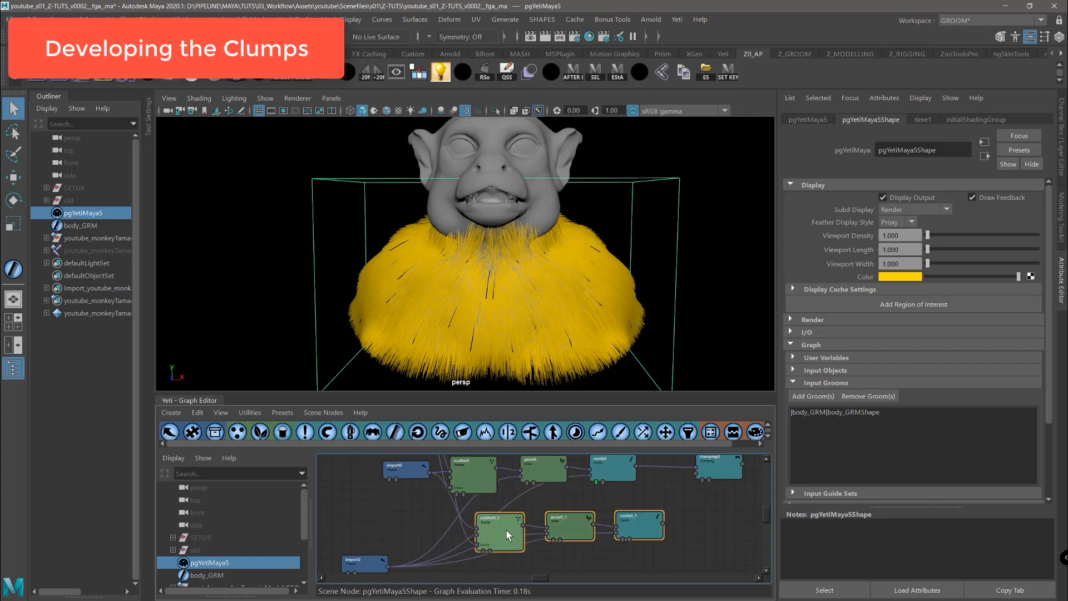
pyautogui.moveTo(505, 529); pyautogui.dragTo(467, 529)
pyautogui.click(610, 551)
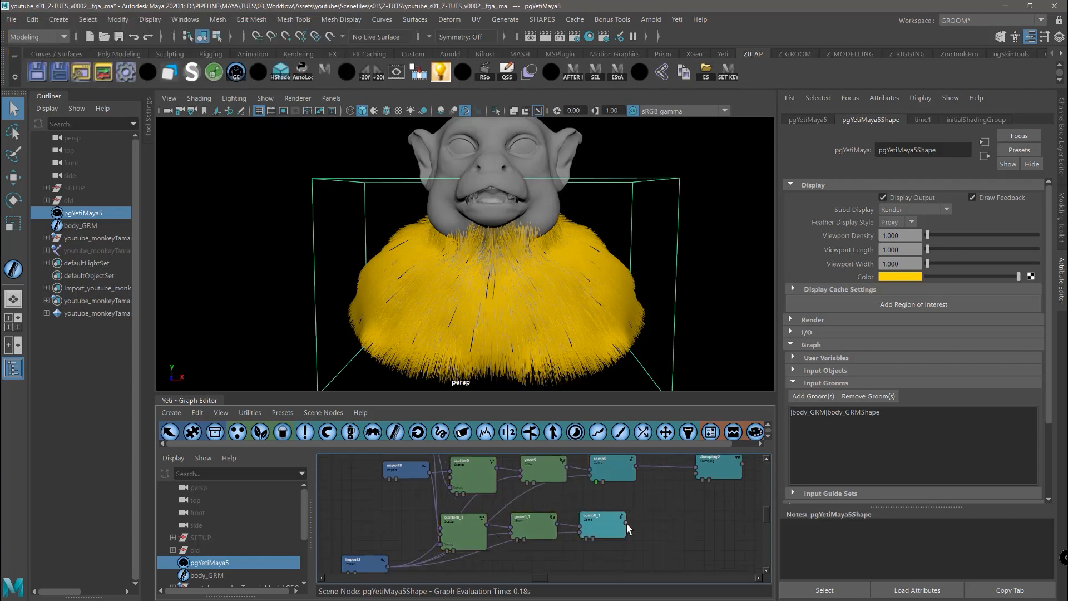
pyautogui.moveTo(696, 473); pyautogui.dragTo(695, 472)
pyautogui.keyDown('alt'); pyautogui.moveTo(708, 523); pyautogui.dragTo(725, 535, button='middle'); pyautogui.keyUp('alt')
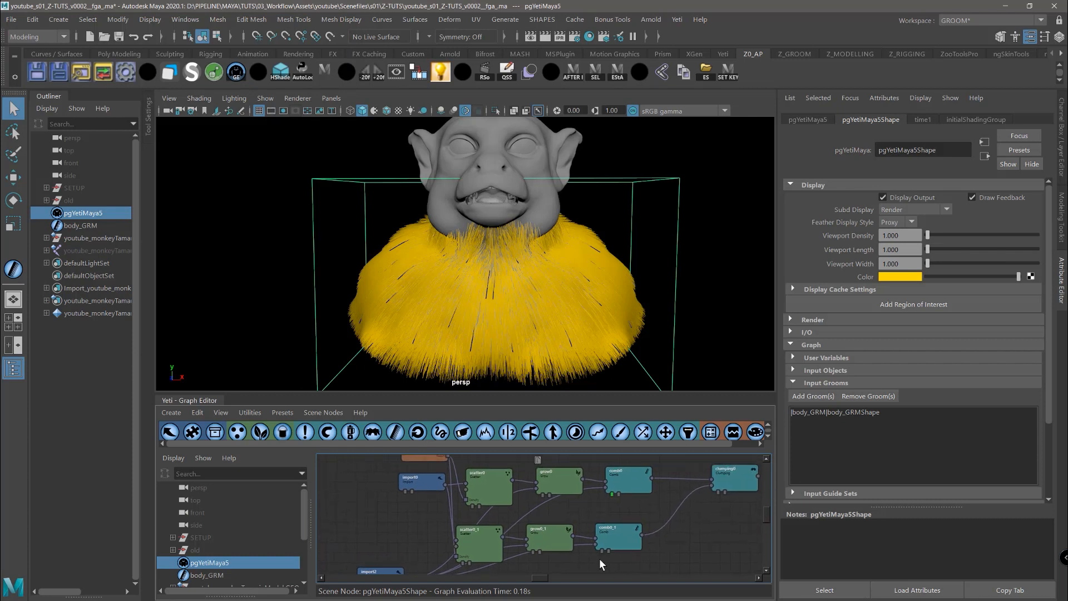
# Set the Density Multiplier of the scatter0_1 node to 7.5
pyautogui.doubleClick(484, 542)
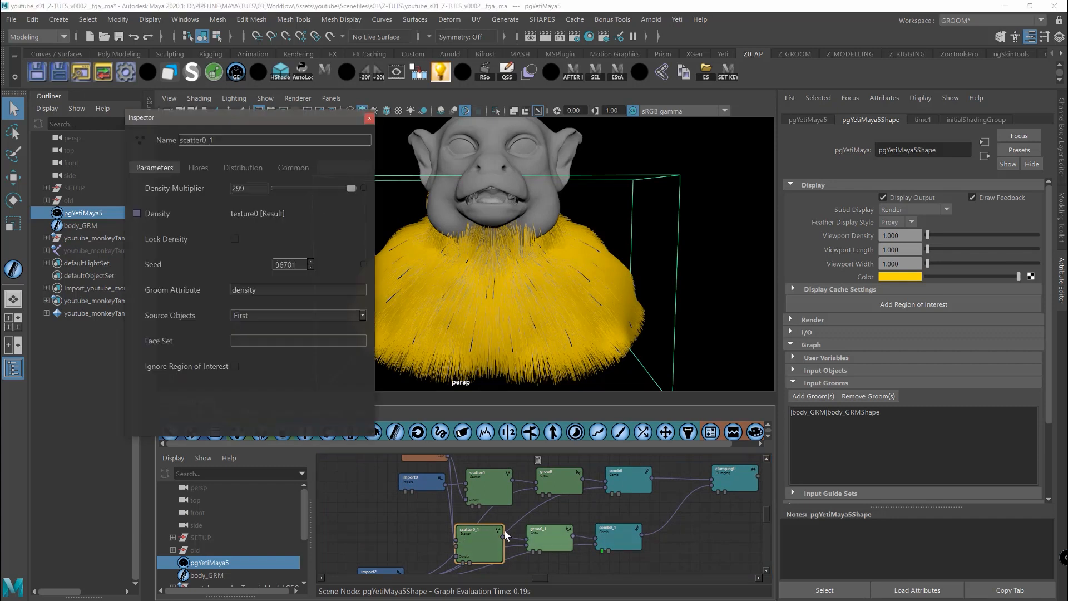
pyautogui.moveTo(352, 192); pyautogui.dragTo(288, 191)
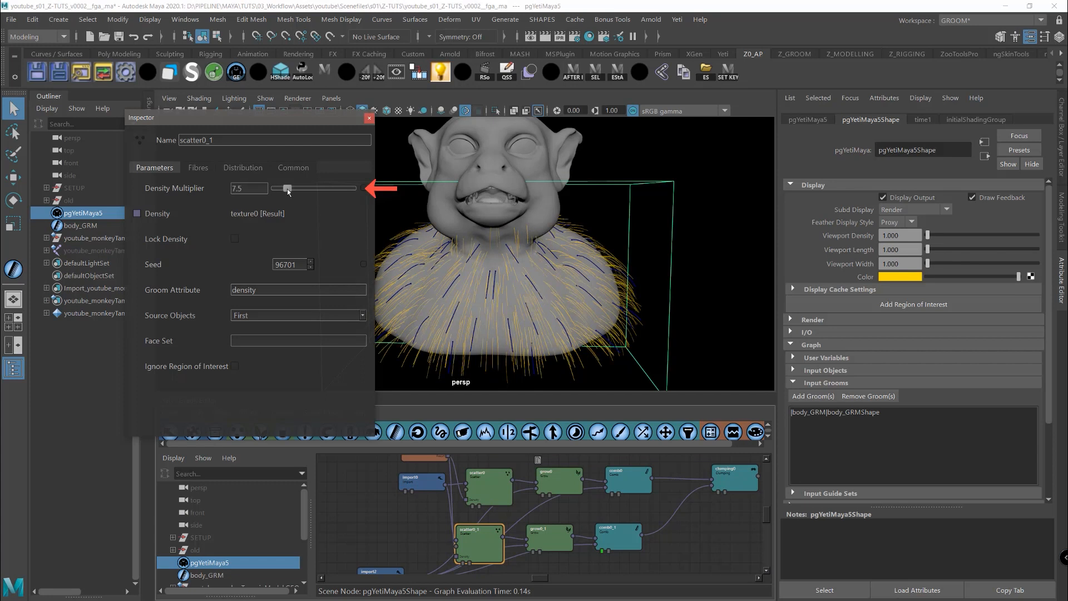
pyautogui.click(748, 538)
pyautogui.keyDown('alt'); pyautogui.moveTo(725, 524); pyautogui.dragTo(682, 530, button='middle'); pyautogui.keyUp('alt')
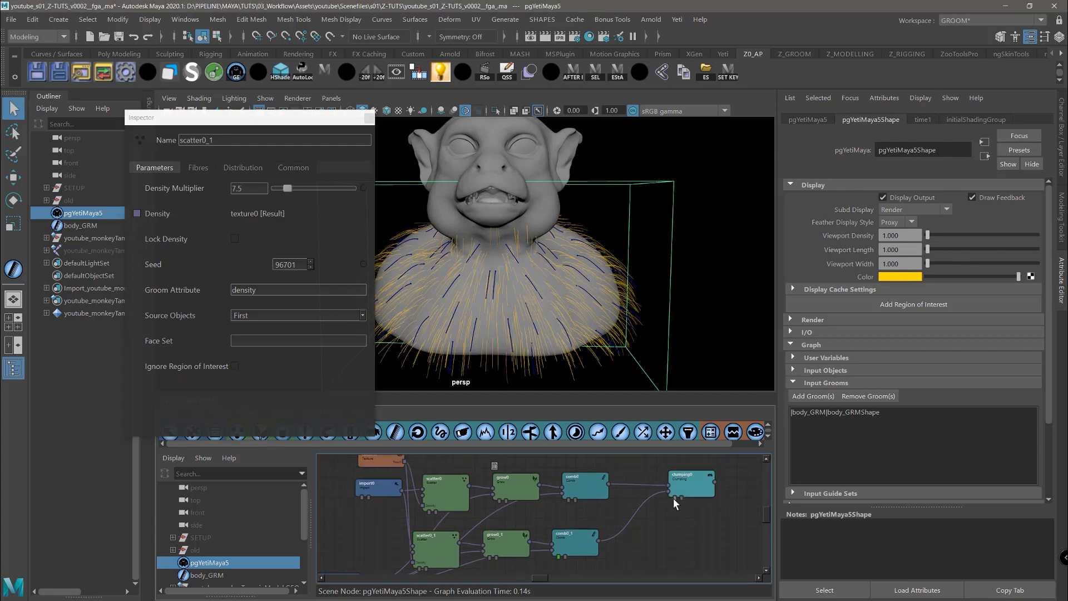
# Set the clumping0 node's Clump Selection to Always
pyautogui.click(702, 479)
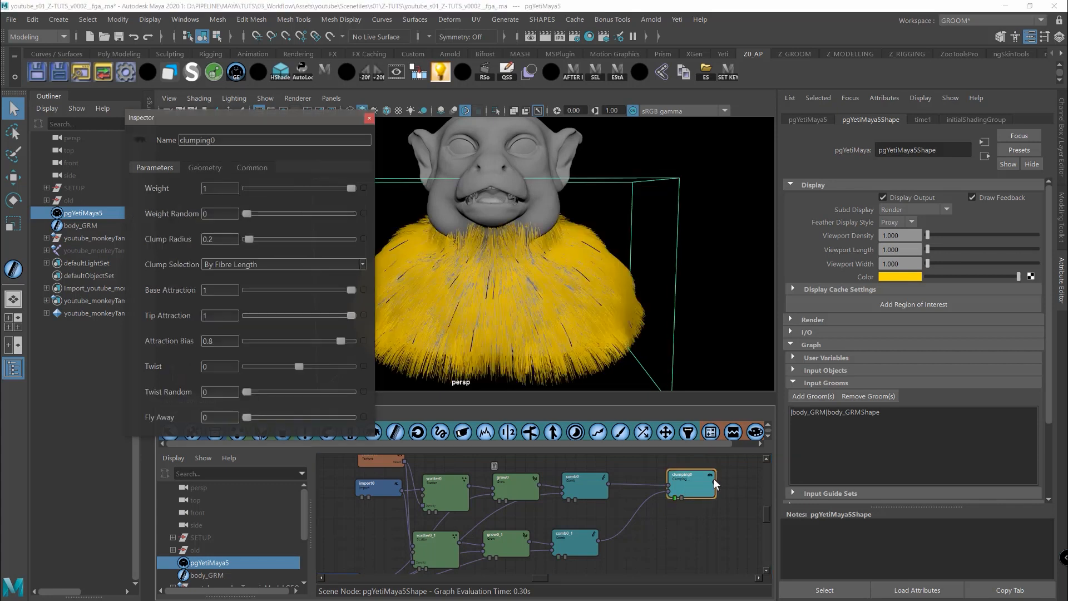
pyautogui.click(212, 265)
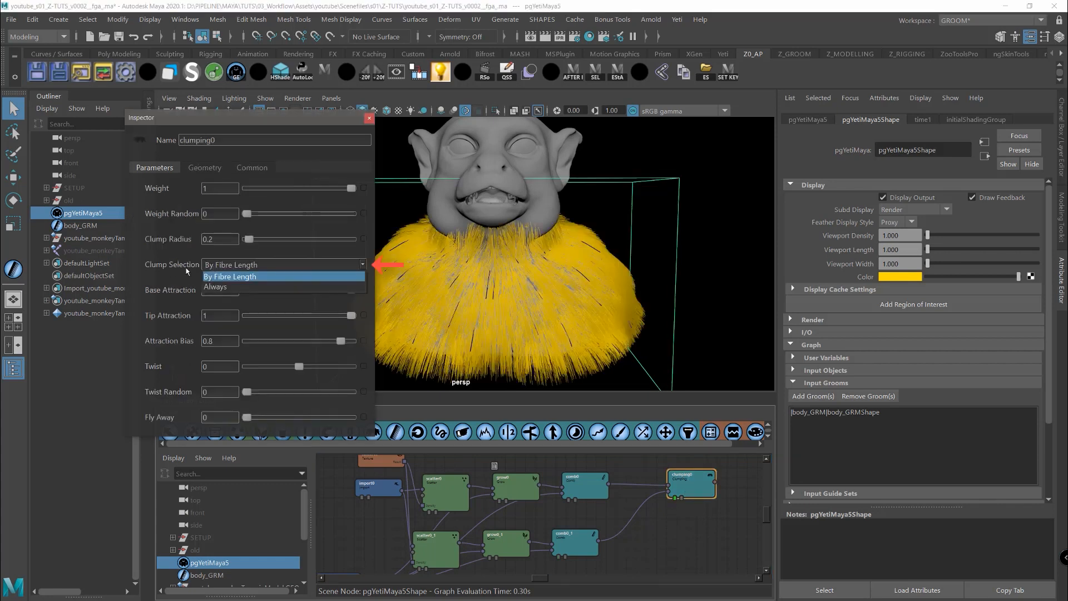
pyautogui.click(220, 288)
# Lower the clumping0 node's Base Attraction to 0.34 while checking the clumps on the chest fur
pyautogui.press('f')
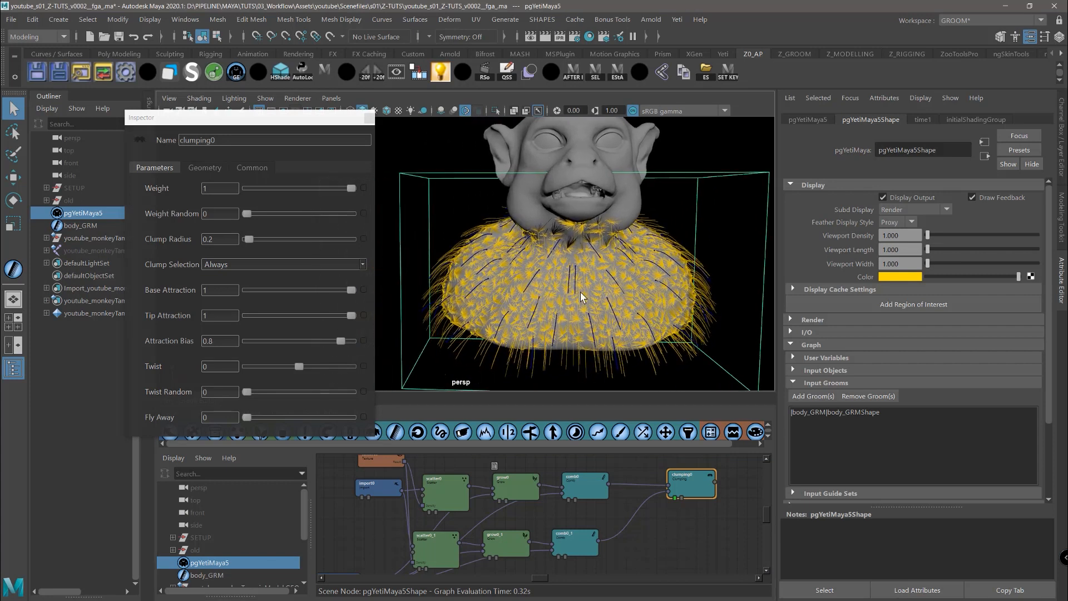
pyautogui.keyDown('alt'); pyautogui.moveTo(579, 292); pyautogui.dragTo(656, 306, button='right'); pyautogui.keyUp('alt')
pyautogui.keyDown('alt'); pyautogui.moveTo(656, 305); pyautogui.dragTo(575, 257, button='middle'); pyautogui.keyUp('alt')
pyautogui.keyDown('alt'); pyautogui.moveTo(575, 257); pyautogui.dragTo(628, 273, button='right'); pyautogui.keyUp('alt')
pyautogui.keyDown('alt'); pyautogui.moveTo(628, 272); pyautogui.dragTo(429, 275); pyautogui.keyUp('alt')
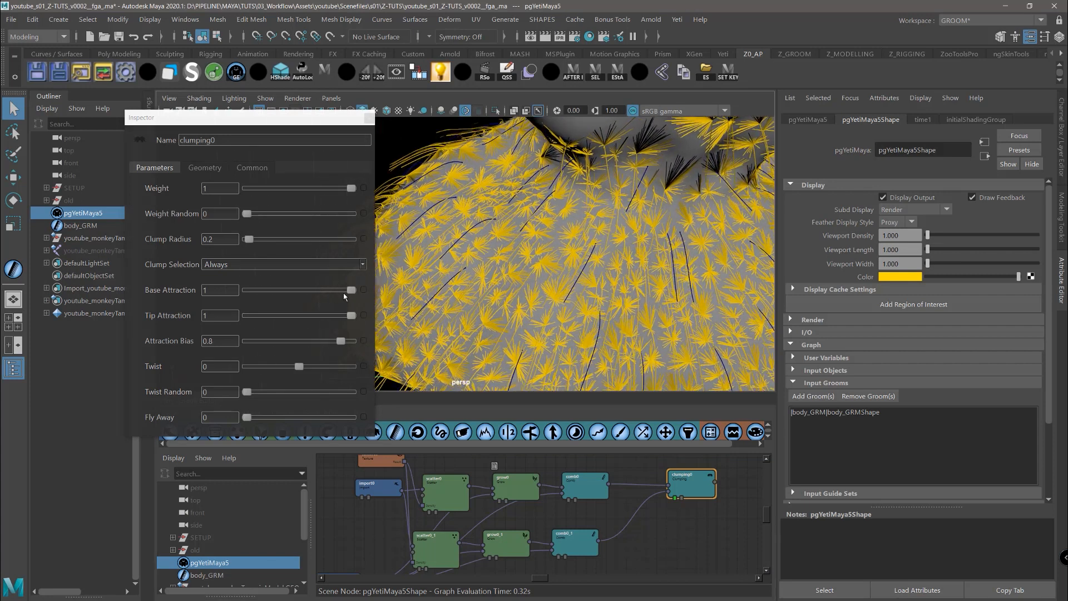
pyautogui.moveTo(349, 290); pyautogui.dragTo(282, 290)
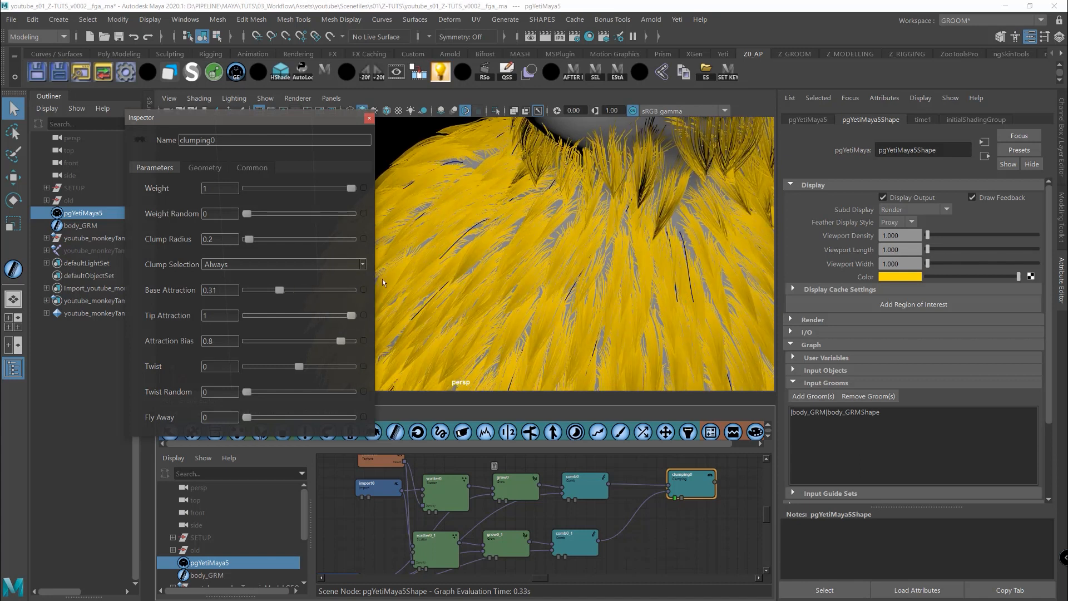
pyautogui.keyDown('alt'); pyautogui.moveTo(623, 296); pyautogui.dragTo(543, 264); pyautogui.keyUp('alt')
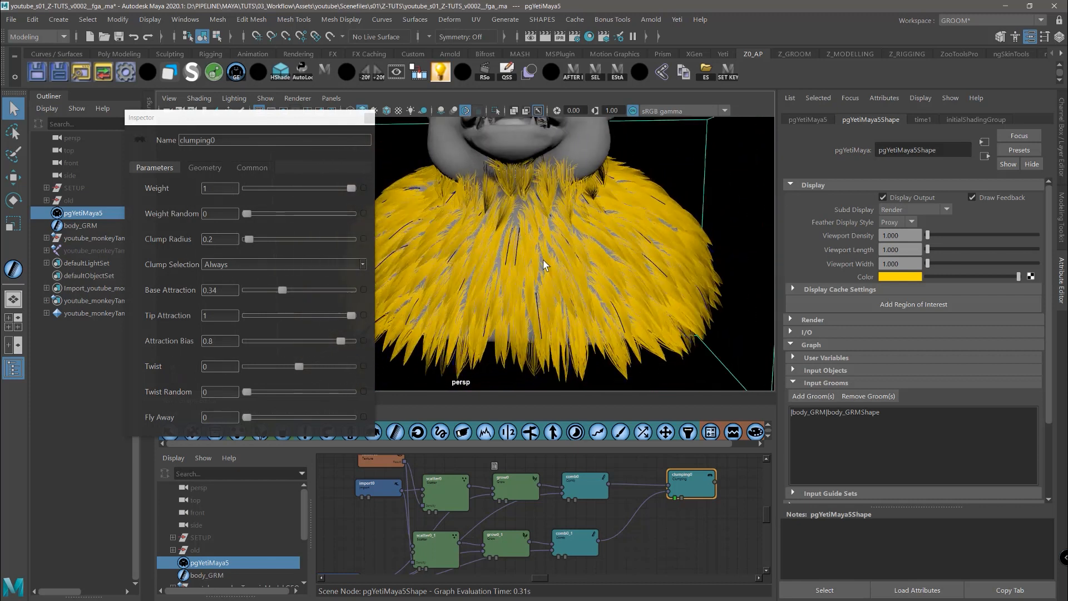
# Compare the outputs of comb0, comb0_1 and clumping0 on the chest, examining how the guide fibres position the clumps
pyautogui.click(569, 499)
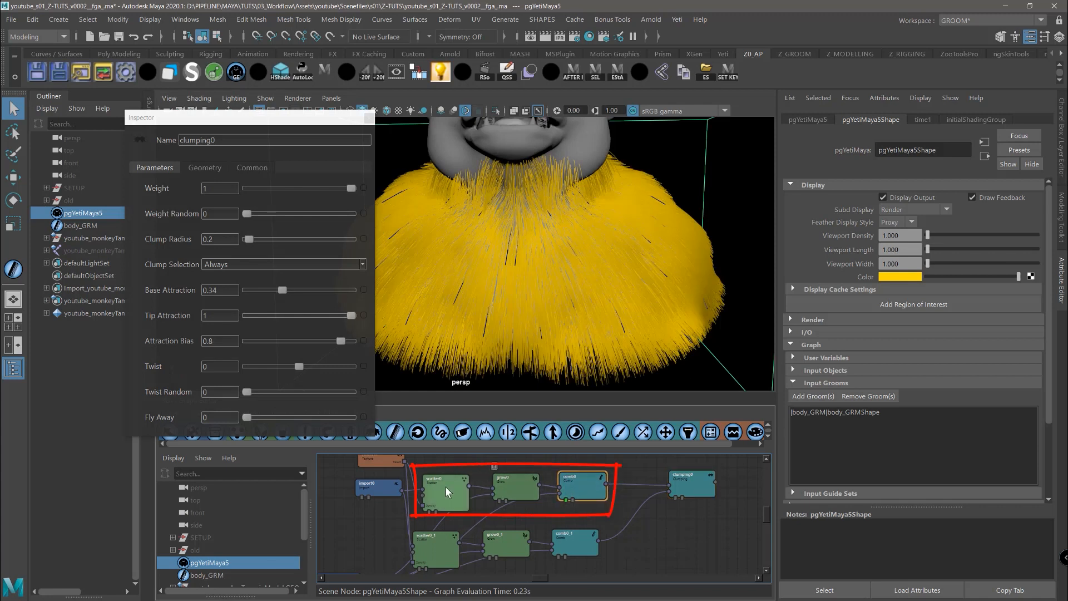
pyautogui.moveTo(577, 483); pyautogui.dragTo(580, 483)
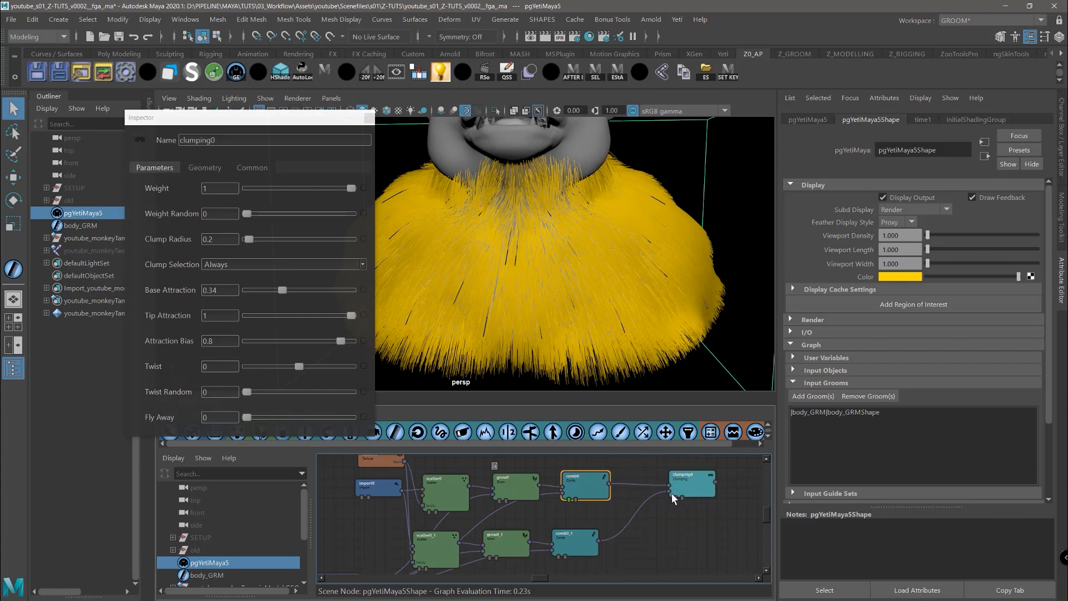
pyautogui.click(575, 542)
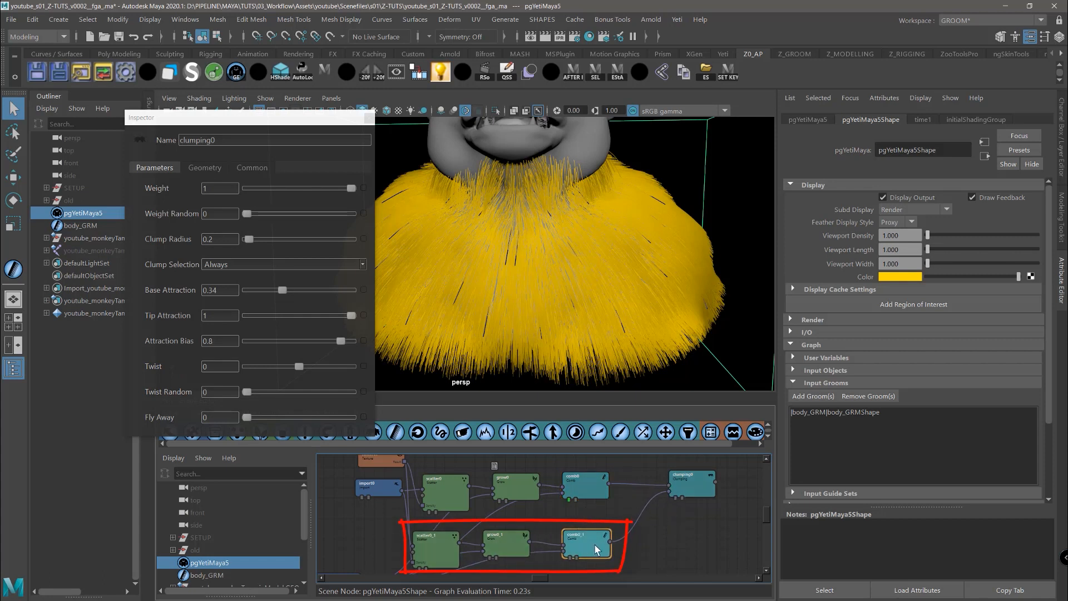
pyautogui.click(569, 557)
pyautogui.scroll(10, 710, 365)
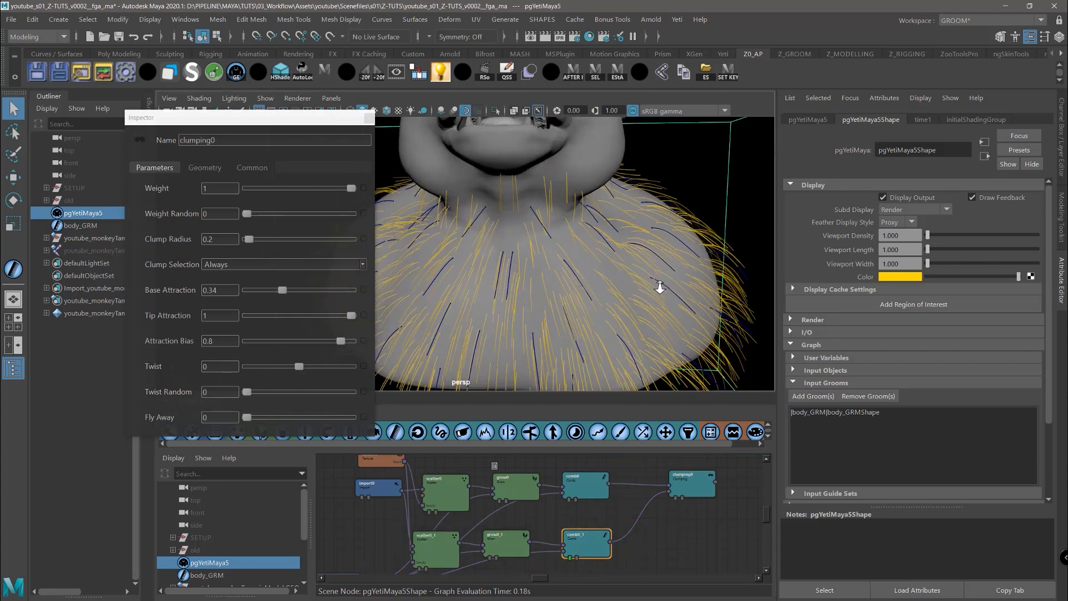
pyautogui.keyDown('alt'); pyautogui.moveTo(618, 281); pyautogui.dragTo(469, 212); pyautogui.keyUp('alt')
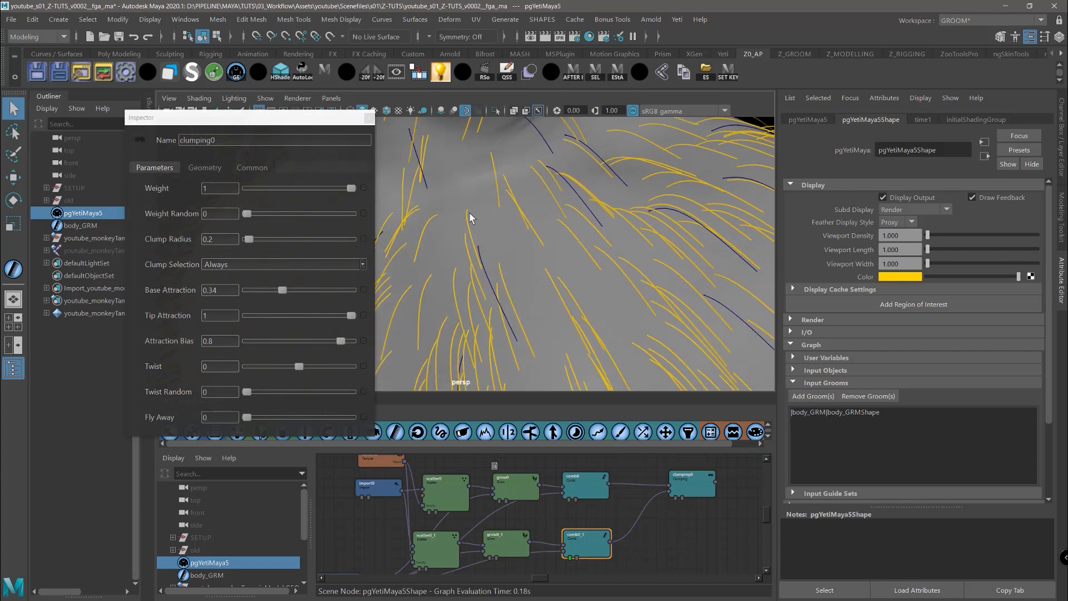
pyautogui.click(675, 497)
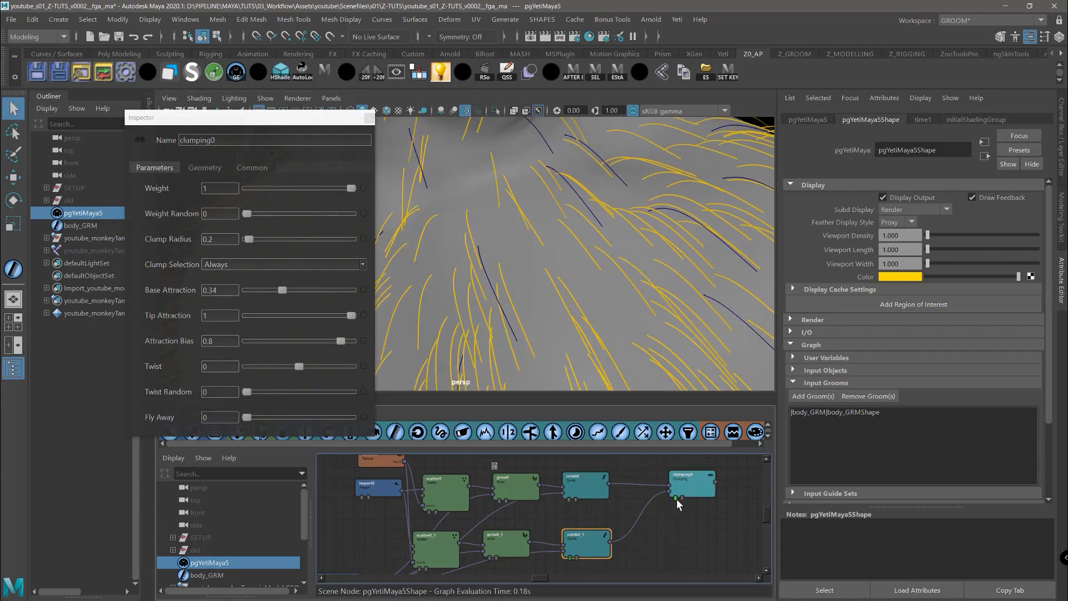
pyautogui.keyDown('alt'); pyautogui.moveTo(571, 248); pyautogui.dragTo(528, 198); pyautogui.keyUp('alt')
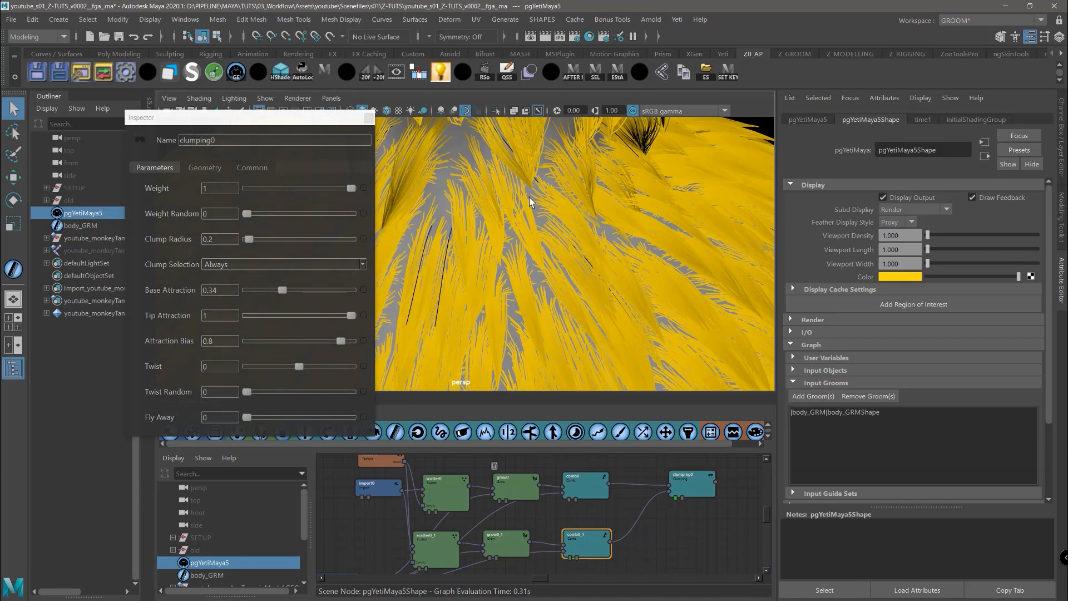
pyautogui.keyDown('alt'); pyautogui.moveTo(590, 253); pyautogui.dragTo(618, 255); pyautogui.keyUp('alt')
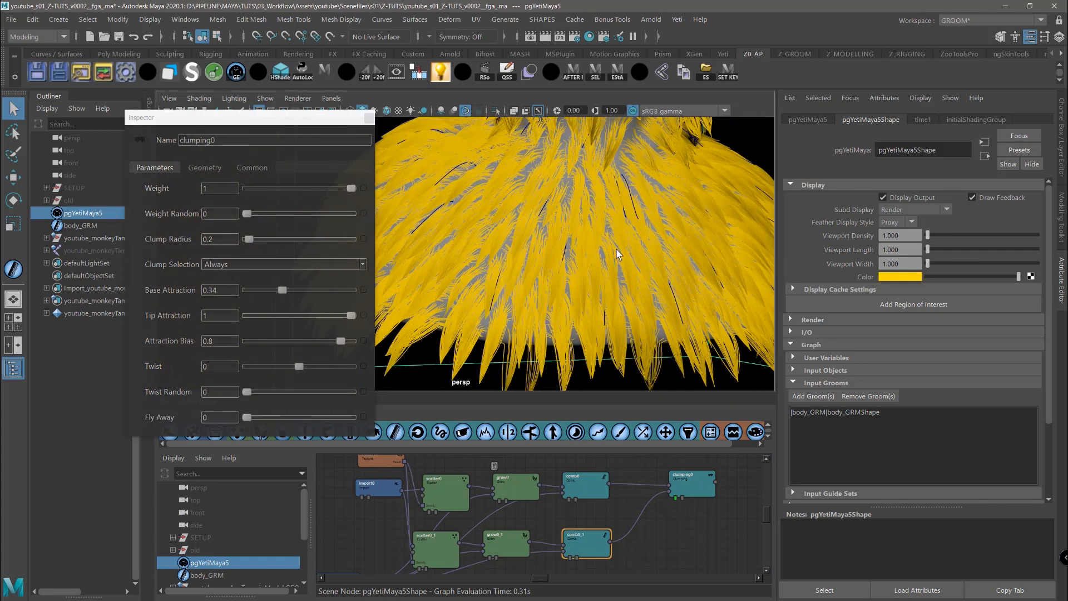
# Display the comb0_1 guide fibres up close again, and check them against the clumping0 result
pyautogui.click(567, 559)
pyautogui.scroll(5, 673, 366)
pyautogui.scroll(4, 666, 298)
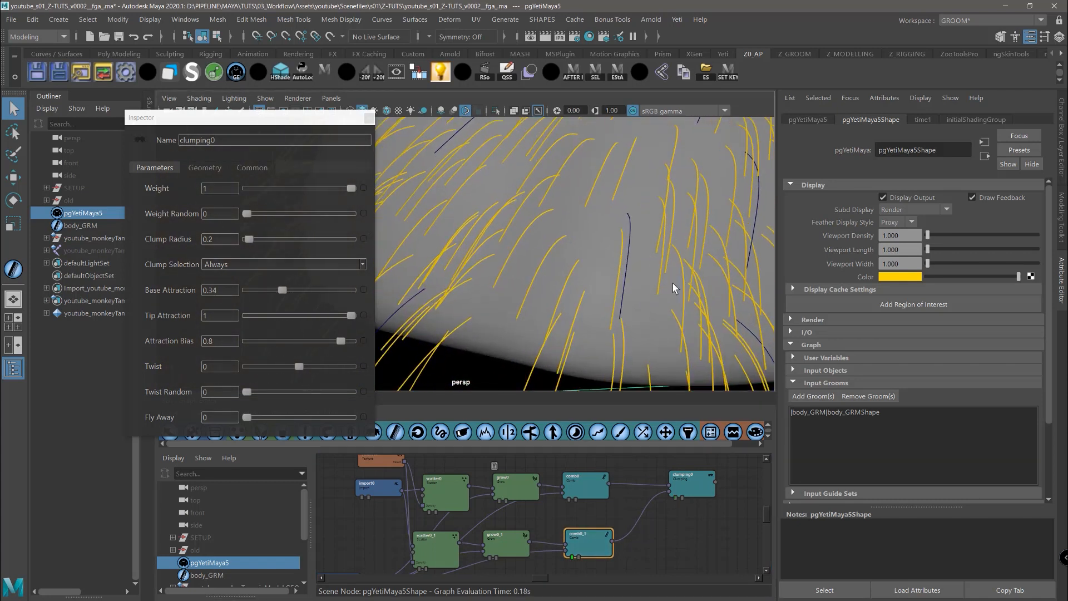
pyautogui.click(676, 498)
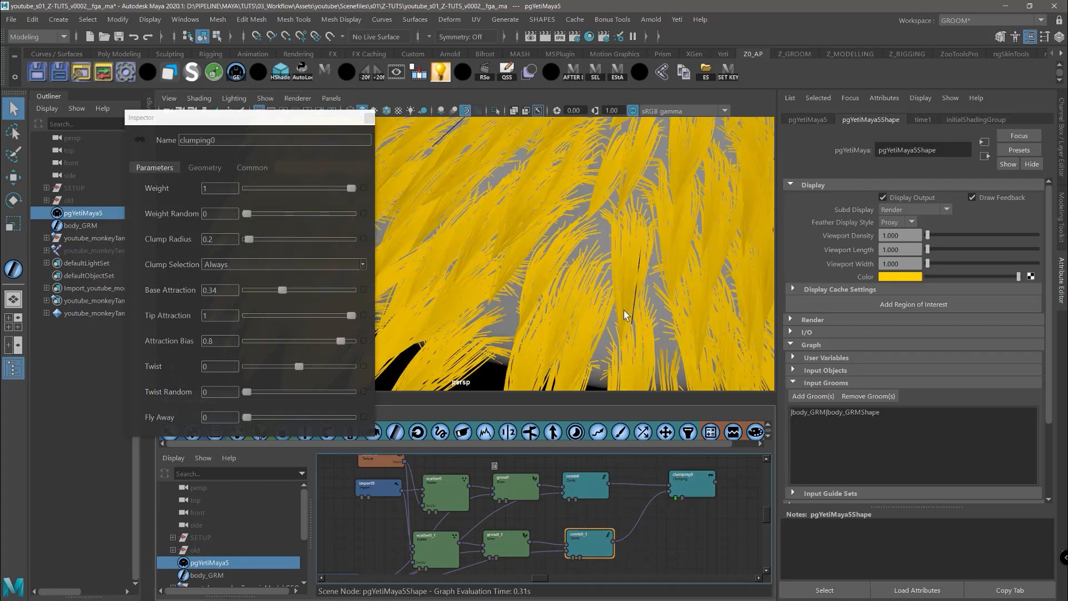
pyautogui.keyDown('alt'); pyautogui.moveTo(623, 311); pyautogui.dragTo(648, 318); pyautogui.keyUp('alt')
pyautogui.moveTo(648, 317)
pyautogui.keyDown('alt'); pyautogui.mouseDown(button='right')
pyautogui.moveTo(562, 201)
pyautogui.moveTo(653, 317)
pyautogui.mouseUp(button='right'); pyautogui.keyUp('alt')
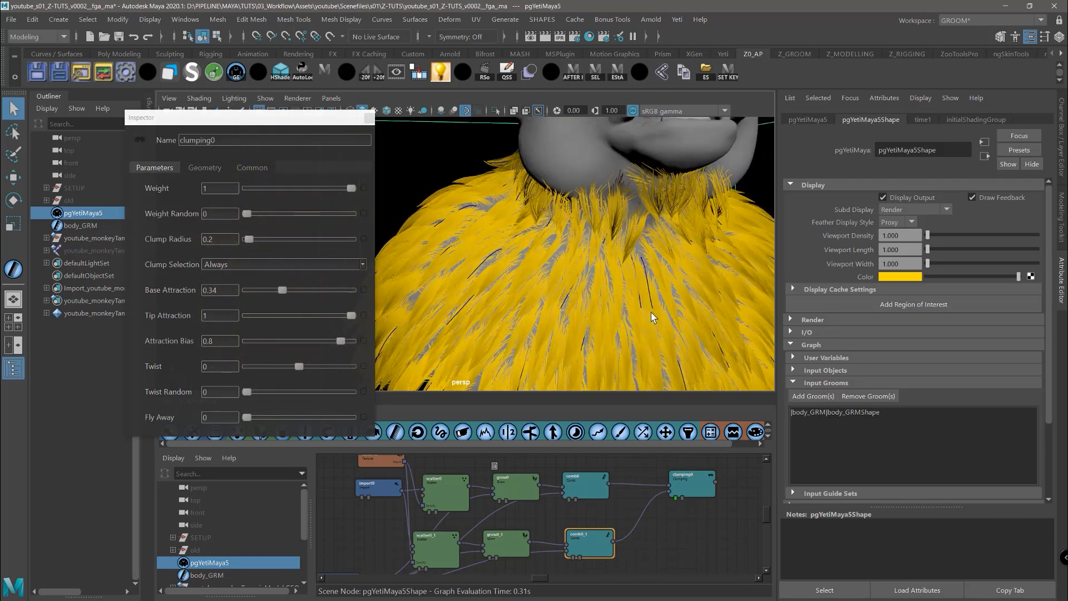
# Try Density Multiplier values of 4, 1.5 and 42.5 on the scatter0_1 node to compare clump sizes
pyautogui.click(433, 544)
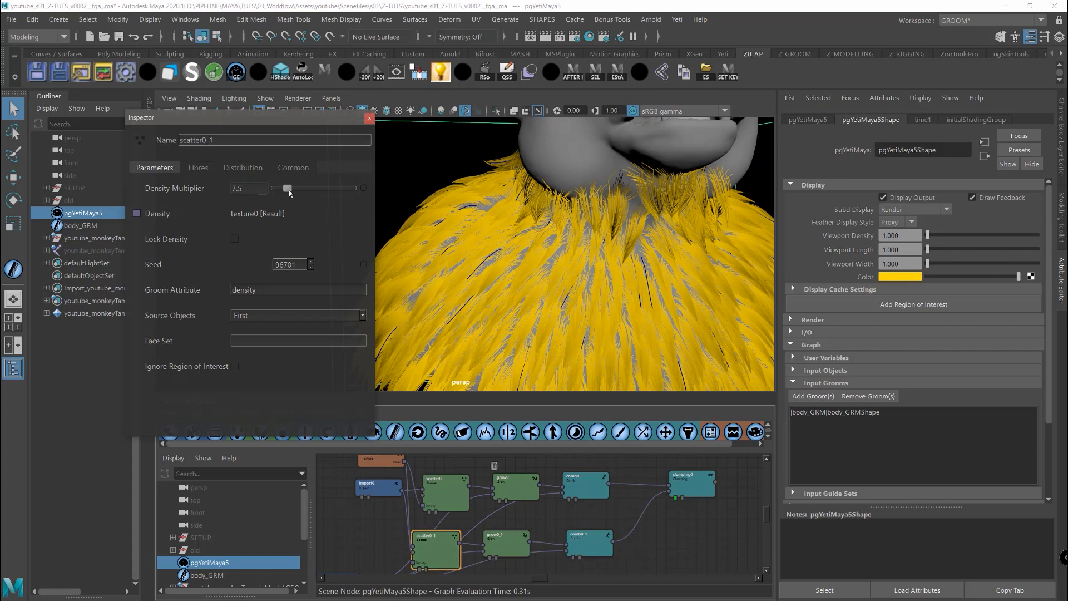
pyautogui.moveTo(285, 192); pyautogui.dragTo(282, 190)
pyautogui.keyDown('alt'); pyautogui.moveTo(576, 318); pyautogui.dragTo(454, 275, button='right'); pyautogui.keyUp('alt')
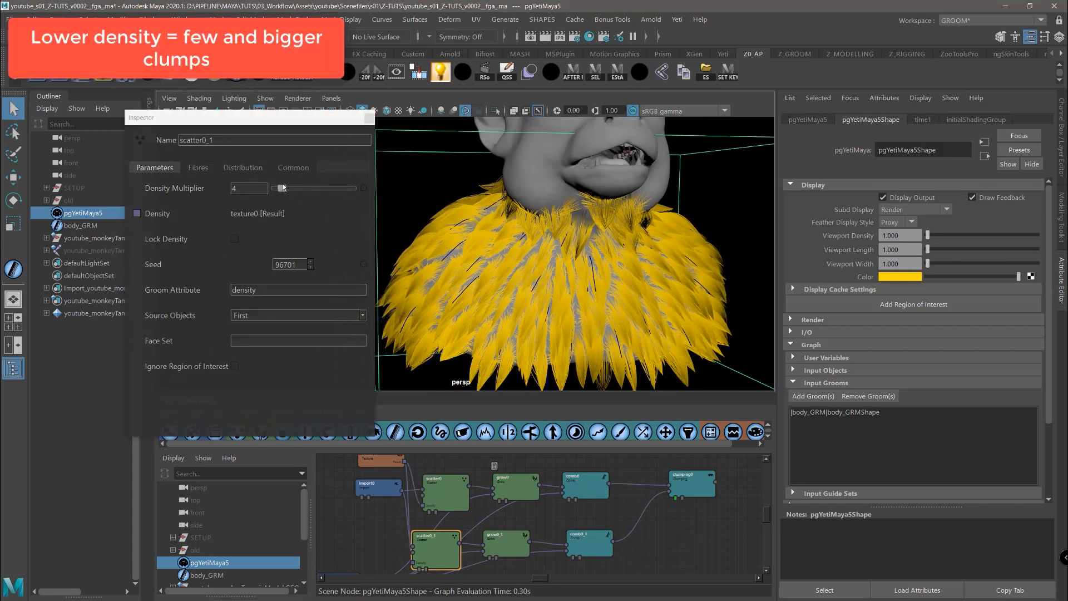
pyautogui.moveTo(281, 191); pyautogui.dragTo(278, 193)
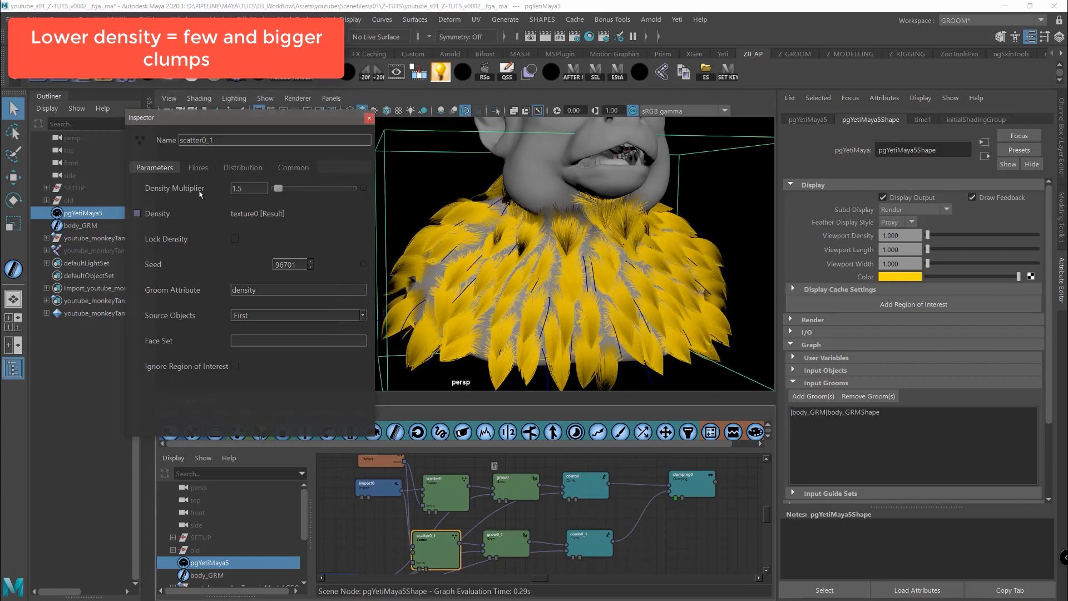
pyautogui.moveTo(278, 189); pyautogui.dragTo(341, 193)
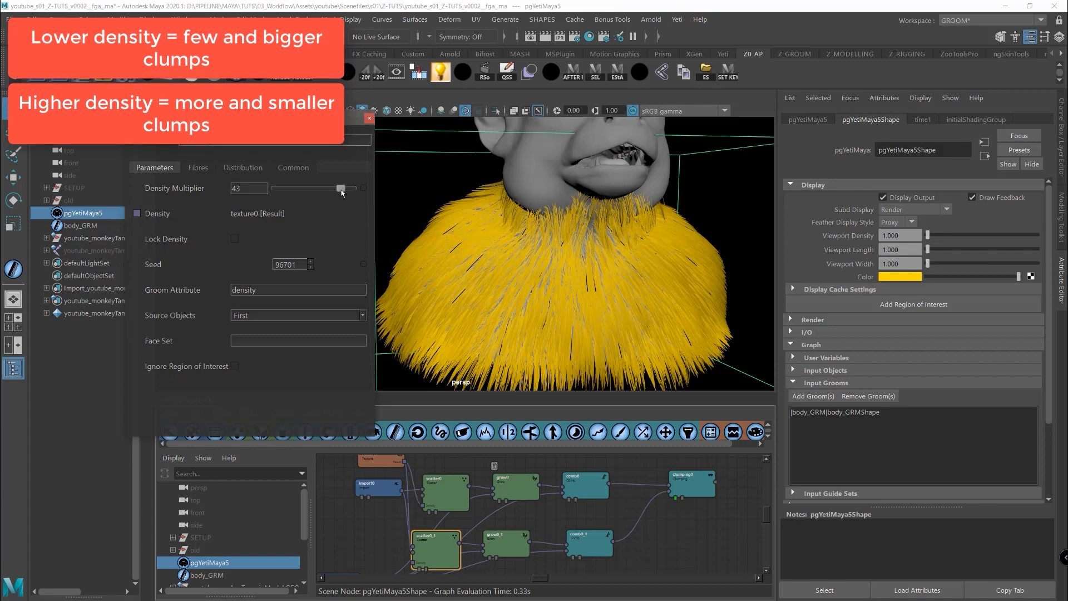
pyautogui.moveTo(340, 193); pyautogui.dragTo(342, 193)
pyautogui.keyDown('alt'); pyautogui.moveTo(589, 285); pyautogui.dragTo(640, 314, button='right'); pyautogui.keyUp('alt')
pyautogui.keyDown('alt'); pyautogui.moveTo(640, 314); pyautogui.dragTo(565, 274); pyautogui.keyUp('alt')
pyautogui.keyDown('alt'); pyautogui.moveTo(565, 275); pyautogui.dragTo(563, 243, button='right'); pyautogui.keyUp('alt')
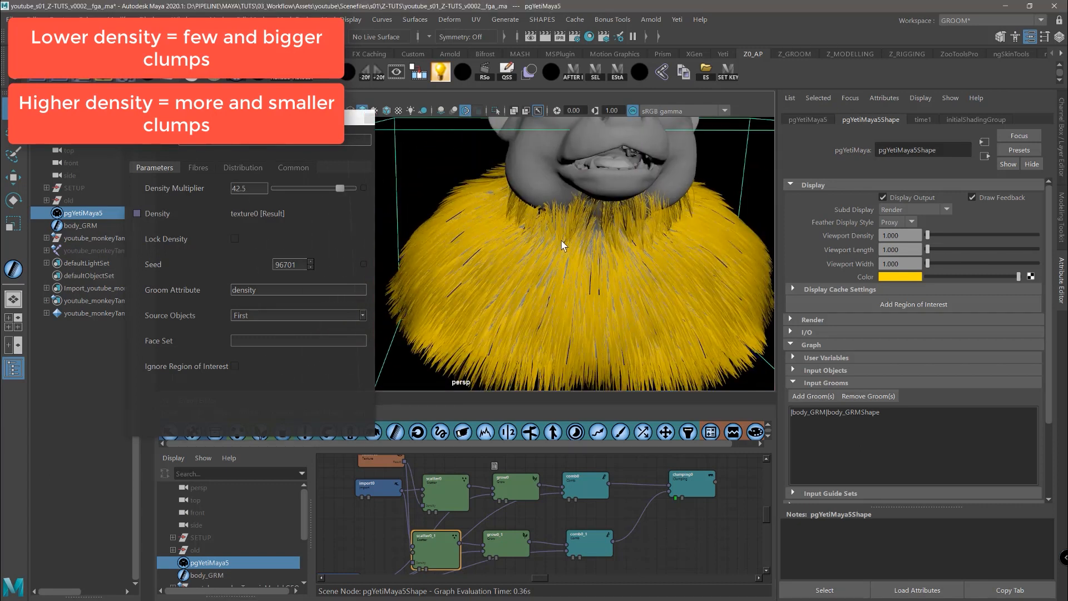
pyautogui.keyDown('alt'); pyautogui.moveTo(562, 243); pyautogui.dragTo(464, 219, button='middle'); pyautogui.keyUp('alt')
# Set the Density Multiplier of the scatter0_1 node to 7
pyautogui.moveTo(339, 189); pyautogui.dragTo(287, 191)
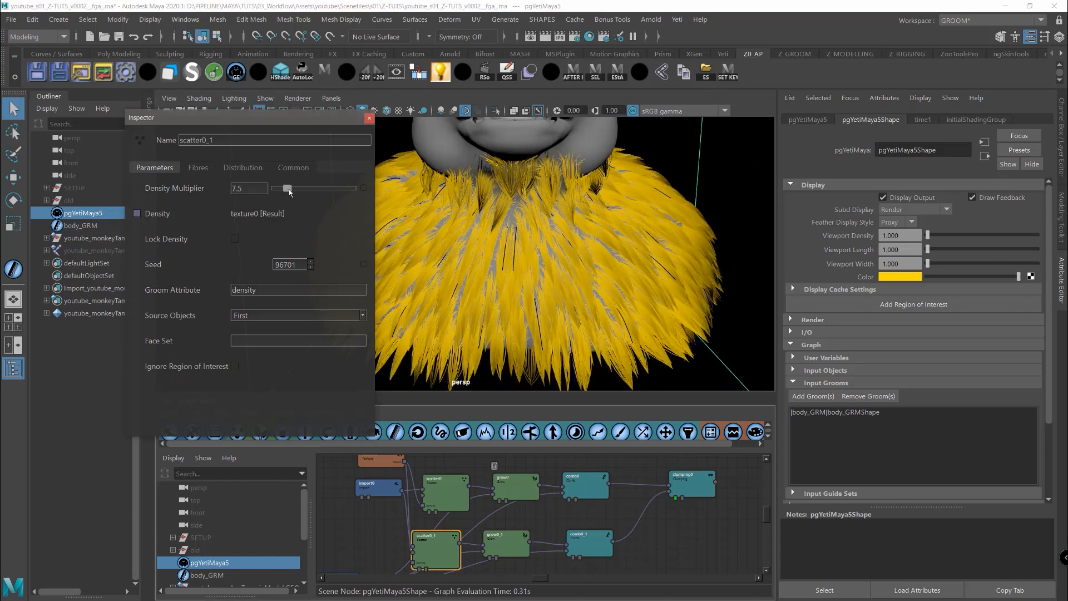
pyautogui.keyDown('alt'); pyautogui.moveTo(541, 261); pyautogui.dragTo(625, 257, button='middle'); pyautogui.keyUp('alt')
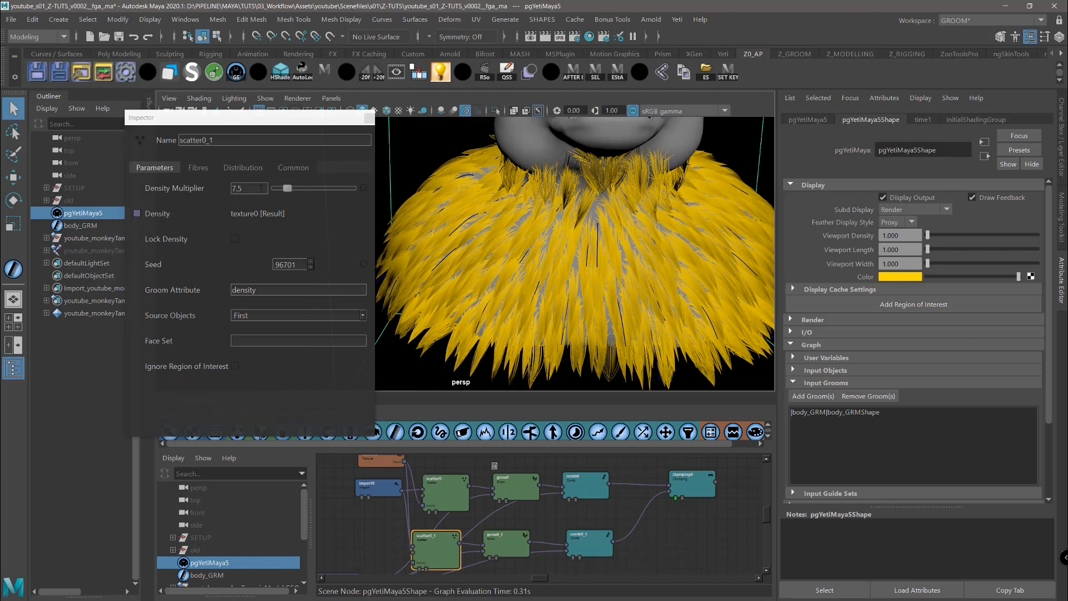
pyautogui.moveTo(287, 190); pyautogui.dragTo(290, 192)
pyautogui.scroll(3, 632, 274)
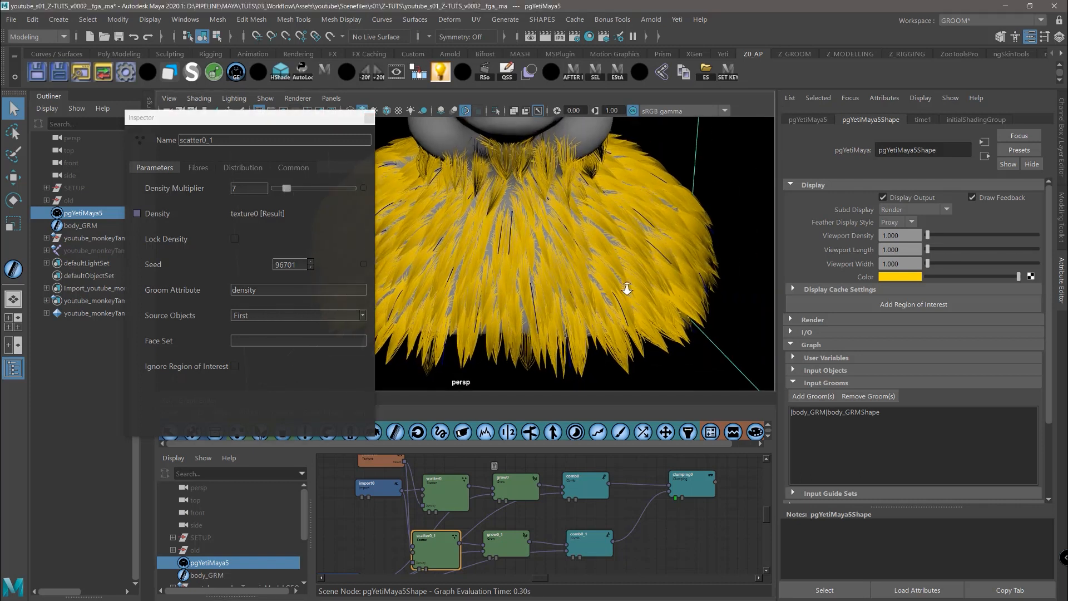
# Lower the clumping0 node's Base Attraction to 0.15
pyautogui.click(690, 479)
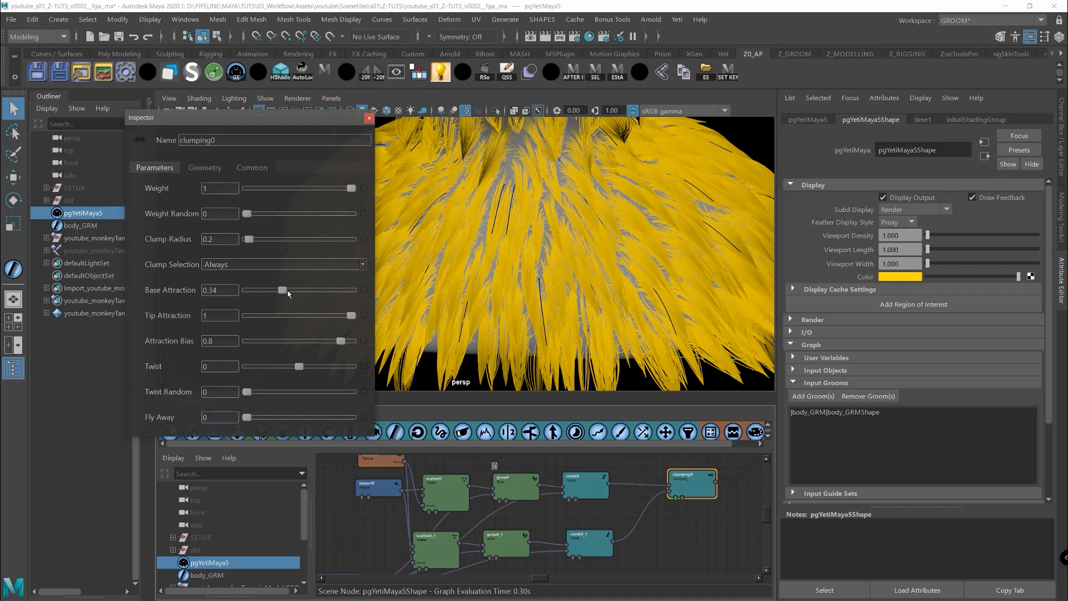
pyautogui.keyDown('alt'); pyautogui.moveTo(562, 273); pyautogui.dragTo(475, 247, button='right'); pyautogui.keyUp('alt')
pyautogui.moveTo(275, 288)
pyautogui.mouseDown()
pyautogui.moveTo(258, 288)
pyautogui.moveTo(265, 295)
pyautogui.mouseUp()
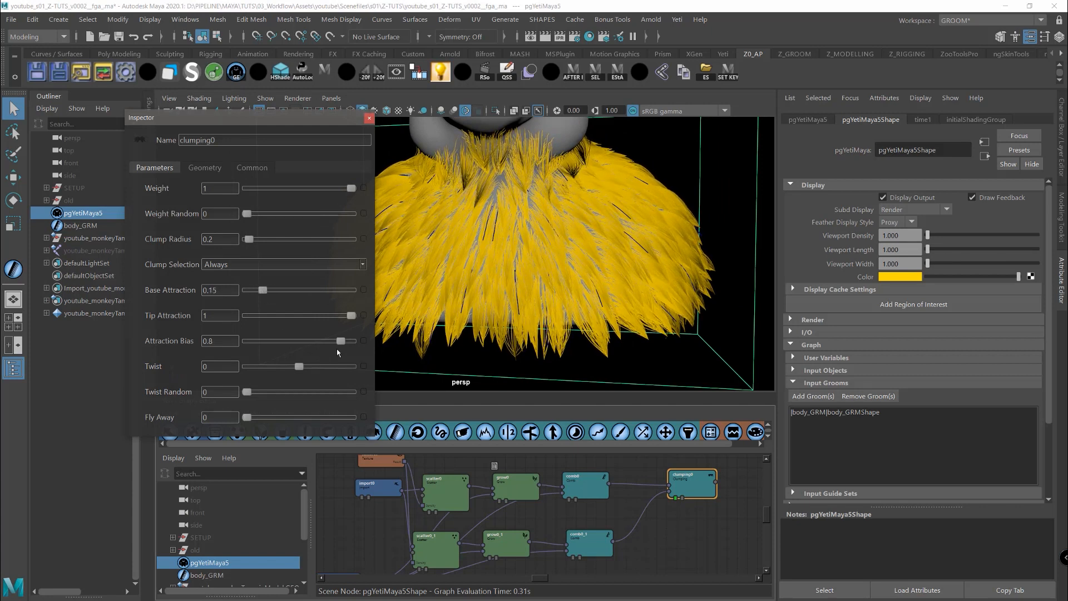
# Try a clumping0 Attraction Bias of -0.08, set it to 0.84 and check the chest clumps up close
pyautogui.moveTo(331, 340); pyautogui.dragTo(295, 341)
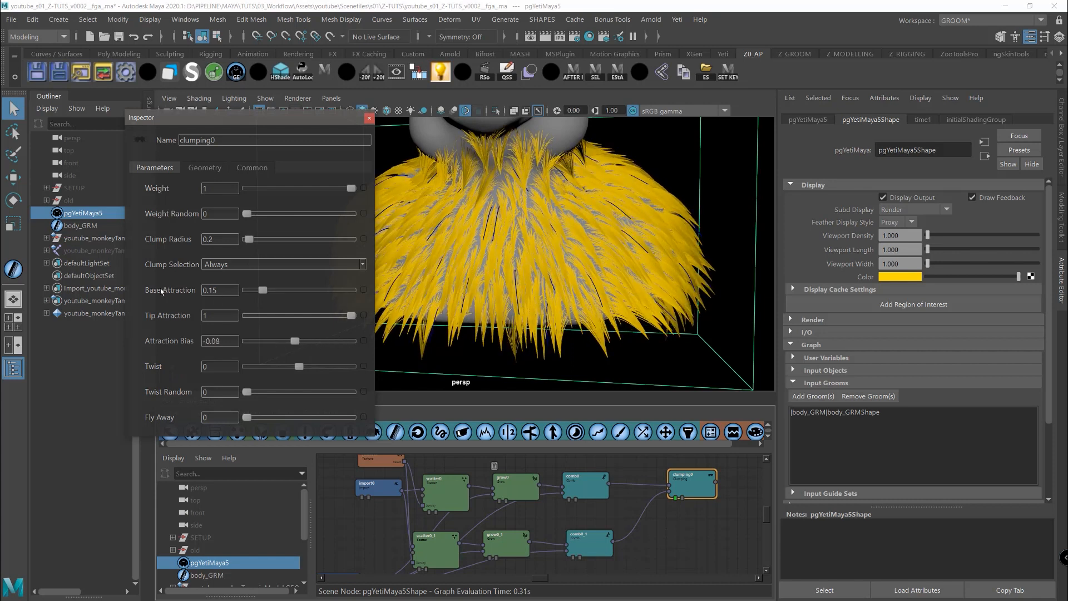
pyautogui.moveTo(296, 342); pyautogui.dragTo(339, 341)
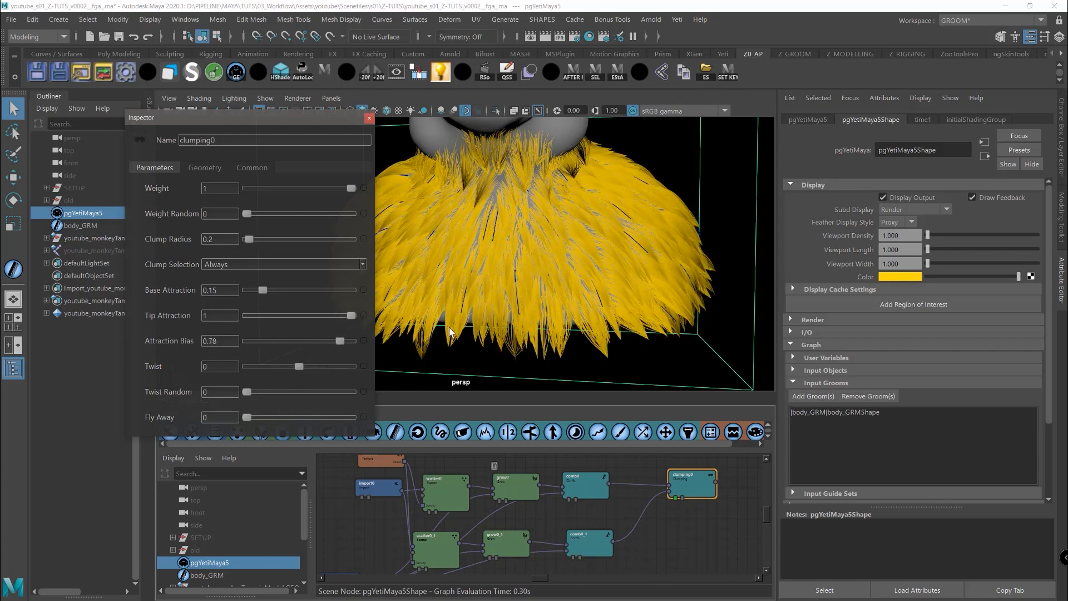
pyautogui.keyDown('alt'); pyautogui.moveTo(449, 332); pyautogui.dragTo(502, 336, button='right'); pyautogui.keyUp('alt')
pyautogui.moveTo(340, 341); pyautogui.dragTo(343, 345)
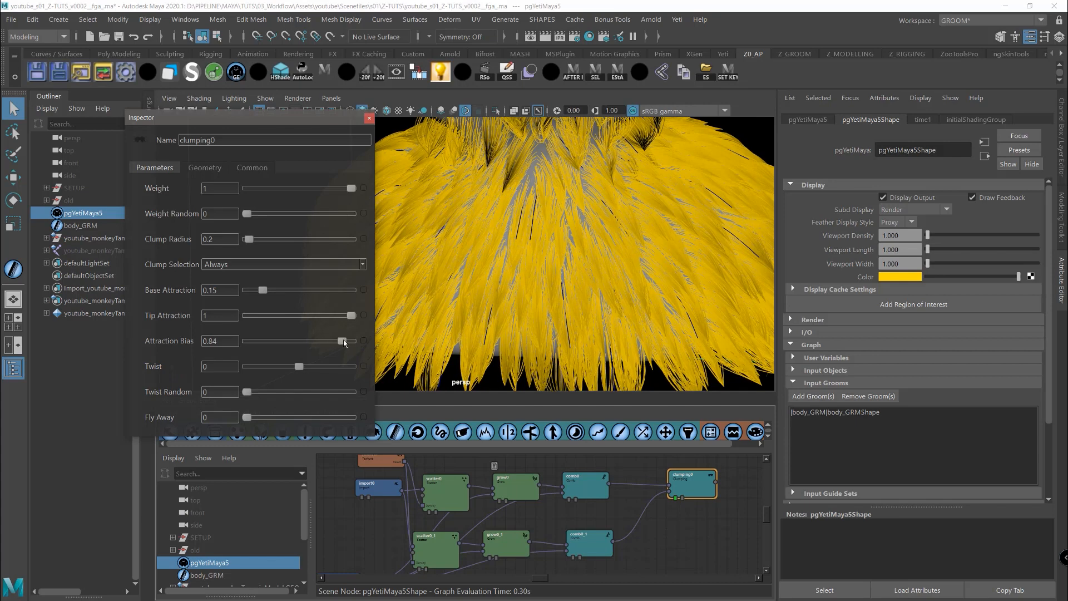
pyautogui.keyDown('alt'); pyautogui.moveTo(560, 289); pyautogui.dragTo(519, 269); pyautogui.keyUp('alt')
pyautogui.moveTo(519, 269)
pyautogui.keyDown('alt'); pyautogui.mouseDown(button='middle')
pyautogui.moveTo(544, 262)
pyautogui.moveTo(526, 264)
pyautogui.mouseUp(button='middle'); pyautogui.keyUp('alt')
pyautogui.keyDown('alt'); pyautogui.moveTo(534, 262); pyautogui.dragTo(559, 258, button='right'); pyautogui.keyUp('alt')
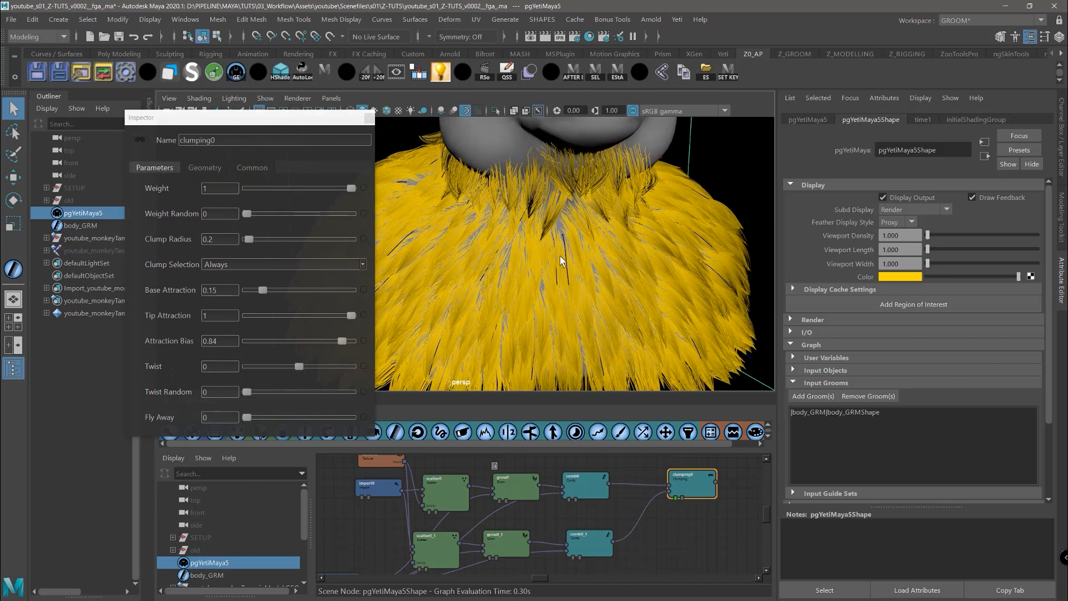
pyautogui.keyDown('alt'); pyautogui.moveTo(558, 286); pyautogui.dragTo(569, 258, button='middle'); pyautogui.keyUp('alt')
pyautogui.keyDown('alt'); pyautogui.moveTo(569, 257); pyautogui.dragTo(619, 268, button='right'); pyautogui.keyUp('alt')
pyautogui.keyDown('alt'); pyautogui.moveTo(619, 268); pyautogui.dragTo(566, 267, button='middle'); pyautogui.keyUp('alt')
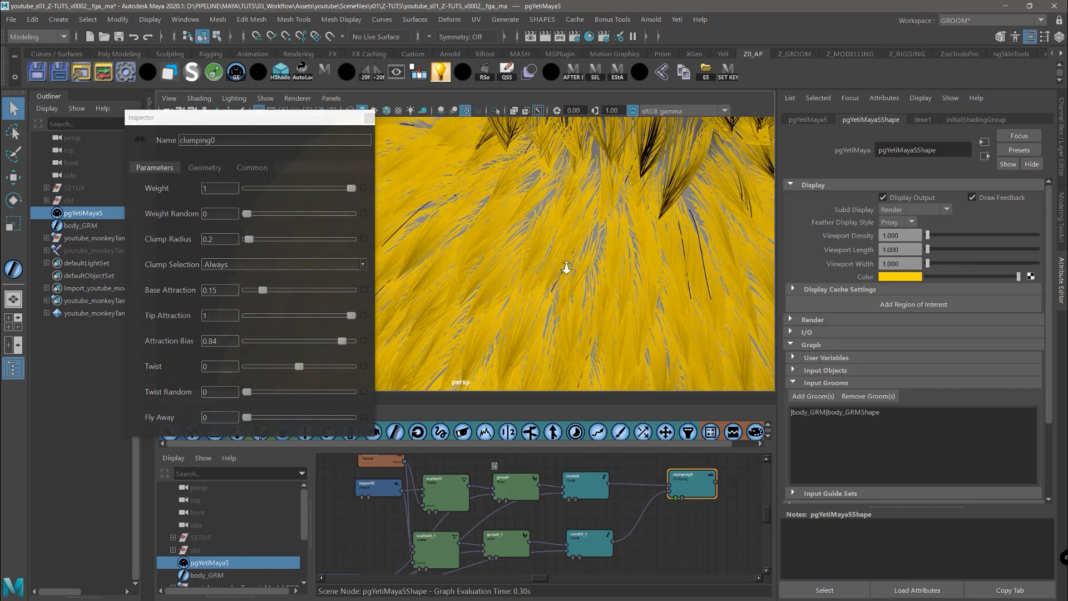
pyautogui.keyDown('alt'); pyautogui.moveTo(566, 267); pyautogui.dragTo(572, 248, button='right'); pyautogui.keyUp('alt')
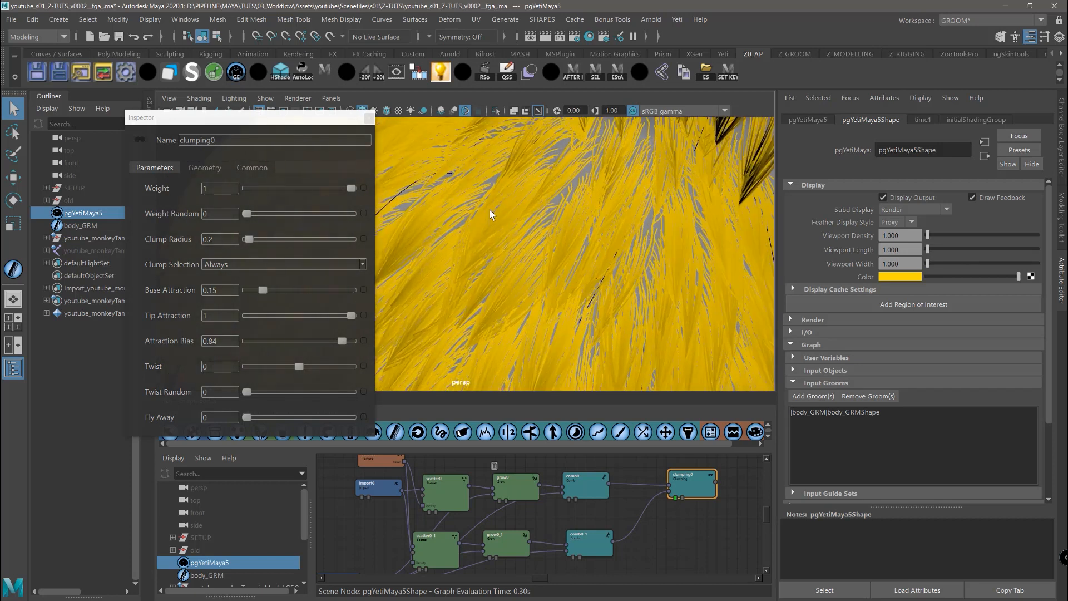
# Move the scatter0_1, grow0_1 and comb0_1 row down in the graph and duplicate it into the space above
pyautogui.moveTo(625, 568); pyautogui.dragTo(412, 541)
pyautogui.moveTo(432, 546); pyautogui.dragTo(430, 592)
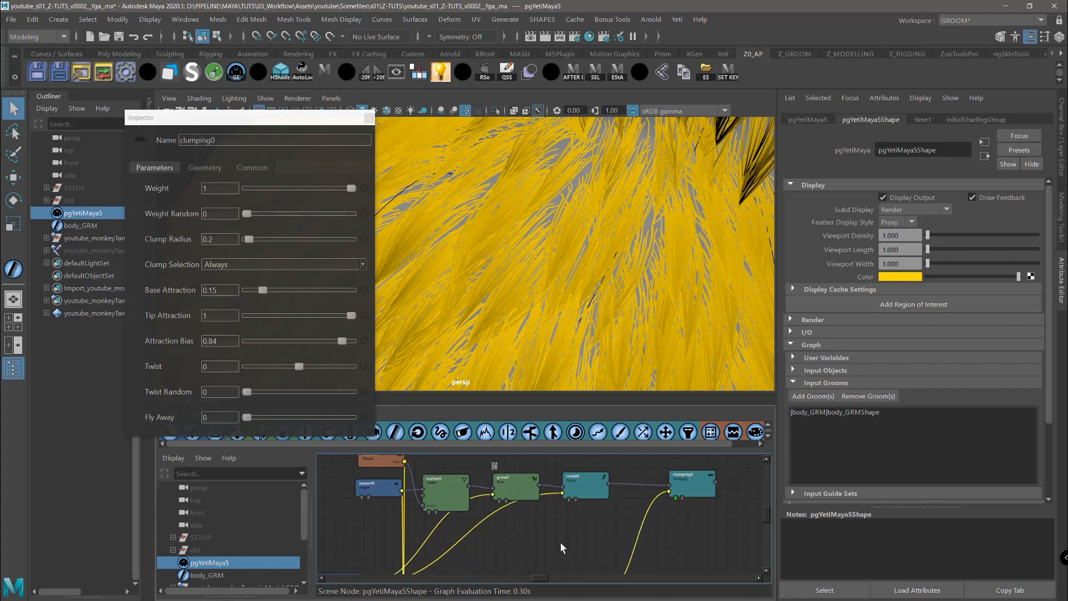
pyautogui.keyDown('alt'); pyautogui.moveTo(566, 542); pyautogui.dragTo(605, 484, button='middle'); pyautogui.keyUp('alt')
pyautogui.click(508, 502)
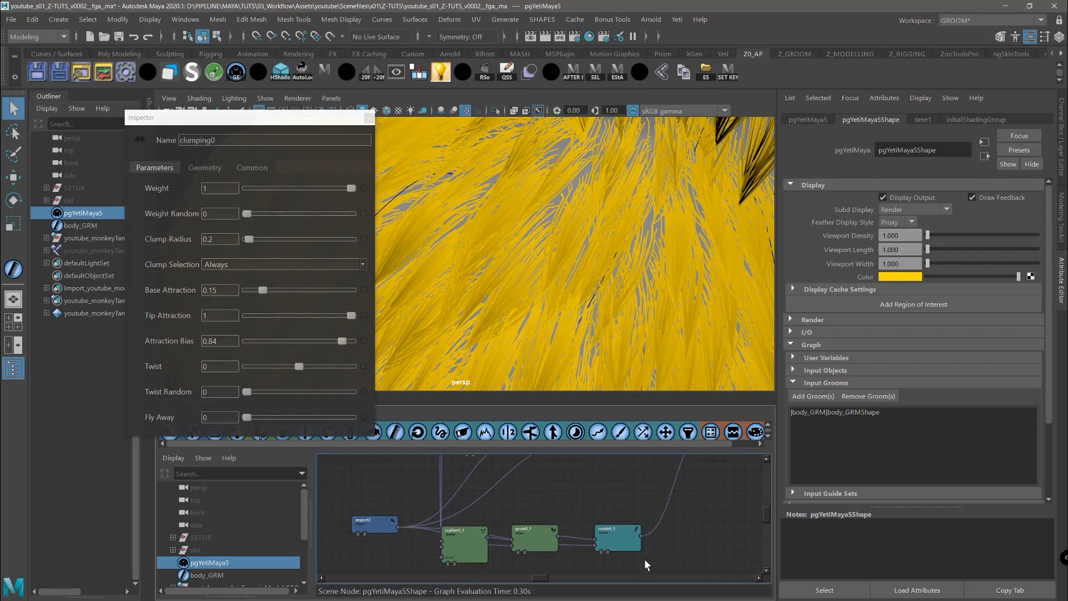
pyautogui.moveTo(644, 559); pyautogui.dragTo(462, 472)
pyautogui.hotkey('ctrl', 'd')
pyautogui.keyDown('alt'); pyautogui.moveTo(669, 481); pyautogui.dragTo(566, 529, button='middle'); pyautogui.keyUp('alt')
# Duplicate clumping0 beside comb0_1_1, feed it from comb0_1_1 and comb0_1, and connect its output to clumping0
pyautogui.click(637, 475)
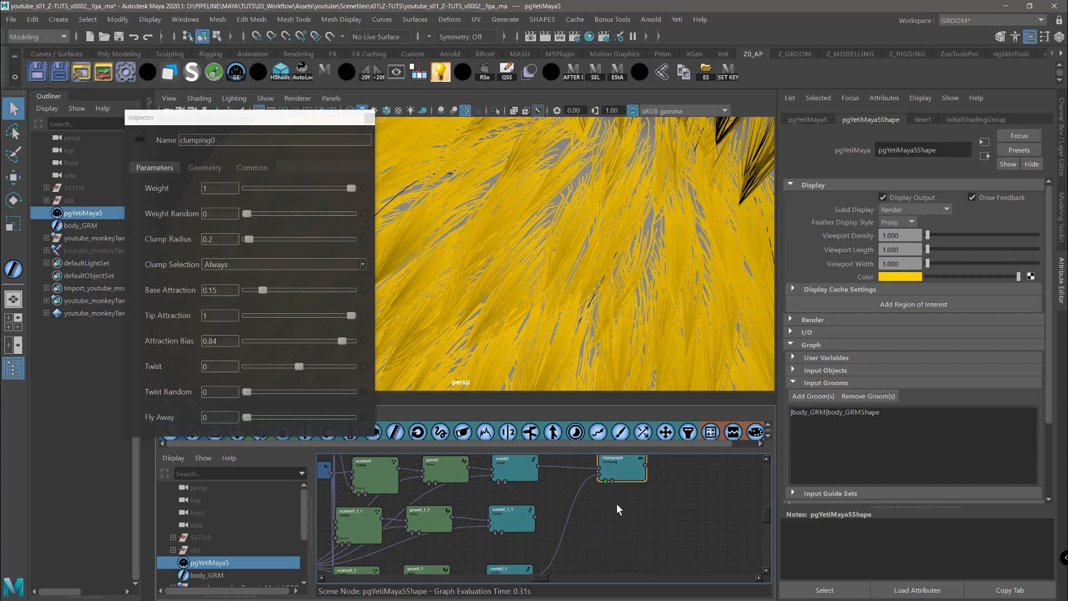
pyautogui.hotkey('ctrl', 'd')
pyautogui.moveTo(556, 534); pyautogui.dragTo(613, 522)
pyautogui.moveTo(603, 475); pyautogui.dragTo(598, 474)
pyautogui.moveTo(600, 523); pyautogui.dragTo(575, 518)
pyautogui.moveTo(647, 507); pyautogui.dragTo(680, 511, button='middle')
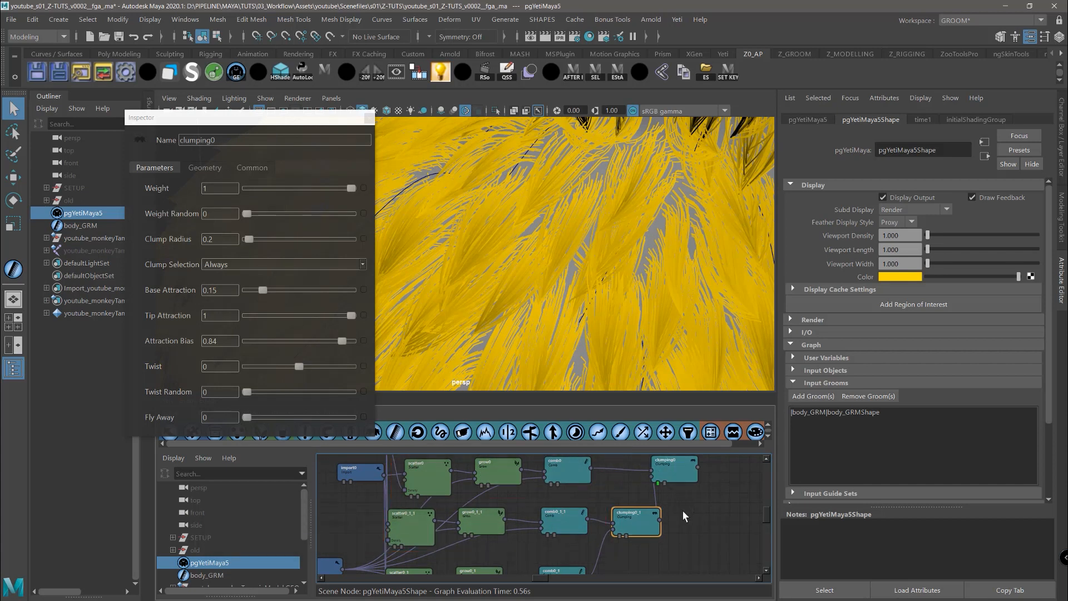
# Display the output of clumping0_1, inspect its fibres across the chest, and select the scatter0_1_1 node
pyautogui.moveTo(604, 534); pyautogui.dragTo(636, 499, button='middle')
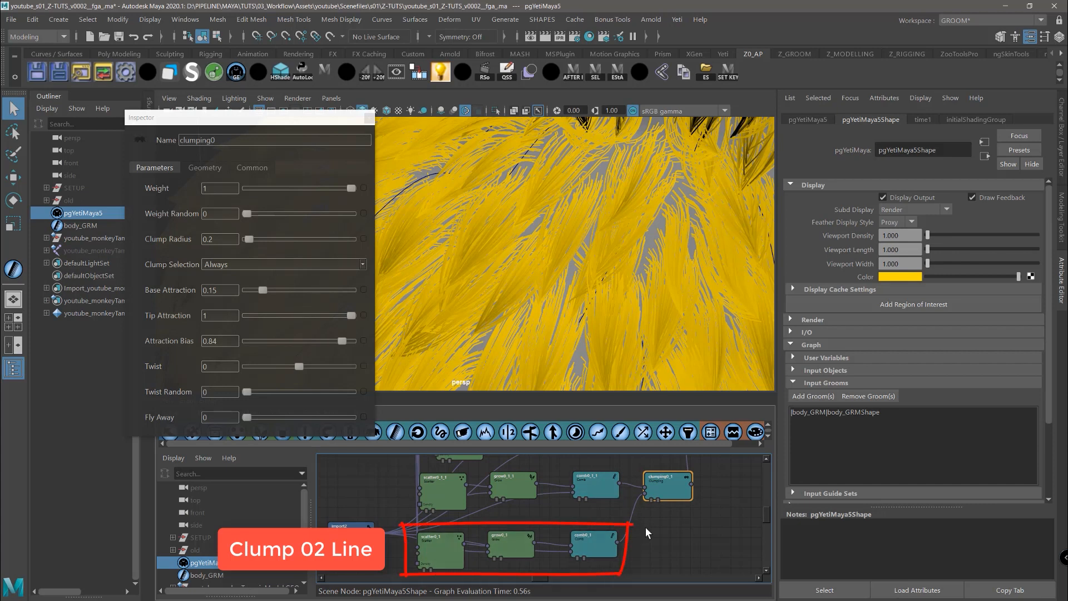
pyautogui.moveTo(685, 523); pyautogui.dragTo(682, 521, button='middle')
pyautogui.click(647, 498)
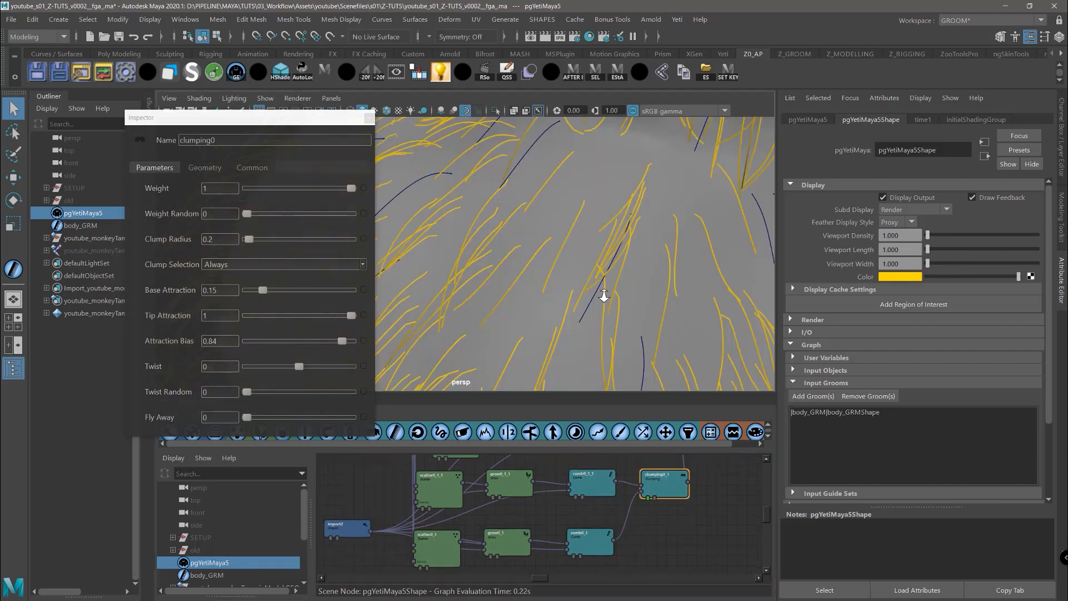
pyautogui.keyDown('alt'); pyautogui.moveTo(603, 297); pyautogui.dragTo(578, 264, button='right'); pyautogui.keyUp('alt')
pyautogui.keyDown('alt'); pyautogui.moveTo(579, 265); pyautogui.dragTo(565, 348); pyautogui.keyUp('alt')
pyautogui.moveTo(428, 485); pyautogui.dragTo(421, 482)
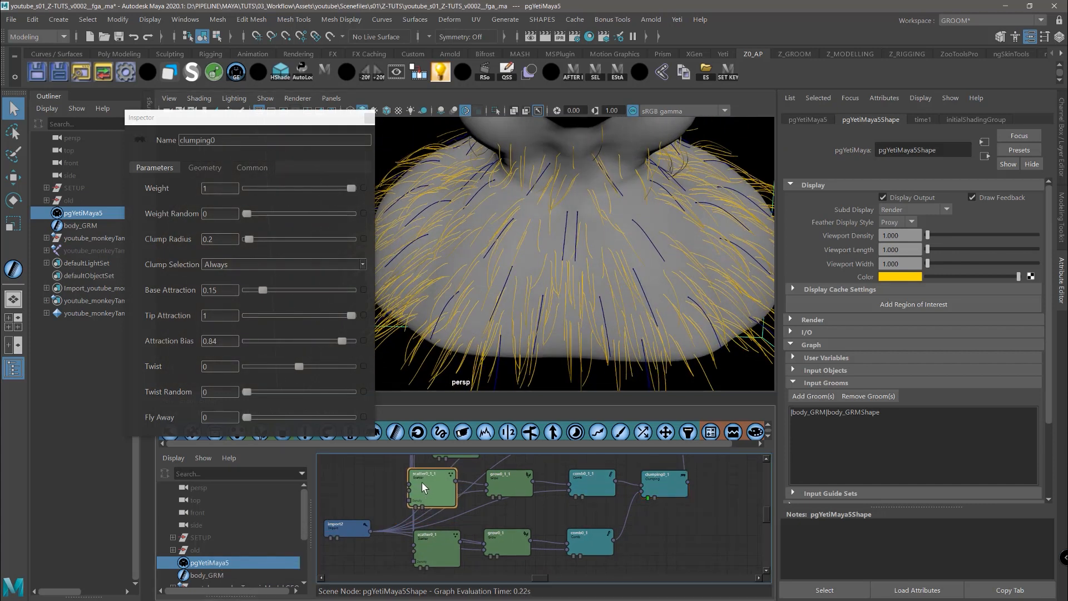
pyautogui.moveTo(677, 504); pyautogui.dragTo(682, 516, button='middle')
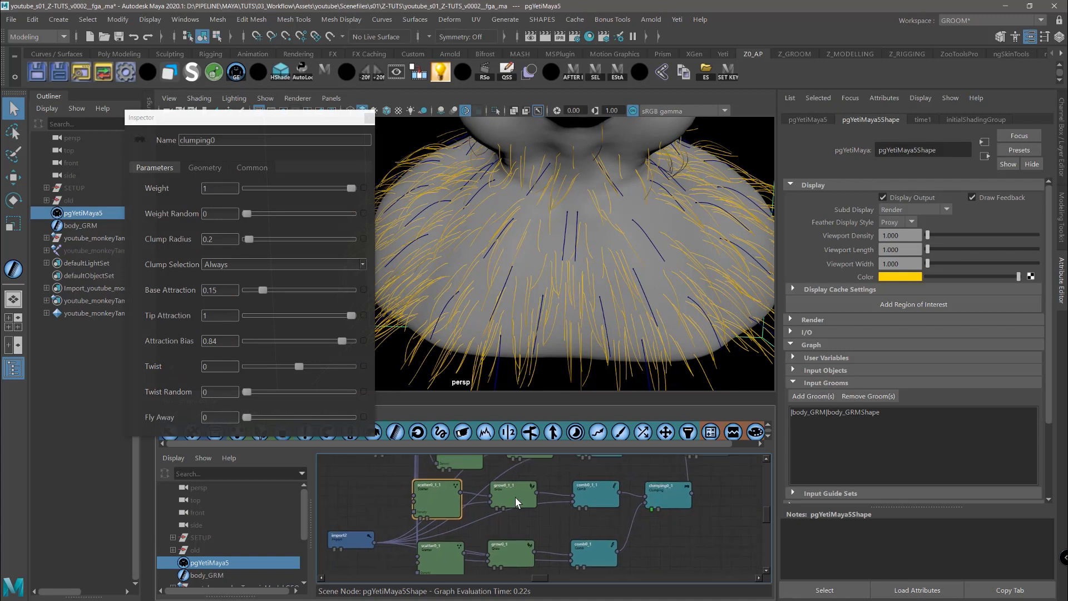
# Raise the Density Multiplier of scatter0_1_1 to 43 and inspect the denser clump fibres across the chest
pyautogui.doubleClick(437, 500)
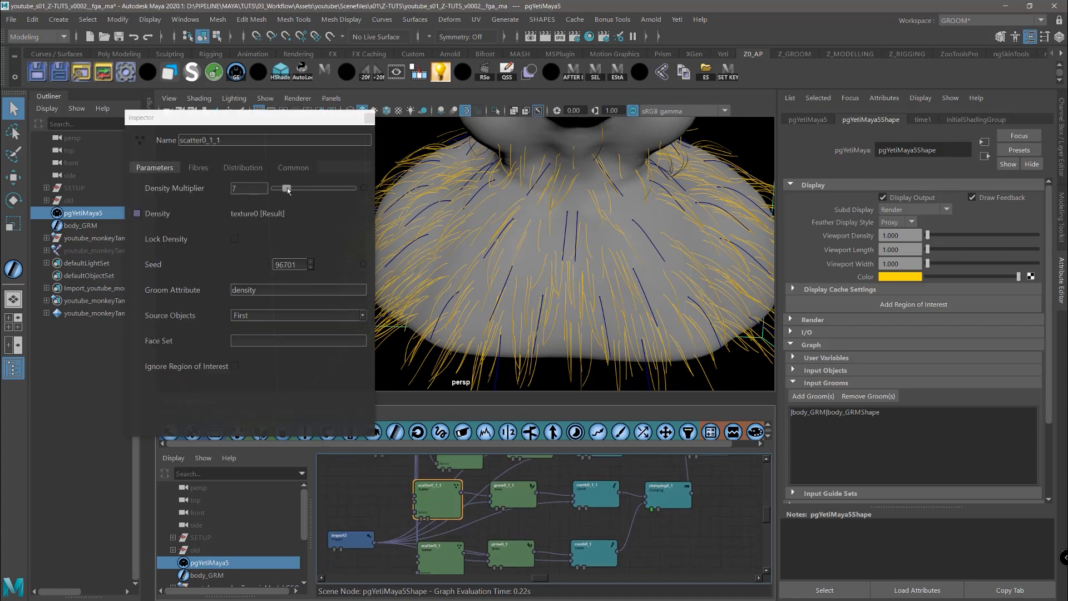
pyautogui.moveTo(287, 190); pyautogui.dragTo(300, 191)
pyautogui.moveTo(314, 190); pyautogui.dragTo(342, 191)
pyautogui.moveTo(506, 246)
pyautogui.keyDown('alt'); pyautogui.mouseDown(button='right')
pyautogui.moveTo(590, 287)
pyautogui.moveTo(632, 232)
pyautogui.moveTo(507, 233)
pyautogui.mouseUp(button='right'); pyautogui.keyUp('alt')
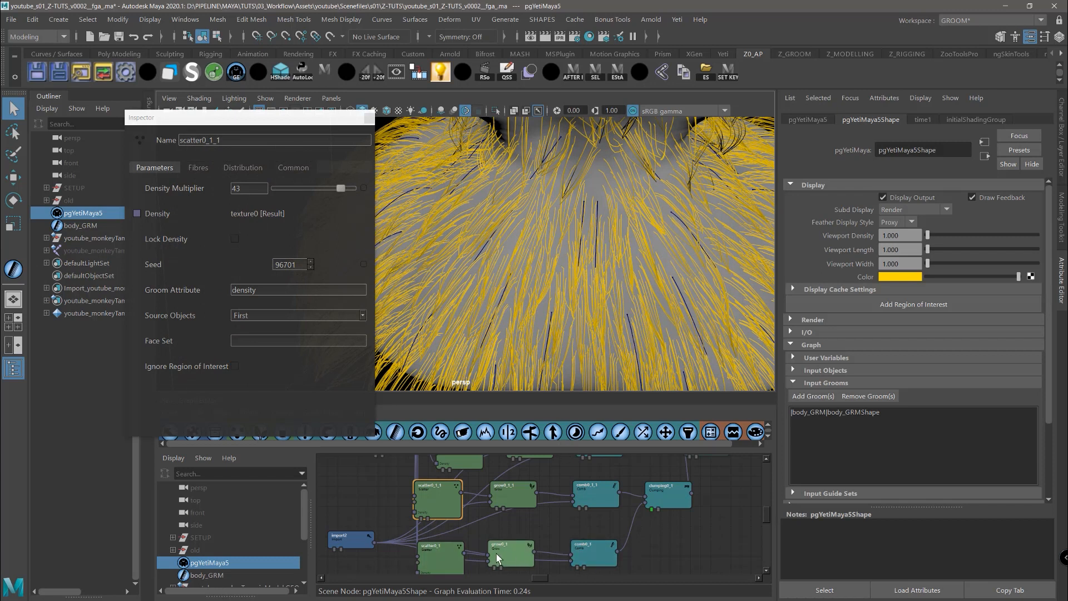
pyautogui.keyDown('alt'); pyautogui.moveTo(523, 253); pyautogui.dragTo(540, 282, button='middle'); pyautogui.keyUp('alt')
pyautogui.keyDown('alt'); pyautogui.moveTo(539, 282); pyautogui.dragTo(598, 281, button='right'); pyautogui.keyUp('alt')
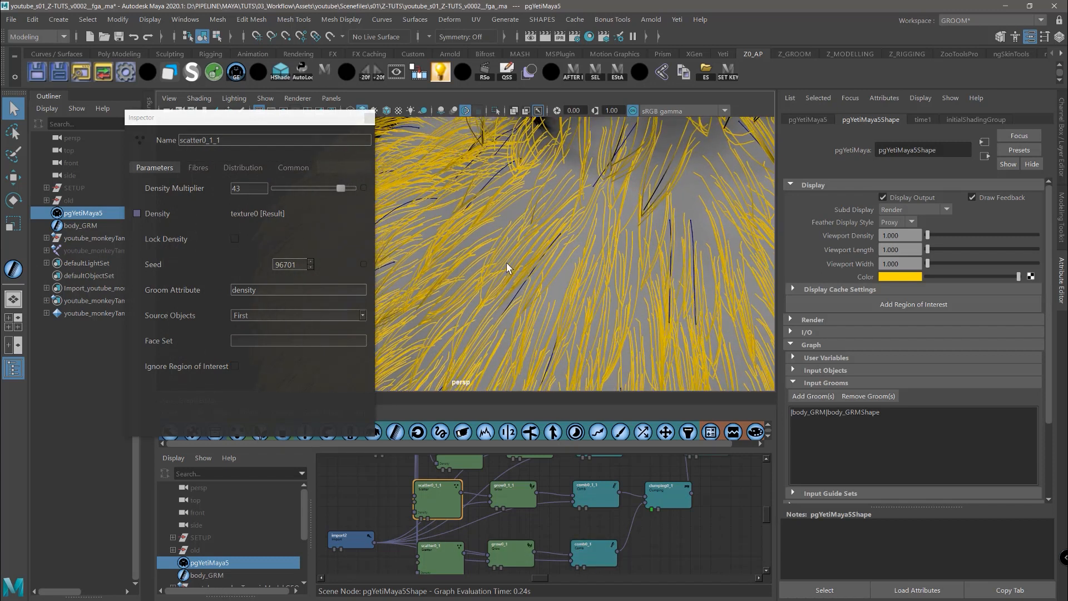
pyautogui.keyDown('alt'); pyautogui.moveTo(506, 262); pyautogui.dragTo(549, 275, button='right'); pyautogui.keyUp('alt')
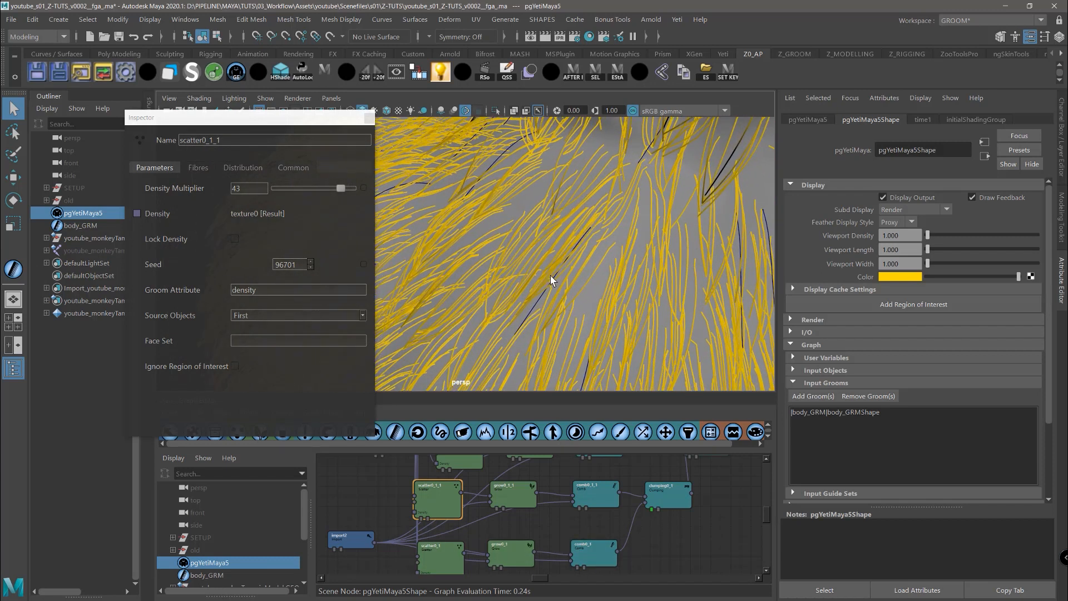
pyautogui.keyDown('alt'); pyautogui.moveTo(549, 275); pyautogui.dragTo(504, 251, button='middle'); pyautogui.keyUp('alt')
pyautogui.keyDown('alt'); pyautogui.moveTo(558, 319); pyautogui.dragTo(524, 272, button='right'); pyautogui.keyUp('alt')
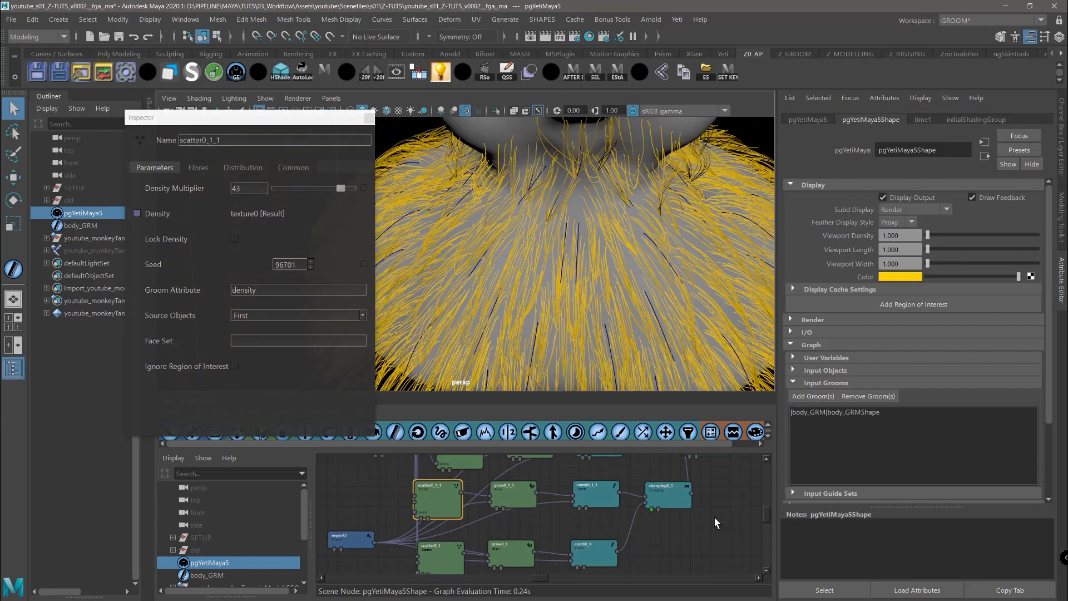
# Display the output of clumping0 and set its Base Attraction to 0.3, checking the chest clumps up close
pyautogui.keyDown('alt'); pyautogui.moveTo(714, 517); pyautogui.dragTo(648, 554, button='middle'); pyautogui.keyUp('alt')
pyautogui.moveTo(630, 481); pyautogui.dragTo(643, 480)
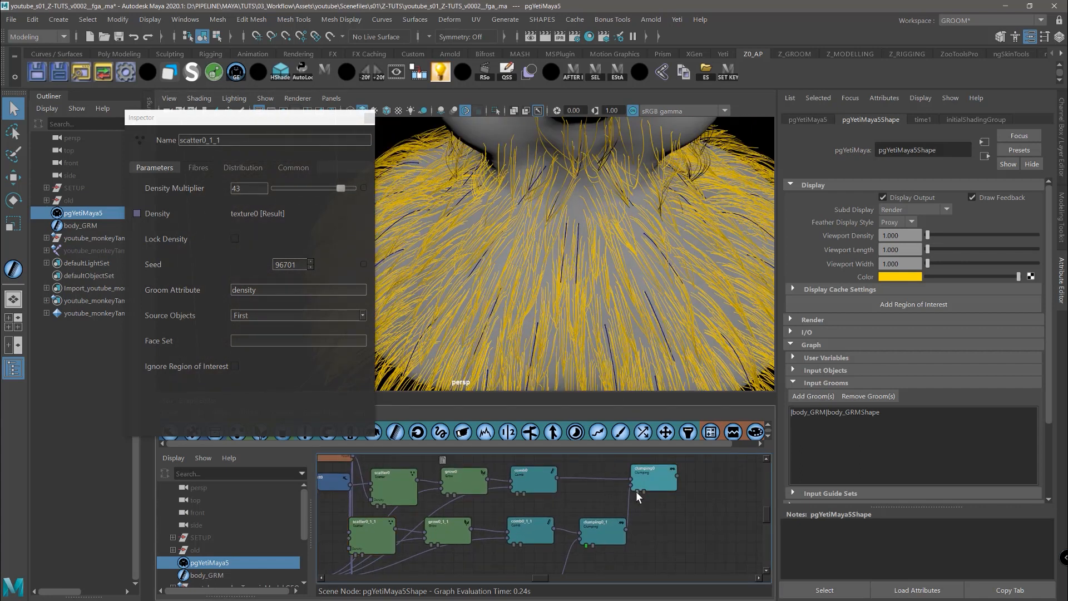
pyautogui.click(644, 488)
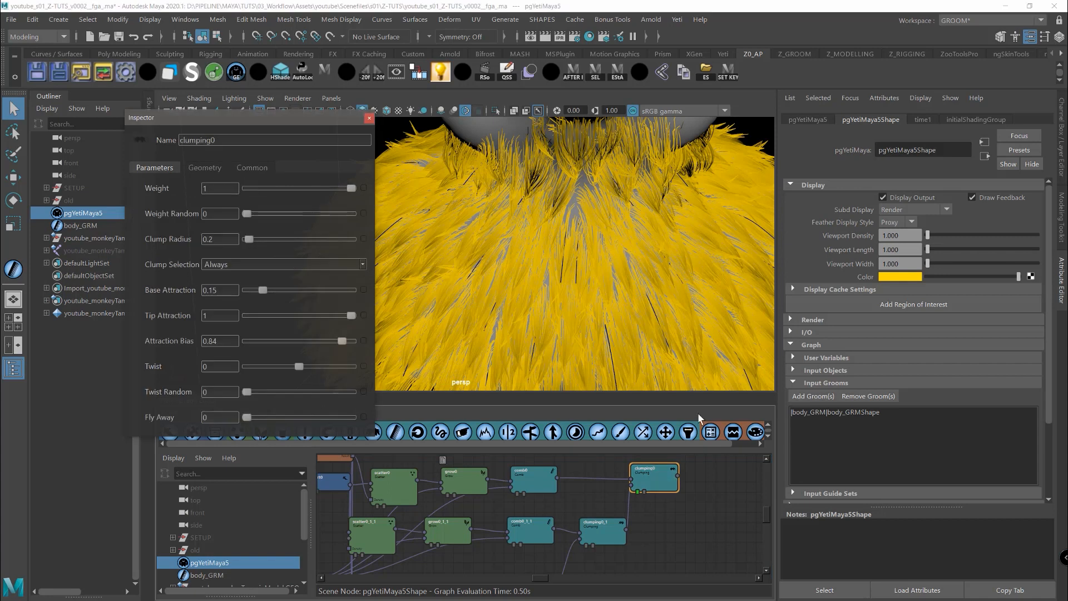
pyautogui.keyDown('alt'); pyautogui.moveTo(503, 272); pyautogui.dragTo(600, 311, button='right'); pyautogui.keyUp('alt')
pyautogui.keyDown('alt'); pyautogui.moveTo(601, 312); pyautogui.dragTo(568, 291, button='middle'); pyautogui.keyUp('alt')
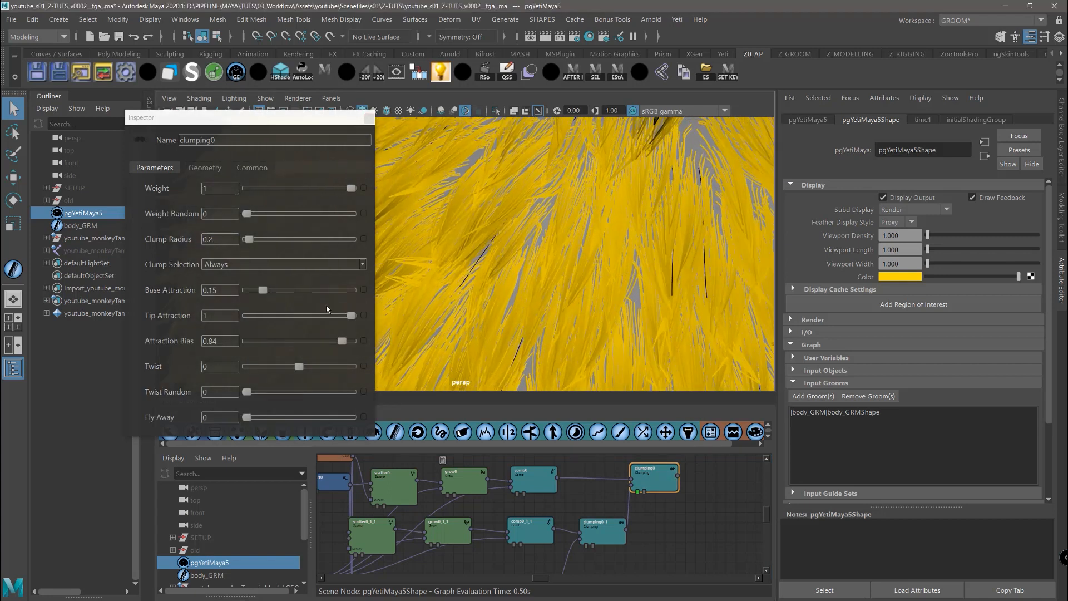
pyautogui.moveTo(262, 291); pyautogui.dragTo(332, 295)
pyautogui.keyDown('alt'); pyautogui.moveTo(596, 295); pyautogui.dragTo(543, 253); pyautogui.keyUp('alt')
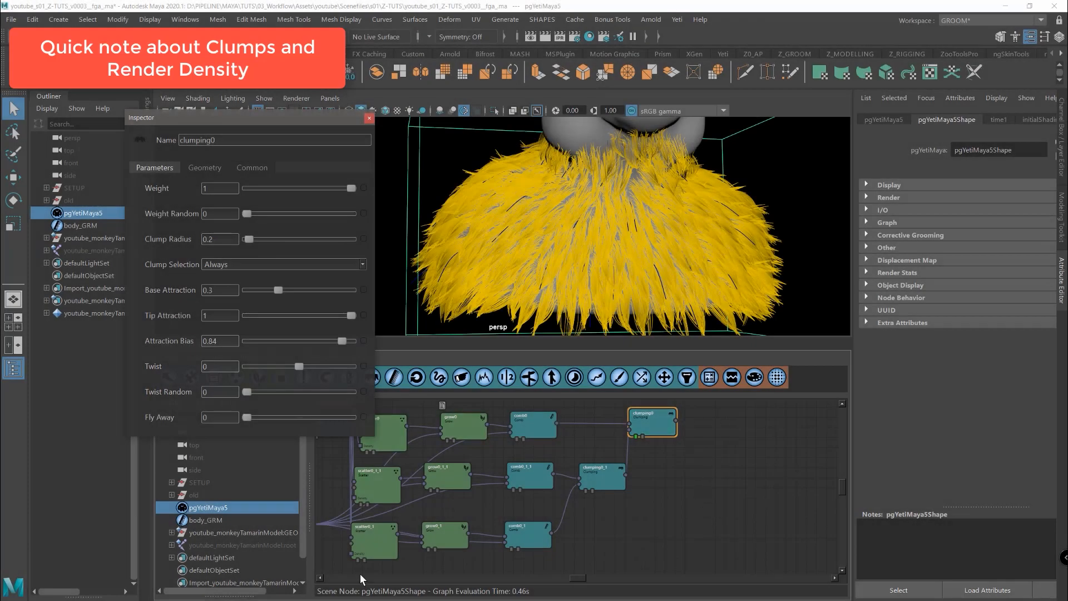
# Enable Lock Density on the two clump scatter nodes, scatter0_1_1 and scatter0_1
pyautogui.click(391, 480)
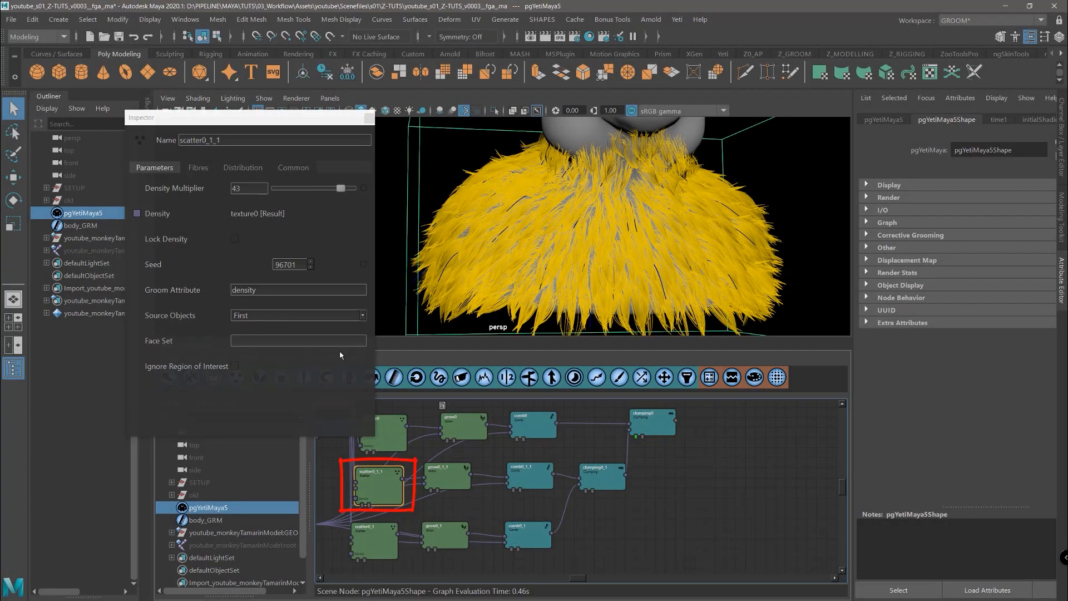
pyautogui.click(234, 239)
pyautogui.click(372, 536)
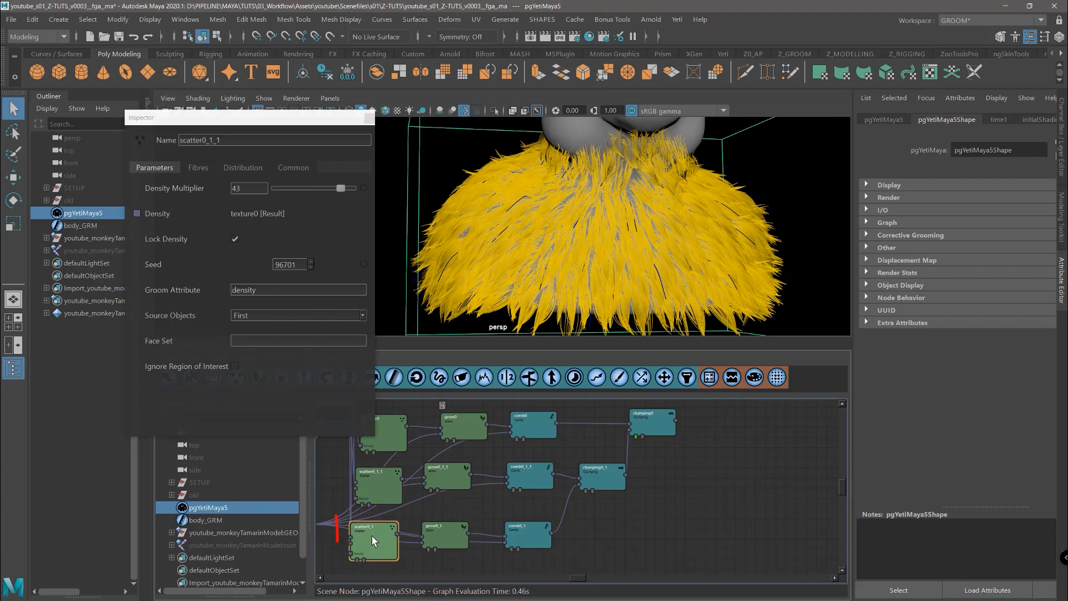
pyautogui.click(234, 239)
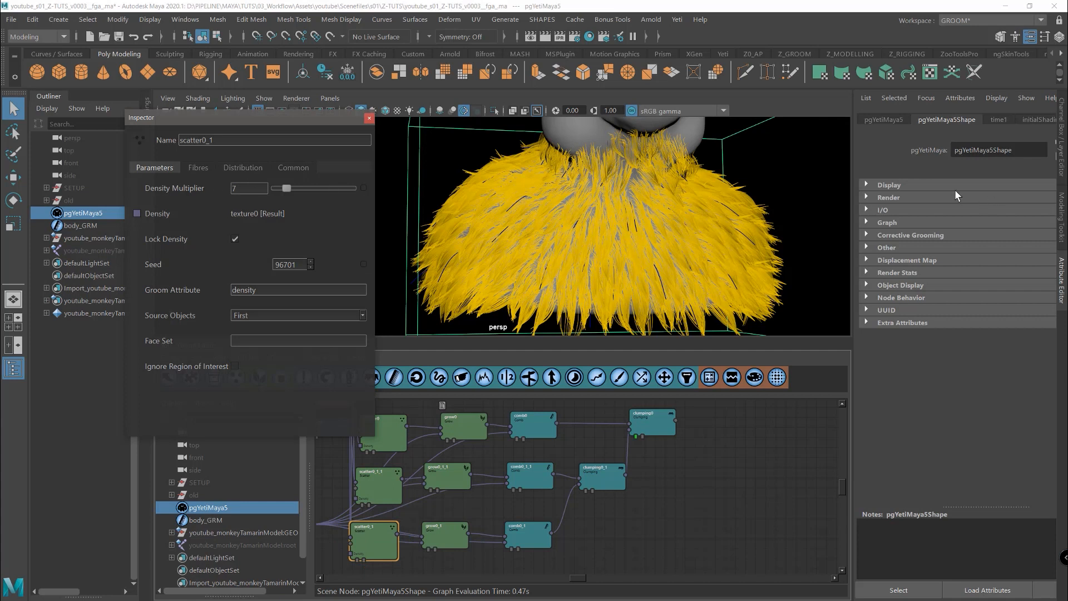
# Expand the Yeti shape's Display and Render attributes and highlight the Render Density value
pyautogui.click(867, 185)
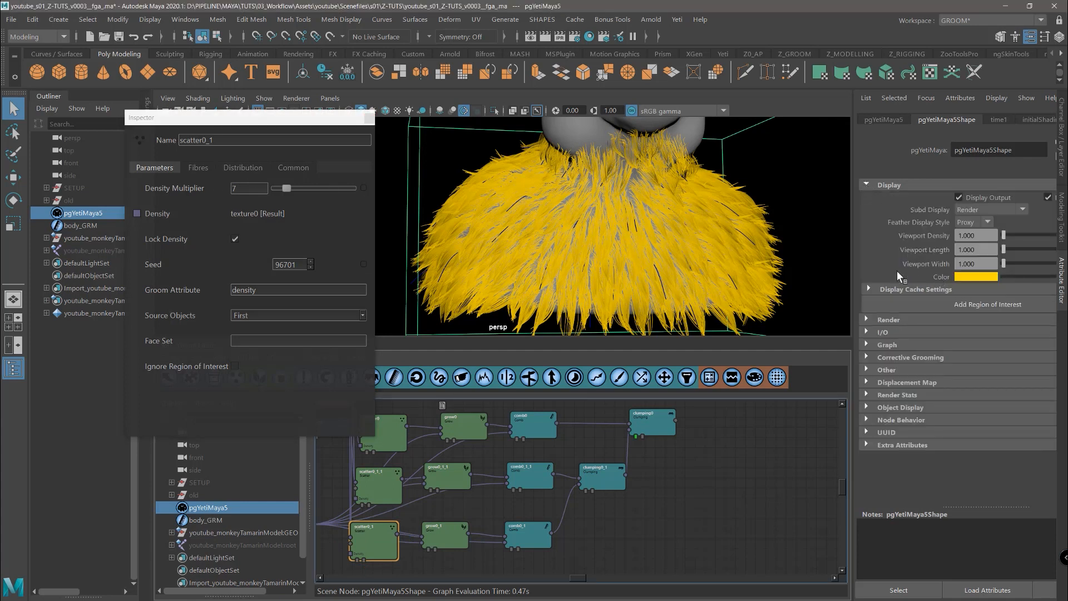
pyautogui.click(866, 319)
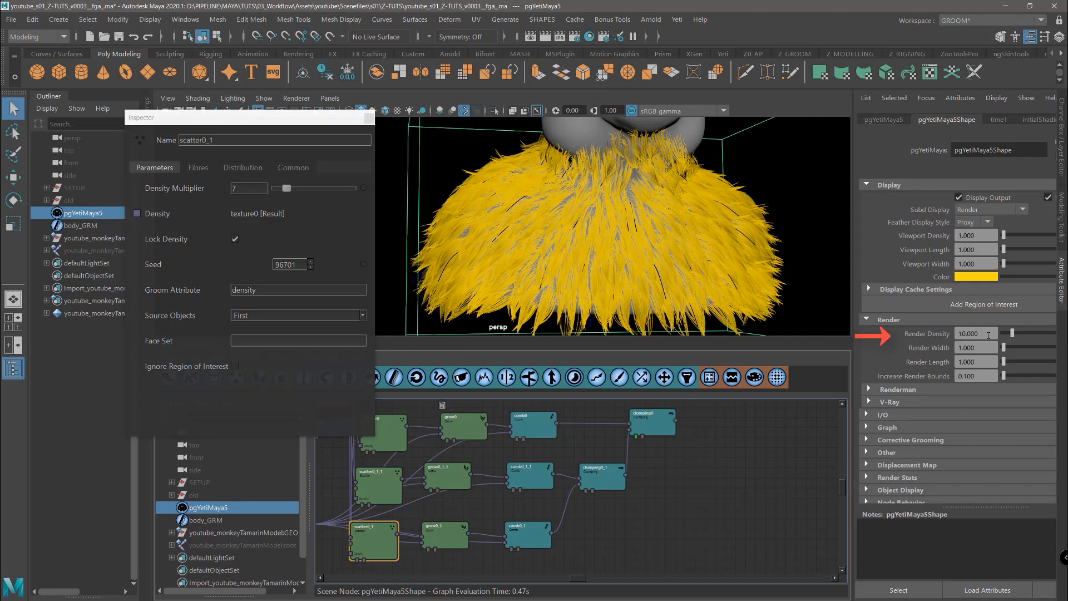
pyautogui.moveTo(989, 334); pyautogui.dragTo(952, 333)
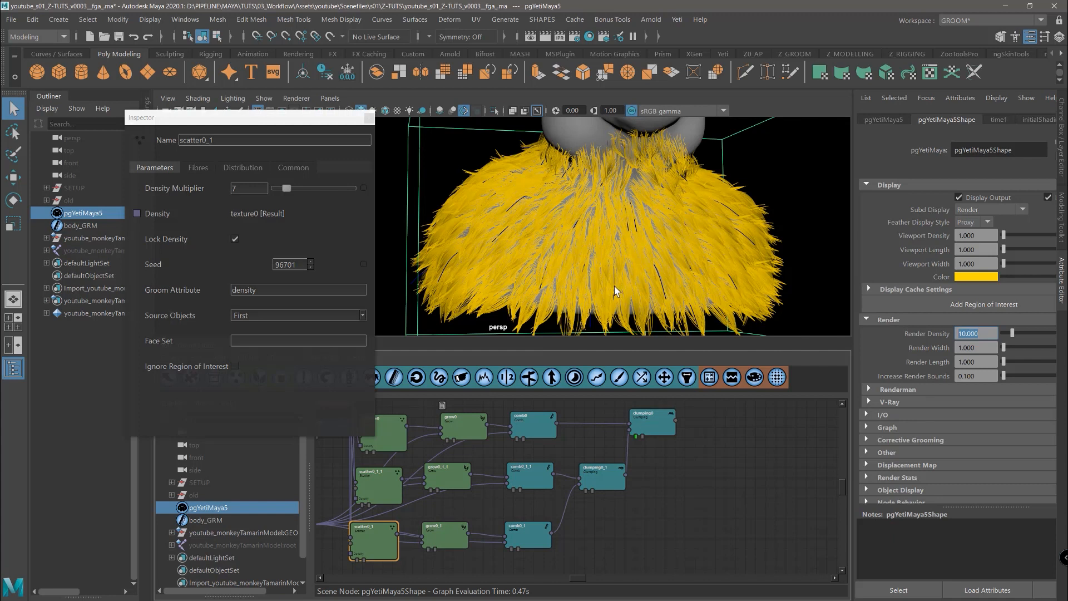
# Set the Density Multiplier of the main fur's scatter0 node to 70
pyautogui.click(378, 485)
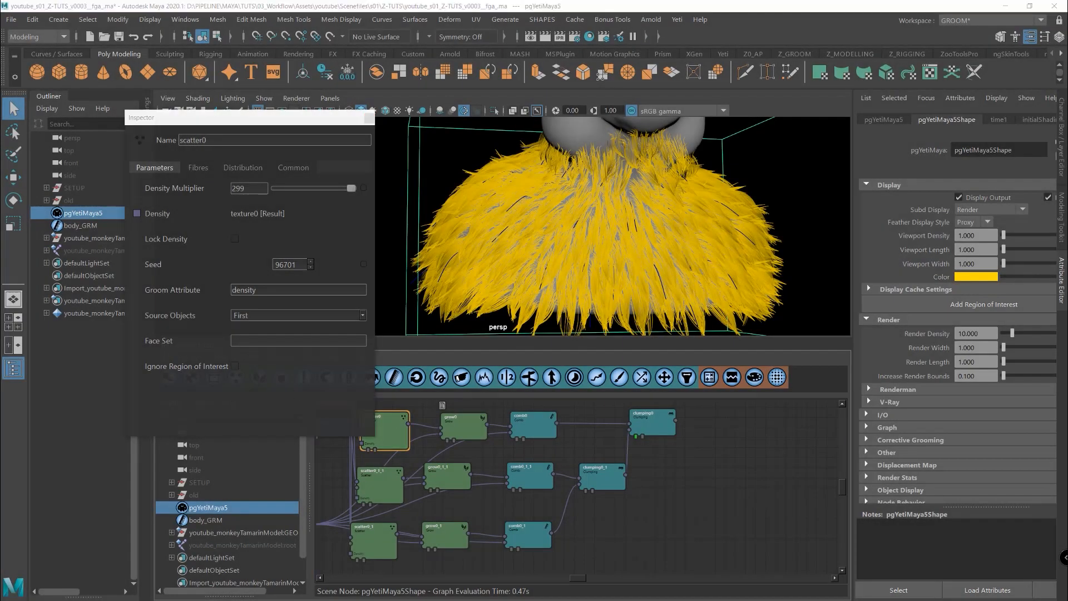
pyautogui.doubleClick(258, 189)
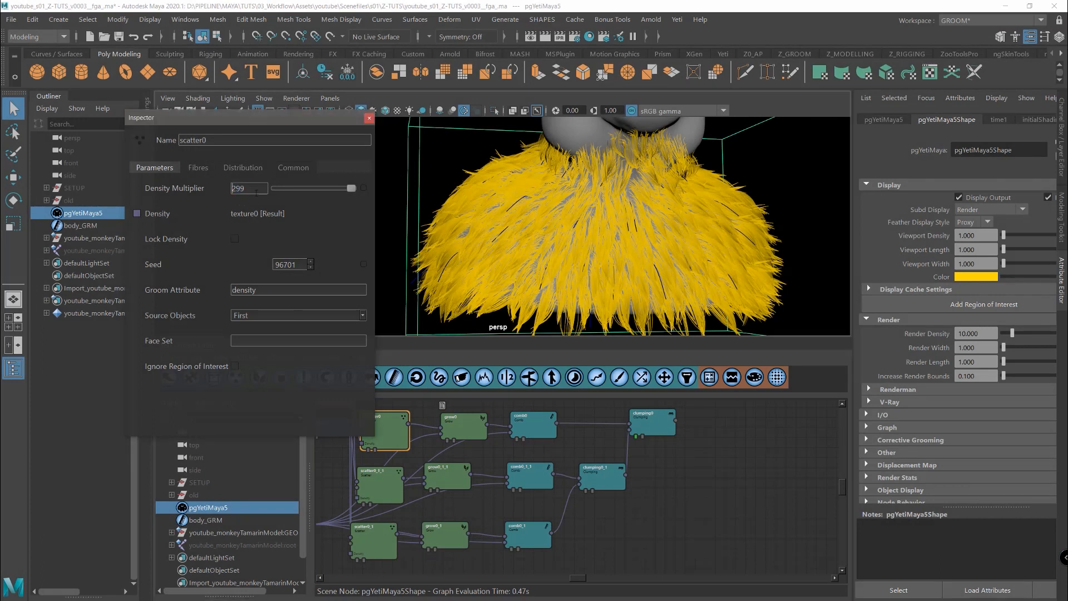
pyautogui.write('70')
pyautogui.press('Return')
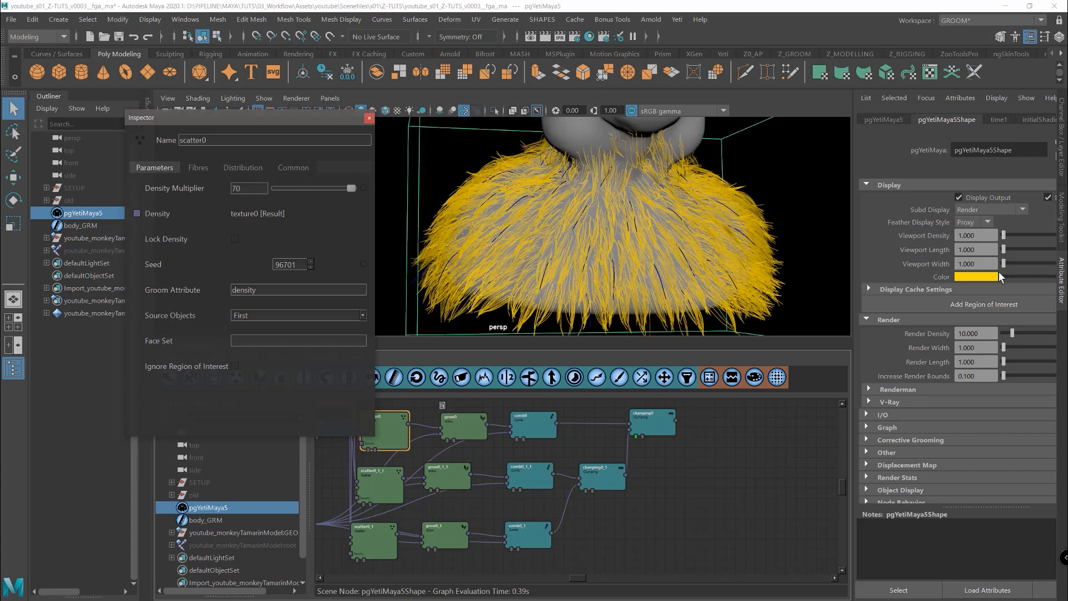
# Set the Yeti shape's Viewport Density to 5 and check the chest fur up close
pyautogui.moveTo(981, 231); pyautogui.dragTo(951, 235)
pyautogui.write('5')
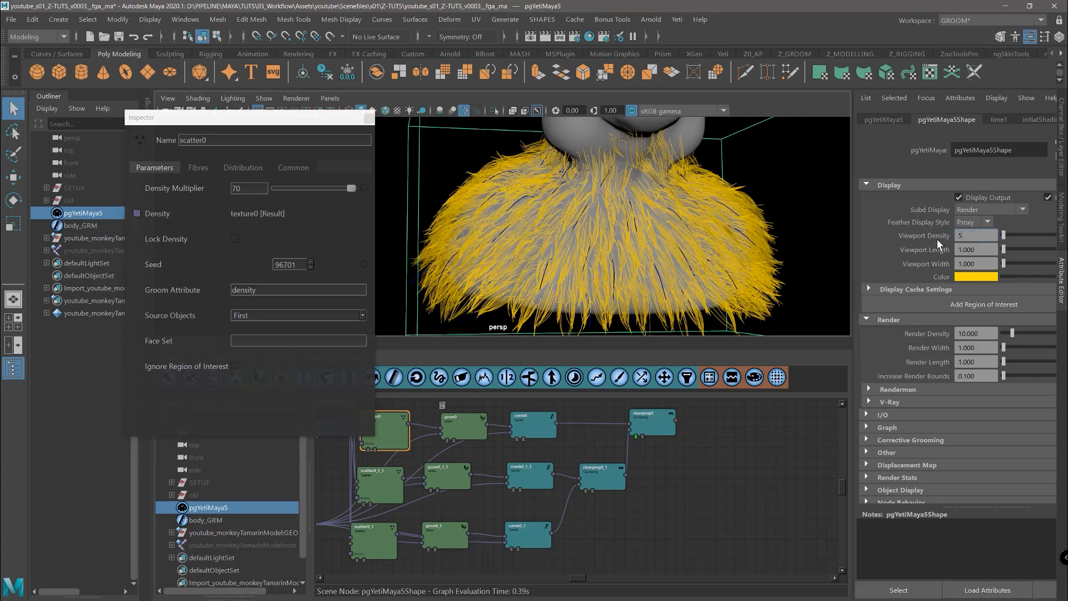
pyautogui.press('Return')
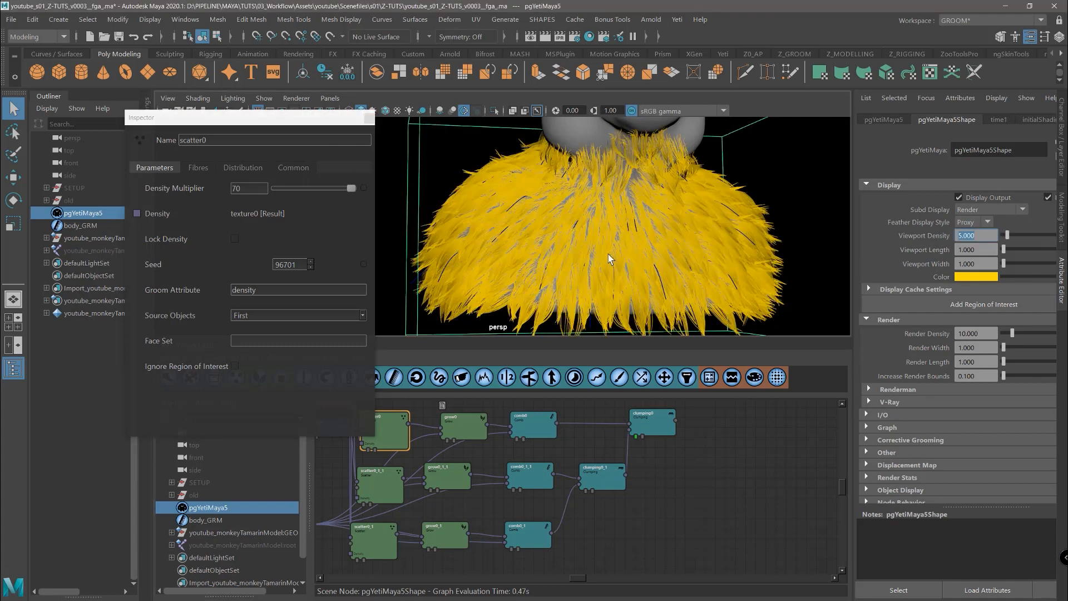
pyautogui.scroll(5, 640, 234)
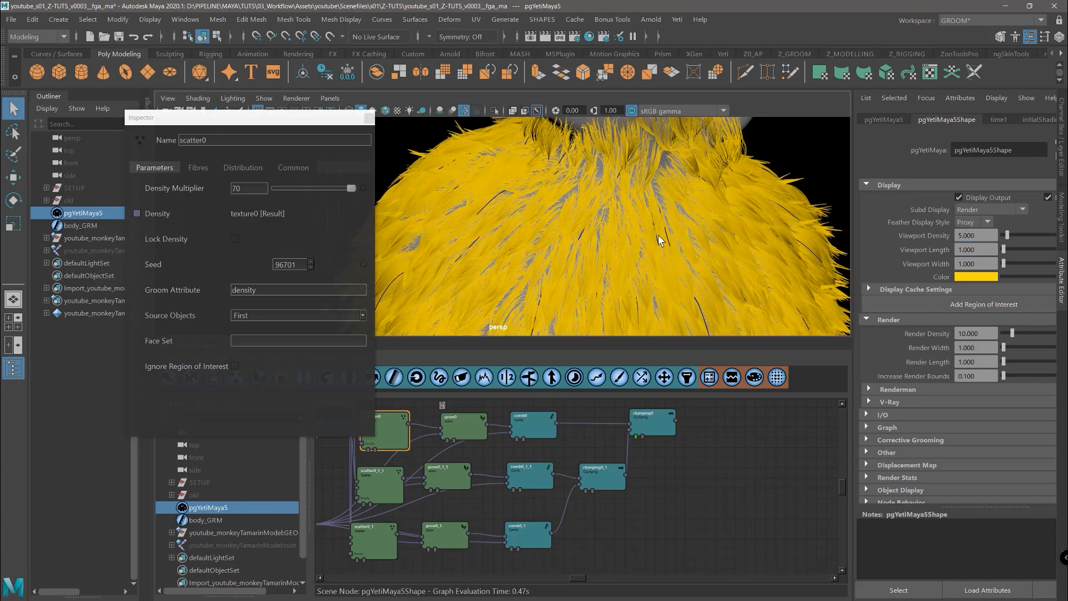
# Lower the Density Multiplier to 19 on scatter0_1_1 and to 3.5 on scatter0_1
pyautogui.click(391, 478)
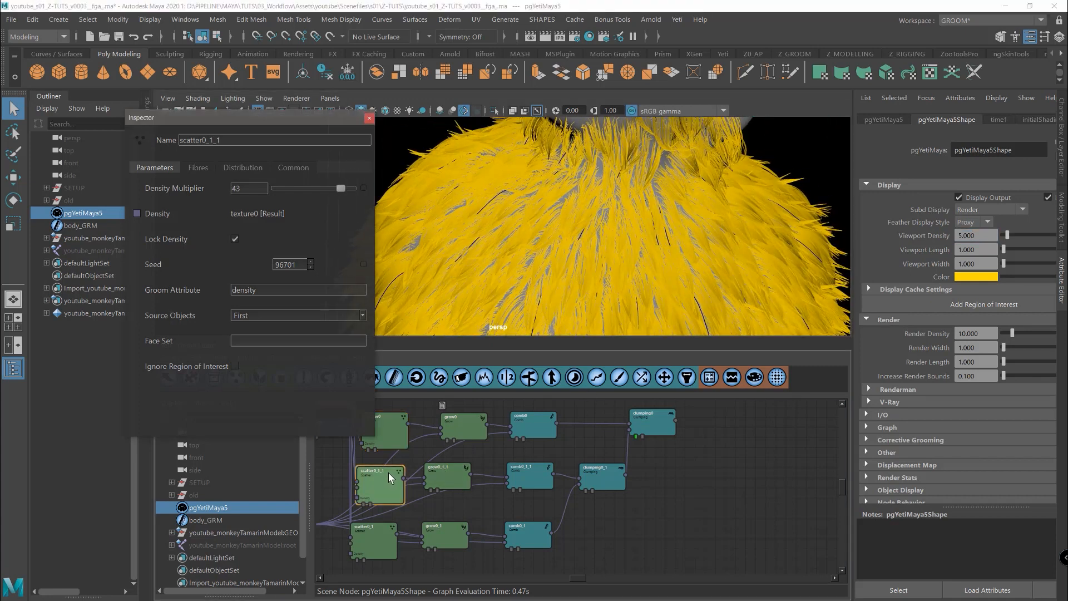
pyautogui.moveTo(391, 477); pyautogui.dragTo(385, 473)
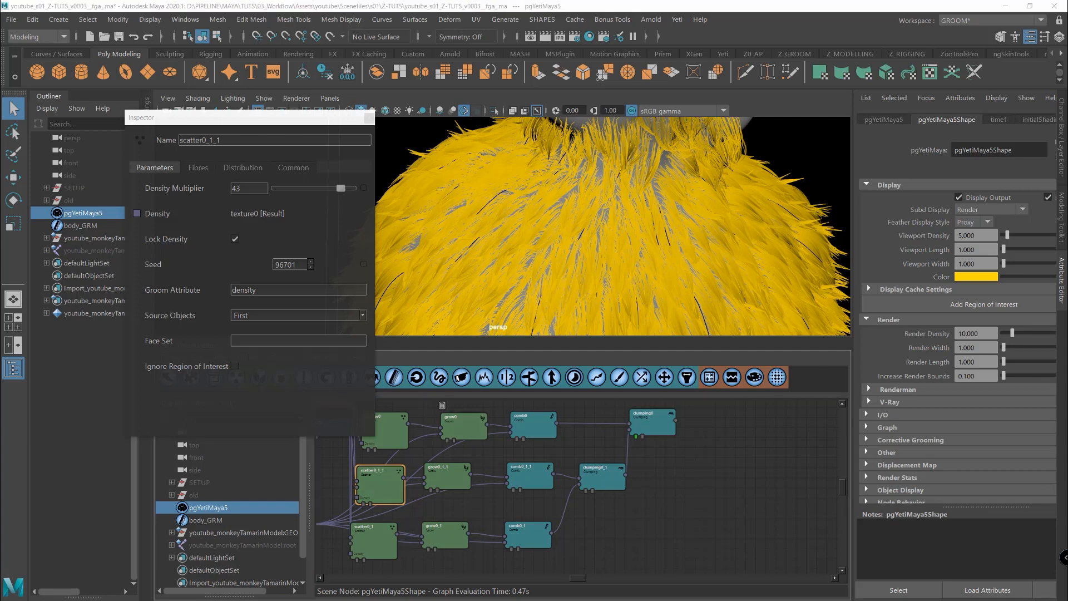
pyautogui.moveTo(340, 189); pyautogui.dragTo(300, 192)
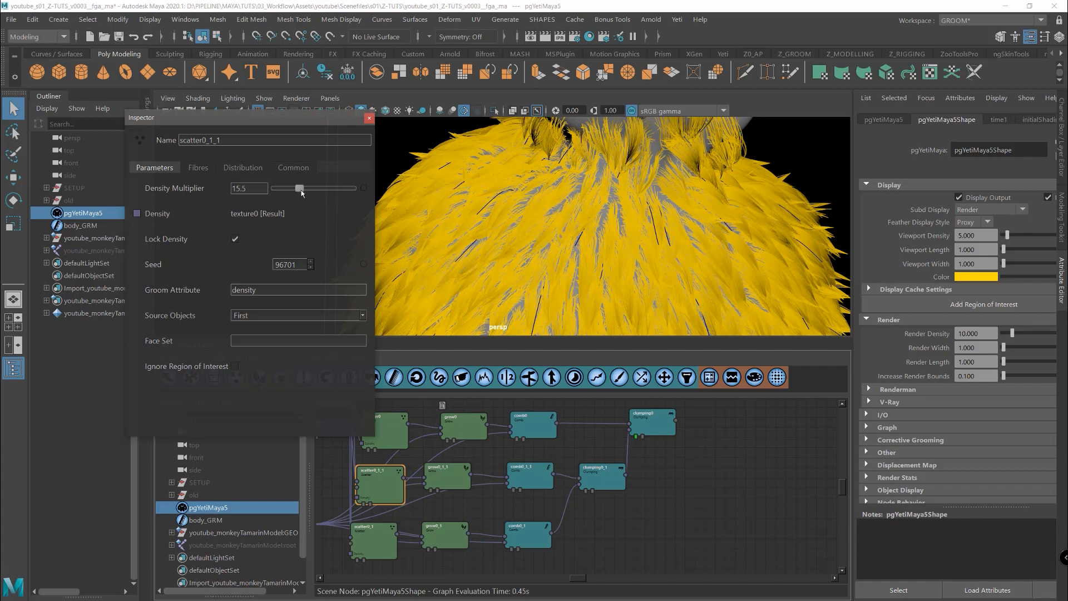
pyautogui.moveTo(298, 192); pyautogui.dragTo(304, 190)
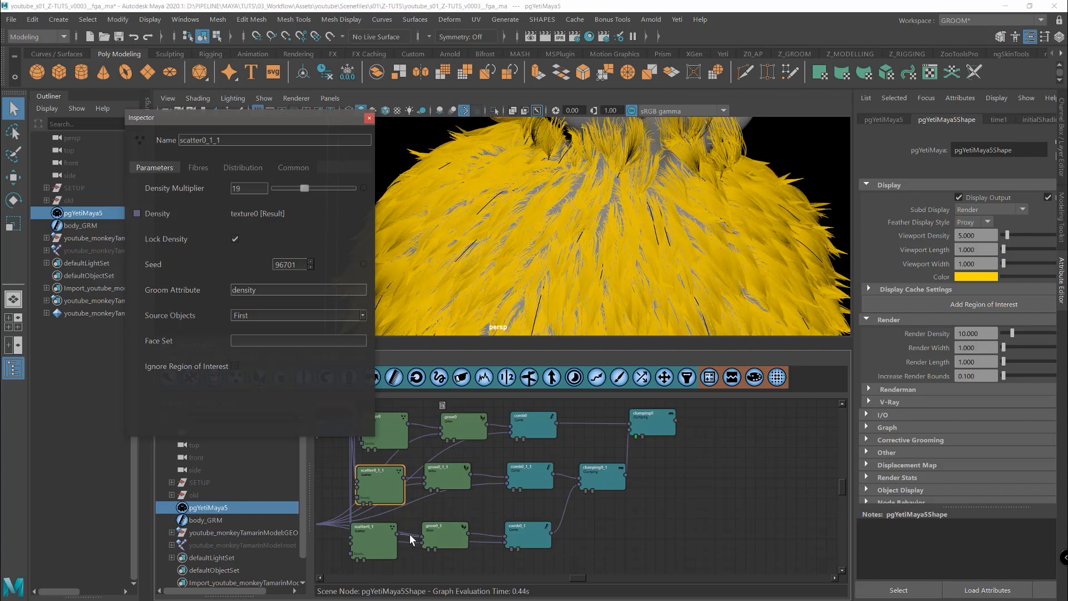
pyautogui.click(367, 537)
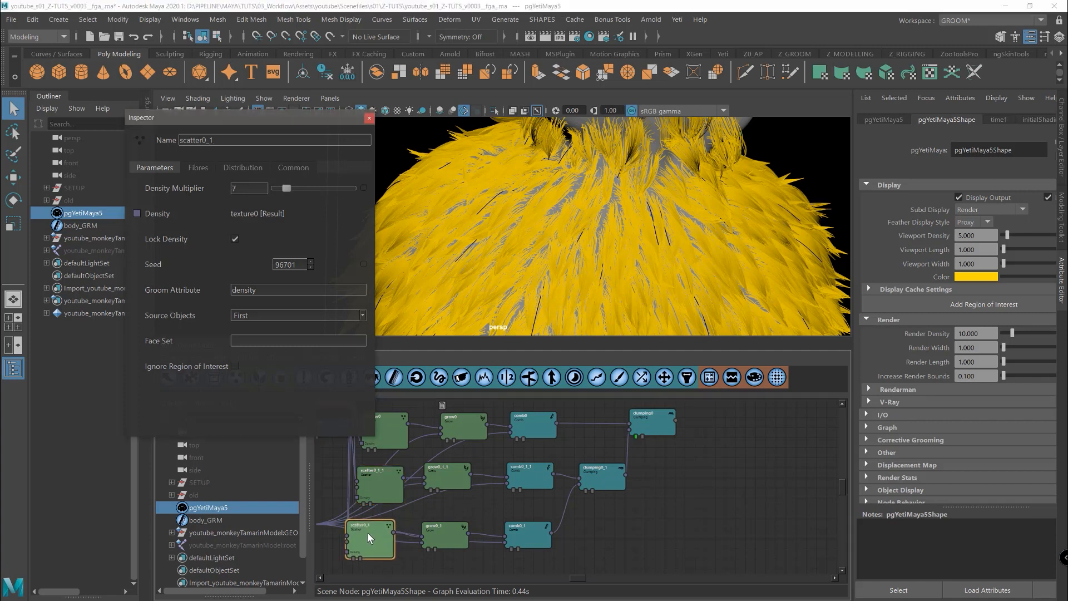
pyautogui.moveTo(285, 189); pyautogui.dragTo(282, 191)
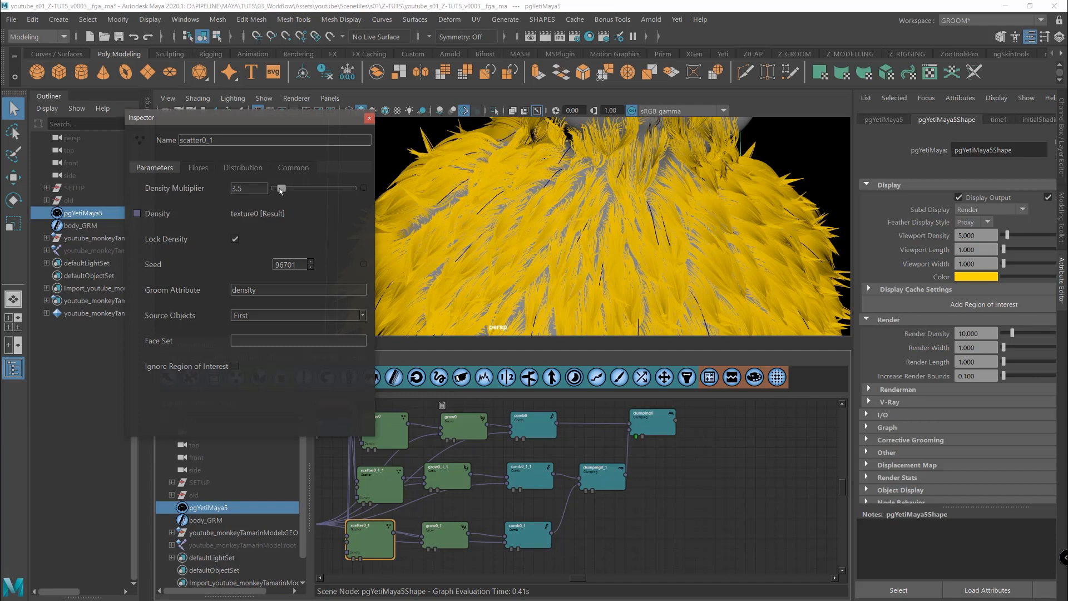
# Examine the size and layering of the chest fur clumps from the front, the side and close up
pyautogui.keyDown('alt'); pyautogui.moveTo(629, 262); pyautogui.dragTo(562, 189, button='right'); pyautogui.keyUp('alt')
pyautogui.keyDown('alt'); pyautogui.moveTo(562, 189); pyautogui.dragTo(498, 239); pyautogui.keyUp('alt')
pyautogui.keyDown('alt'); pyautogui.moveTo(497, 239); pyautogui.dragTo(543, 239, button='middle'); pyautogui.keyUp('alt')
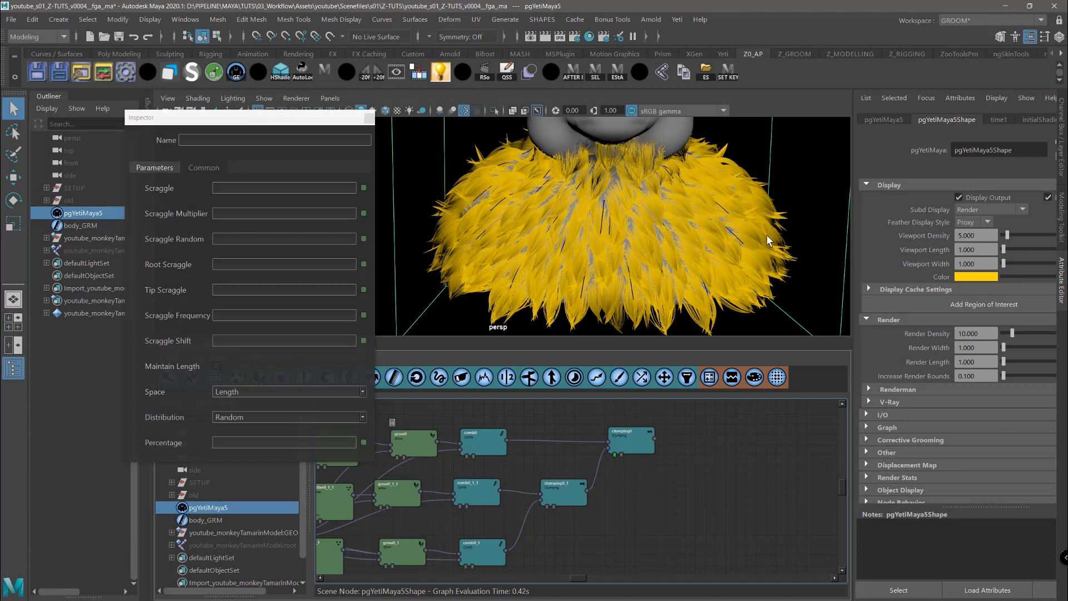
pyautogui.keyDown('alt'); pyautogui.moveTo(610, 263); pyautogui.dragTo(632, 219); pyautogui.keyUp('alt')
pyautogui.keyDown('alt'); pyautogui.moveTo(632, 219); pyautogui.dragTo(717, 241, button='middle'); pyautogui.keyUp('alt')
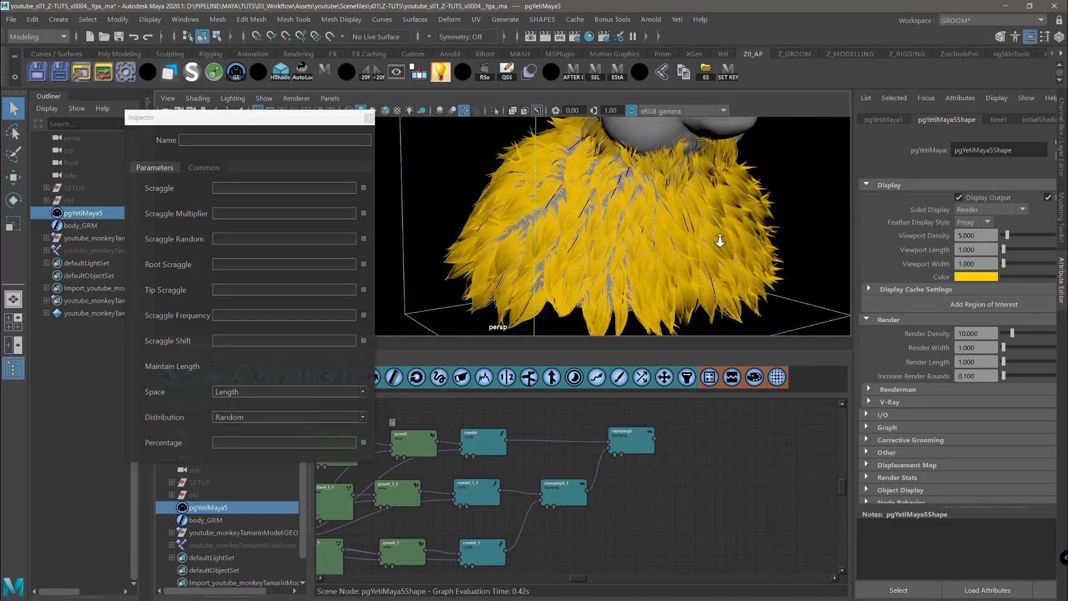
pyautogui.scroll(4, 629, 240)
pyautogui.keyDown('alt'); pyautogui.moveTo(629, 239); pyautogui.dragTo(570, 173); pyautogui.keyUp('alt')
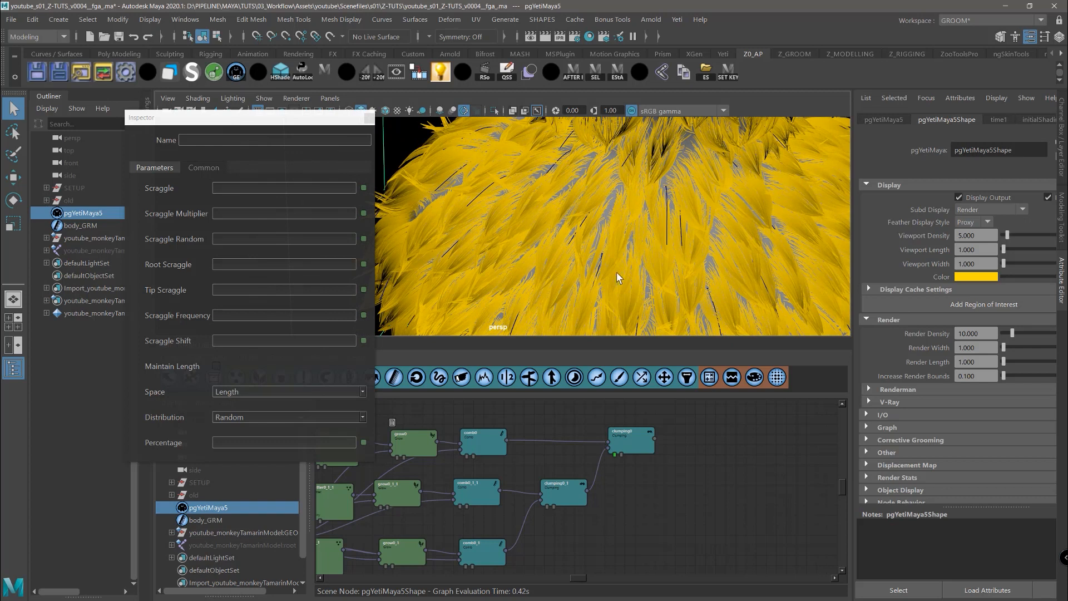
pyautogui.keyDown('alt'); pyautogui.moveTo(694, 222); pyautogui.dragTo(658, 212, button='middle'); pyautogui.keyUp('alt')
pyautogui.keyDown('alt'); pyautogui.moveTo(657, 211); pyautogui.dragTo(558, 298, button='right'); pyautogui.keyUp('alt')
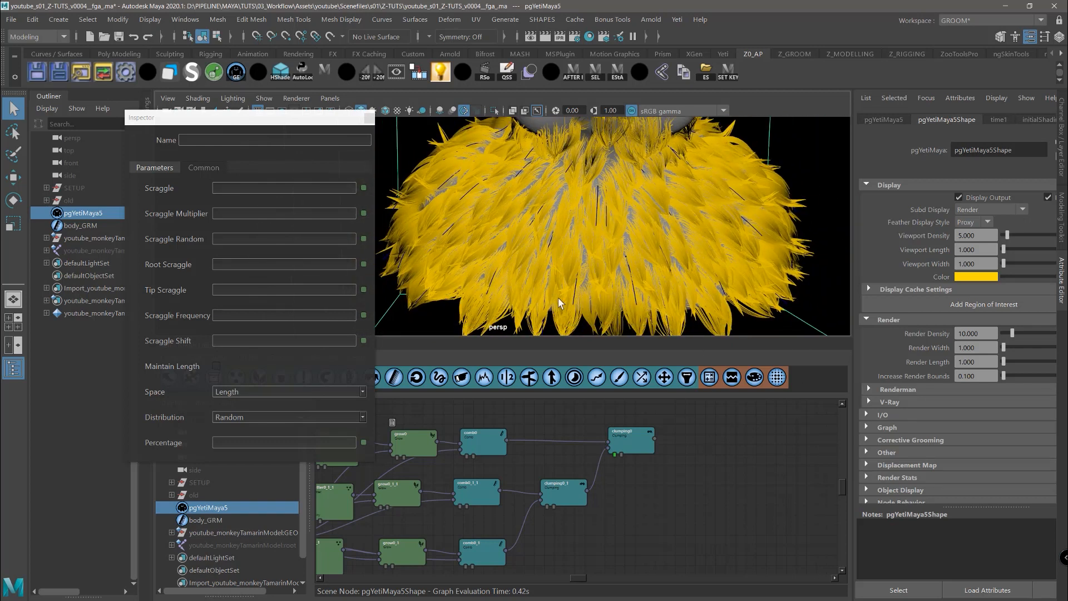
# Add a Scraggle node beside comb0_1, feed it from comb0_1 and display its output
pyautogui.click(596, 377)
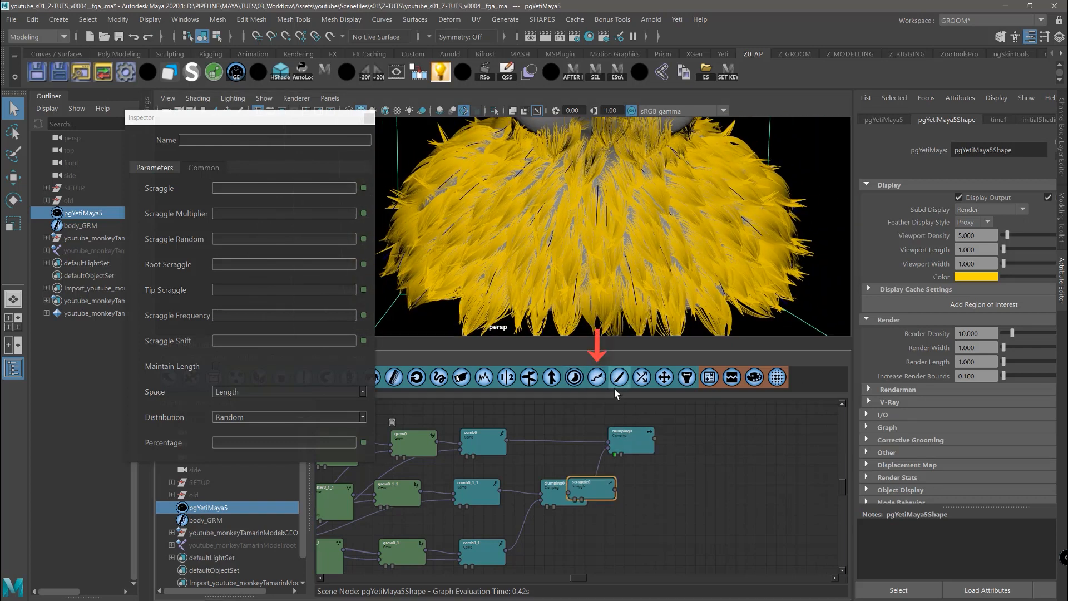
pyautogui.click(661, 499)
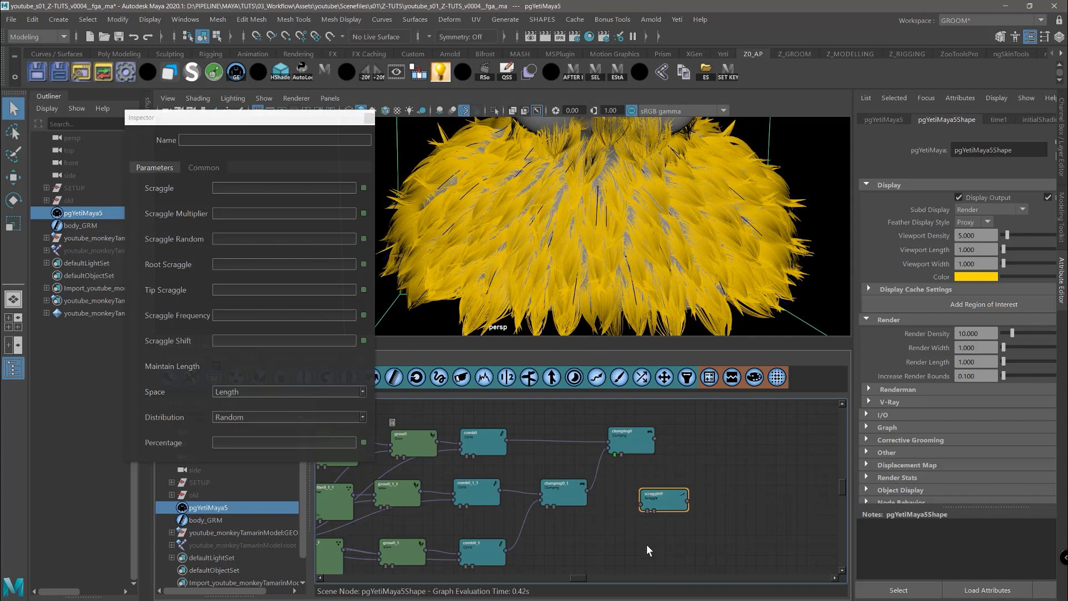
pyautogui.keyDown('alt'); pyautogui.moveTo(646, 545); pyautogui.dragTo(709, 505, button='middle'); pyautogui.keyUp('alt')
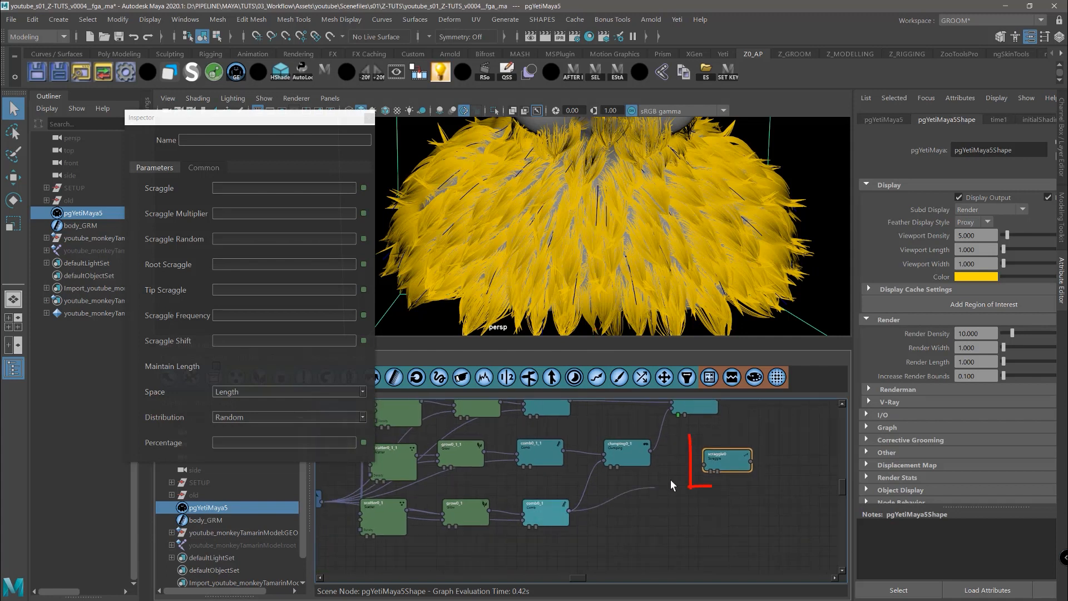
pyautogui.moveTo(671, 485); pyautogui.dragTo(695, 514)
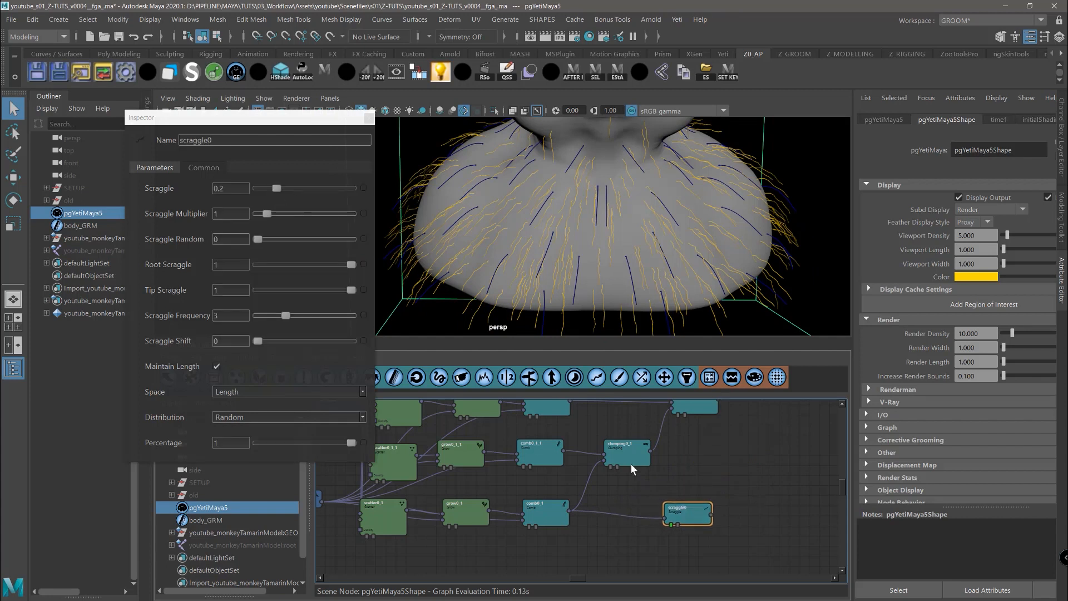
# Set scraggle0's Scraggle to 0.8 and its Scraggle Frequency to 4
pyautogui.moveTo(276, 188); pyautogui.dragTo(324, 188)
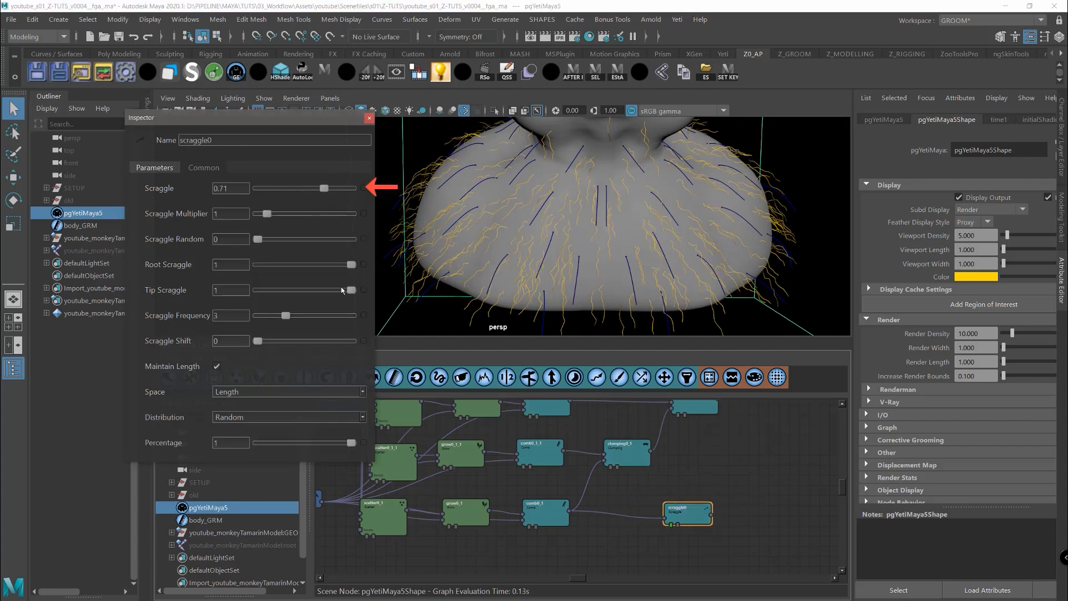
pyautogui.moveTo(279, 315); pyautogui.dragTo(266, 315)
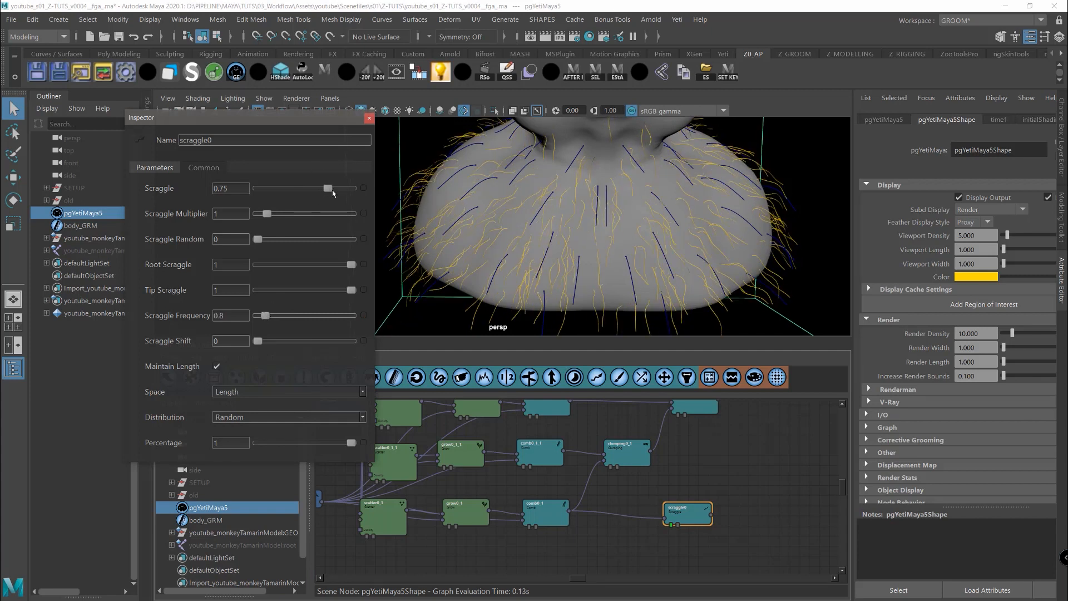
pyautogui.moveTo(330, 189)
pyautogui.mouseDown()
pyautogui.moveTo(260, 189)
pyautogui.moveTo(332, 189)
pyautogui.mouseUp()
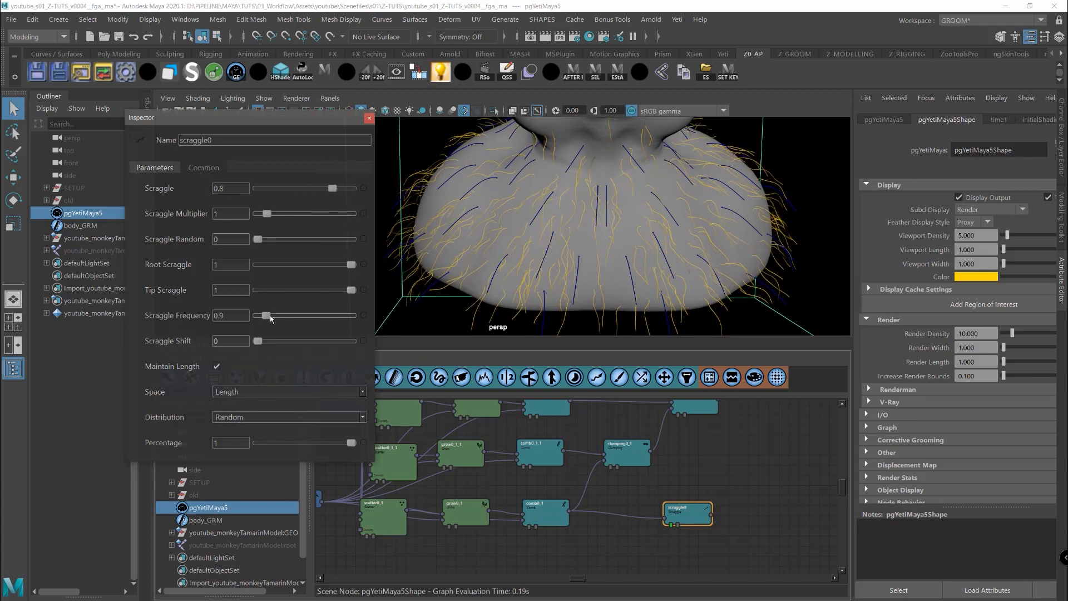
pyautogui.moveTo(271, 318); pyautogui.dragTo(304, 321)
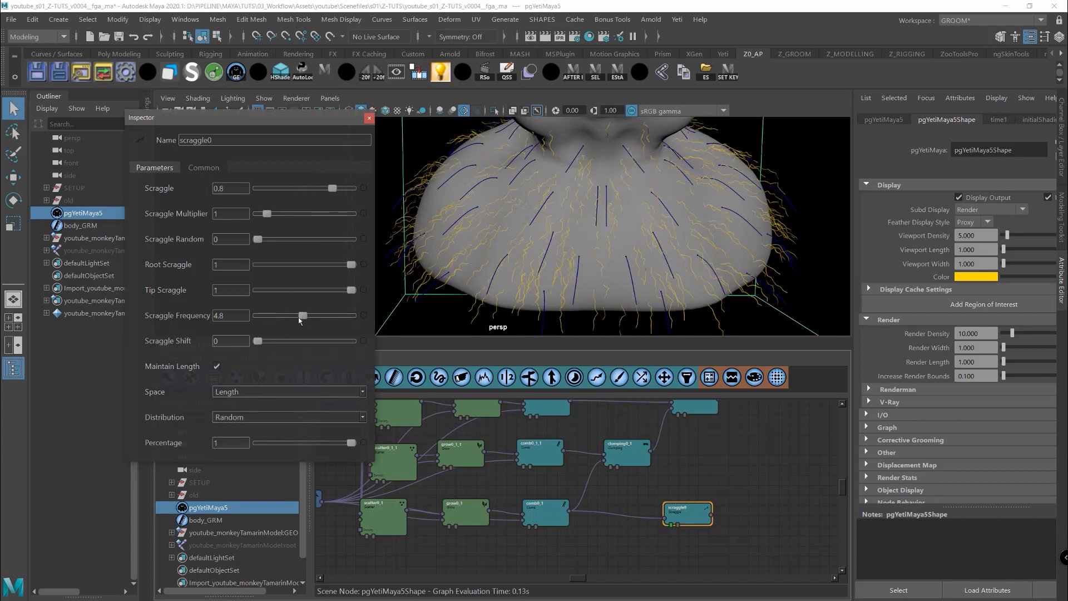
# Raise the Segment Count of grow0_1 to 34 and check the scraggled strands up close
pyautogui.click(466, 510)
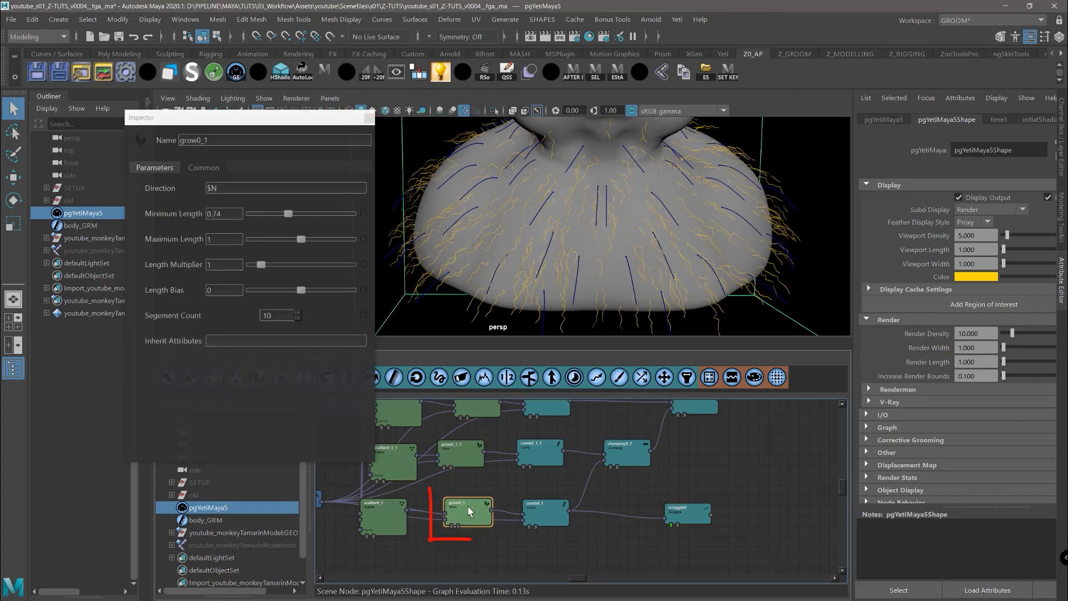
pyautogui.click(297, 312)
pyautogui.click(297, 313)
pyautogui.click(297, 313)
pyautogui.click(297, 312)
pyautogui.click(297, 312)
pyautogui.click(297, 312)
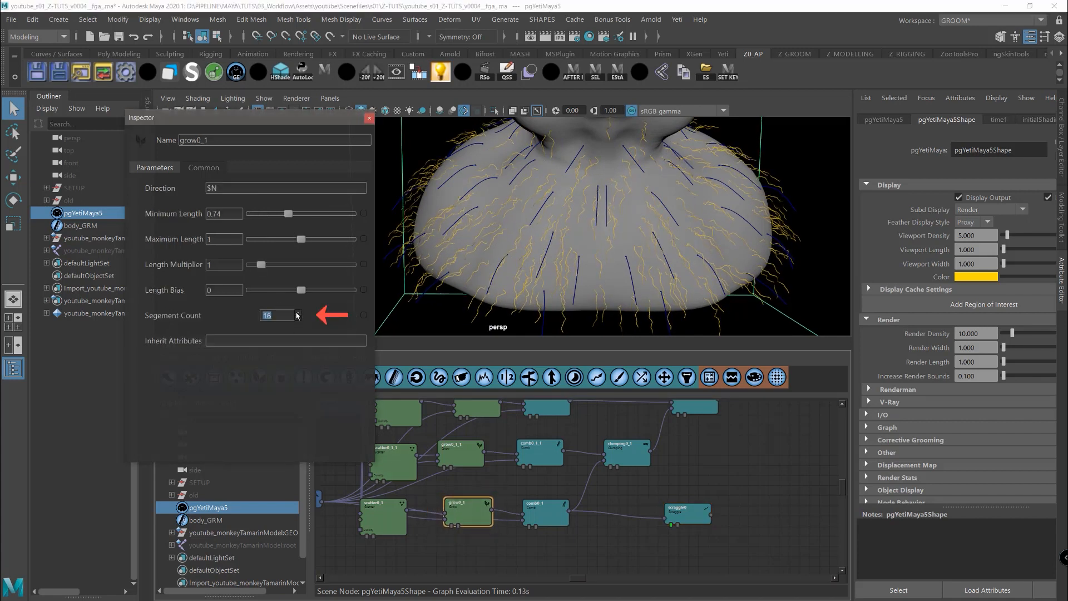
pyautogui.click(297, 312)
pyautogui.click(297, 313)
pyautogui.click(297, 313)
pyautogui.click(297, 312)
pyautogui.click(297, 313)
pyautogui.click(297, 312)
pyautogui.click(296, 313)
pyautogui.click(297, 313)
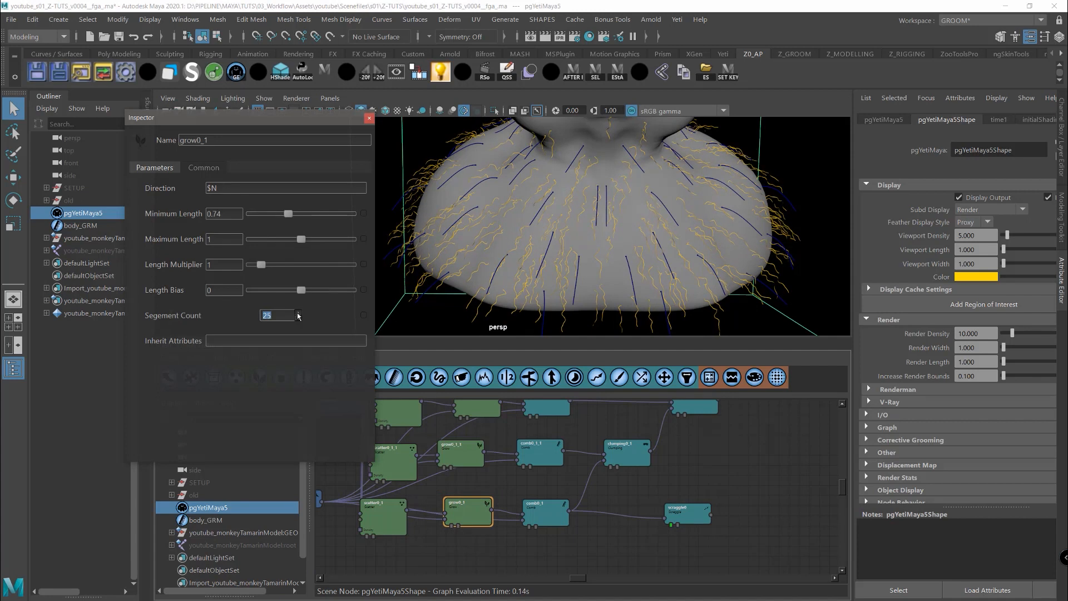
pyautogui.click(297, 312)
pyautogui.click(298, 313)
pyautogui.click(297, 312)
pyautogui.click(298, 312)
pyautogui.click(297, 312)
pyautogui.click(298, 312)
pyautogui.click(298, 313)
pyautogui.click(297, 313)
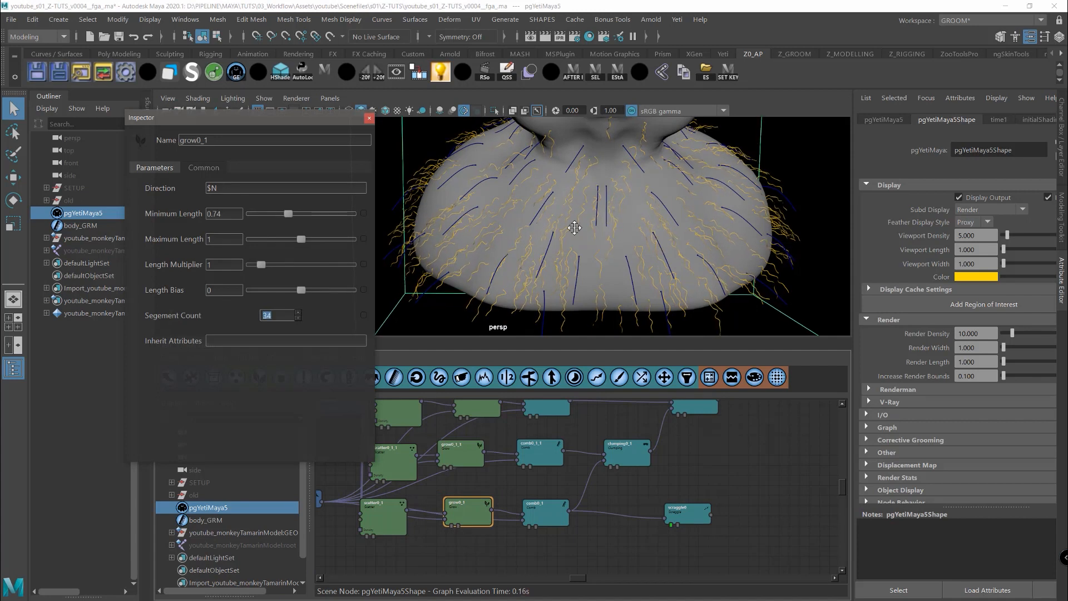
pyautogui.scroll(6, 573, 227)
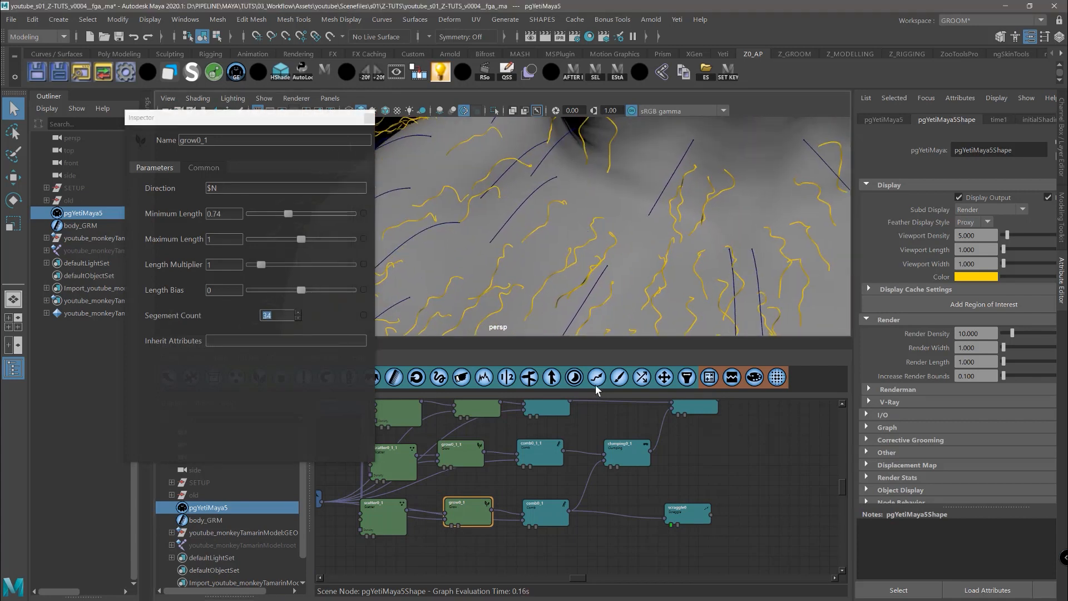
# Check the settings of scraggle0 and the segment count of grow0, and lower grow0_1's Segment Count to 33
pyautogui.click(687, 514)
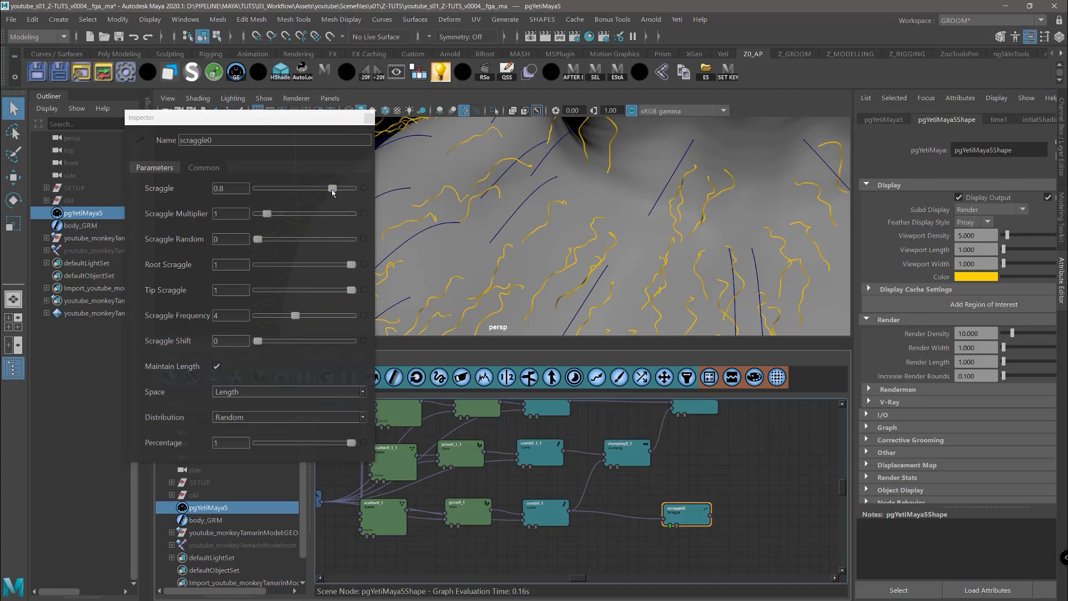
pyautogui.click(471, 508)
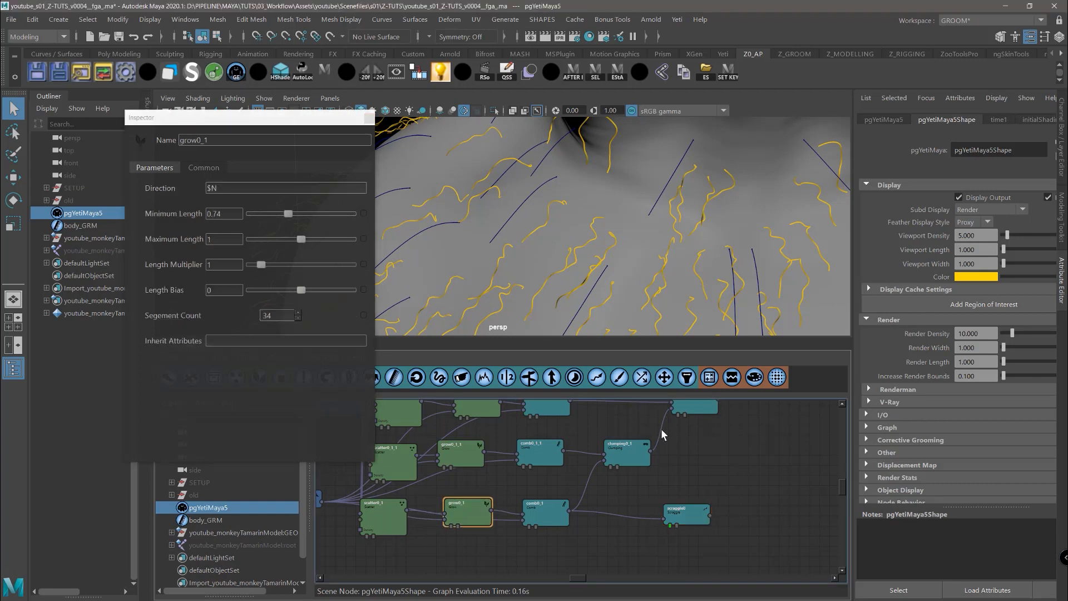
pyautogui.moveTo(505, 410); pyautogui.dragTo(514, 452, button='middle')
pyautogui.click(488, 447)
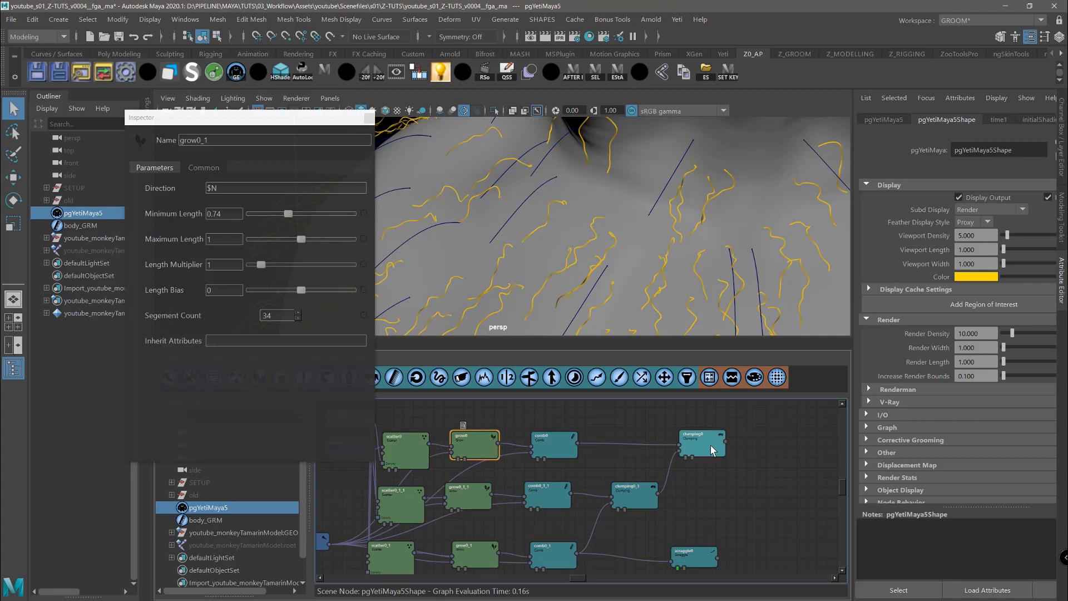
pyautogui.click(477, 446)
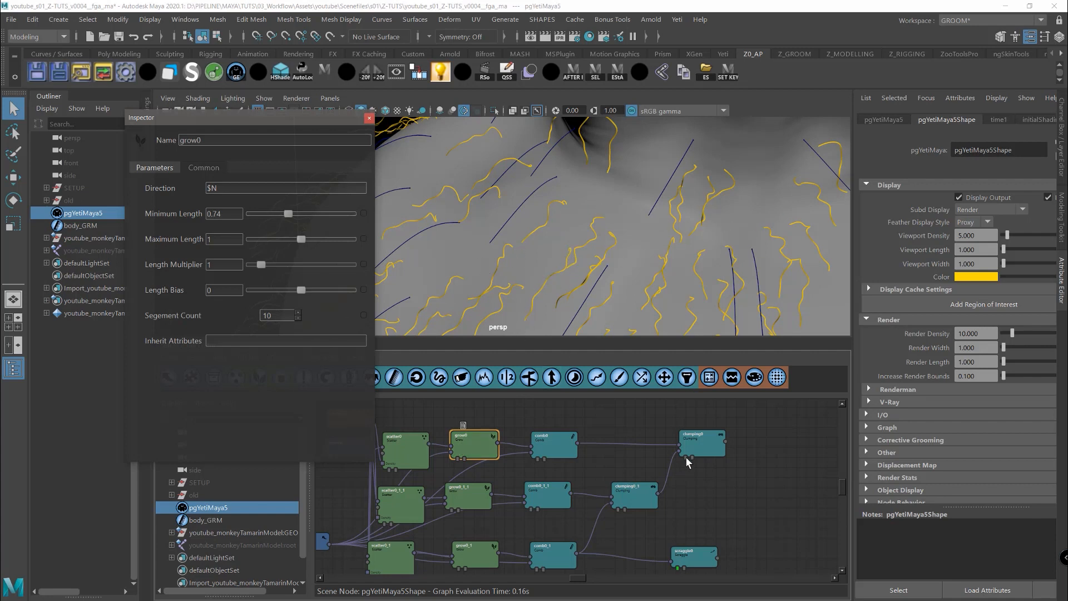
pyautogui.keyDown('alt'); pyautogui.moveTo(678, 482); pyautogui.dragTo(716, 502, button='middle'); pyautogui.keyUp('alt')
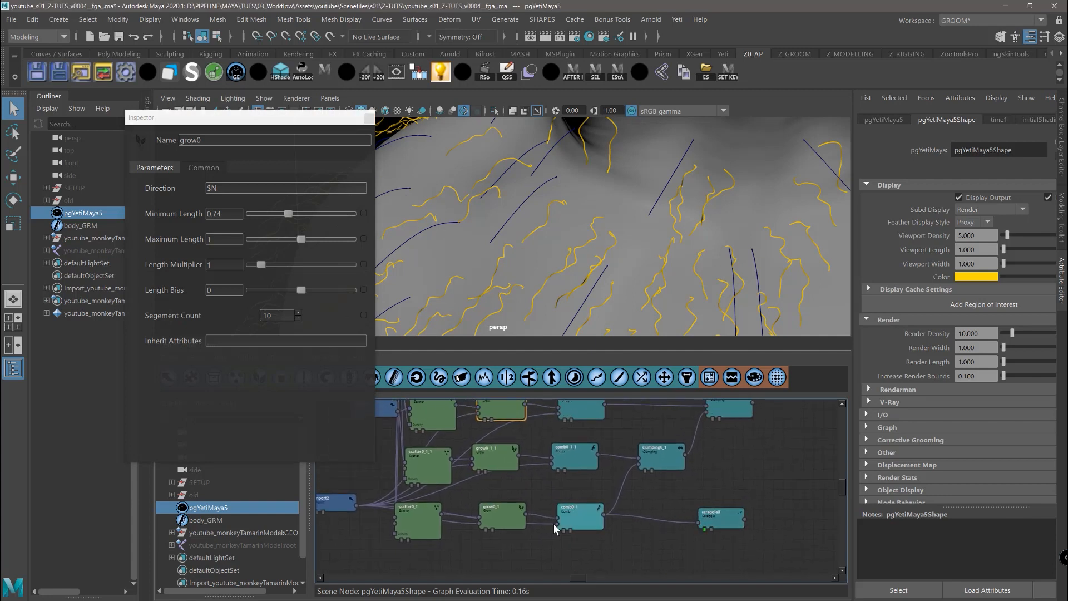
pyautogui.click(501, 514)
pyautogui.scroll(-1, 289, 316)
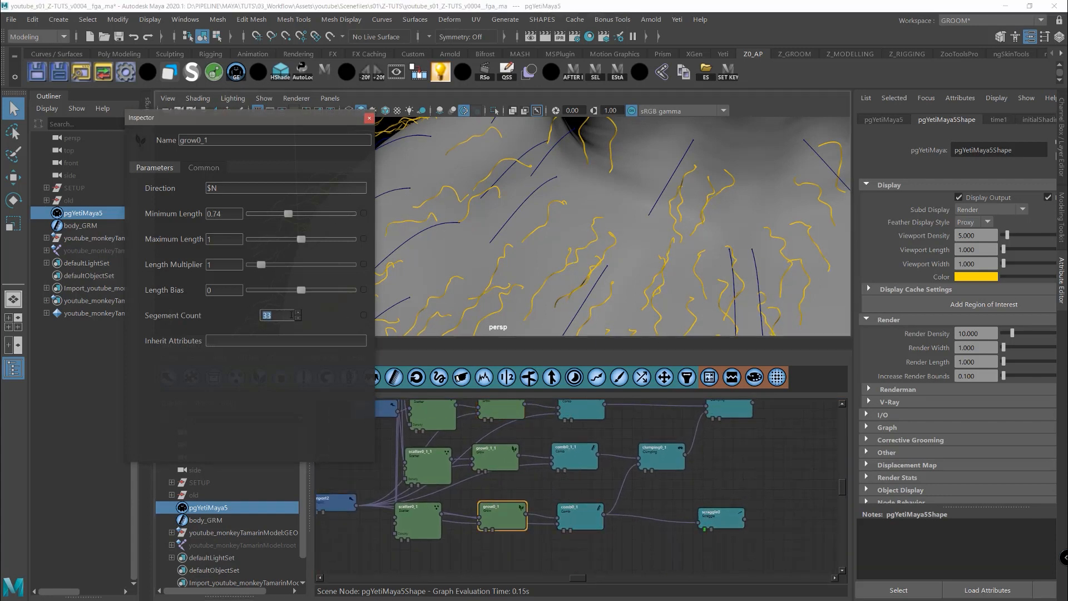
# Insert scraggle0 between comb0_1 and clumping0_1, spacing out the nodes, and display the output of clumping0
pyautogui.moveTo(746, 522); pyautogui.dragTo(684, 518)
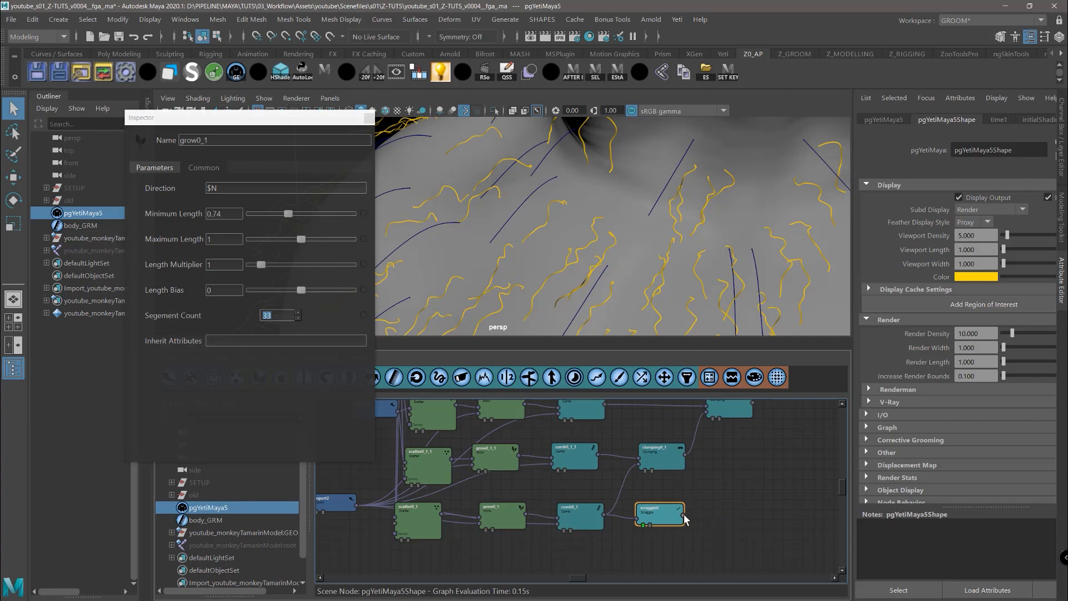
pyautogui.moveTo(640, 461); pyautogui.dragTo(686, 460)
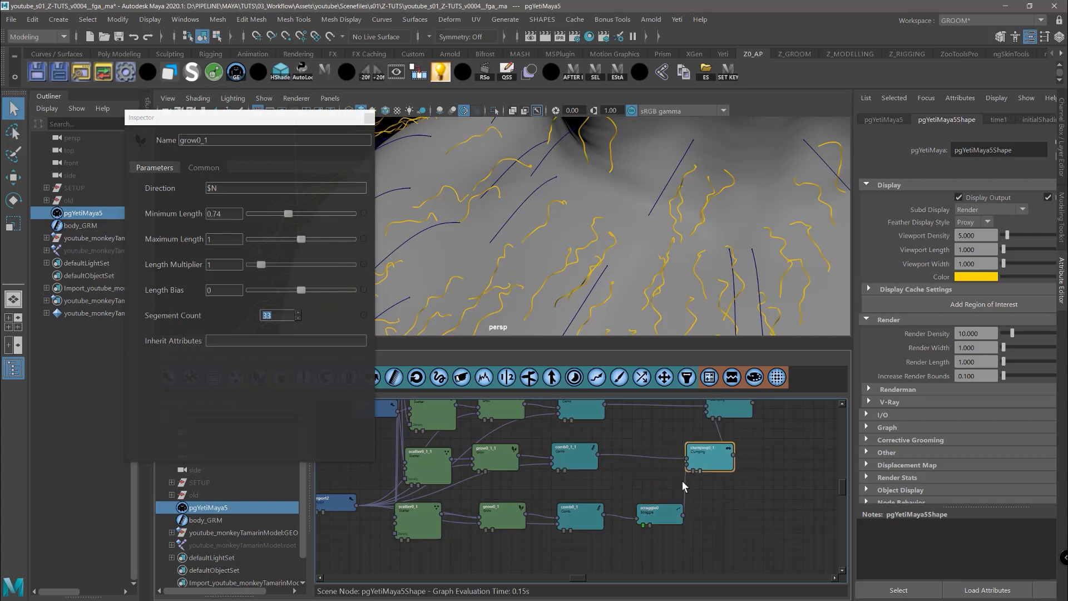
pyautogui.moveTo(667, 526); pyautogui.dragTo(643, 525)
pyautogui.moveTo(735, 413); pyautogui.dragTo(771, 415)
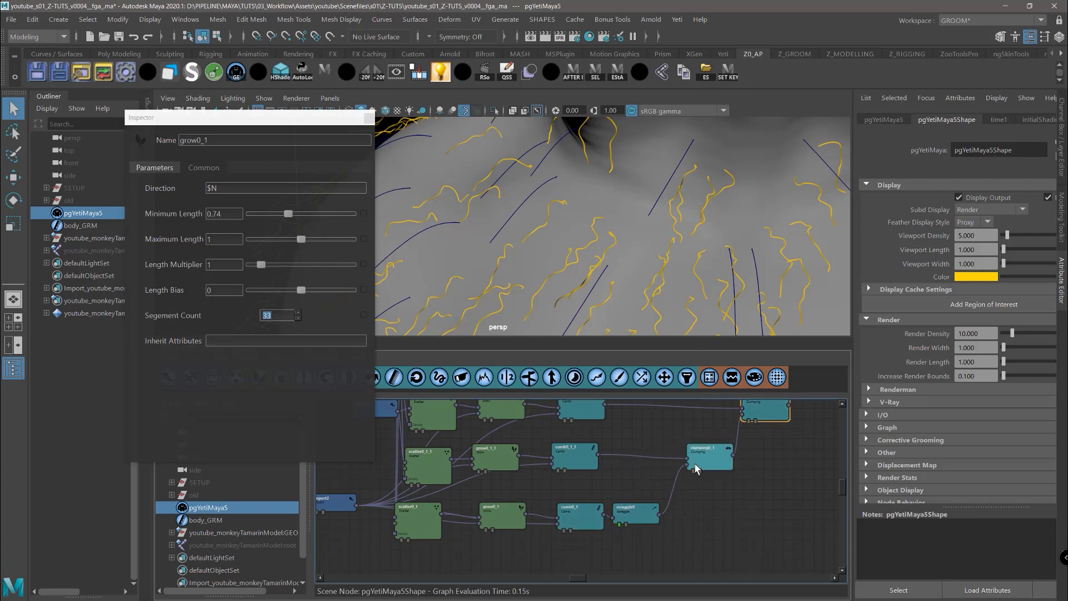
pyautogui.click(693, 470)
pyautogui.click(749, 420)
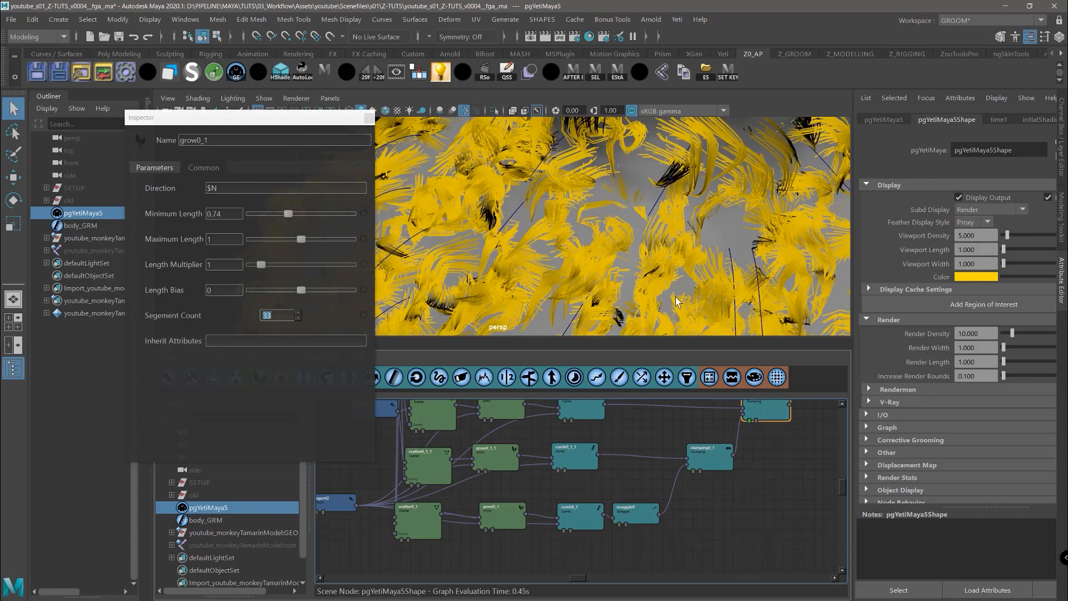
pyautogui.scroll(-5, 635, 216)
pyautogui.scroll(3, 659, 245)
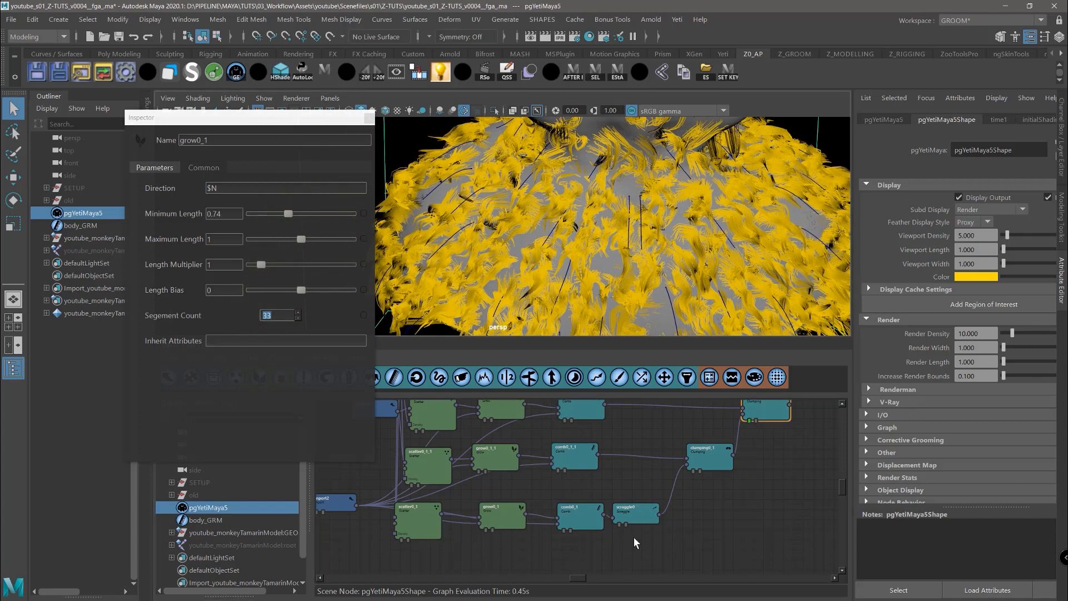
# Reduce scraggle0's Scraggle to 0.07 and its Scraggle Frequency to 1.1
pyautogui.click(634, 512)
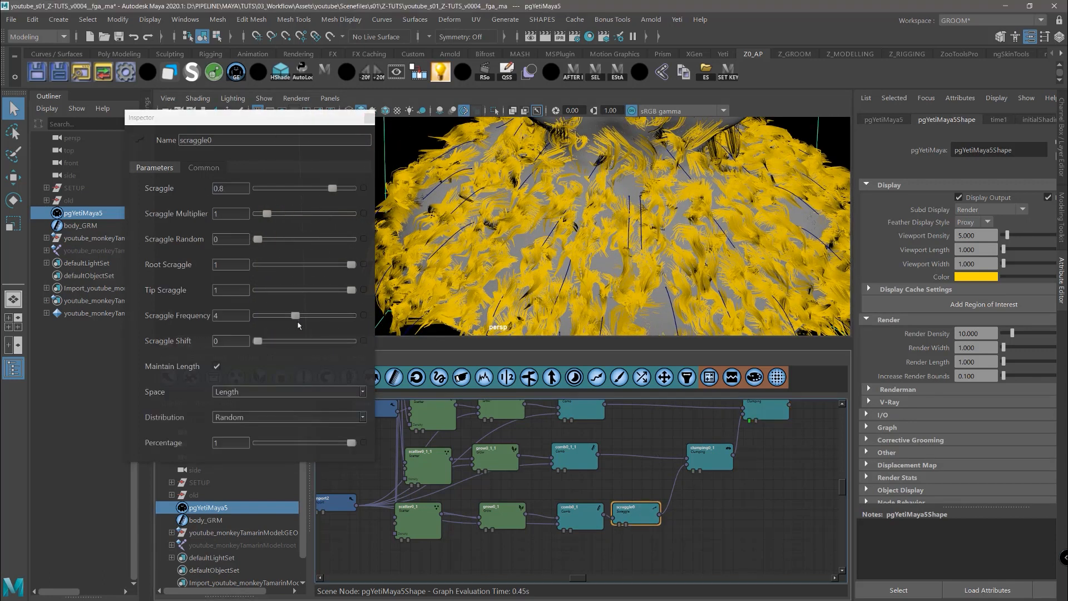
pyautogui.moveTo(296, 316); pyautogui.dragTo(269, 320)
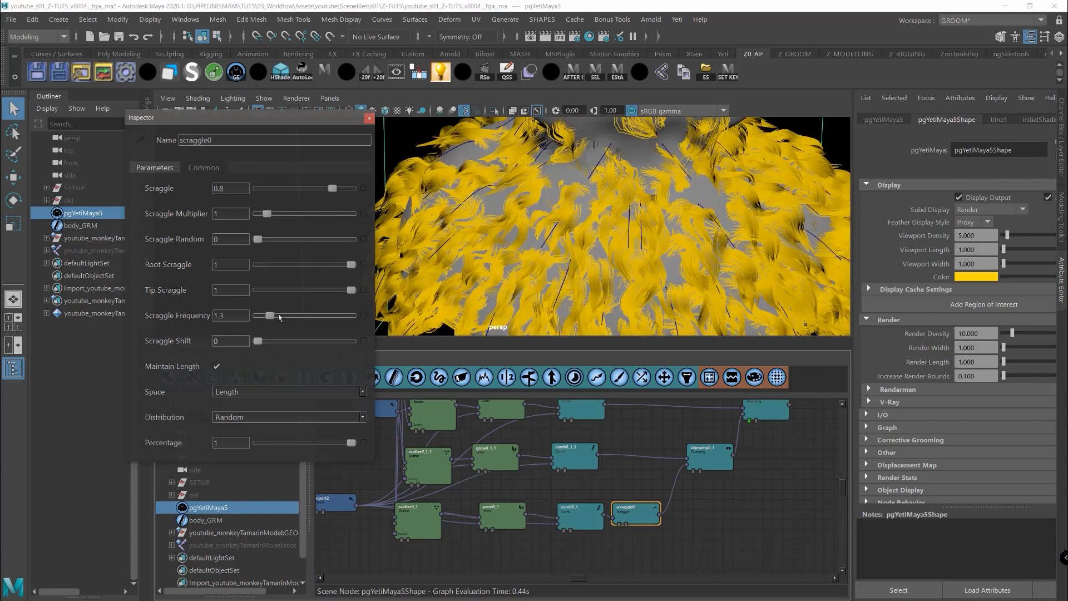
pyautogui.moveTo(307, 189); pyautogui.dragTo(264, 190)
pyautogui.moveTo(271, 189); pyautogui.dragTo(265, 188)
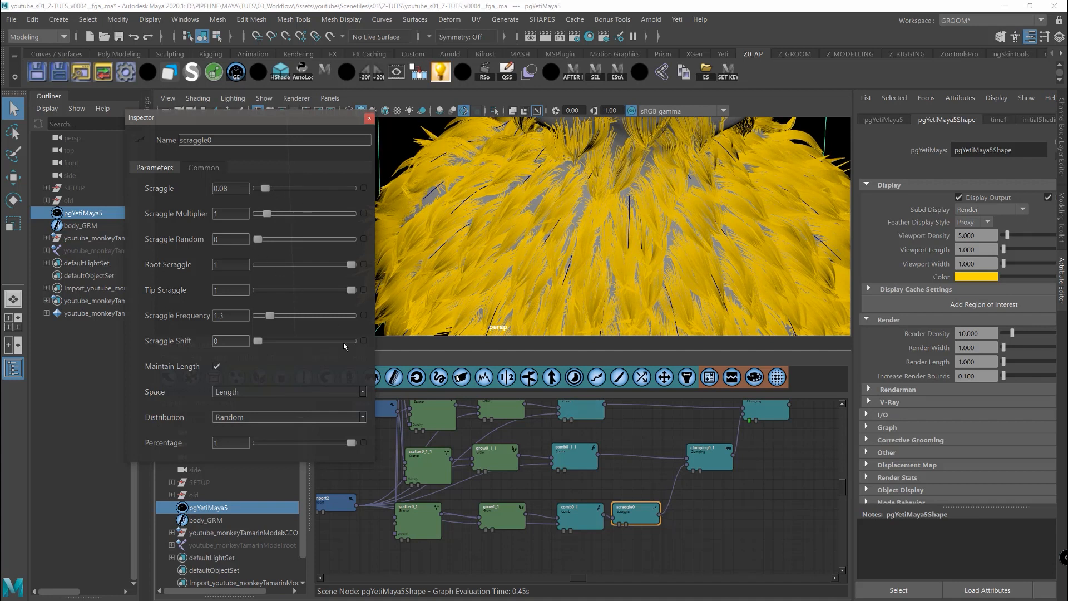
pyautogui.moveTo(269, 317); pyautogui.dragTo(267, 316)
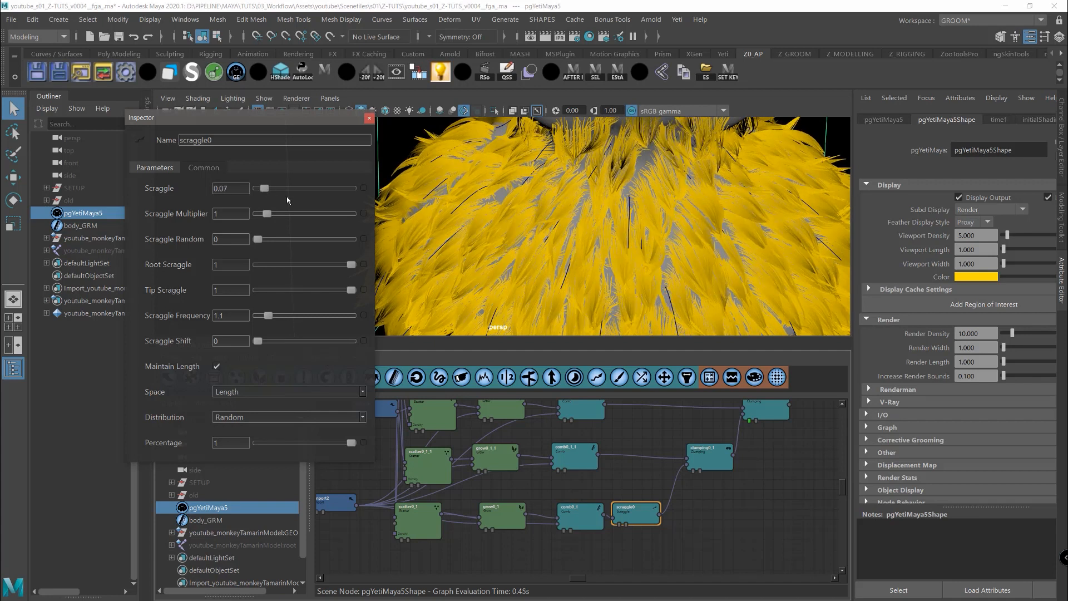
# Disable and re-enable scraggle0 to compare the chest fur with and without it
pyautogui.click(625, 523)
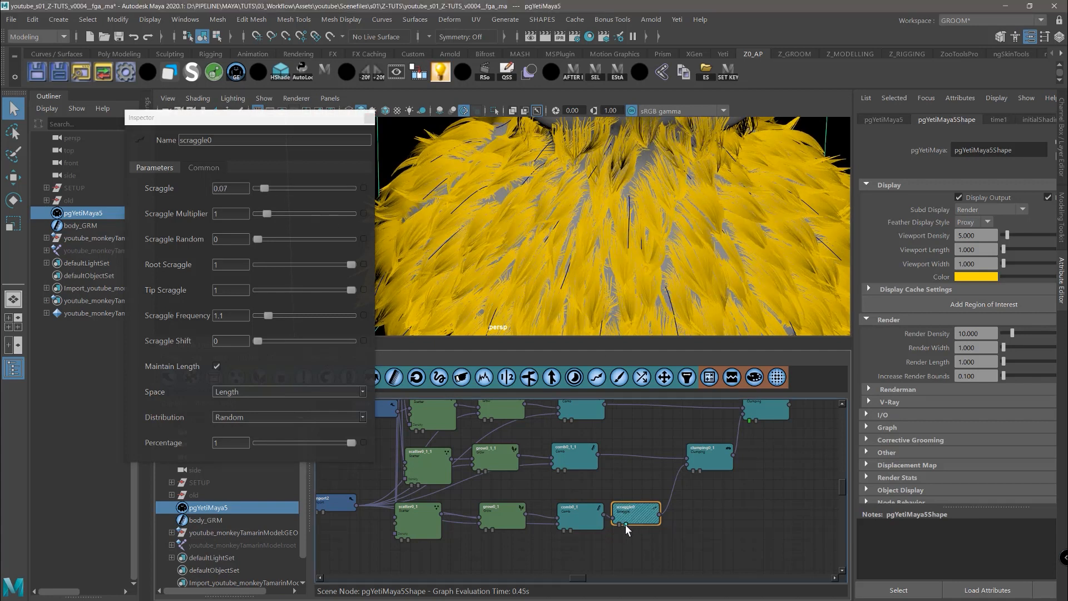
pyautogui.press('d')
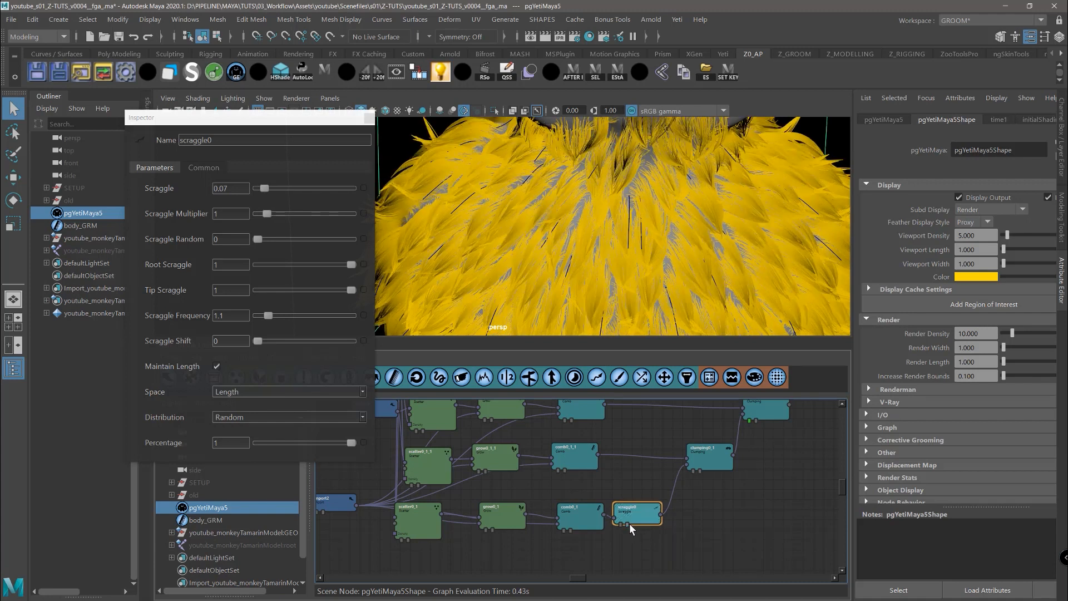
pyautogui.press('d')
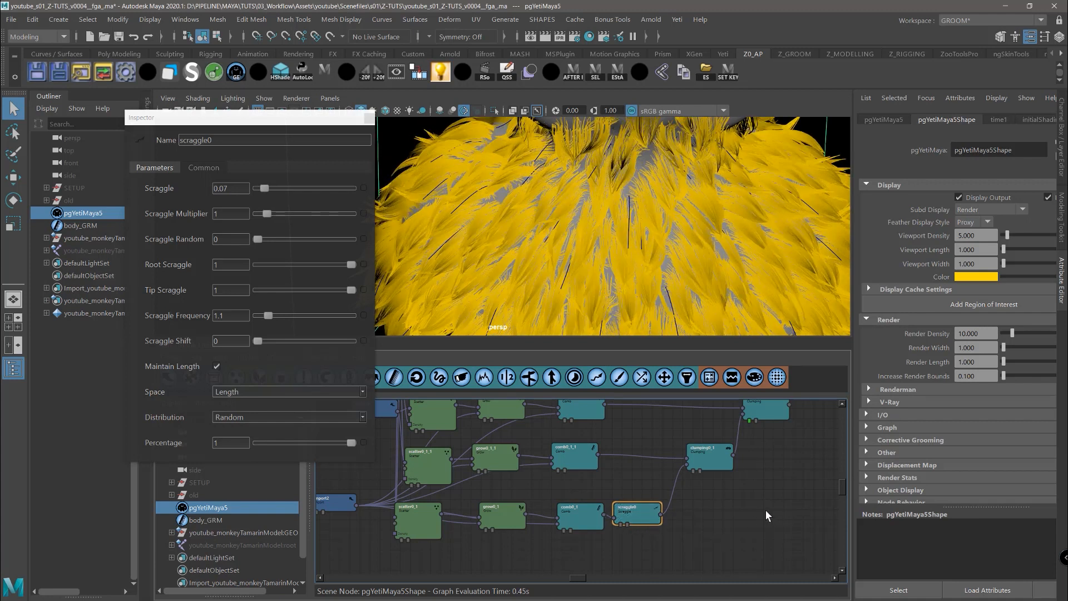
# Duplicate scraggle0 and connect the copy between clumping0_1 and clumping0
pyautogui.hotkey('ctrl', 'd')
pyautogui.moveTo(596, 498); pyautogui.dragTo(775, 471)
pyautogui.moveTo(759, 427); pyautogui.dragTo(743, 414)
pyautogui.moveTo(754, 410); pyautogui.dragTo(818, 413)
pyautogui.moveTo(774, 470); pyautogui.dragTo(769, 446)
pyautogui.keyDown('alt'); pyautogui.moveTo(835, 482); pyautogui.dragTo(735, 505, button='middle'); pyautogui.keyUp('alt')
pyautogui.moveTo(727, 435); pyautogui.dragTo(745, 432)
# Set scraggle0_1's Scraggle to 0.18, comparing the fur with the node disabled and enabled
pyautogui.click(669, 479)
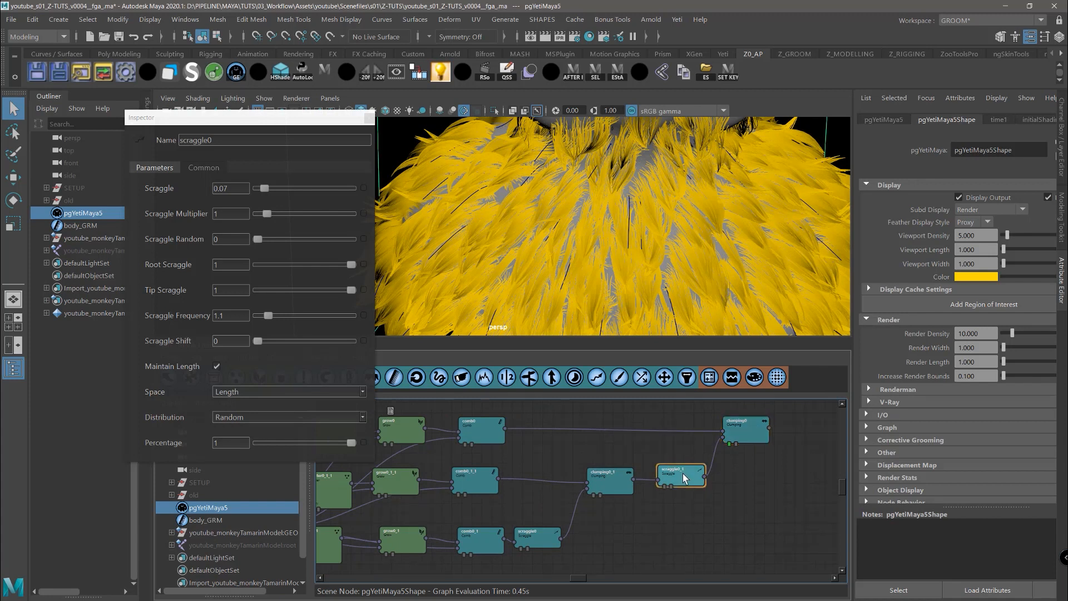
pyautogui.moveTo(267, 191); pyautogui.dragTo(295, 189)
pyautogui.scroll(5, 605, 242)
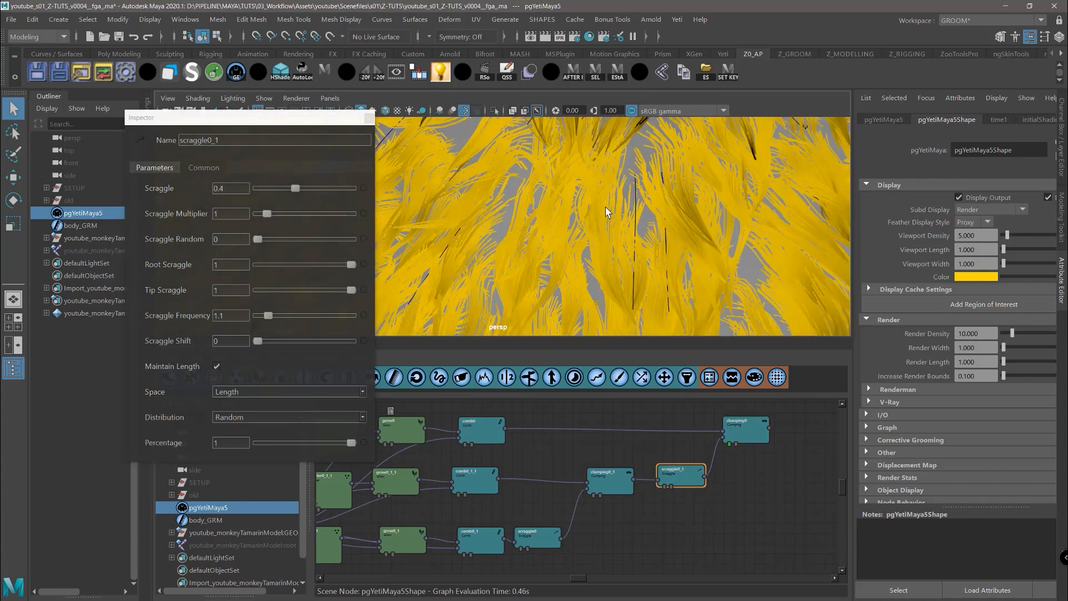
pyautogui.keyDown('alt'); pyautogui.moveTo(663, 245); pyautogui.dragTo(537, 266, button='right'); pyautogui.keyUp('alt')
pyautogui.moveTo(288, 188)
pyautogui.mouseDown()
pyautogui.moveTo(305, 189)
pyautogui.moveTo(269, 189)
pyautogui.mouseUp()
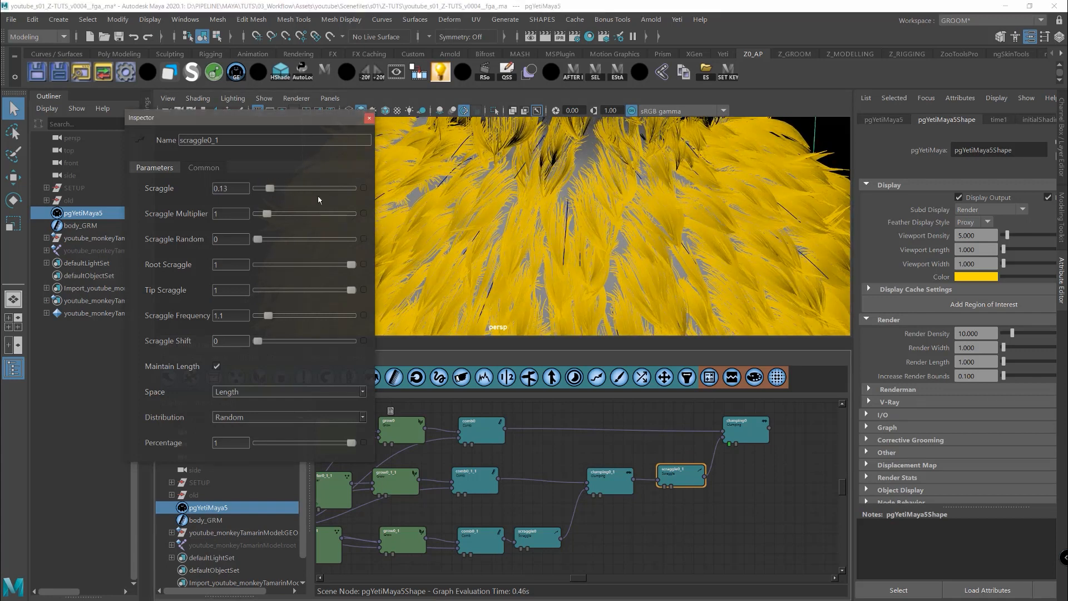
pyautogui.keyDown('alt'); pyautogui.moveTo(619, 285); pyautogui.dragTo(501, 303, button='right'); pyautogui.keyUp('alt')
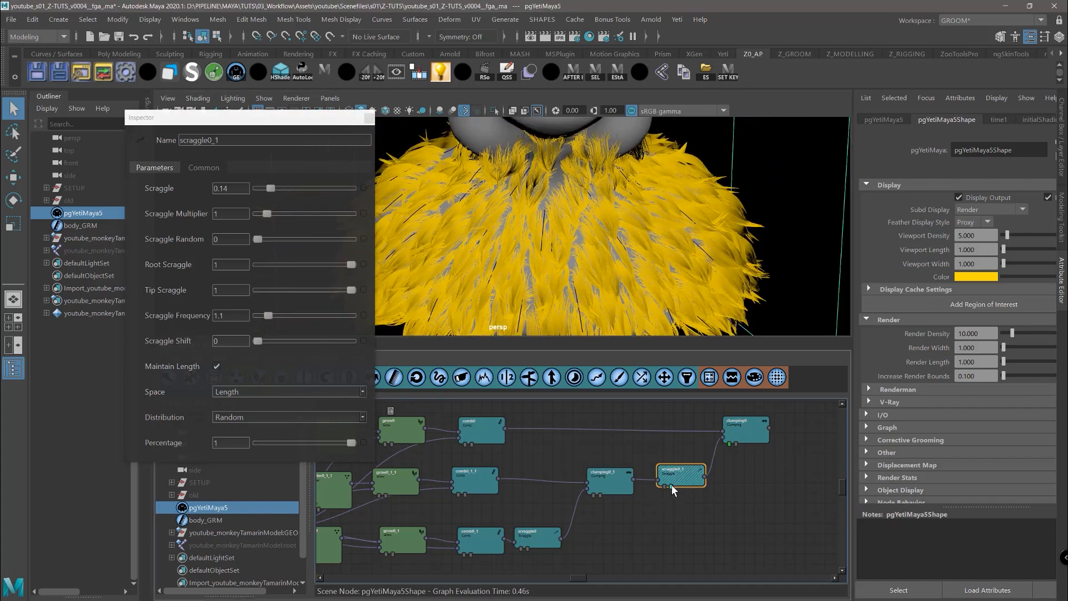
pyautogui.click(672, 486)
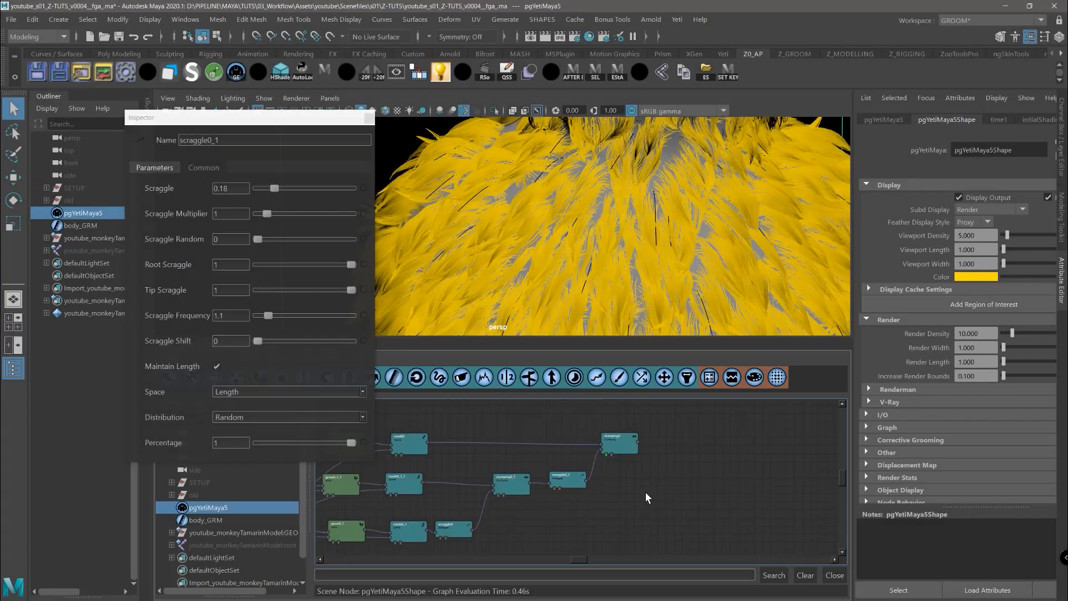
# Paste a copy of scraggle0_1, feed it from clumping0 and display its output on the chest fur
pyautogui.hotkey('ctrl', 'v')
pyautogui.moveTo(606, 495); pyautogui.dragTo(680, 460)
pyautogui.keyDown('alt'); pyautogui.moveTo(679, 447); pyautogui.dragTo(785, 489, button='right'); pyautogui.keyUp('alt')
pyautogui.keyDown('alt'); pyautogui.moveTo(786, 489); pyautogui.dragTo(725, 493, button='middle'); pyautogui.keyUp('alt')
pyautogui.moveTo(612, 449); pyautogui.dragTo(667, 446)
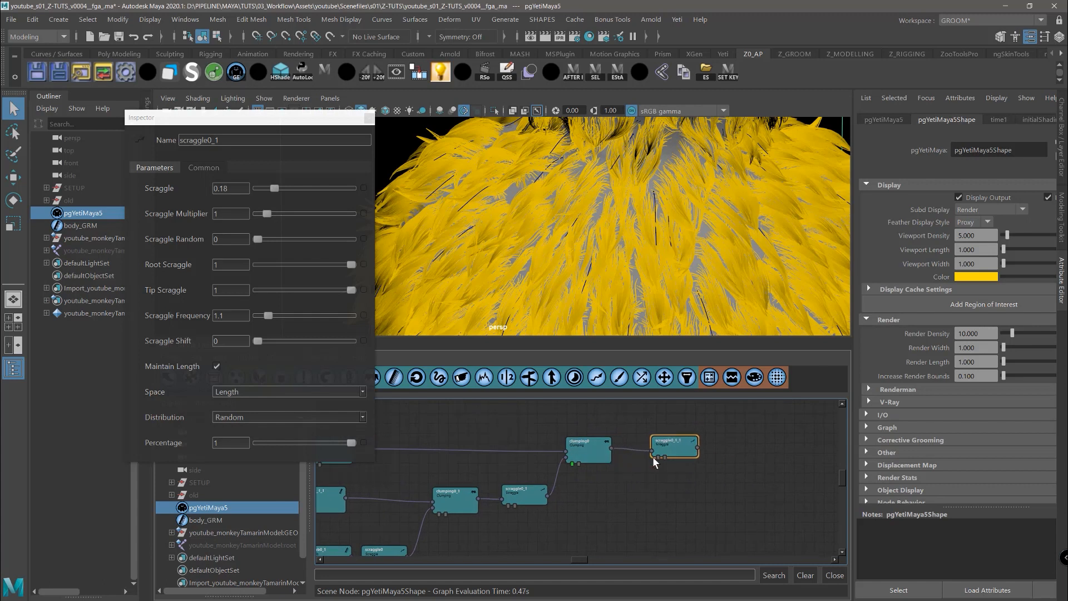
pyautogui.click(658, 456)
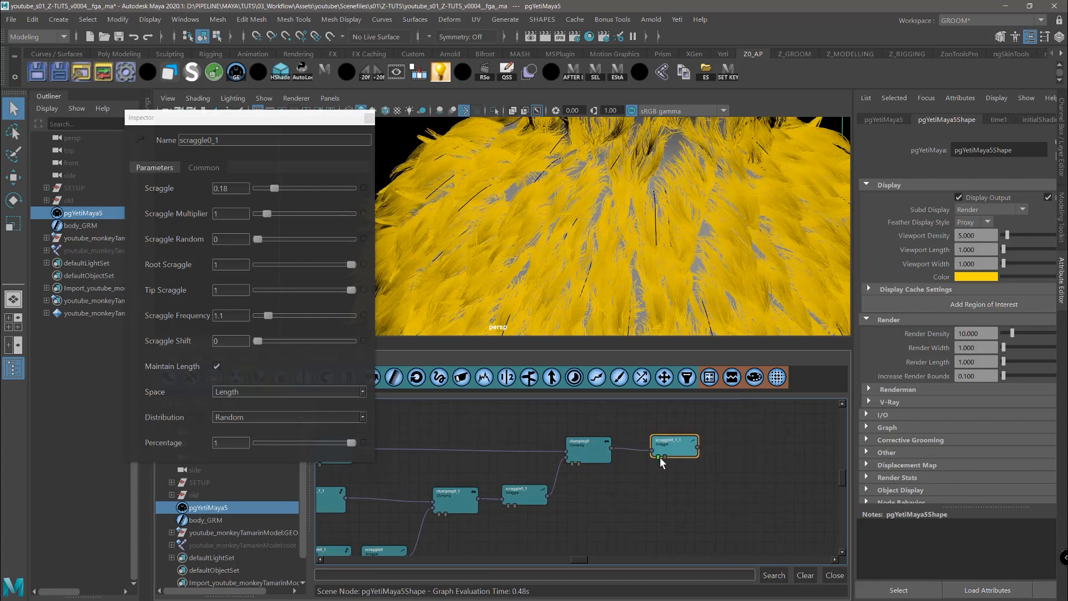
pyautogui.keyDown('alt'); pyautogui.moveTo(676, 262); pyautogui.dragTo(595, 260); pyautogui.keyUp('alt')
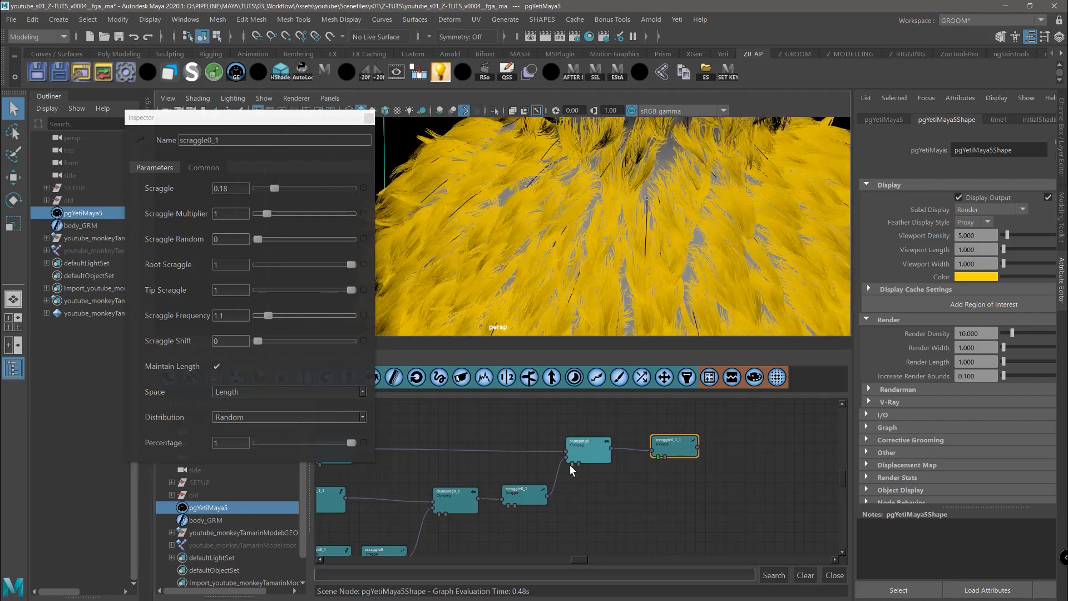
# Compare the chest fur at the output of clumping0 with the output of scraggle0_1_1
pyautogui.click(570, 465)
pyautogui.click(571, 464)
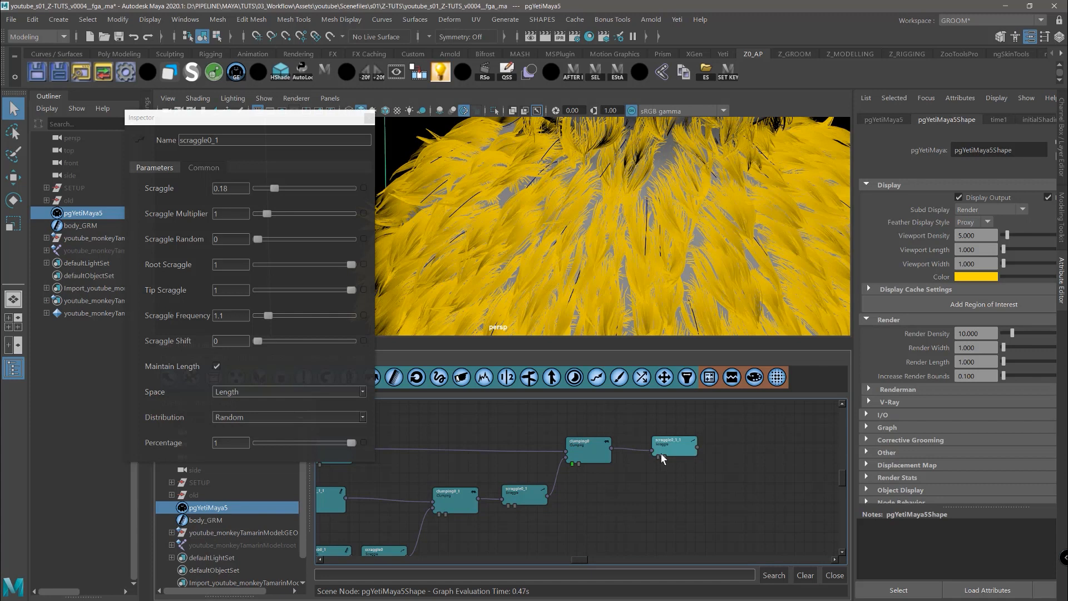
pyautogui.click(658, 457)
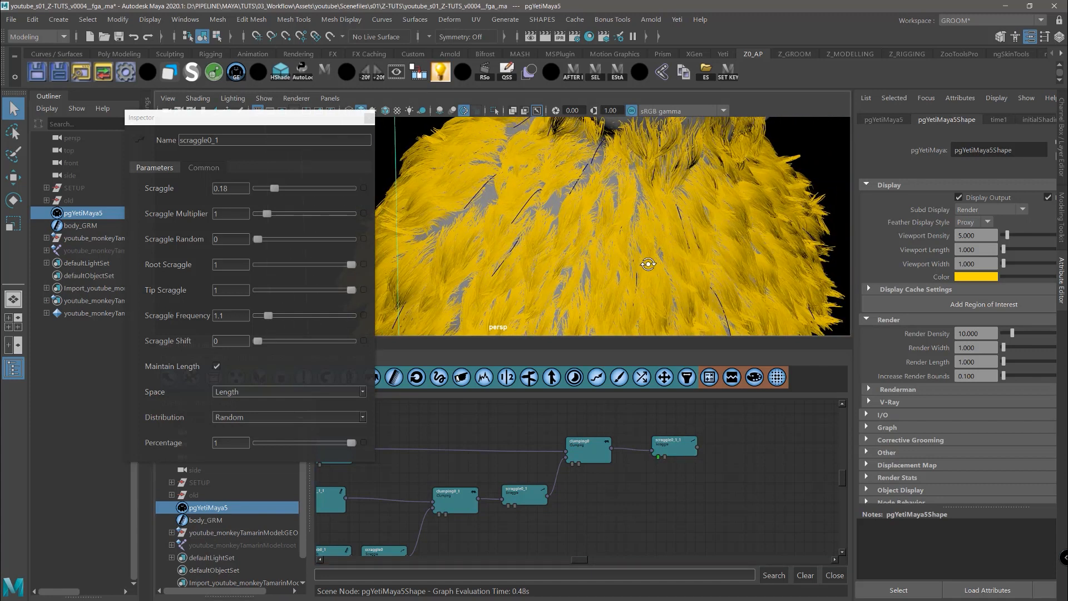
# Set scraggle0_1_1's Scraggle to 0.16 and Scraggle Frequency to 0.9
pyautogui.click(673, 442)
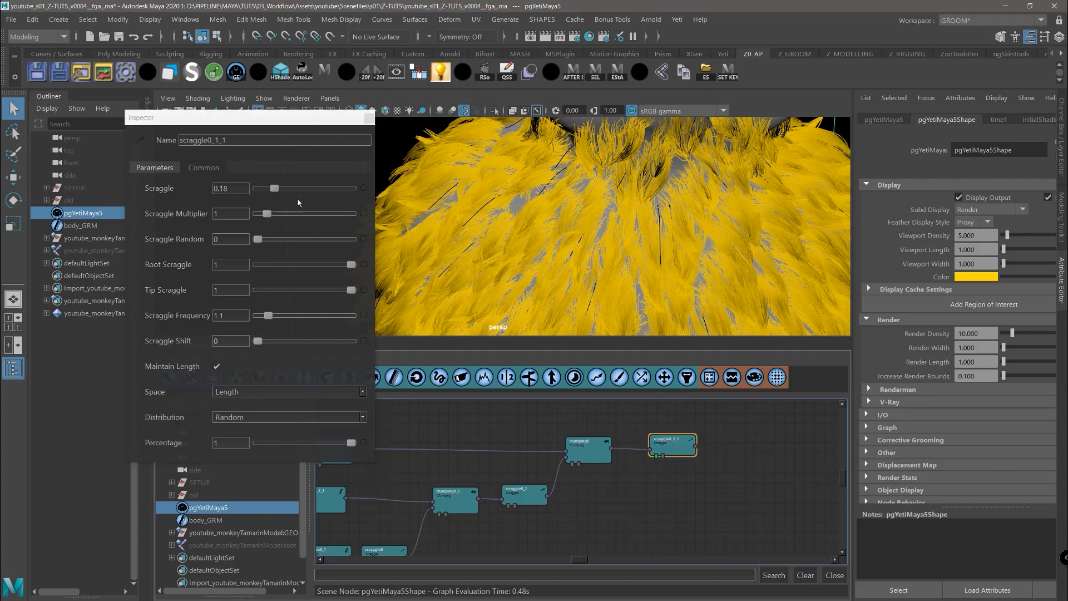
pyautogui.moveTo(273, 188)
pyautogui.mouseDown()
pyautogui.moveTo(310, 188)
pyautogui.moveTo(271, 190)
pyautogui.mouseUp()
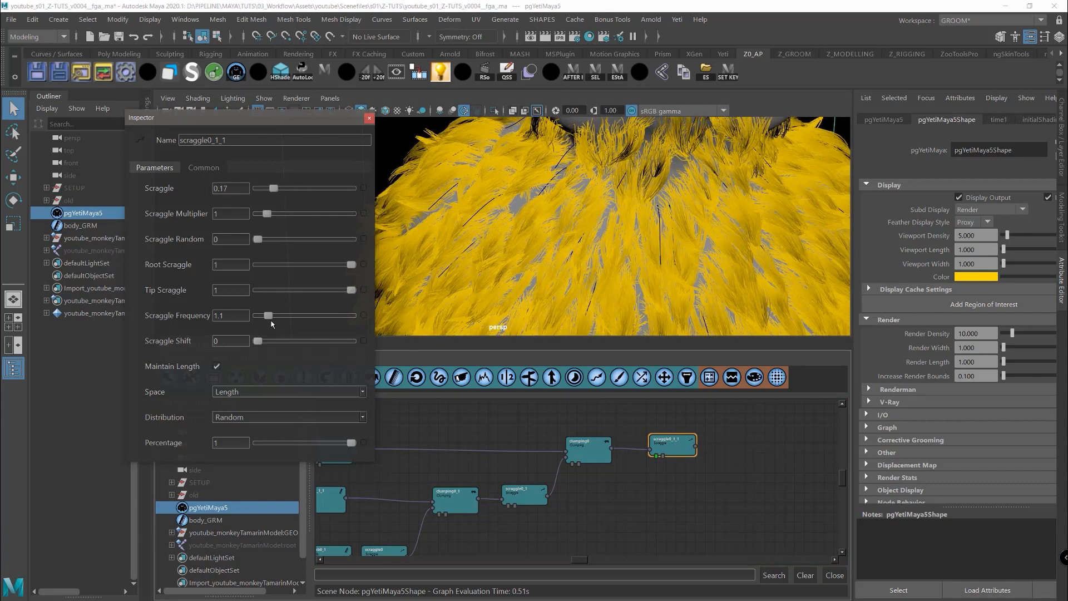
pyautogui.moveTo(268, 315); pyautogui.dragTo(266, 316)
pyautogui.moveTo(275, 189); pyautogui.dragTo(269, 188)
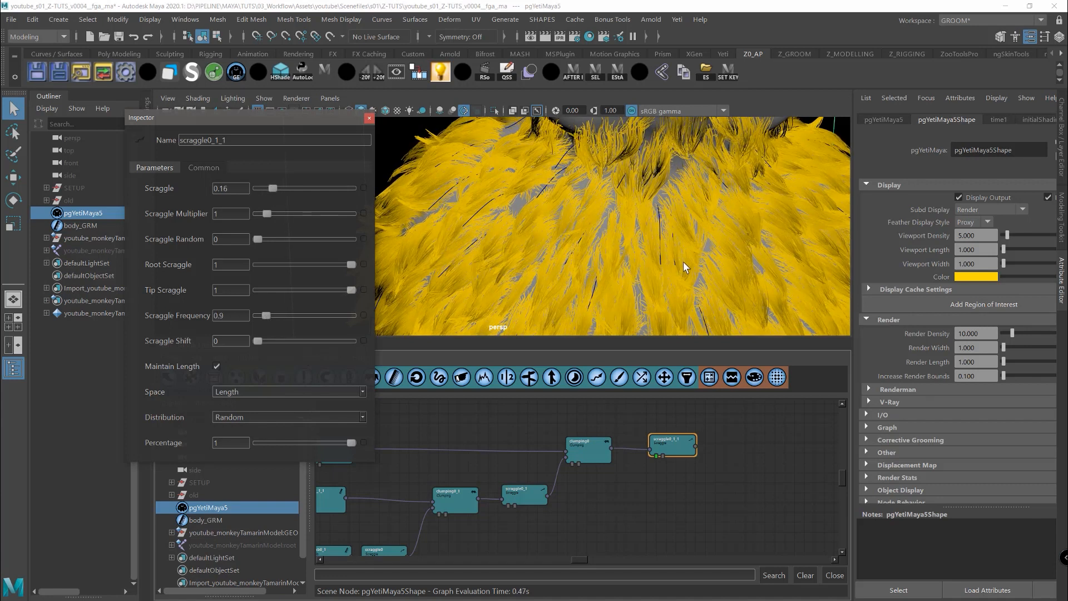
pyautogui.keyDown('alt'); pyautogui.moveTo(644, 231); pyautogui.dragTo(640, 237, button='right'); pyautogui.keyUp('alt')
pyautogui.keyDown('alt'); pyautogui.moveTo(640, 237); pyautogui.dragTo(646, 235); pyautogui.keyUp('alt')
# Duplicate scraggle0_1_1, feed the copy from the original's output and place it at the end of the node chain
pyautogui.moveTo(666, 444); pyautogui.dragTo(667, 446)
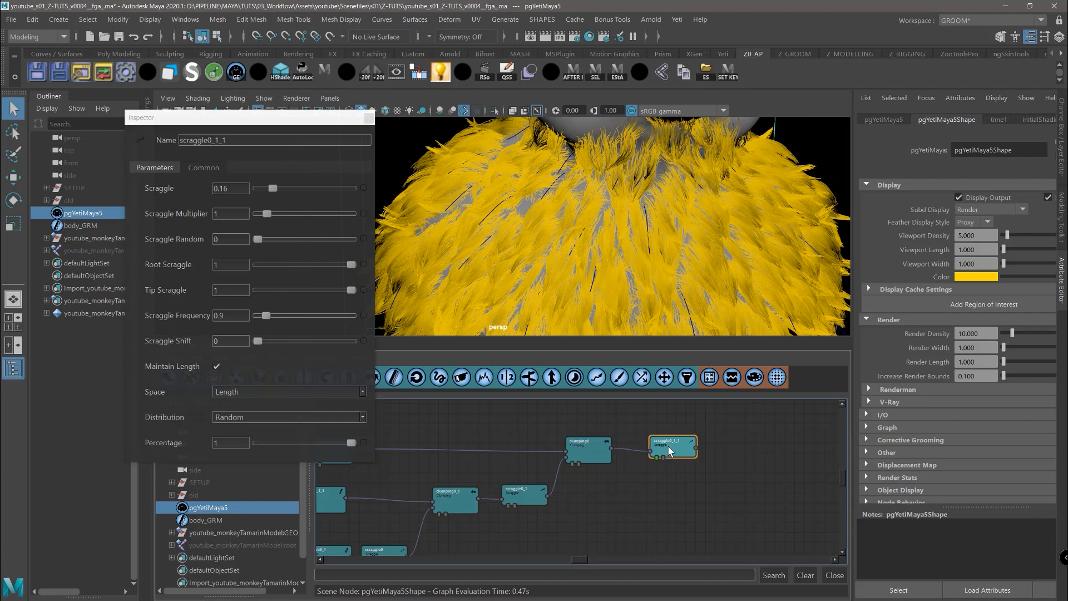
pyautogui.hotkey('ctrl', 'd')
pyautogui.moveTo(605, 489)
pyautogui.mouseDown()
pyautogui.moveTo(721, 474)
pyautogui.moveTo(673, 447)
pyautogui.mouseUp()
pyautogui.keyDown('alt'); pyautogui.moveTo(629, 239); pyautogui.dragTo(639, 244); pyautogui.keyUp('alt')
pyautogui.keyDown('alt'); pyautogui.moveTo(640, 245); pyautogui.dragTo(715, 262, button='right'); pyautogui.keyUp('alt')
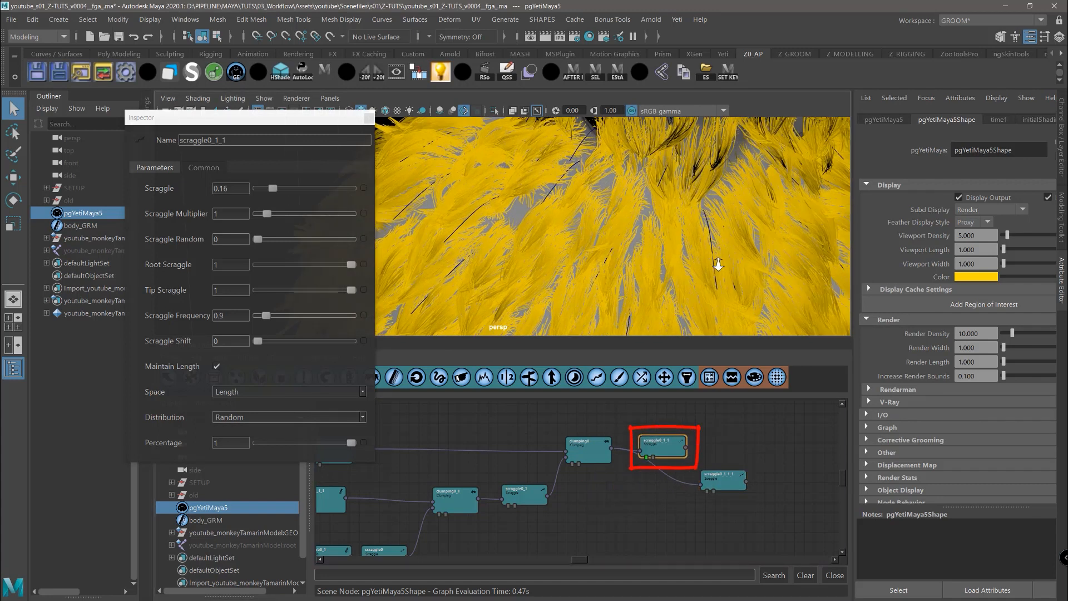
pyautogui.keyDown('alt'); pyautogui.moveTo(715, 262); pyautogui.dragTo(648, 245); pyautogui.keyUp('alt')
pyautogui.keyDown('alt'); pyautogui.moveTo(572, 184); pyautogui.dragTo(590, 196, button='middle'); pyautogui.keyUp('alt')
pyautogui.keyDown('alt'); pyautogui.moveTo(589, 196); pyautogui.dragTo(549, 175); pyautogui.keyUp('alt')
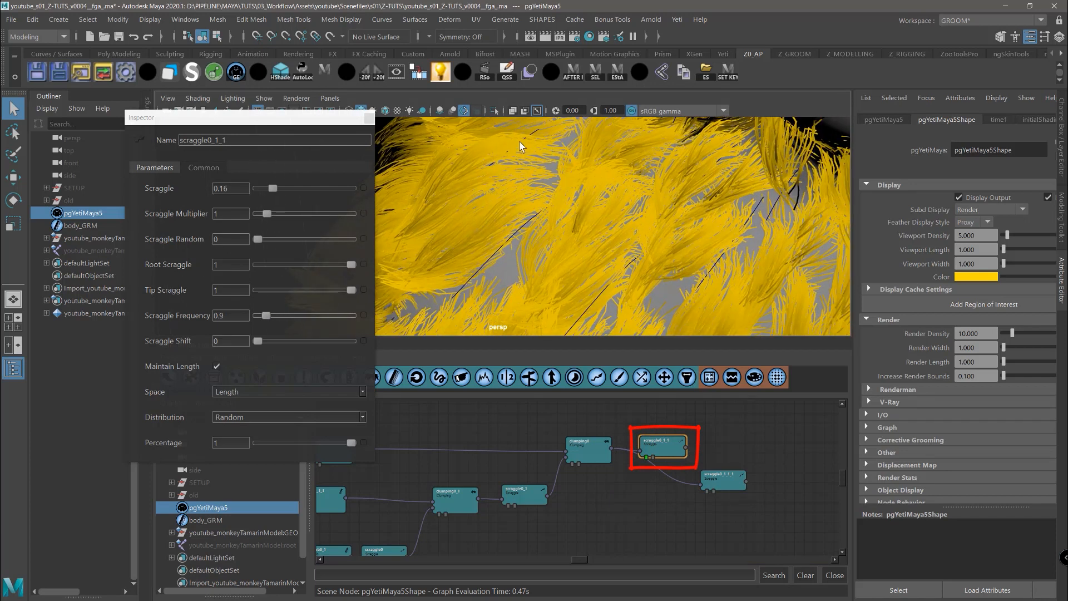
pyautogui.scroll(-4, 658, 269)
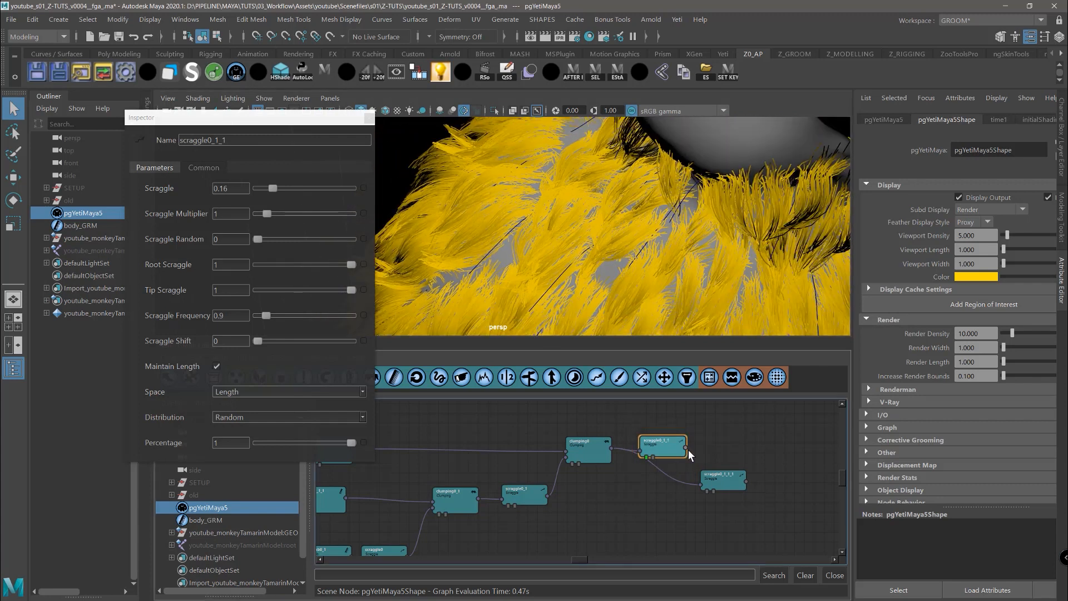
pyautogui.moveTo(702, 485); pyautogui.dragTo(714, 456)
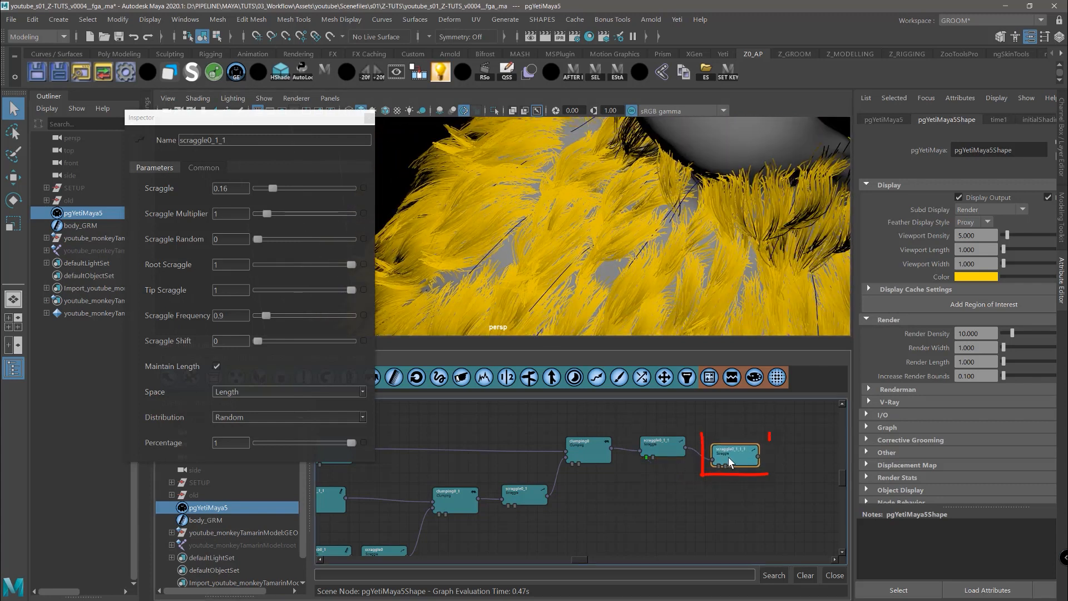
# Set scraggle0_1_1_1's Scraggle to 0.63 and Percentage to 0.09, displaying its output on the chest fur
pyautogui.moveTo(283, 190); pyautogui.dragTo(301, 192)
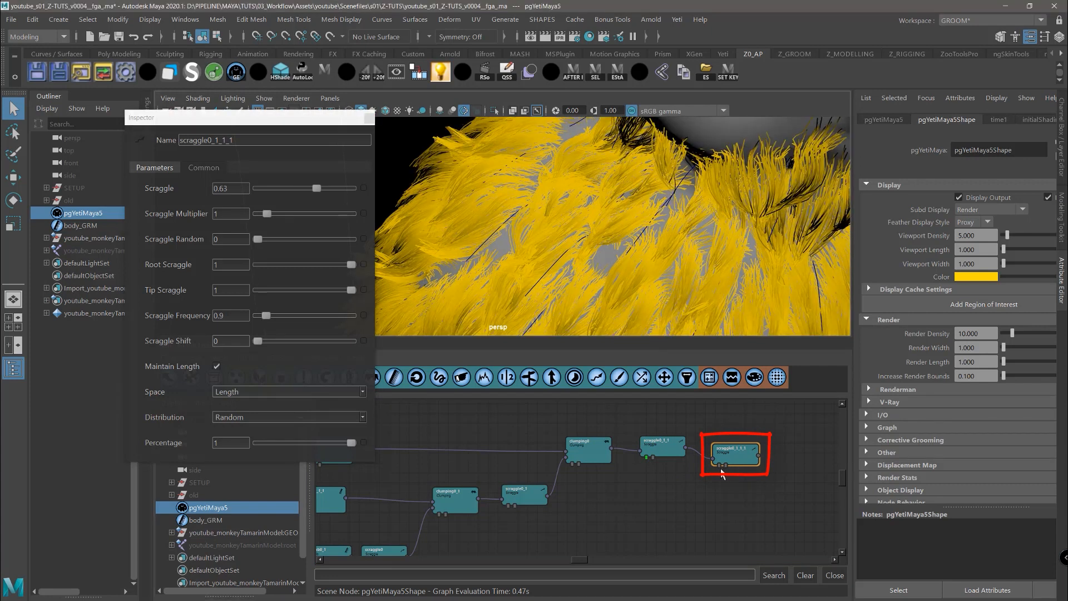
pyautogui.click(720, 465)
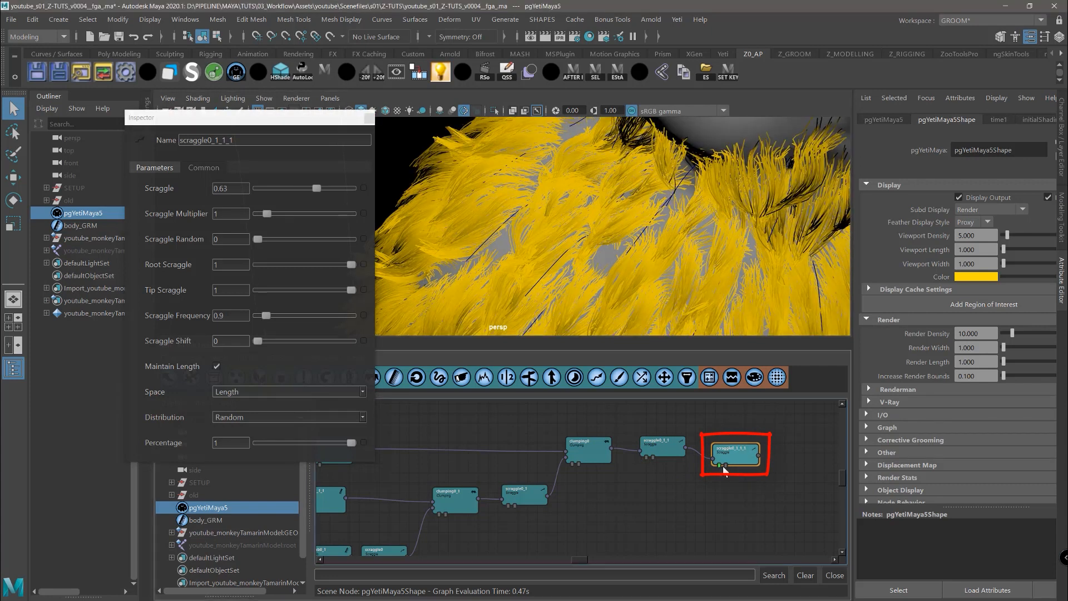
pyautogui.keyDown('alt'); pyautogui.moveTo(647, 262); pyautogui.dragTo(592, 230, button='right'); pyautogui.keyUp('alt')
pyautogui.moveTo(591, 230)
pyautogui.keyDown('alt'); pyautogui.mouseDown()
pyautogui.moveTo(552, 238)
pyautogui.moveTo(735, 269)
pyautogui.mouseUp(); pyautogui.keyUp('alt')
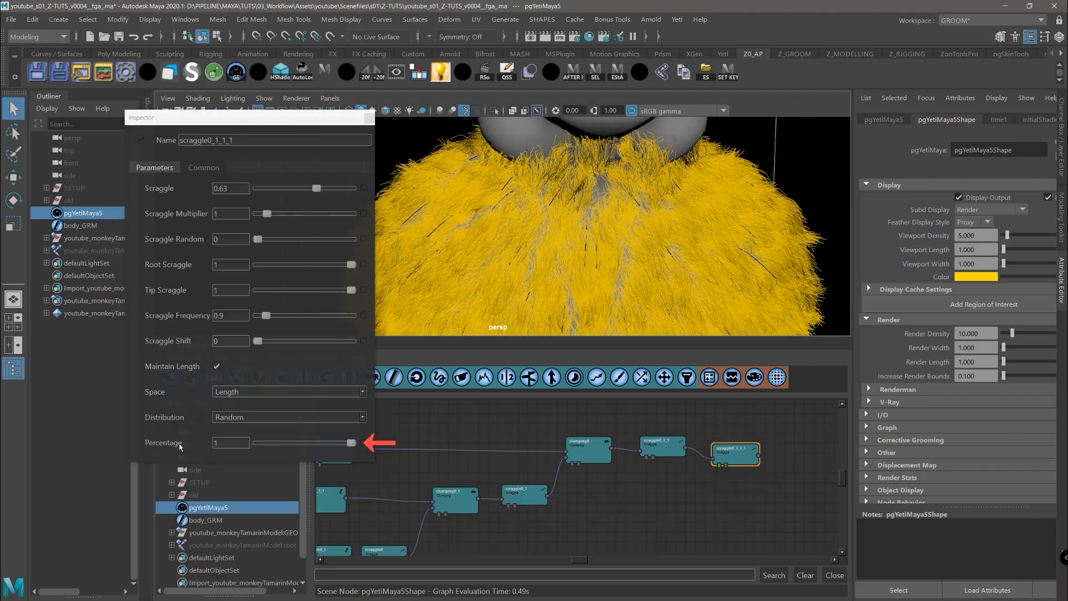
pyautogui.moveTo(353, 449); pyautogui.dragTo(267, 447)
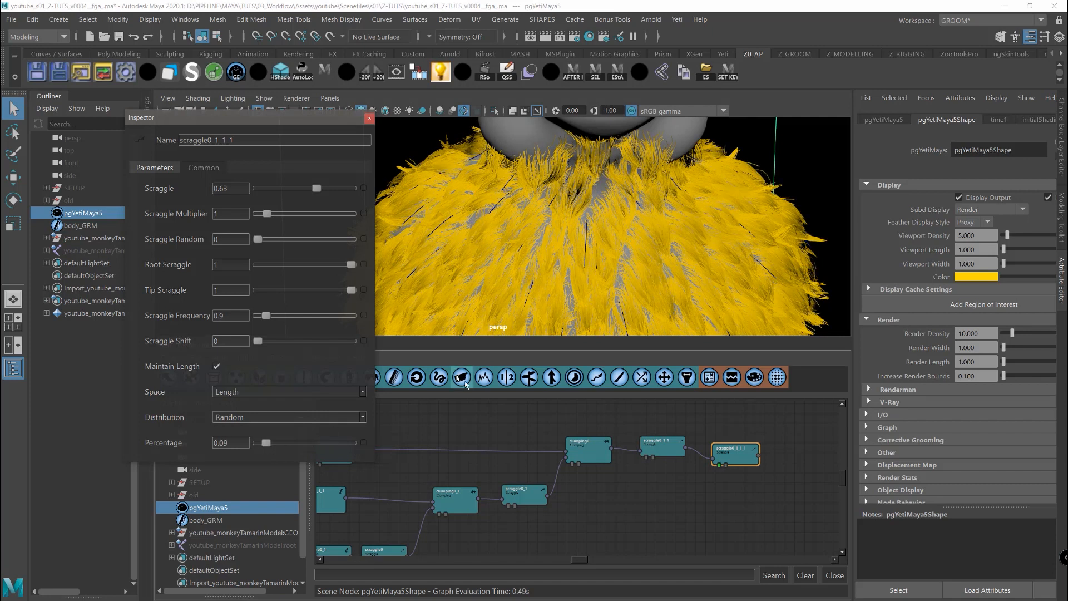
pyautogui.keyDown('alt'); pyautogui.moveTo(548, 244); pyautogui.dragTo(615, 334); pyautogui.keyUp('alt')
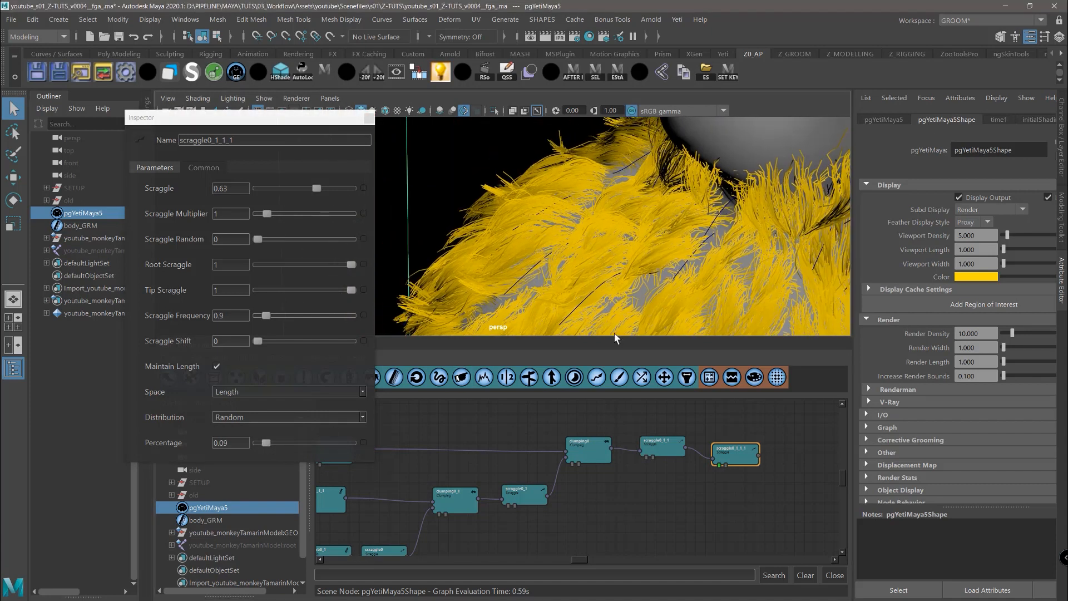
# Disable and re-enable scraggle0_1_1_1 to compare the chest fur with and without its stray hairs
pyautogui.click(726, 464)
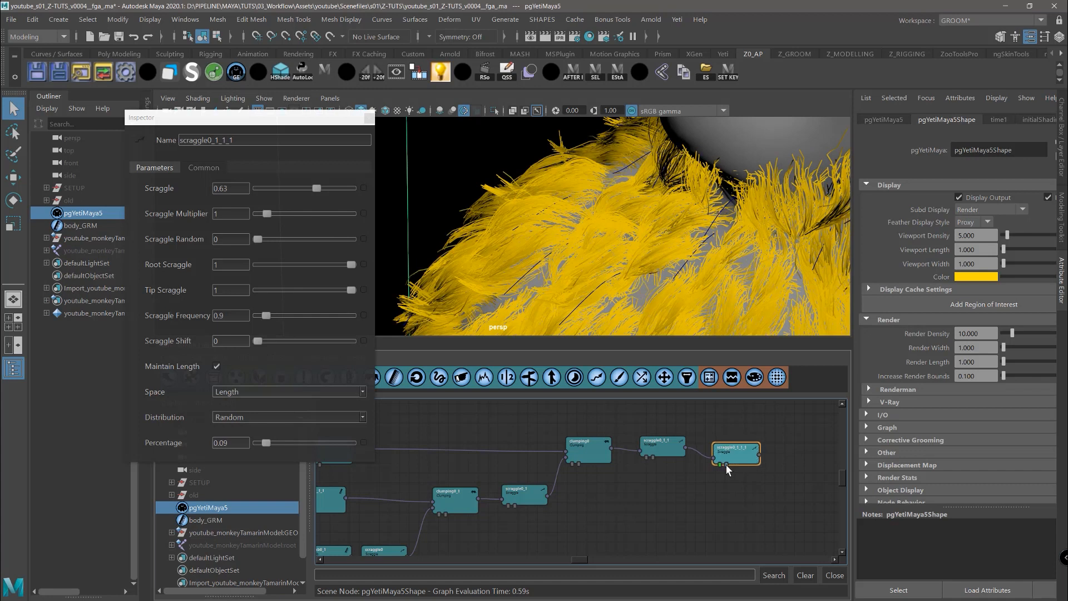
pyautogui.click(726, 464)
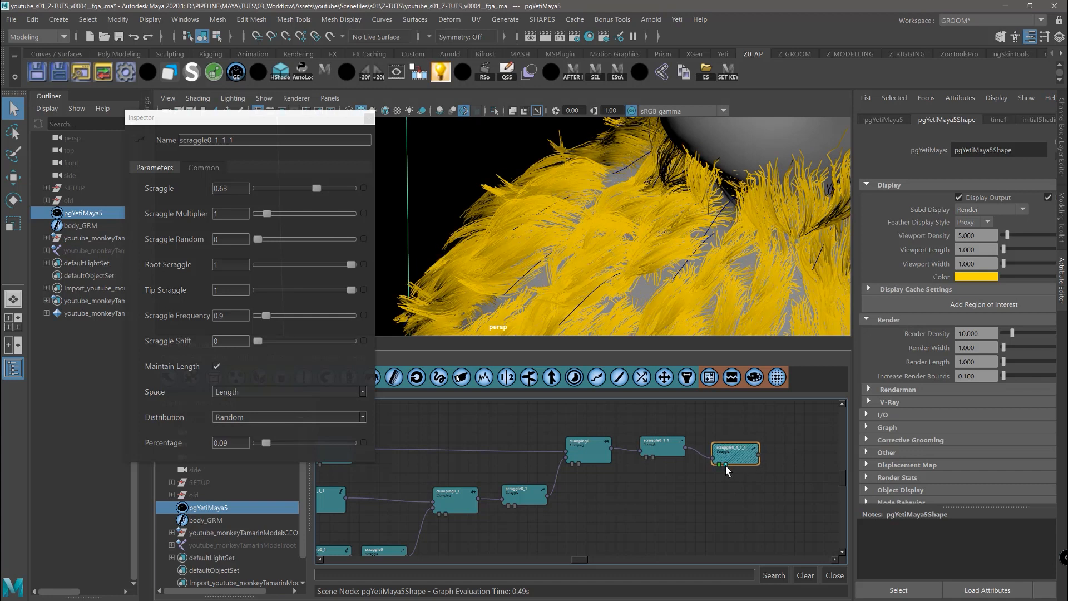
pyautogui.click(725, 464)
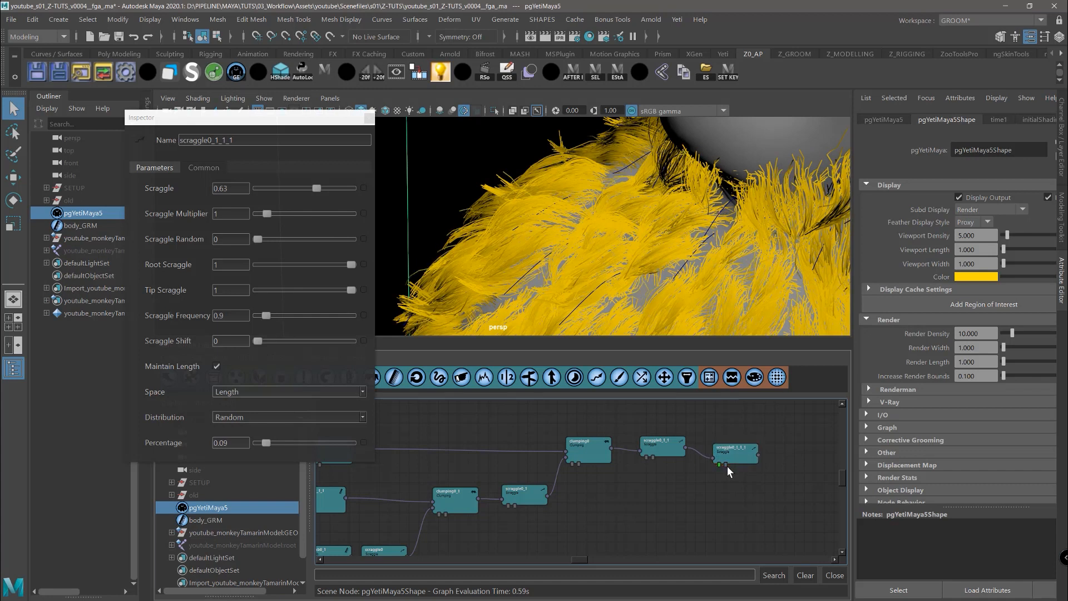
pyautogui.click(725, 464)
pyautogui.click(725, 465)
pyautogui.keyDown('alt'); pyautogui.moveTo(639, 224); pyautogui.dragTo(670, 219); pyautogui.keyUp('alt')
pyautogui.keyDown('alt'); pyautogui.moveTo(669, 219); pyautogui.dragTo(643, 202, button='right'); pyautogui.keyUp('alt')
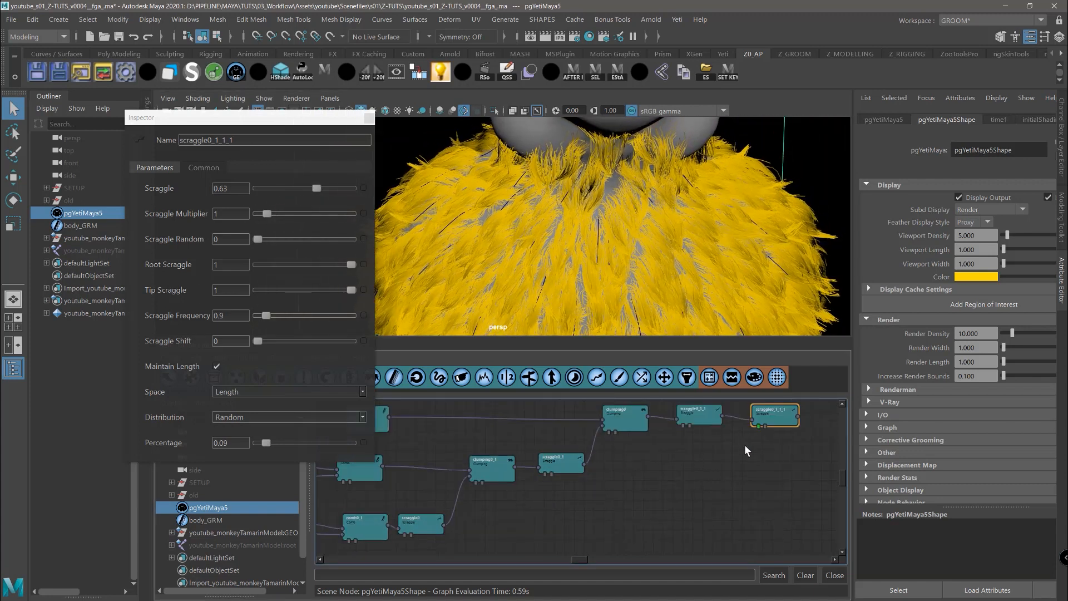
# Review the Base Attraction settings of clumping0_1 and clumping0 and inspect the resulting chest fur
pyautogui.keyDown('alt'); pyautogui.moveTo(654, 487); pyautogui.dragTo(772, 477, button='middle'); pyautogui.keyUp('alt')
pyautogui.scroll(-1, 773, 476)
pyautogui.keyDown('alt'); pyautogui.moveTo(699, 477); pyautogui.dragTo(746, 484, button='middle'); pyautogui.keyUp('alt')
pyautogui.keyDown('alt'); pyautogui.moveTo(840, 480); pyautogui.dragTo(737, 508, button='middle'); pyautogui.keyUp('alt')
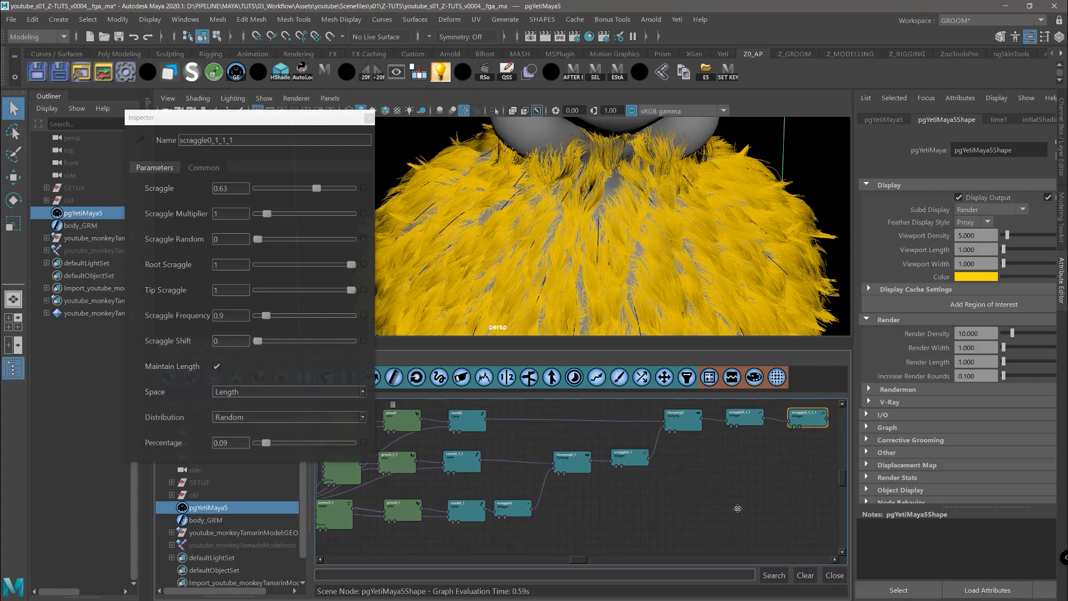
pyautogui.scroll(1, 737, 508)
pyautogui.click(556, 459)
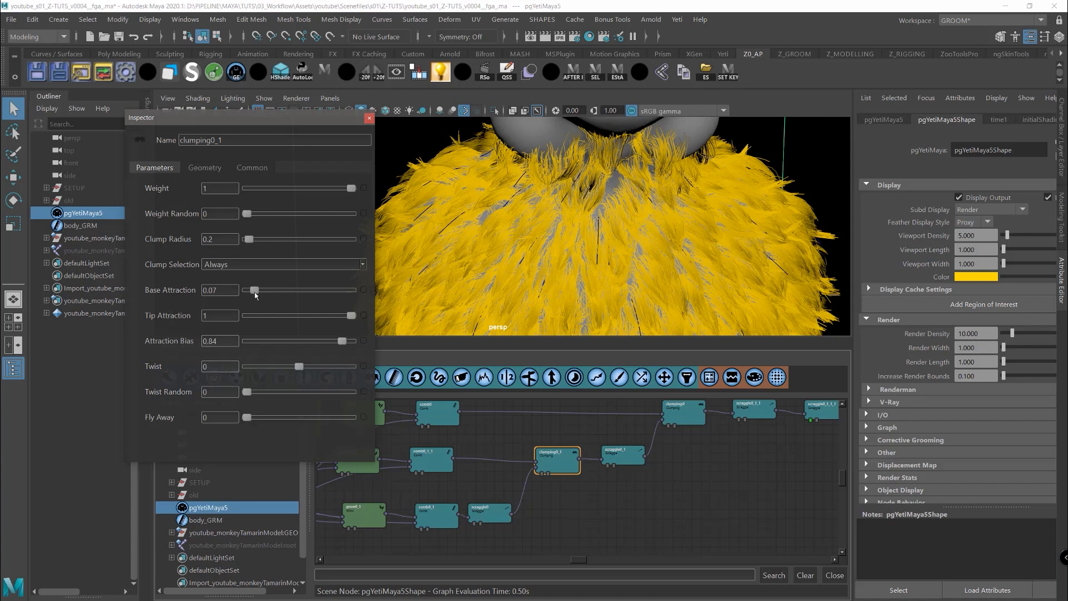
pyautogui.click(684, 411)
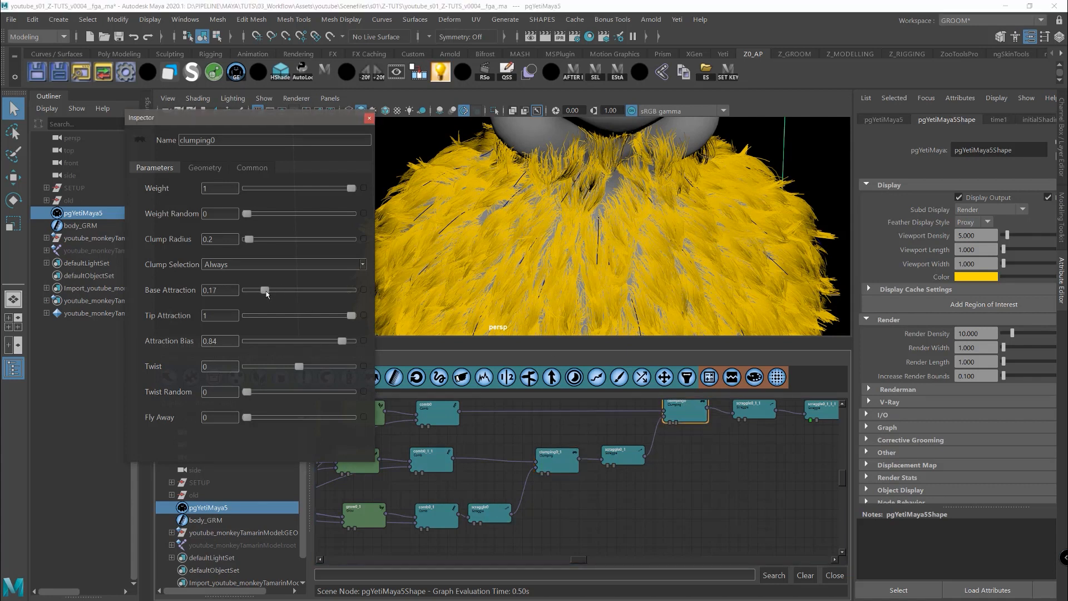
pyautogui.moveTo(266, 294); pyautogui.dragTo(267, 294)
pyautogui.keyDown('alt'); pyautogui.moveTo(677, 280); pyautogui.dragTo(461, 259); pyautogui.keyUp('alt')
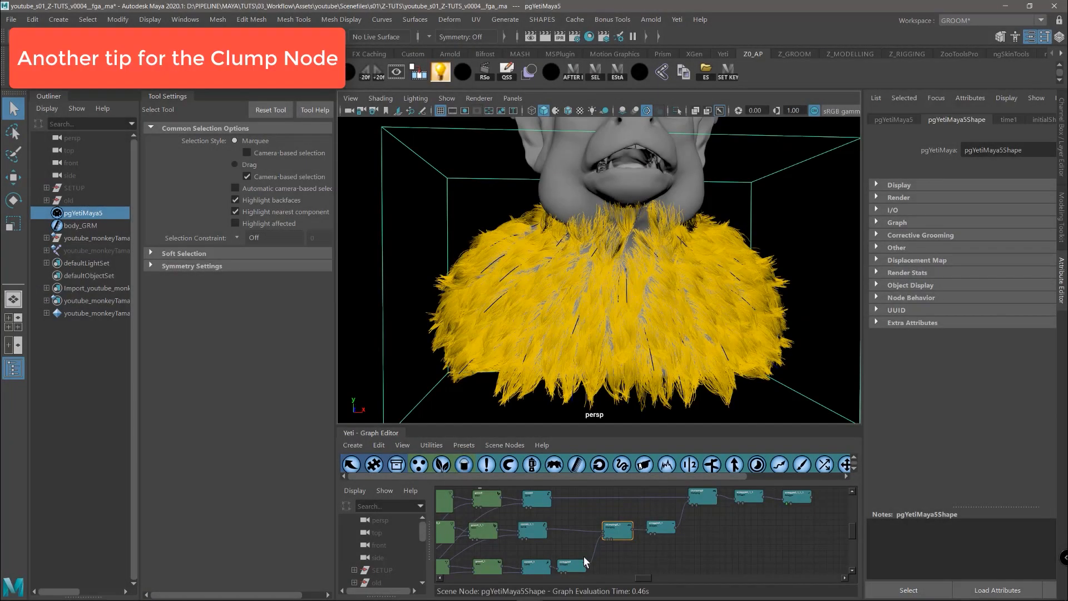
# Set clumping0_1's Length Handling to Conform If Longer
pyautogui.doubleClick(617, 530)
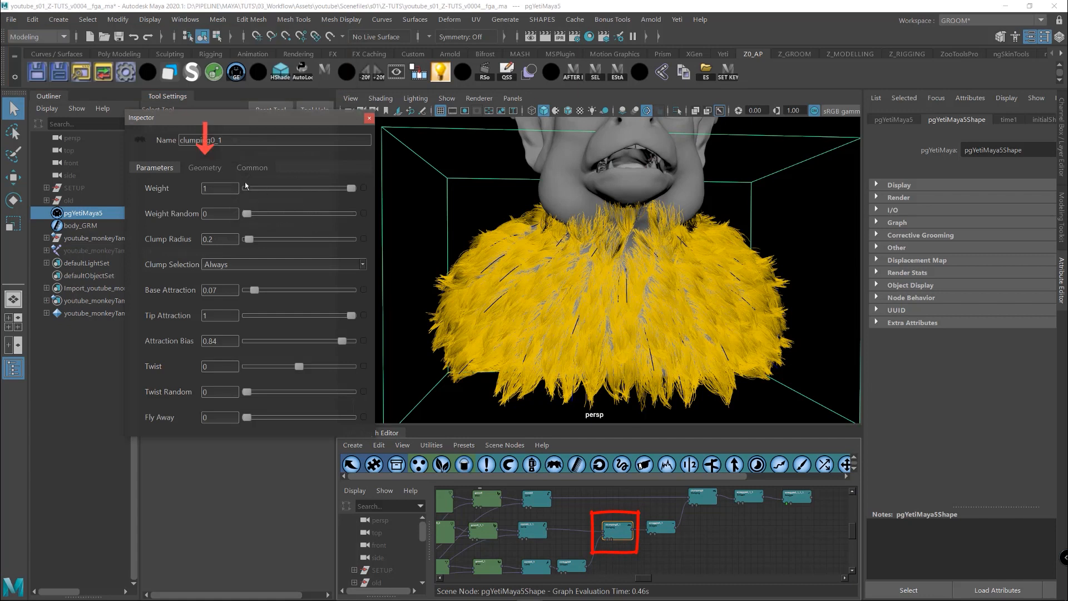
pyautogui.click(204, 168)
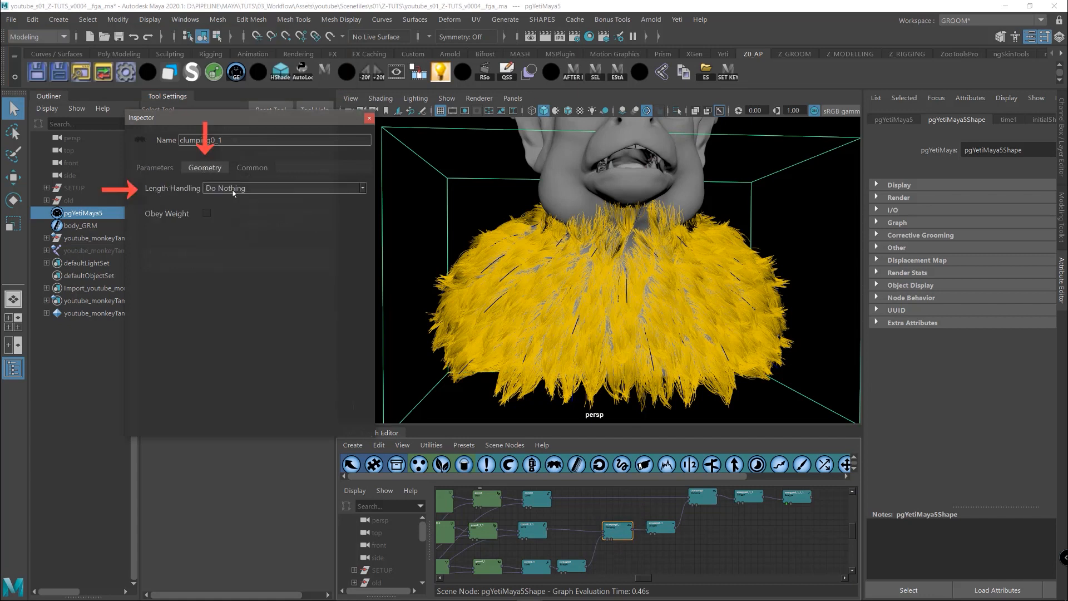
pyautogui.click(236, 189)
pyautogui.click(244, 212)
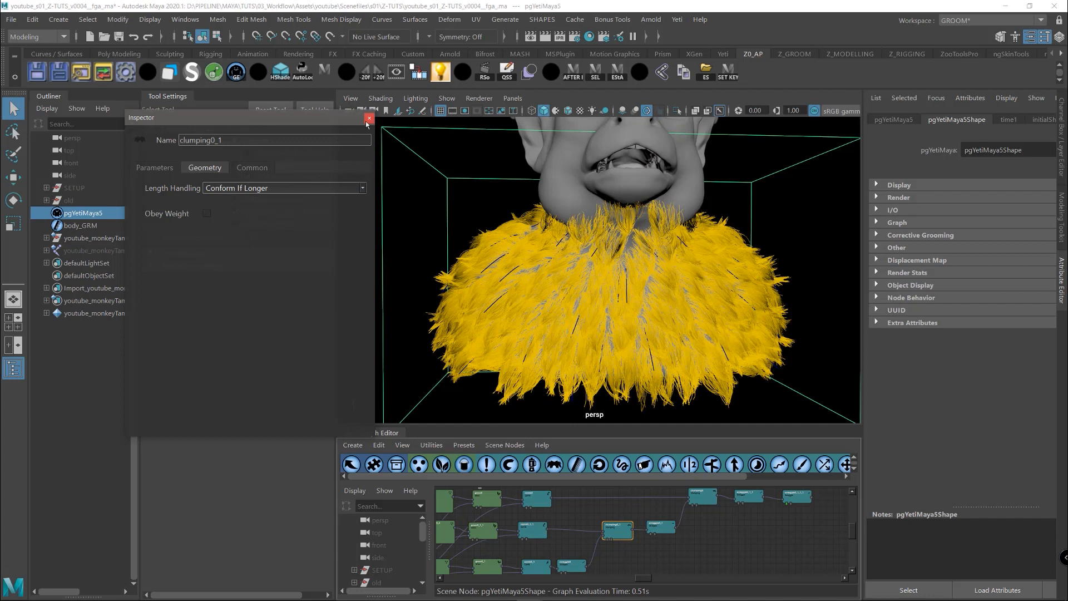
pyautogui.click(369, 118)
# Set clumping0's Length Handling to Conform If Longer and check the clump tips on the chest fur
pyautogui.doubleClick(702, 496)
pyautogui.click(205, 168)
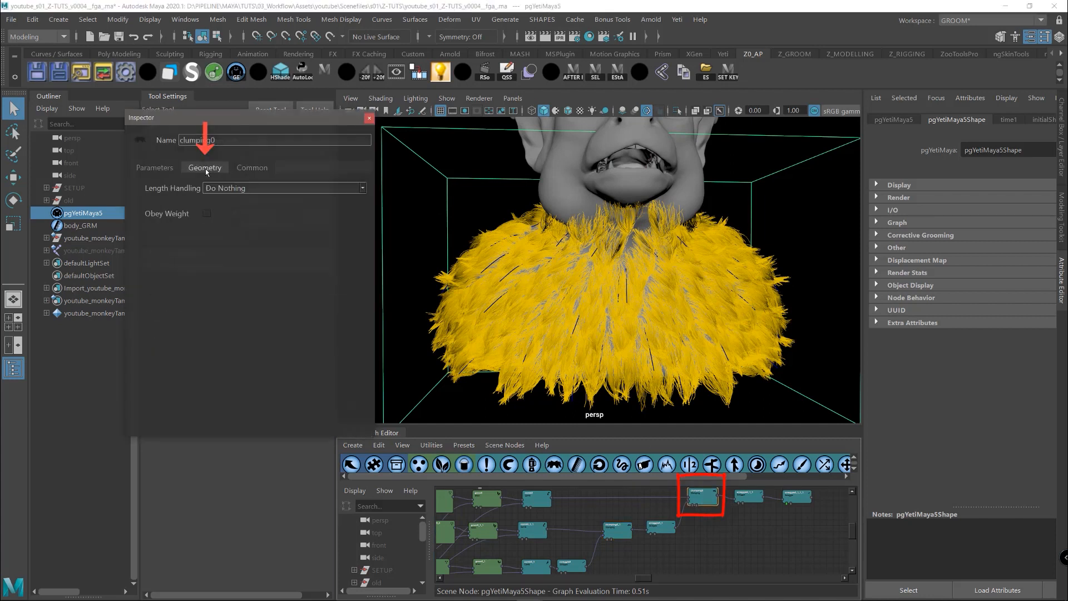
pyautogui.click(222, 188)
pyautogui.click(227, 211)
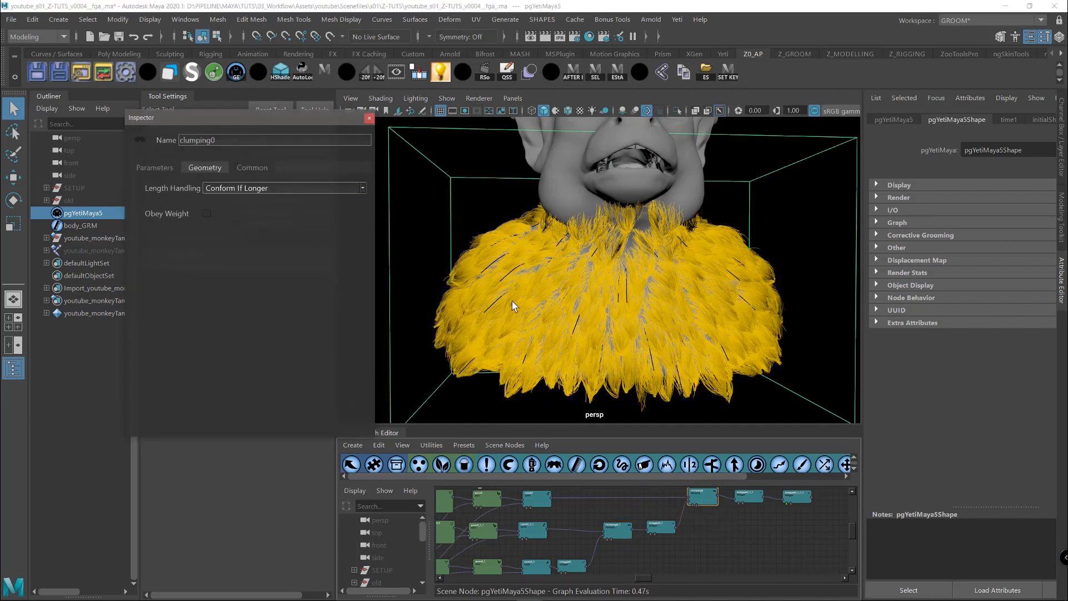
pyautogui.keyDown('alt'); pyautogui.moveTo(512, 301); pyautogui.dragTo(586, 308, button='right'); pyautogui.keyUp('alt')
pyautogui.keyDown('alt'); pyautogui.moveTo(501, 306); pyautogui.dragTo(562, 300, button='middle'); pyautogui.keyUp('alt')
pyautogui.keyDown('alt'); pyautogui.moveTo(562, 300); pyautogui.dragTo(503, 345, button='right'); pyautogui.keyUp('alt')
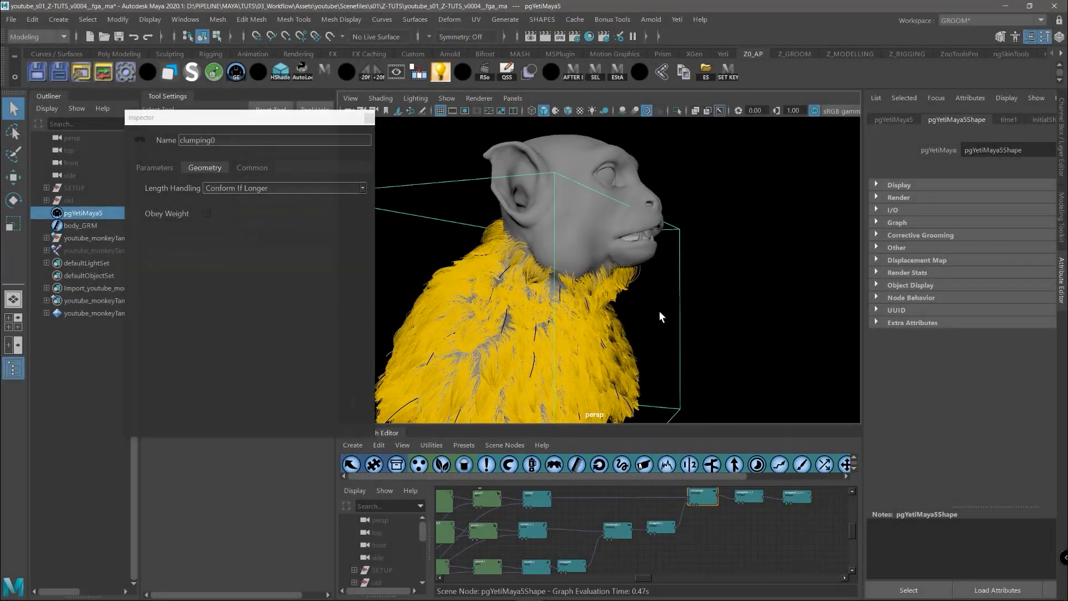
# Hide the pgYetiMaya5 fur and start editing the body_GRM groom around the neck
pyautogui.keyDown('alt'); pyautogui.moveTo(659, 311); pyautogui.dragTo(703, 317, button='right'); pyautogui.keyUp('alt')
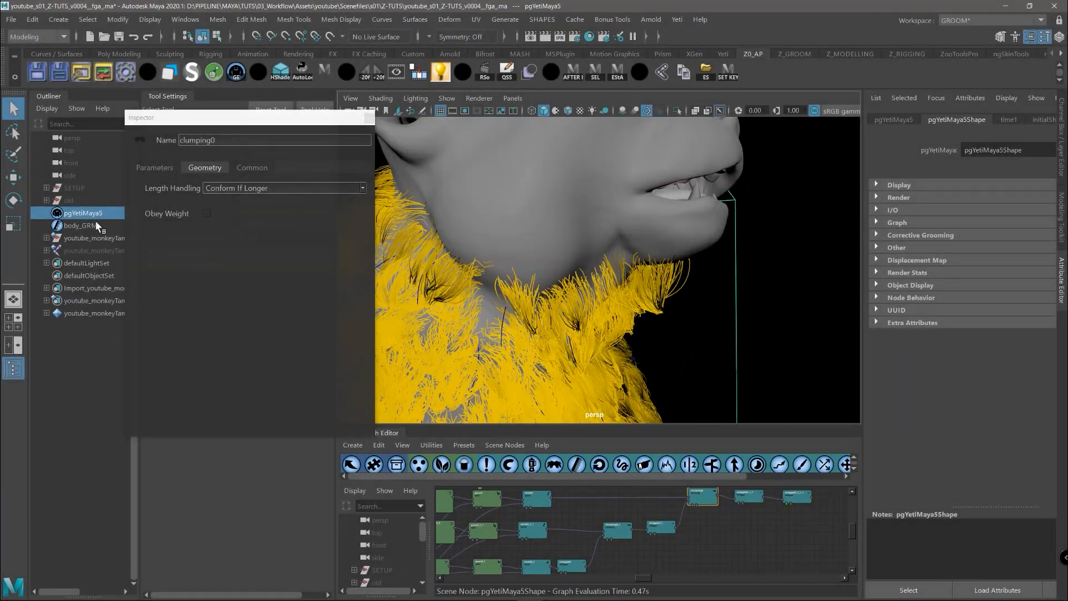
pyautogui.click(81, 225)
pyautogui.keyDown('alt'); pyautogui.moveTo(621, 314); pyautogui.dragTo(575, 285); pyautogui.keyUp('alt')
pyautogui.click(76, 215)
pyautogui.hotkey('ctrl', 'h')
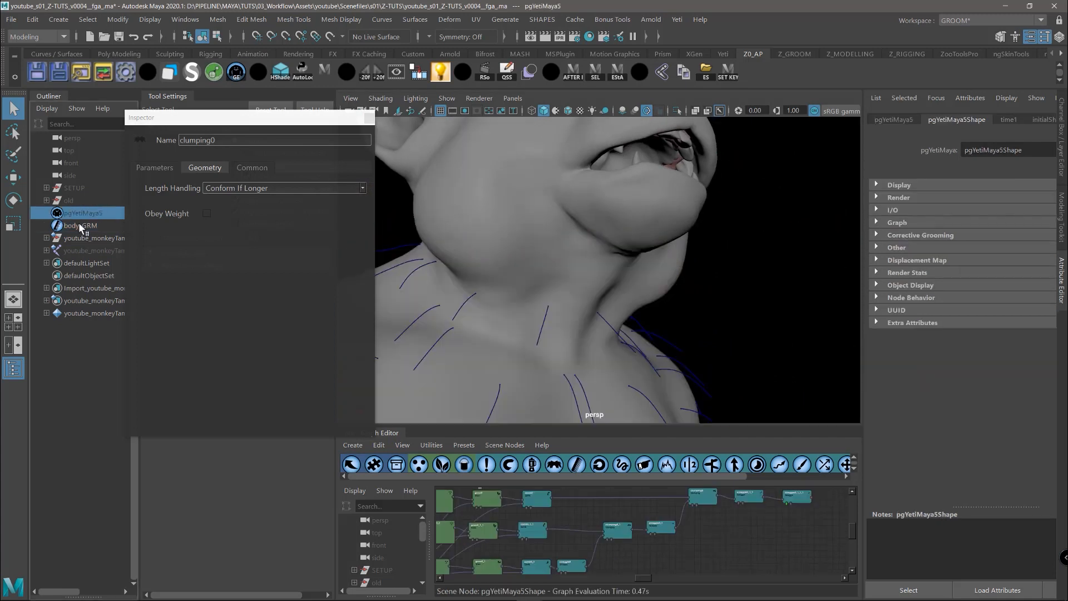
pyautogui.click(79, 224)
pyautogui.click(991, 190)
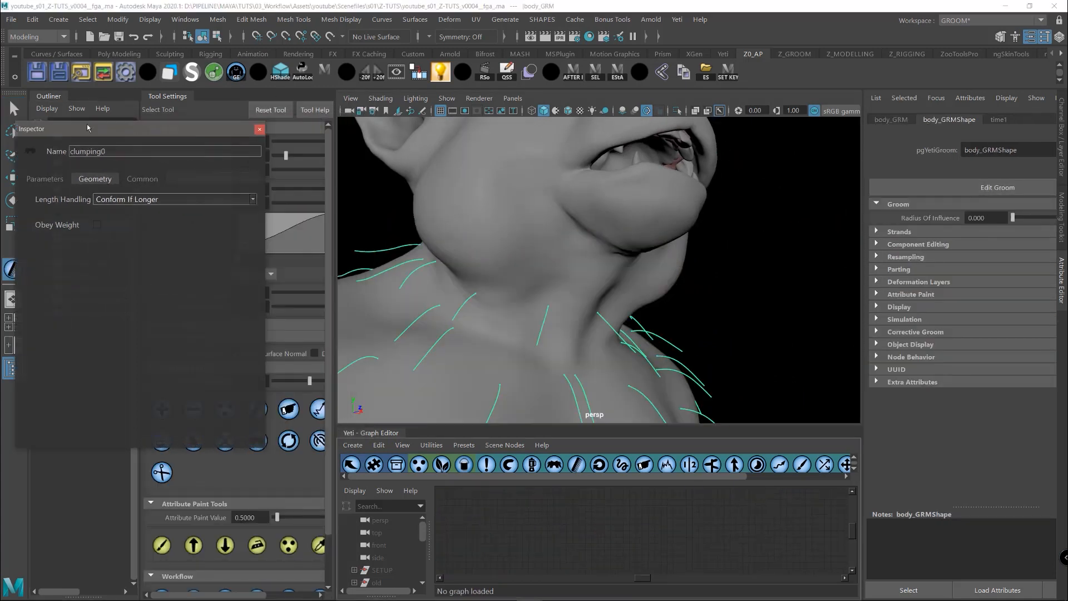
# Add guide strands to the front of the neck with the Mirror Axis set to X
pyautogui.click(162, 409)
pyautogui.keyDown('alt'); pyautogui.moveTo(580, 289); pyautogui.dragTo(560, 274); pyautogui.keyUp('alt')
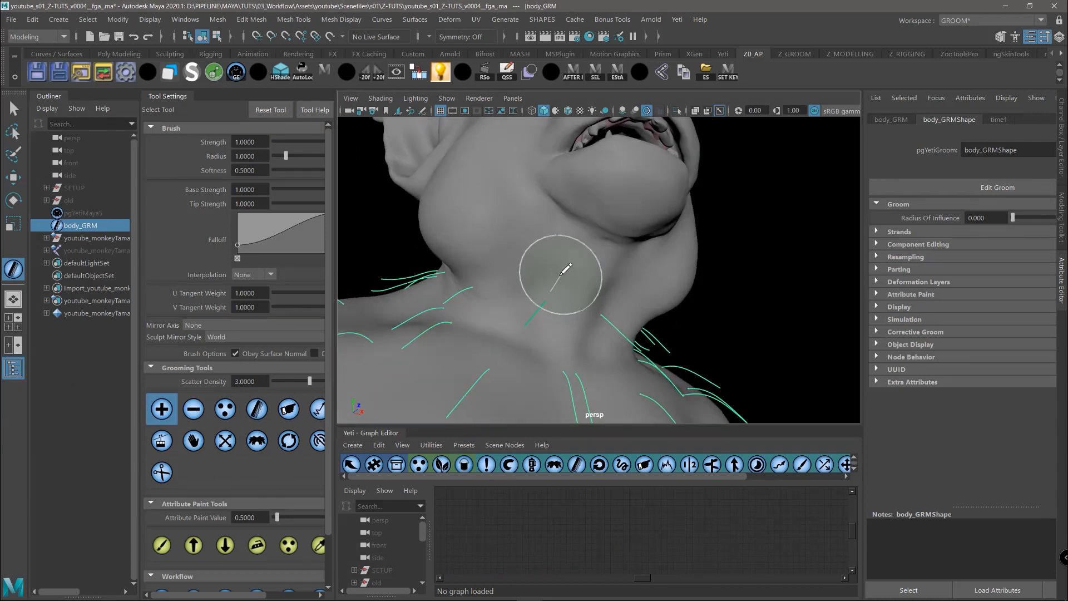
pyautogui.moveTo(480, 307); pyautogui.dragTo(393, 322)
pyautogui.click(250, 325)
pyautogui.click(250, 338)
pyautogui.keyDown('alt'); pyautogui.moveTo(579, 262); pyautogui.dragTo(579, 326); pyautogui.keyUp('alt')
pyautogui.click(563, 326)
# Shorten the new guide strands on the front of the neck using the scale brush with Strength -0.3944
pyautogui.click(225, 440)
pyautogui.moveTo(319, 143); pyautogui.dragTo(309, 142)
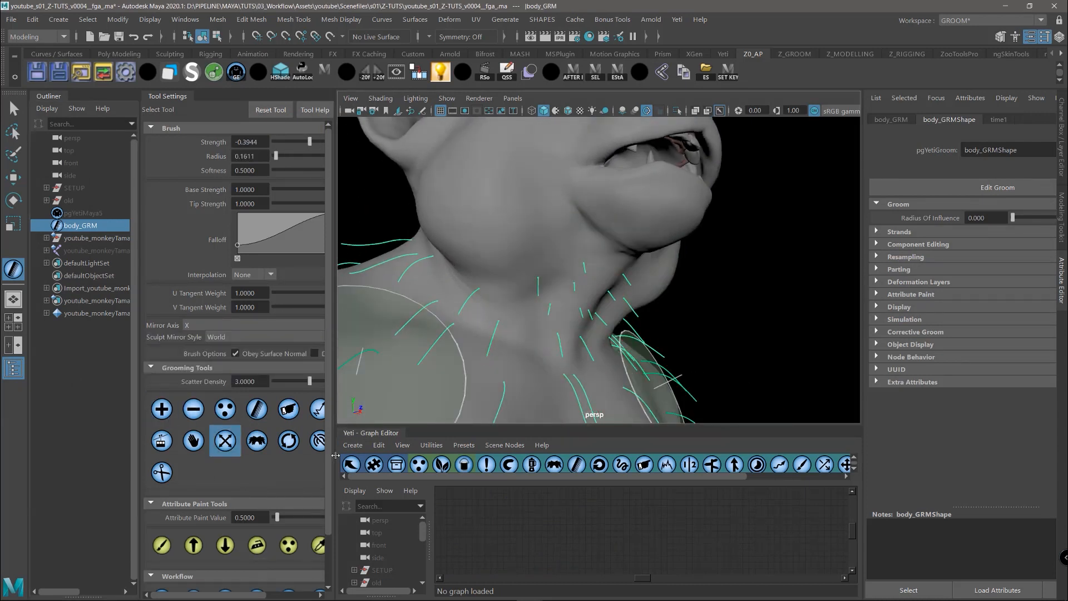
pyautogui.click(322, 503)
pyautogui.keyDown('alt'); pyautogui.moveTo(579, 263); pyautogui.dragTo(562, 245); pyautogui.keyUp('alt')
# Comb the front neck guide strands into a natural flow with Strength 1 and Radius 1.7480
pyautogui.click(256, 404)
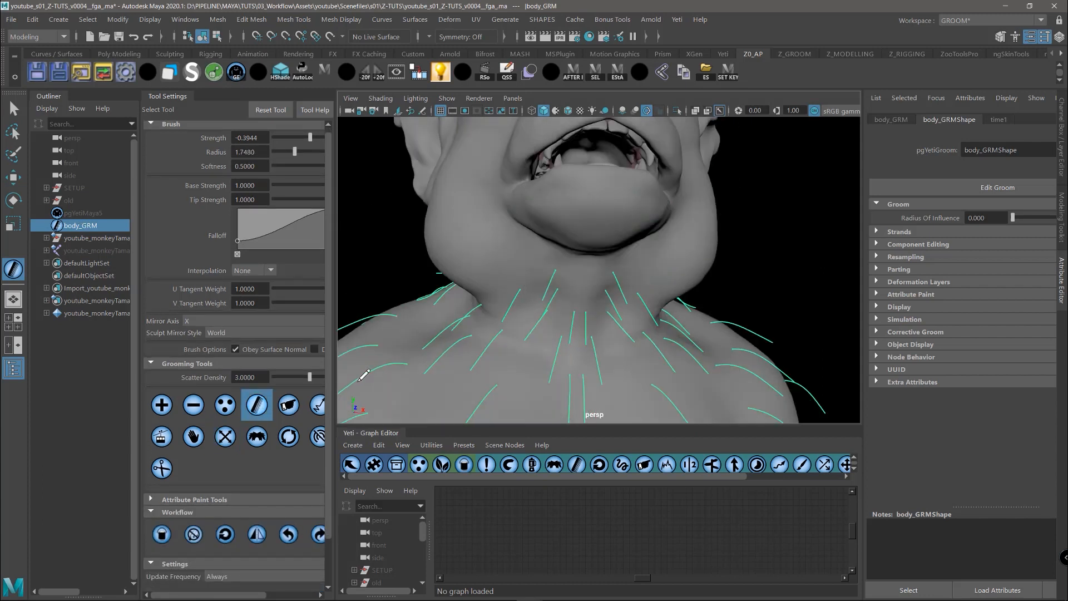
pyautogui.moveTo(310, 138); pyautogui.dragTo(328, 138)
pyautogui.moveTo(540, 273); pyautogui.dragTo(657, 272)
pyautogui.moveTo(522, 255); pyautogui.dragTo(498, 317)
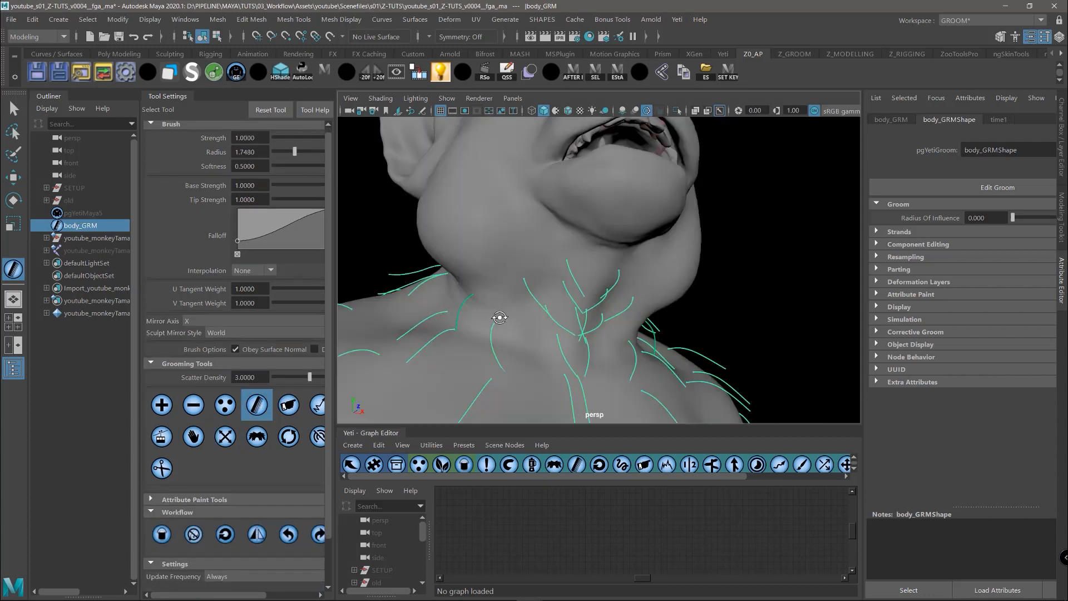
pyautogui.keyDown('alt'); pyautogui.moveTo(639, 272); pyautogui.dragTo(553, 256); pyautogui.keyUp('alt')
# Add mirrored guide strands higher on the throat under the chin and comb them to match the neck
pyautogui.click(161, 405)
pyautogui.keyDown('alt'); pyautogui.moveTo(490, 339); pyautogui.dragTo(517, 223); pyautogui.keyUp('alt')
pyautogui.click(632, 288)
pyautogui.click(527, 246)
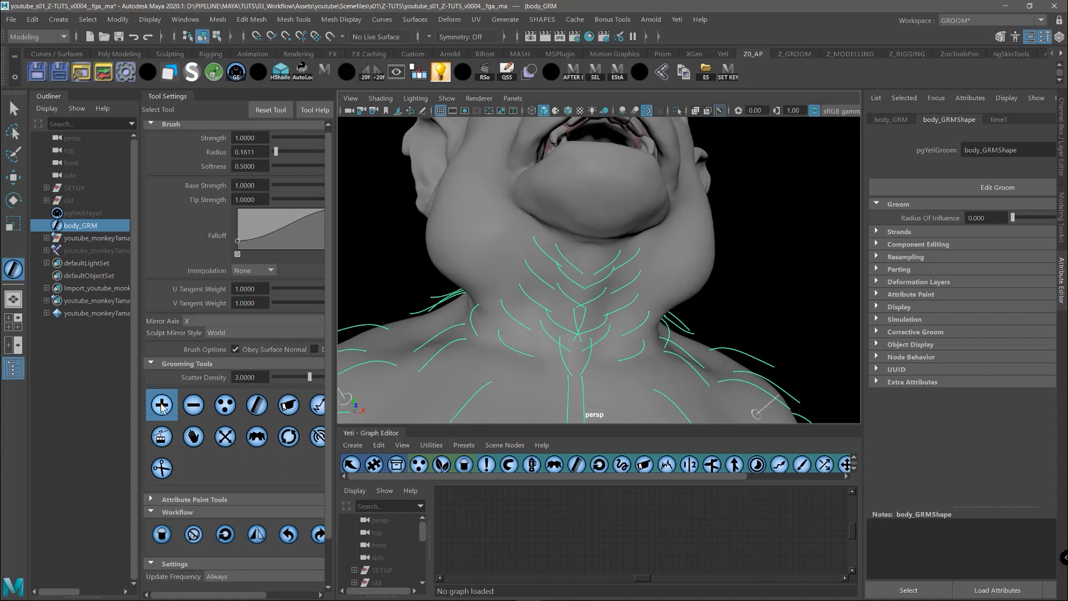
pyautogui.click(257, 405)
pyautogui.keyDown('alt'); pyautogui.moveTo(541, 312); pyautogui.dragTo(563, 286); pyautogui.keyUp('alt')
# Remove stray neck guides, add strands near the centre line, and sculpt them to fill the throat
pyautogui.click(193, 404)
pyautogui.click(357, 327)
pyautogui.click(161, 404)
pyautogui.click(568, 319)
pyautogui.click(288, 404)
pyautogui.keyDown('alt'); pyautogui.moveTo(639, 275); pyautogui.dragTo(562, 284); pyautogui.keyUp('alt')
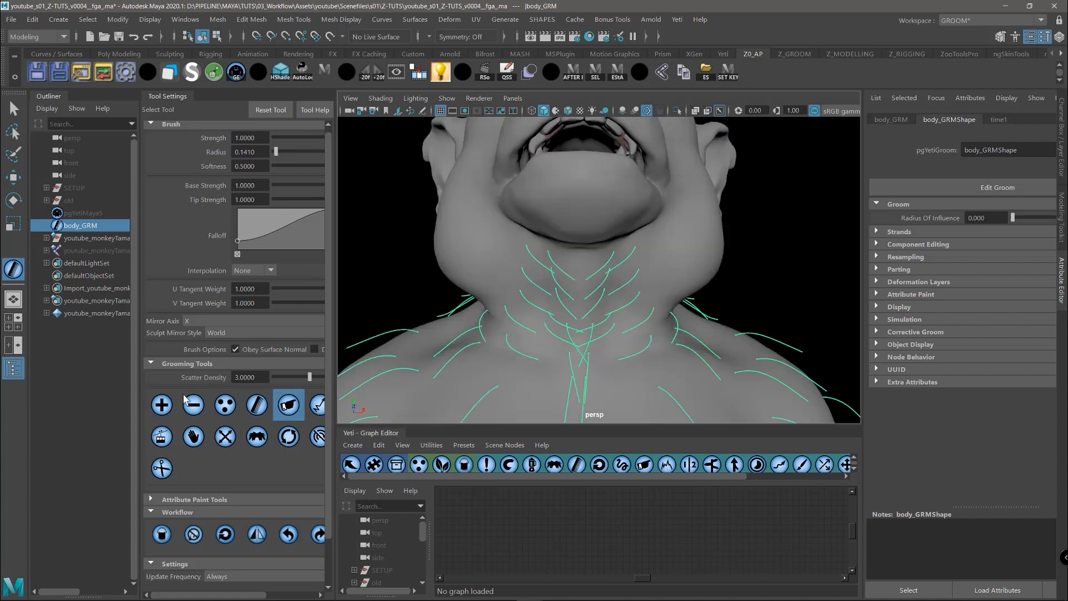
pyautogui.click(162, 405)
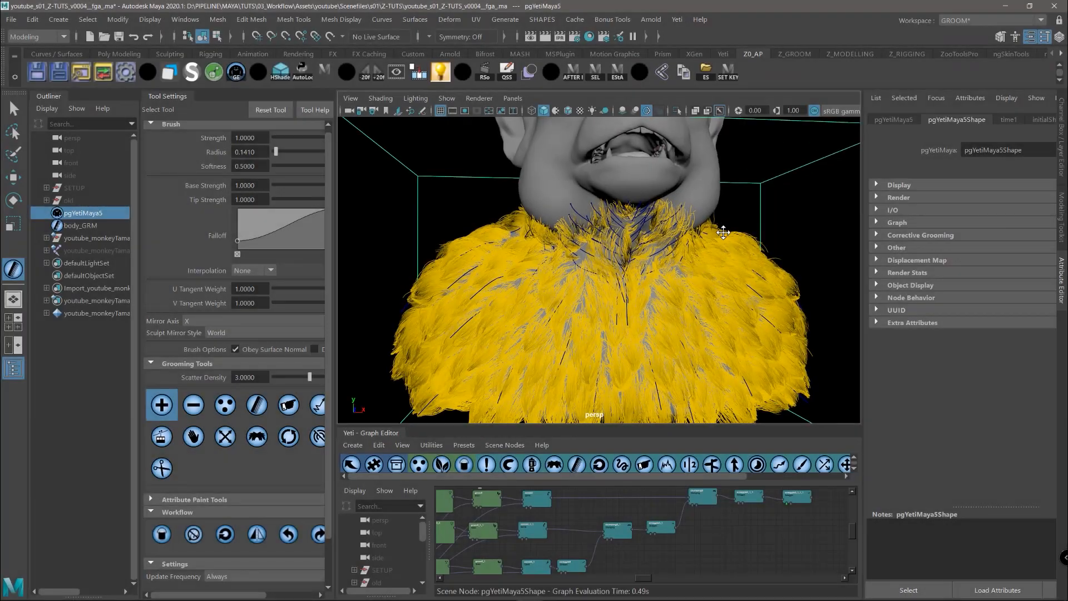
# Examine the clumped pgYetiMaya5 fur around the neck and under the chin from several angles
pyautogui.keyDown('alt'); pyautogui.moveTo(723, 233); pyautogui.dragTo(691, 238); pyautogui.keyUp('alt')
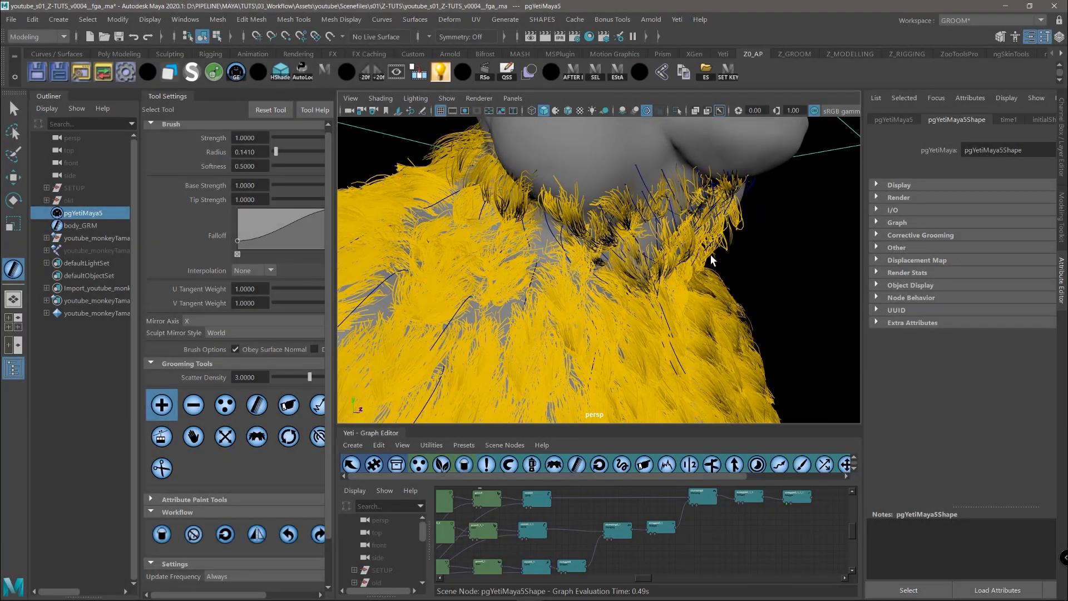
pyautogui.keyDown('alt'); pyautogui.moveTo(698, 290); pyautogui.dragTo(641, 291, button='right'); pyautogui.keyUp('alt')
pyautogui.keyDown('alt'); pyautogui.moveTo(695, 301); pyautogui.dragTo(753, 253, button='middle'); pyautogui.keyUp('alt')
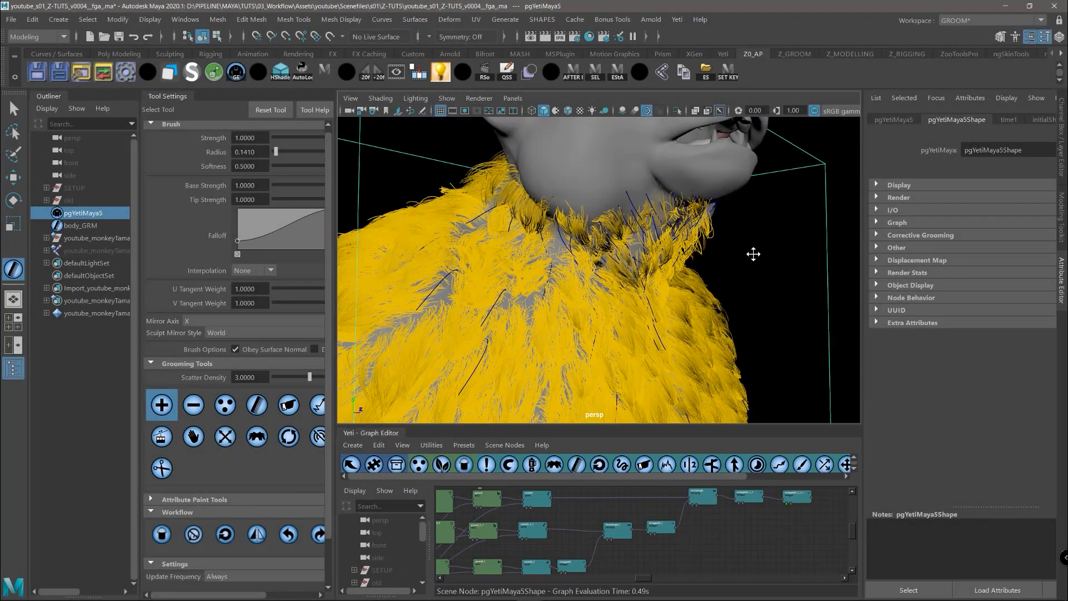
pyautogui.keyDown('alt'); pyautogui.moveTo(753, 253); pyautogui.dragTo(793, 300, button='right'); pyautogui.keyUp('alt')
pyautogui.keyDown('alt'); pyautogui.moveTo(794, 300); pyautogui.dragTo(648, 287); pyautogui.keyUp('alt')
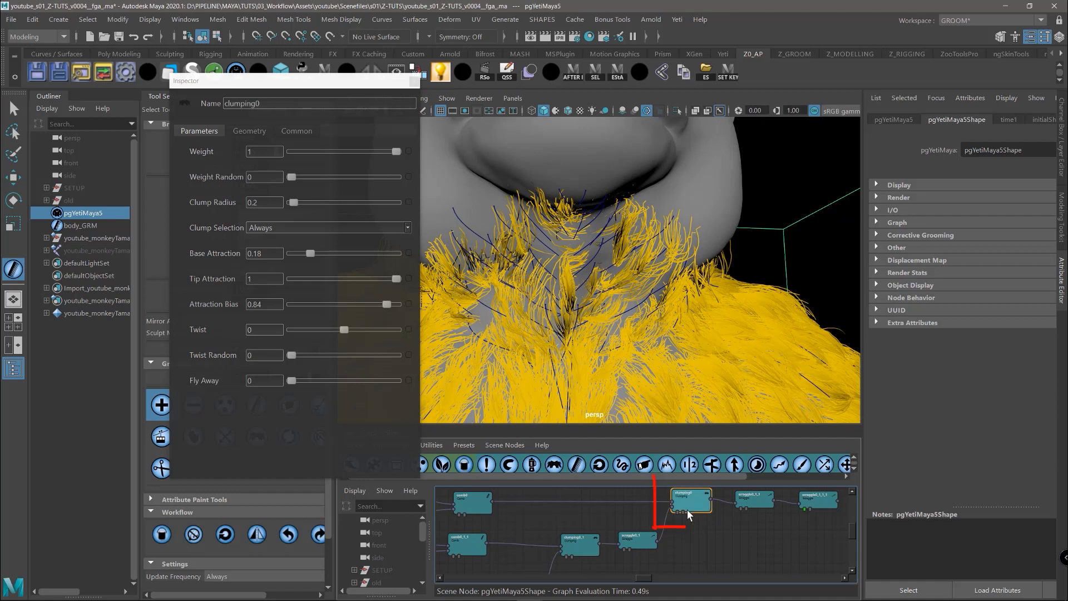
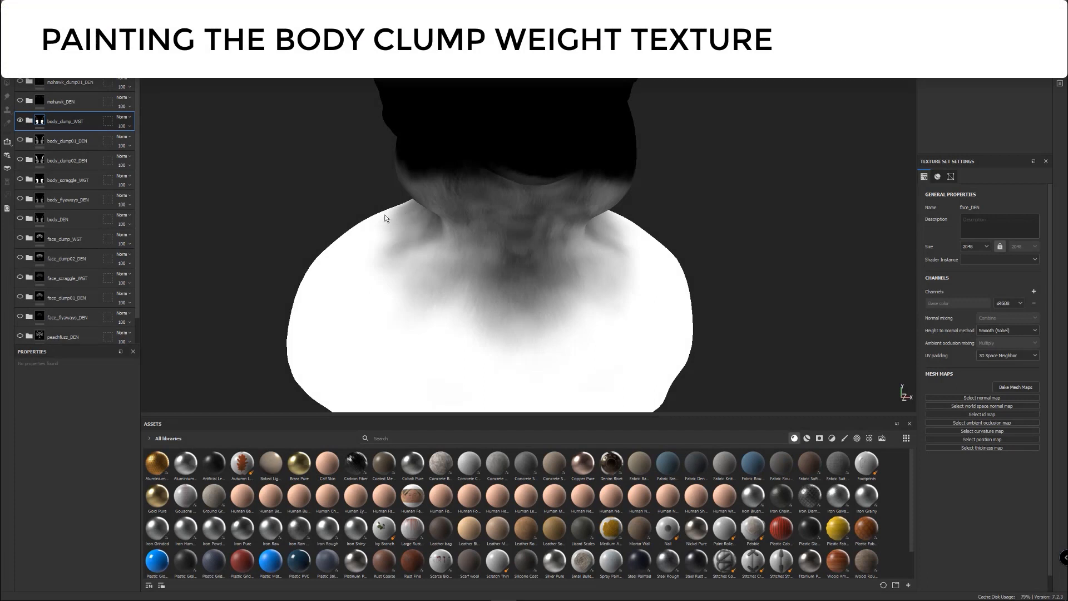
# Switch to Substance 3D Painter and examine the body_clump_WGT mask around the neck and chest
pyautogui.keyDown('alt'); pyautogui.moveTo(545, 301); pyautogui.dragTo(546, 263, button='middle'); pyautogui.keyUp('alt')
pyautogui.scroll(-1, 539, 250)
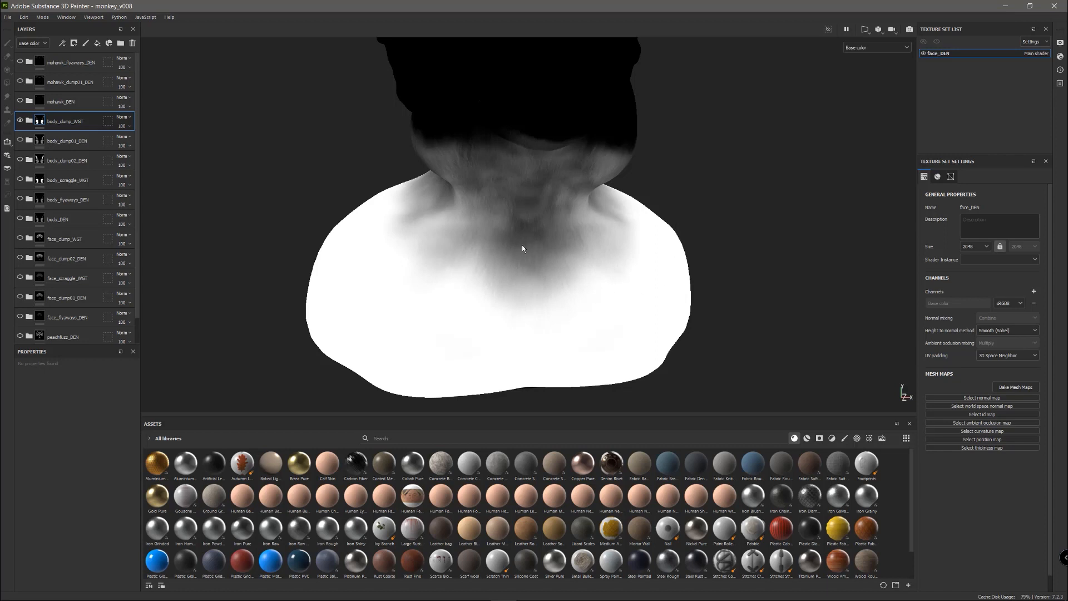
pyautogui.keyDown('alt'); pyautogui.moveTo(521, 249); pyautogui.dragTo(534, 184); pyautogui.keyUp('alt')
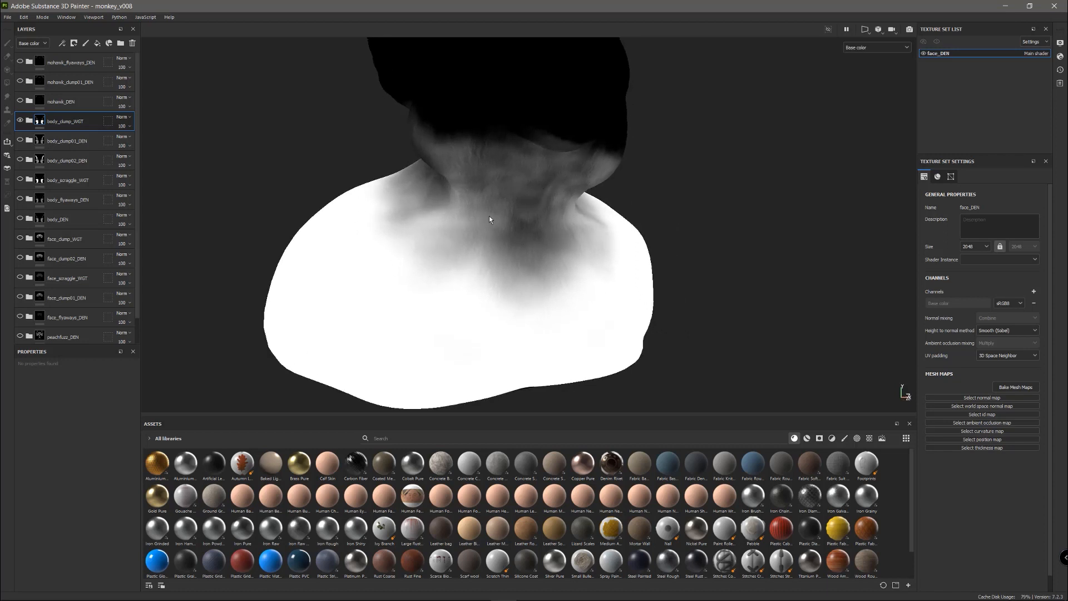
pyautogui.keyDown('alt'); pyautogui.moveTo(488, 218); pyautogui.dragTo(453, 227); pyautogui.keyUp('alt')
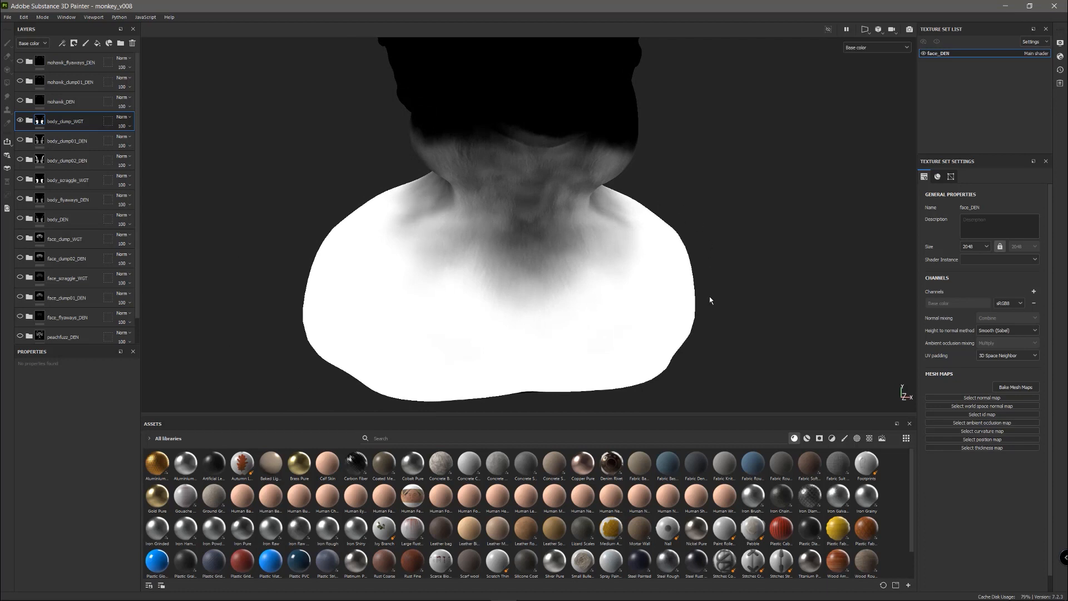
pyautogui.keyDown('alt'); pyautogui.moveTo(442, 265); pyautogui.dragTo(492, 217); pyautogui.keyUp('alt')
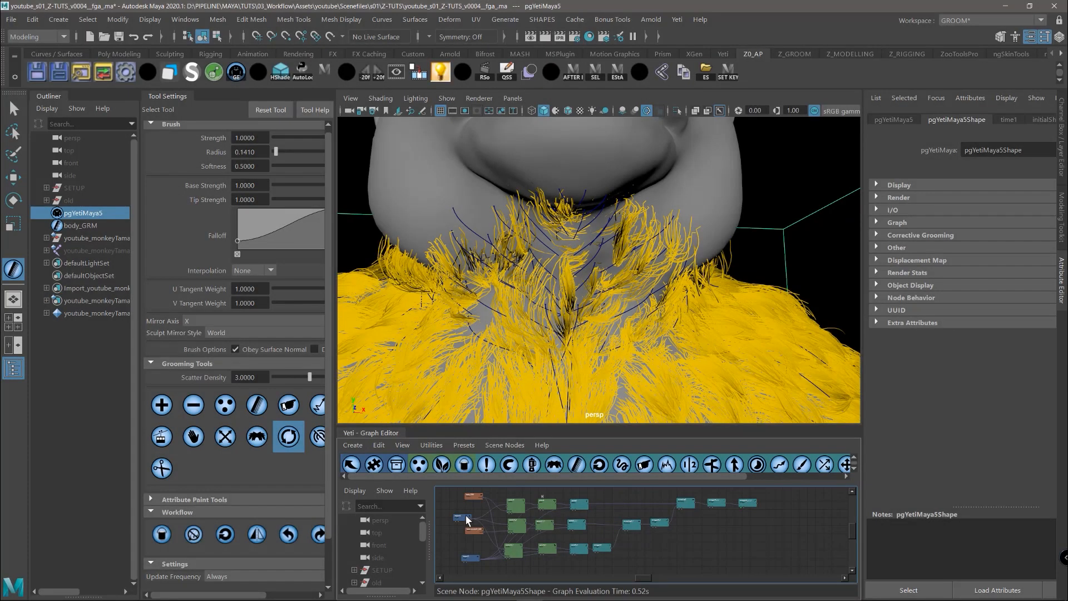
# In Maya's Yeti graph, paste a copy of the texture node, name it body_clump_WGT, and set its file to body_clump_WGT.png
pyautogui.hotkey('ctrl', 'v')
pyautogui.doubleClick(600, 515)
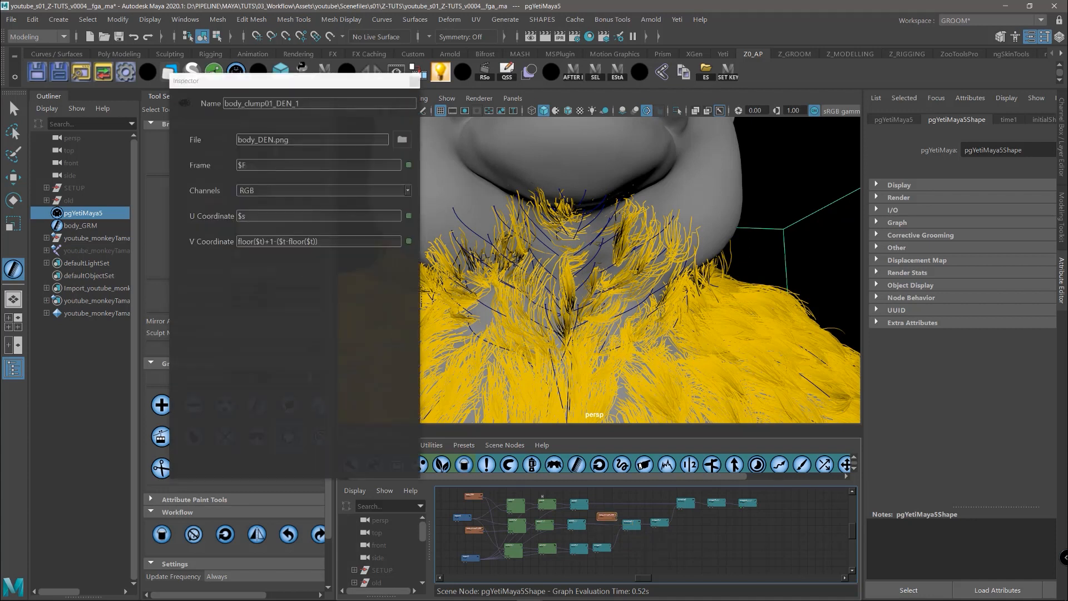
pyautogui.moveTo(274, 140); pyautogui.dragTo(236, 140)
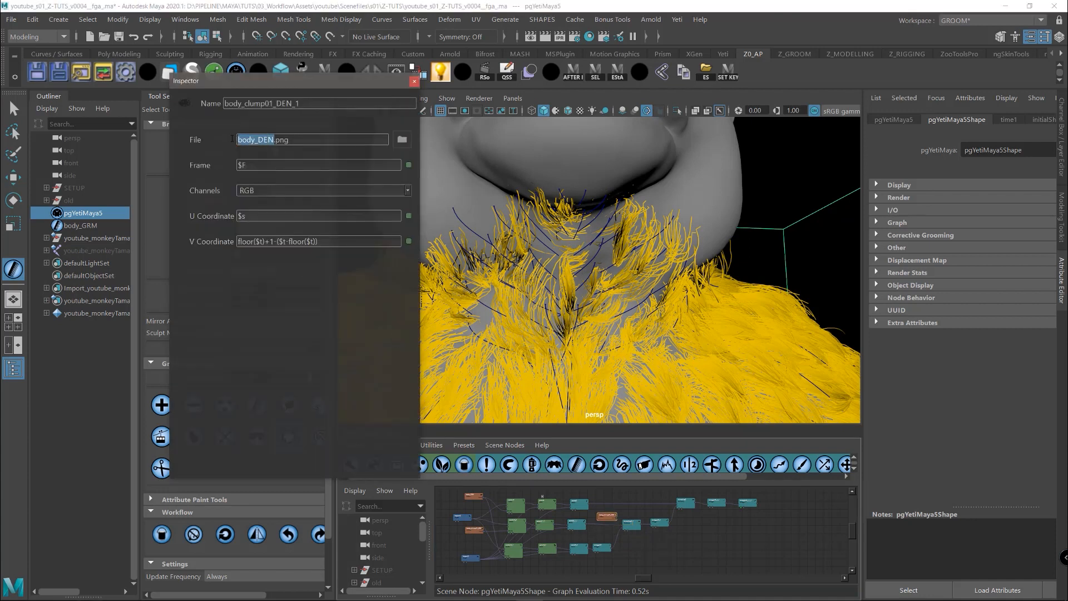
pyautogui.write('body_clump_WGT')
pyautogui.doubleClick(262, 103)
pyautogui.click(414, 82)
# Connect the body_clump_WGT texture to the Weight parameter of clumping0_1
pyautogui.keyDown('alt'); pyautogui.moveTo(637, 547); pyautogui.dragTo(716, 563, button='right'); pyautogui.keyUp('alt')
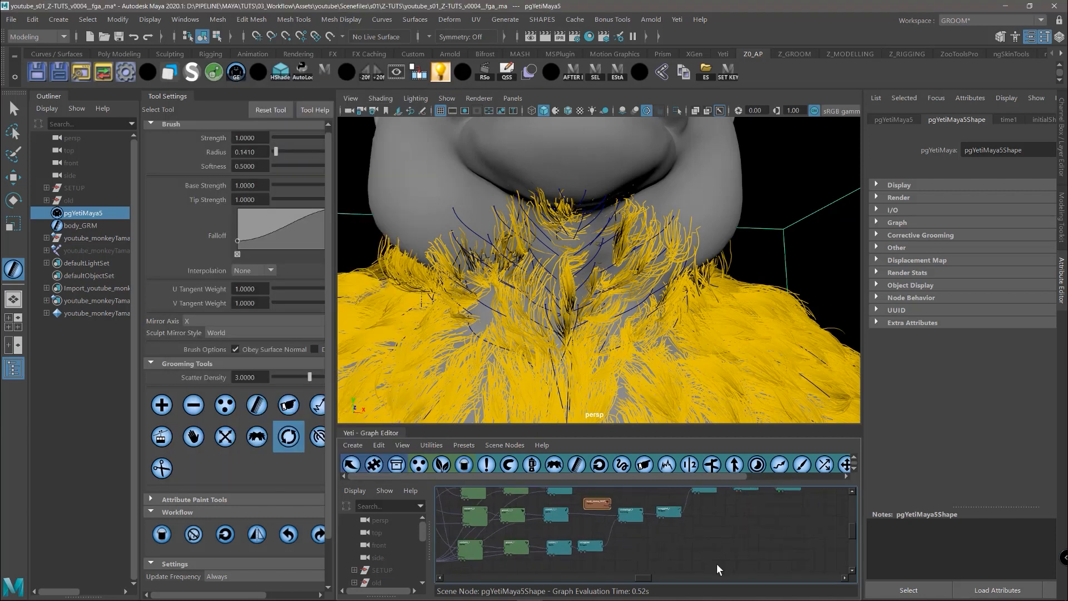
pyautogui.keyDown('alt'); pyautogui.moveTo(695, 515); pyautogui.dragTo(698, 531, button='middle'); pyautogui.keyUp('alt')
pyautogui.keyDown('alt'); pyautogui.moveTo(698, 531); pyautogui.dragTo(743, 537, button='right'); pyautogui.keyUp('alt')
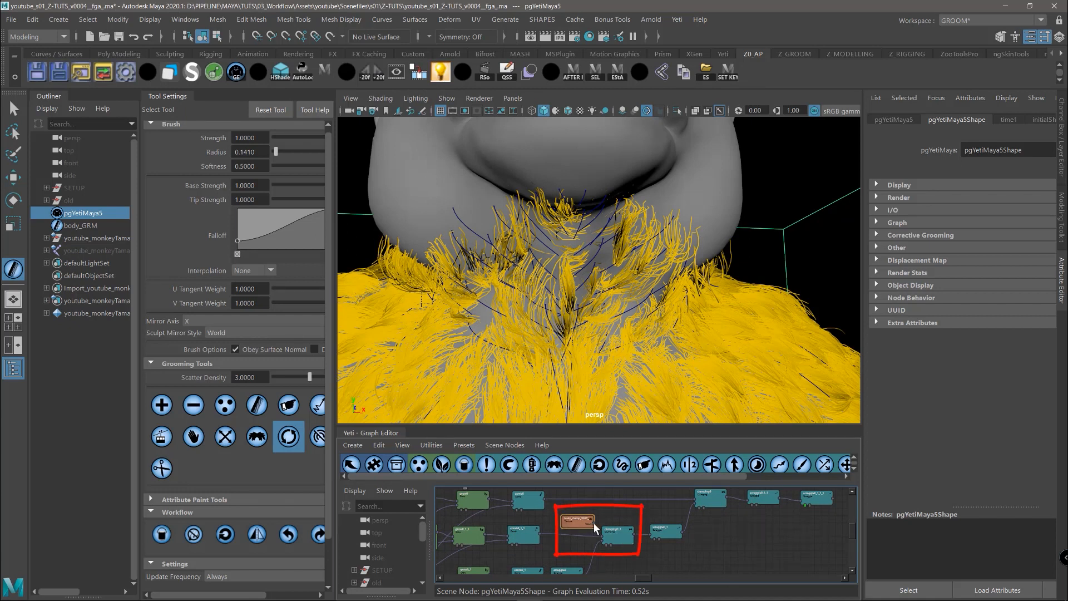
pyautogui.rightClick(619, 537)
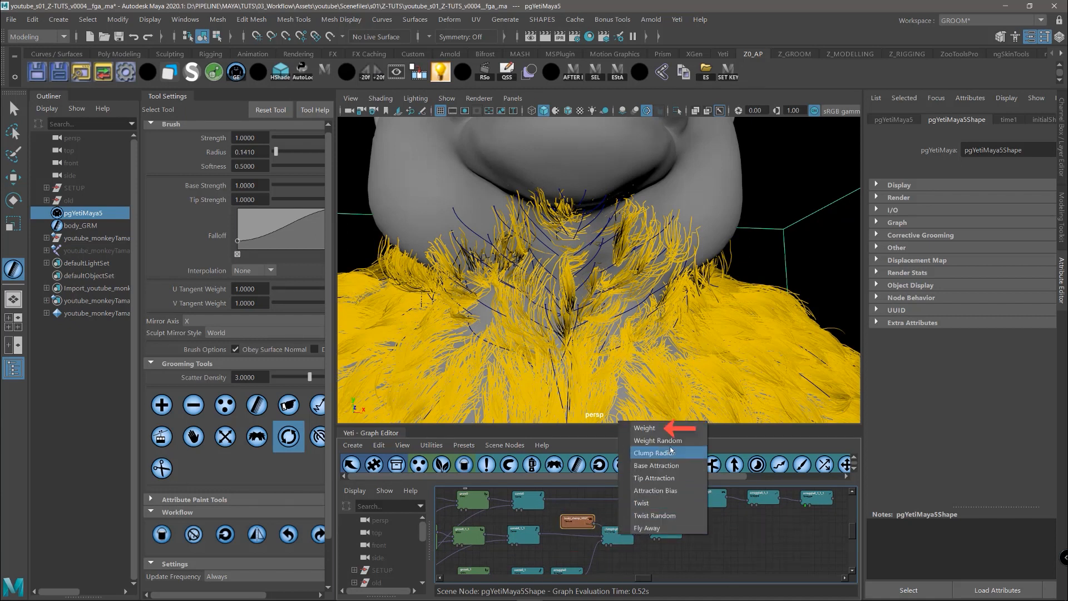
pyautogui.click(666, 430)
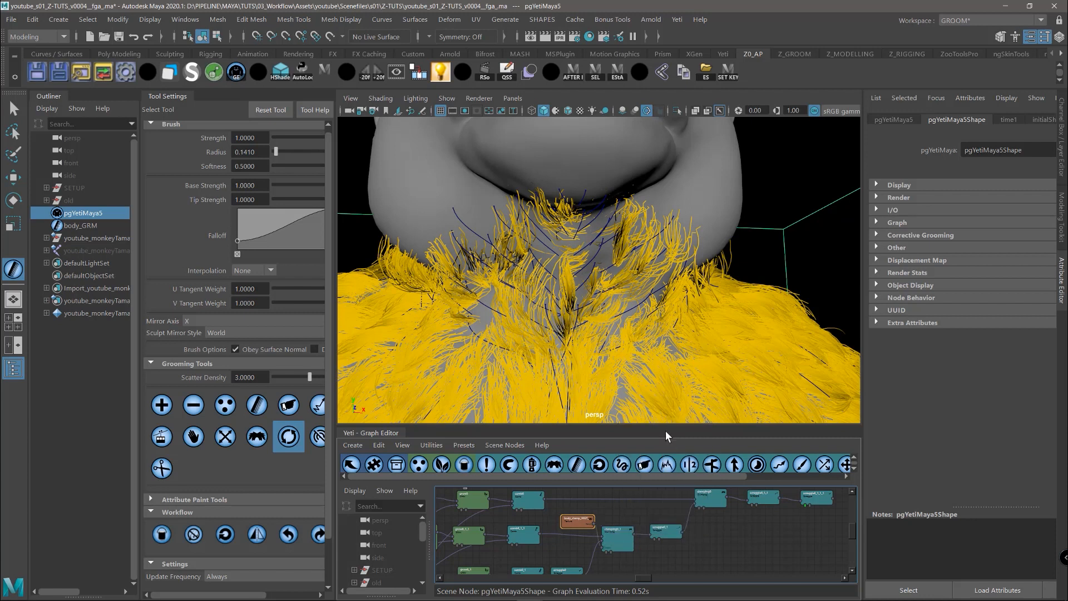
# Examine how the clump weight texture affects the neck and chest fur from different angles
pyautogui.keyDown('alt'); pyautogui.moveTo(653, 528); pyautogui.dragTo(673, 503, button='middle'); pyautogui.keyUp('alt')
pyautogui.keyDown('alt'); pyautogui.moveTo(635, 368); pyautogui.dragTo(586, 188); pyautogui.keyUp('alt')
pyautogui.keyDown('alt'); pyautogui.moveTo(615, 256); pyautogui.dragTo(608, 289, button='middle'); pyautogui.keyUp('alt')
pyautogui.keyDown('alt'); pyautogui.moveTo(702, 524); pyautogui.dragTo(685, 561, button='middle'); pyautogui.keyUp('alt')
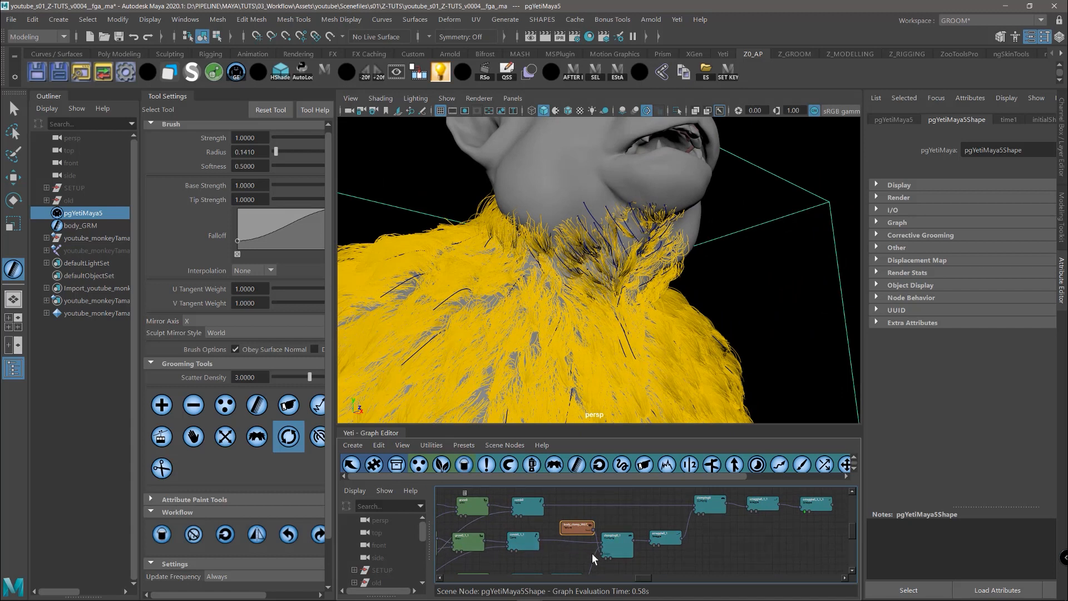
pyautogui.keyDown('alt'); pyautogui.moveTo(592, 553); pyautogui.dragTo(570, 547, button='middle'); pyautogui.keyUp('alt')
pyautogui.keyDown('alt'); pyautogui.moveTo(616, 295); pyautogui.dragTo(679, 308, button='right'); pyautogui.keyUp('alt')
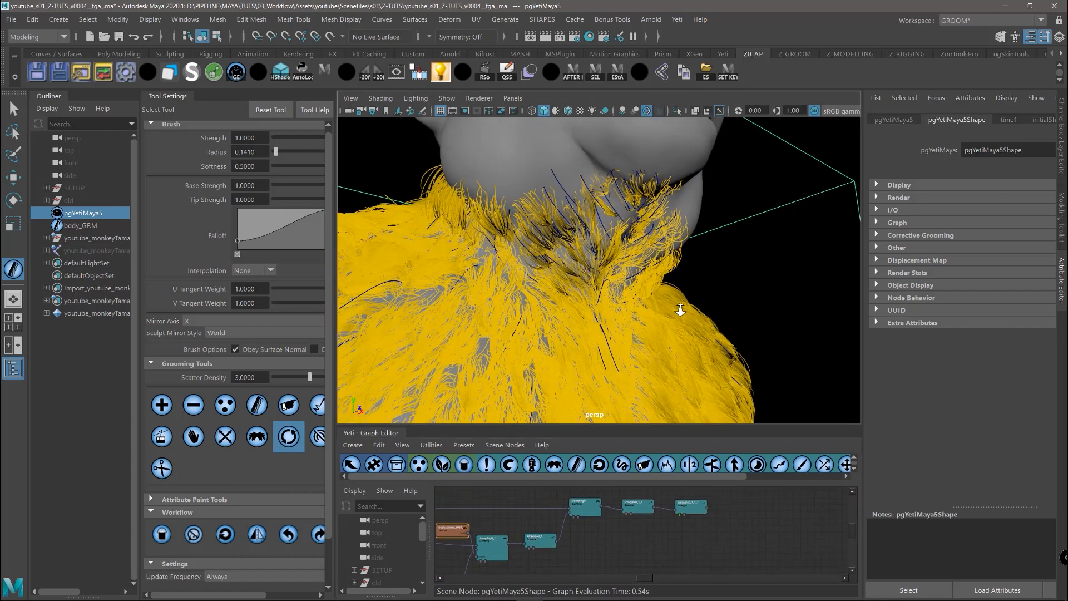
pyautogui.keyDown('alt'); pyautogui.moveTo(679, 307); pyautogui.dragTo(523, 312); pyautogui.keyUp('alt')
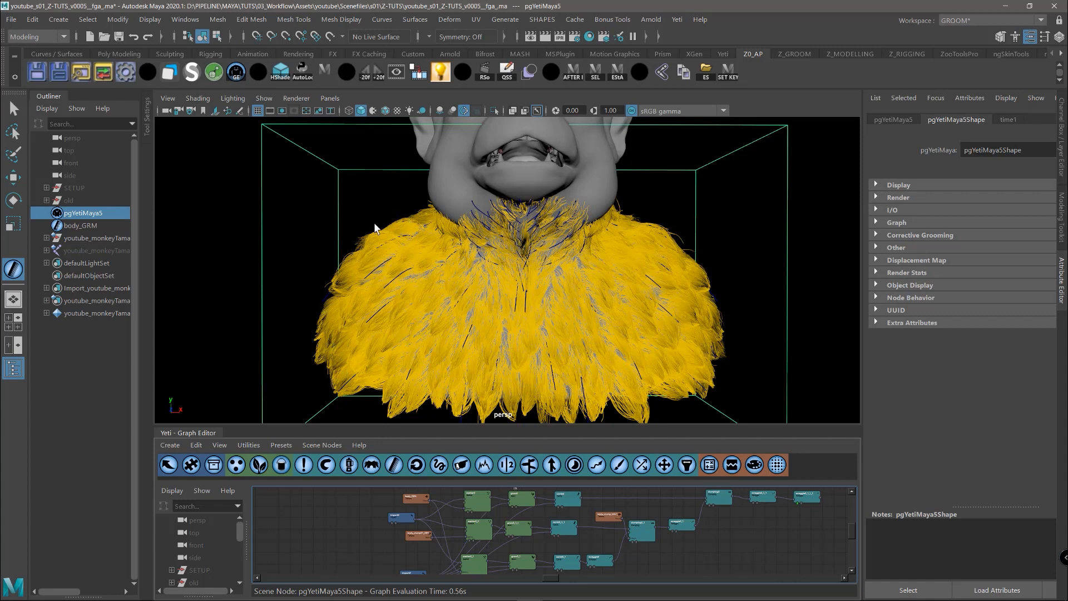
# Duplicate the body scatter, grow and comb nodes and place the copies above the existing node rows
pyautogui.keyDown('alt'); pyautogui.moveTo(702, 530); pyautogui.dragTo(715, 562, button='middle'); pyautogui.keyUp('alt')
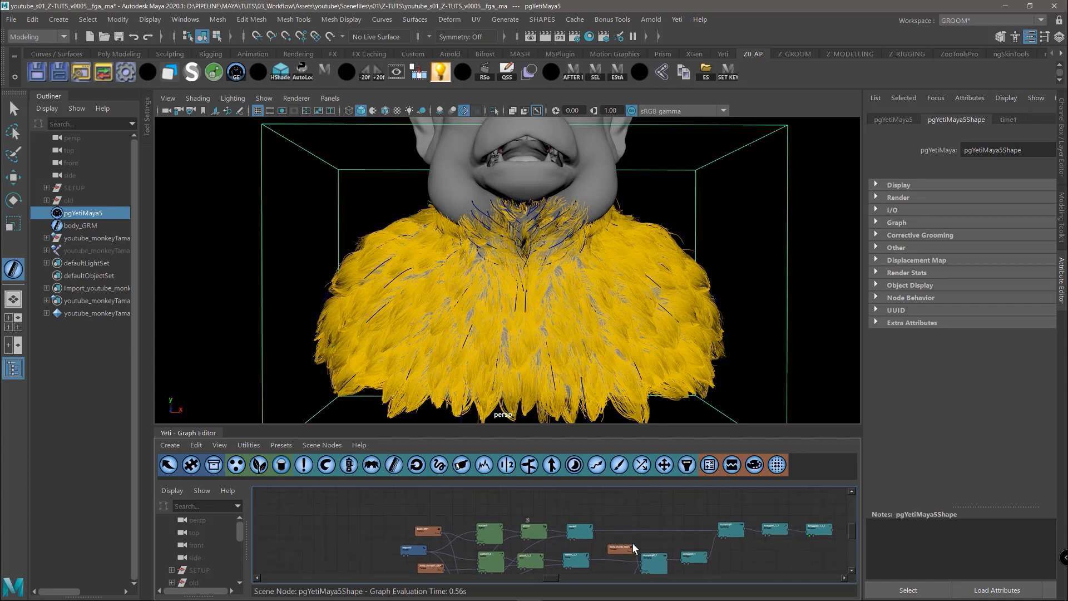
pyautogui.moveTo(475, 516); pyautogui.dragTo(595, 543)
pyautogui.moveTo(473, 501); pyautogui.dragTo(599, 536)
pyautogui.click(542, 503)
pyautogui.hotkey('ctrl', 'v')
pyautogui.moveTo(522, 532); pyautogui.dragTo(499, 468)
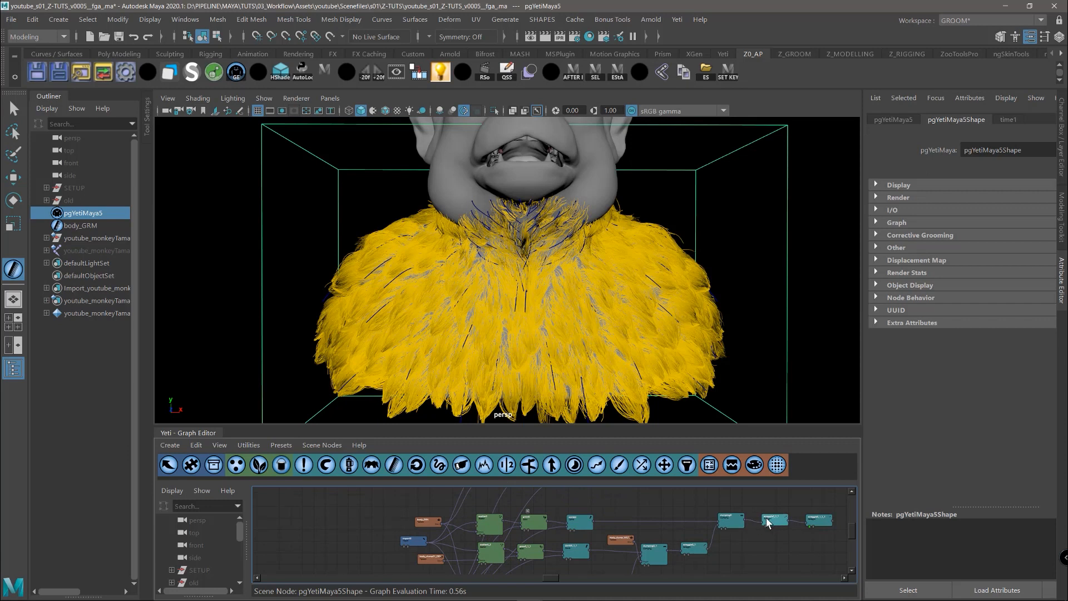
# Duplicate the two scraggle nodes following clumping0 and attach the copies after the new comb node
pyautogui.keyDown('alt'); pyautogui.moveTo(727, 538); pyautogui.dragTo(640, 581, button='middle'); pyautogui.keyUp('alt')
pyautogui.moveTo(671, 543); pyautogui.dragTo(740, 568)
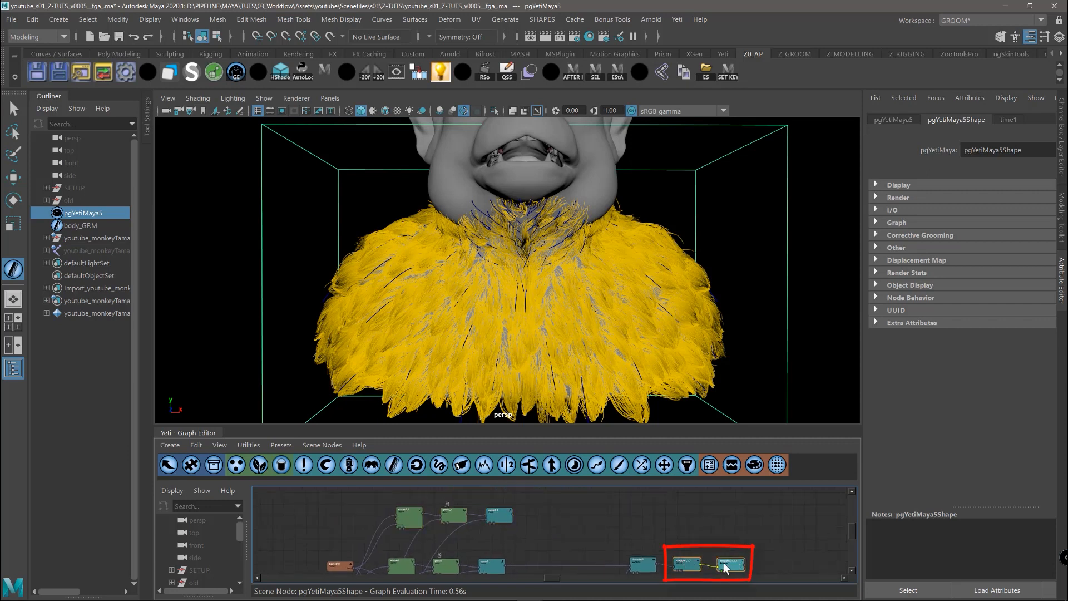
pyautogui.hotkey('ctrl', 'c')
pyautogui.hotkey('ctrl', 'v')
pyautogui.moveTo(548, 544); pyautogui.dragTo(547, 516)
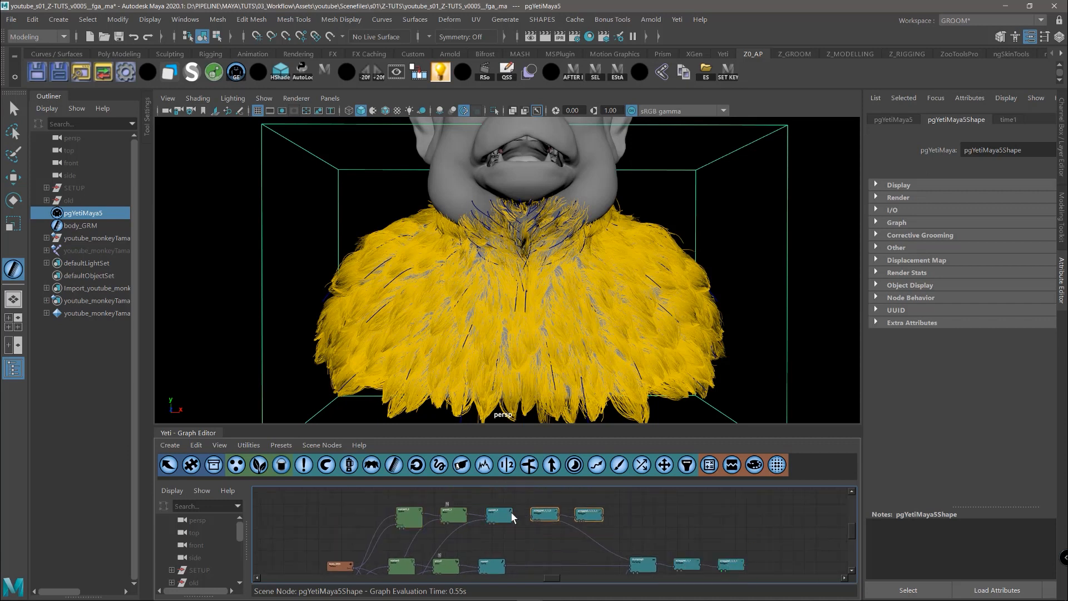
pyautogui.click(512, 513)
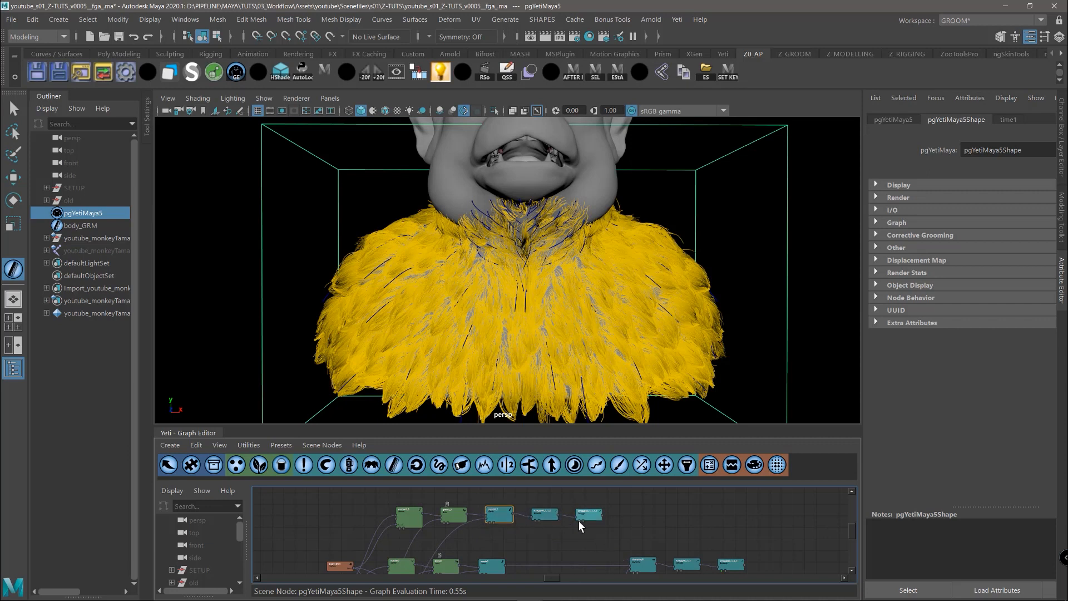
# Set scatter0_3's Density Multiplier to 4.5 for sparse flyaway hairs
pyautogui.doubleClick(409, 516)
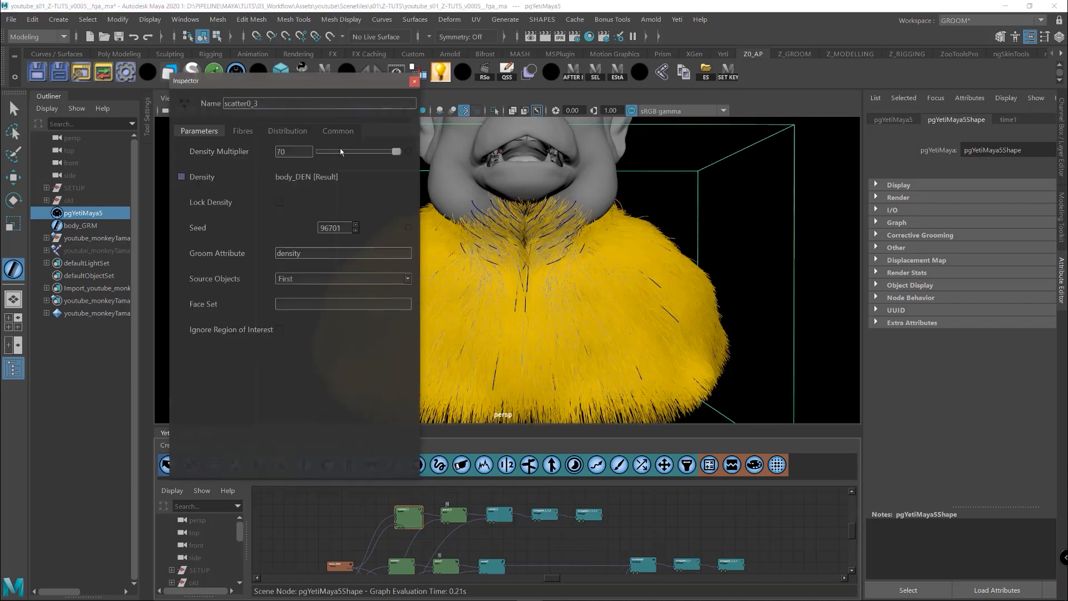
pyautogui.moveTo(357, 151); pyautogui.dragTo(330, 155)
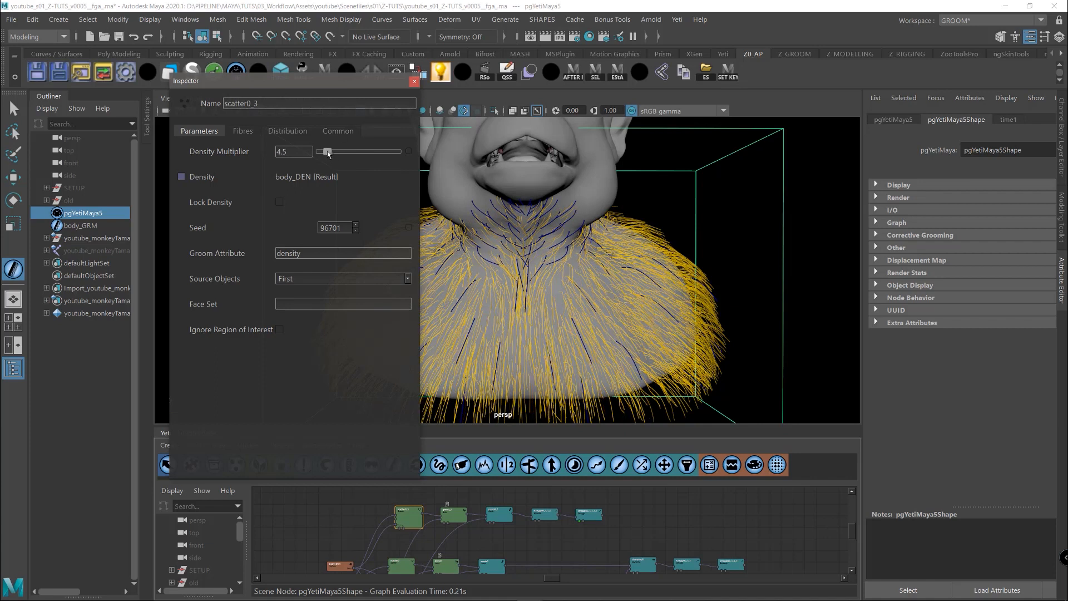
pyautogui.click(414, 81)
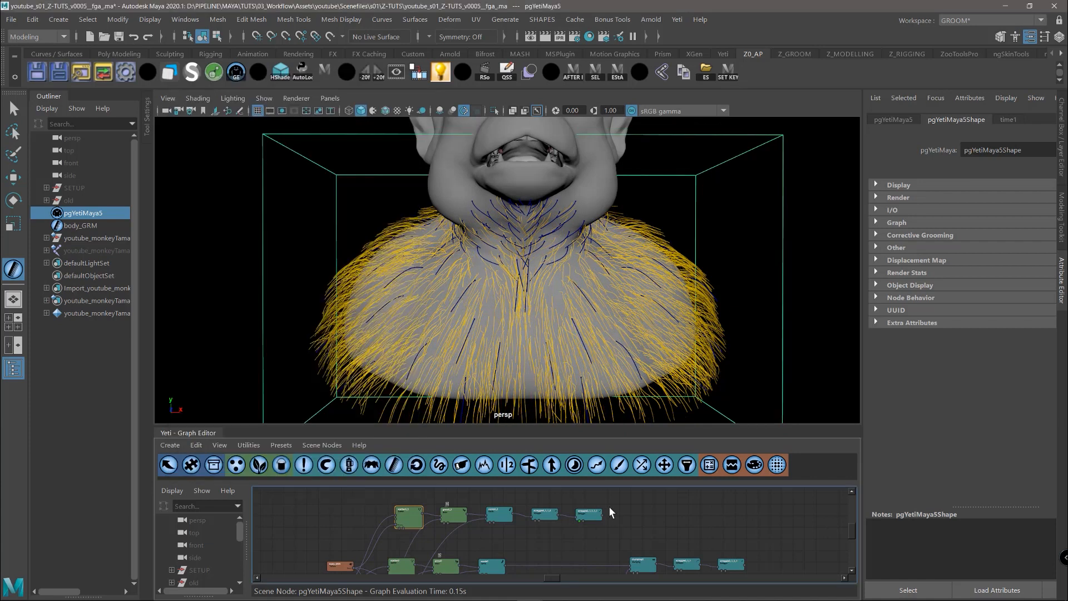
# Set scraggle0_1_1_2's Scraggle to 0.41 and its Scraggle Frequency to about 0.9
pyautogui.doubleClick(532, 515)
pyautogui.moveTo(320, 155); pyautogui.dragTo(343, 156)
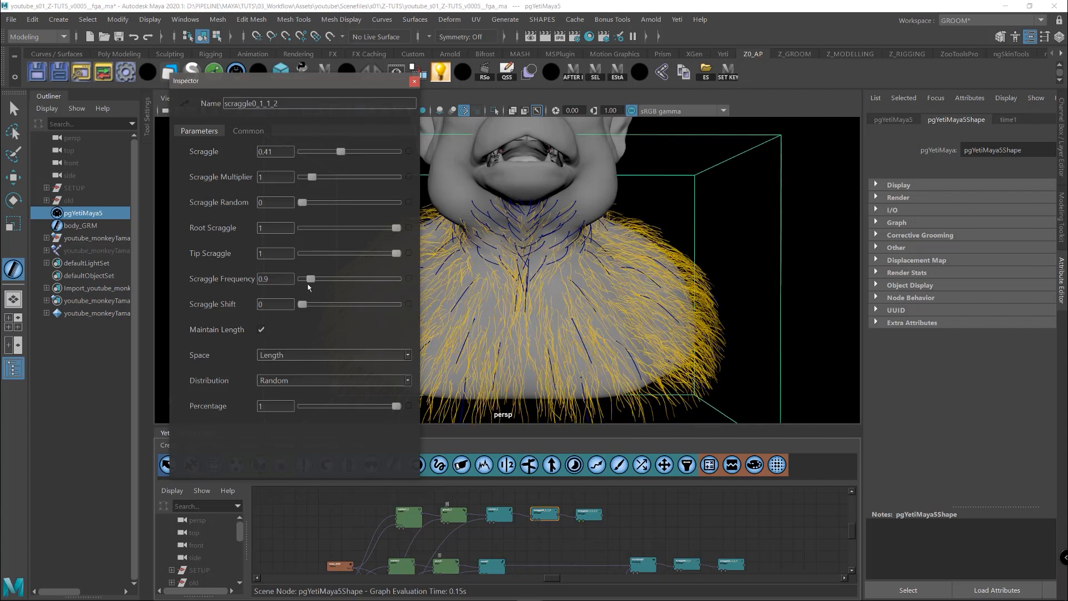
pyautogui.moveTo(309, 279); pyautogui.dragTo(310, 281)
pyautogui.click(413, 83)
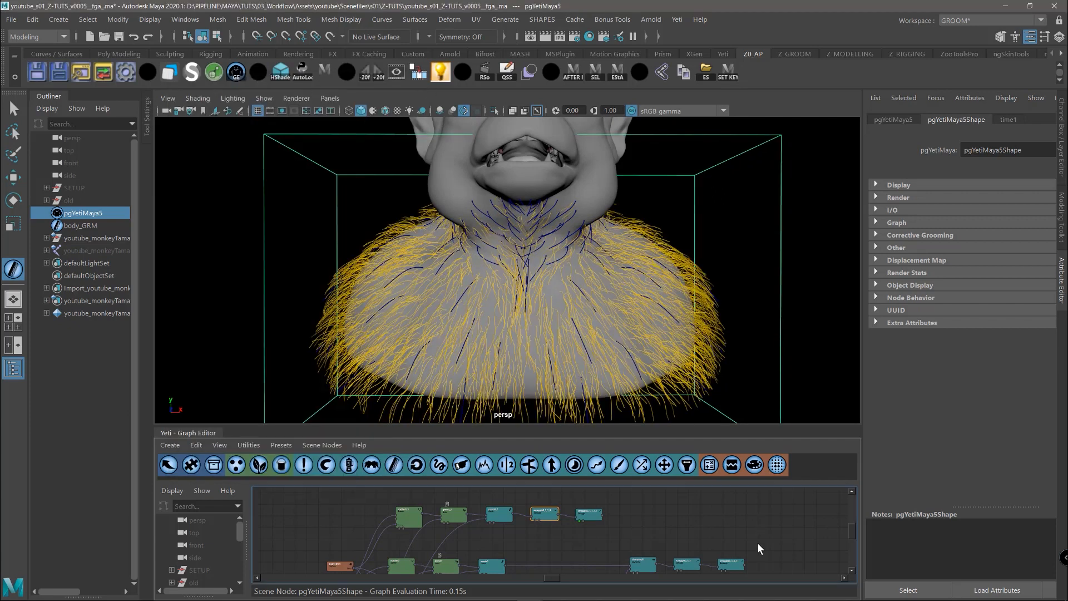
# Add a Merge node and feed it the last scraggle nodes of both the clumped fur row and the flyaway row
pyautogui.keyDown('alt'); pyautogui.moveTo(726, 537); pyautogui.dragTo(683, 510, button='middle'); pyautogui.keyUp('alt')
pyautogui.keyDown('alt'); pyautogui.moveTo(683, 510); pyautogui.dragTo(747, 537, button='right'); pyautogui.keyUp('alt')
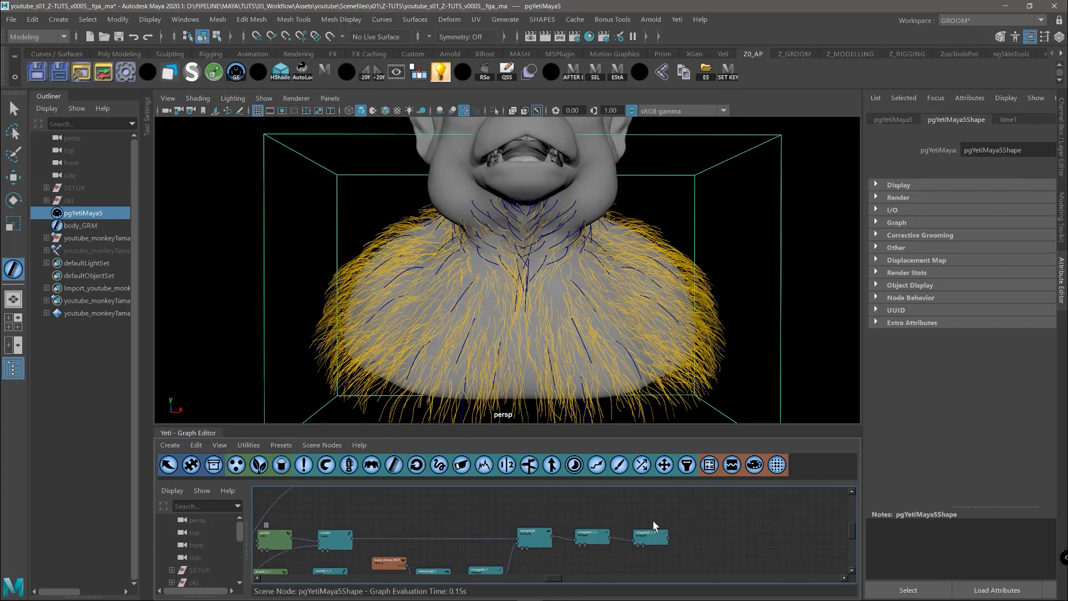
pyautogui.keyDown('alt'); pyautogui.moveTo(652, 520); pyautogui.dragTo(535, 532, button='middle'); pyautogui.keyUp('alt')
pyautogui.click(677, 529)
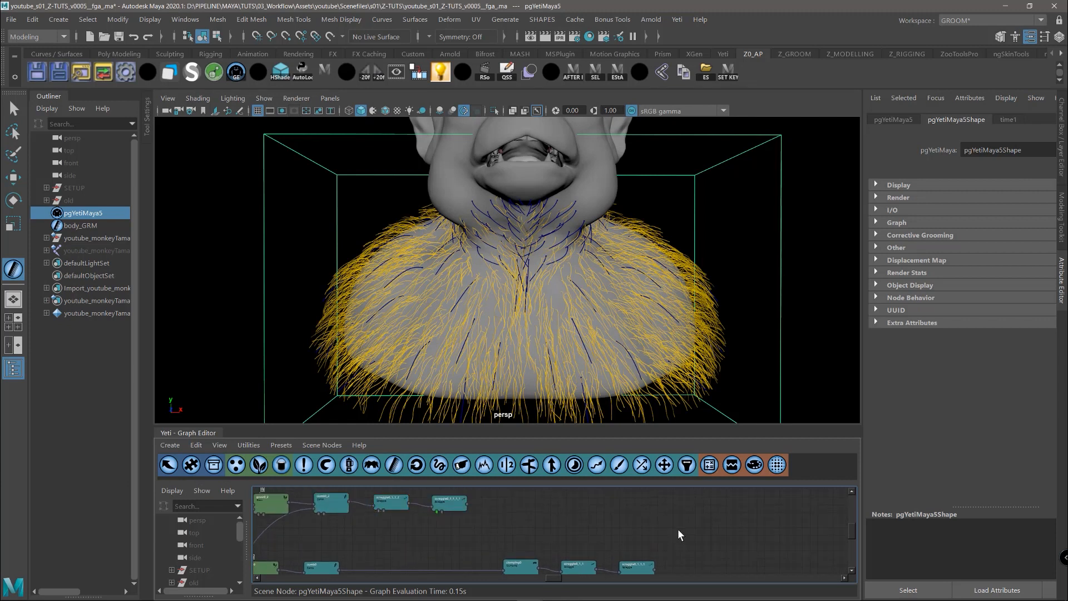
pyautogui.click(551, 464)
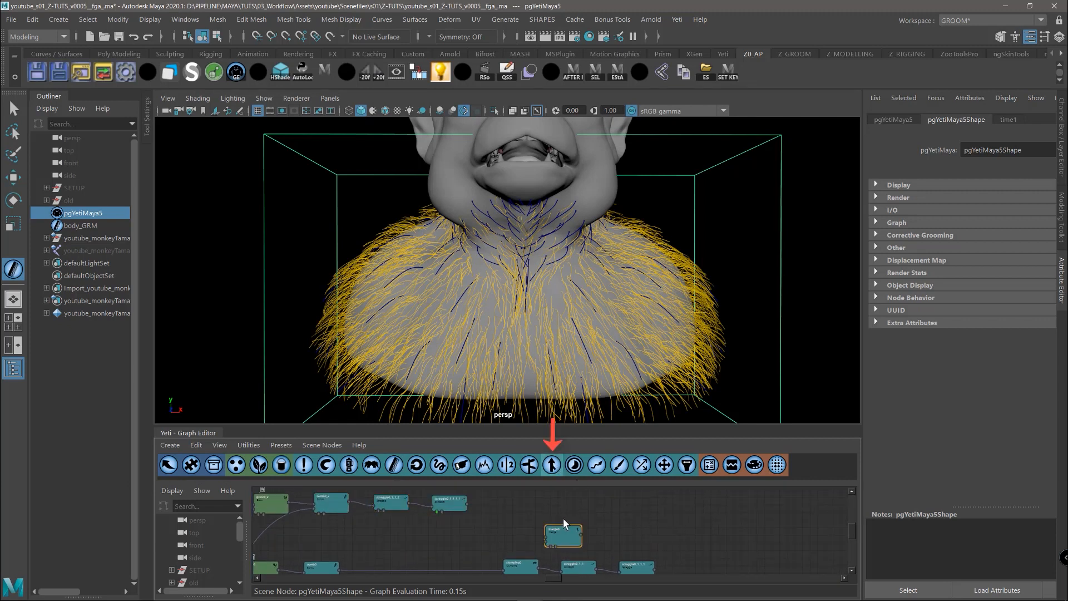
pyautogui.click(683, 528)
pyautogui.moveTo(681, 525); pyautogui.dragTo(713, 528)
pyautogui.moveTo(655, 569)
pyautogui.mouseDown()
pyautogui.moveTo(671, 534)
pyautogui.moveTo(682, 535)
pyautogui.mouseUp()
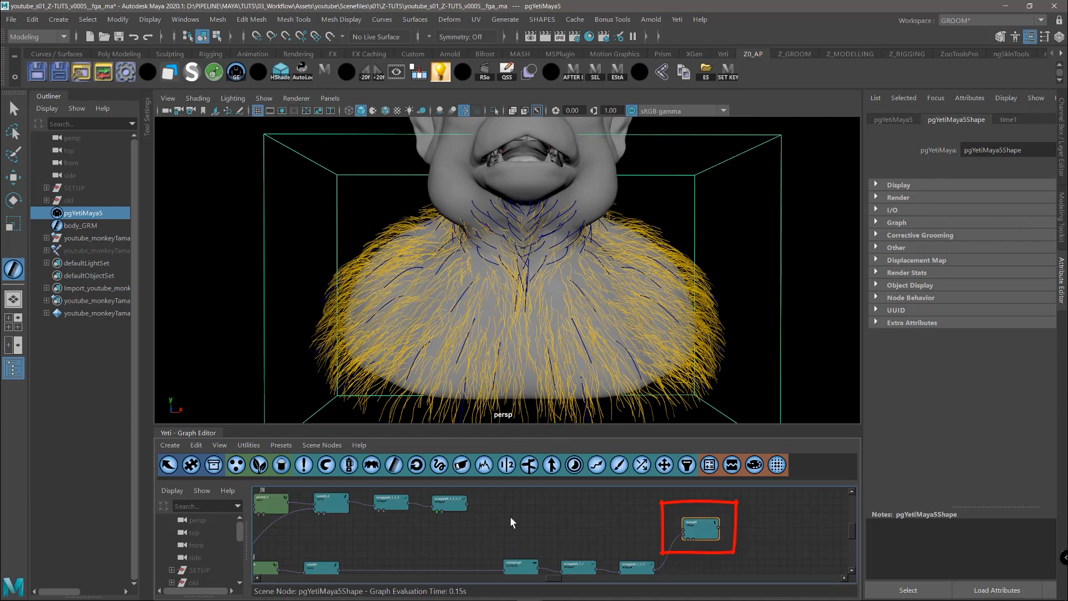
pyautogui.moveTo(466, 507); pyautogui.dragTo(681, 532)
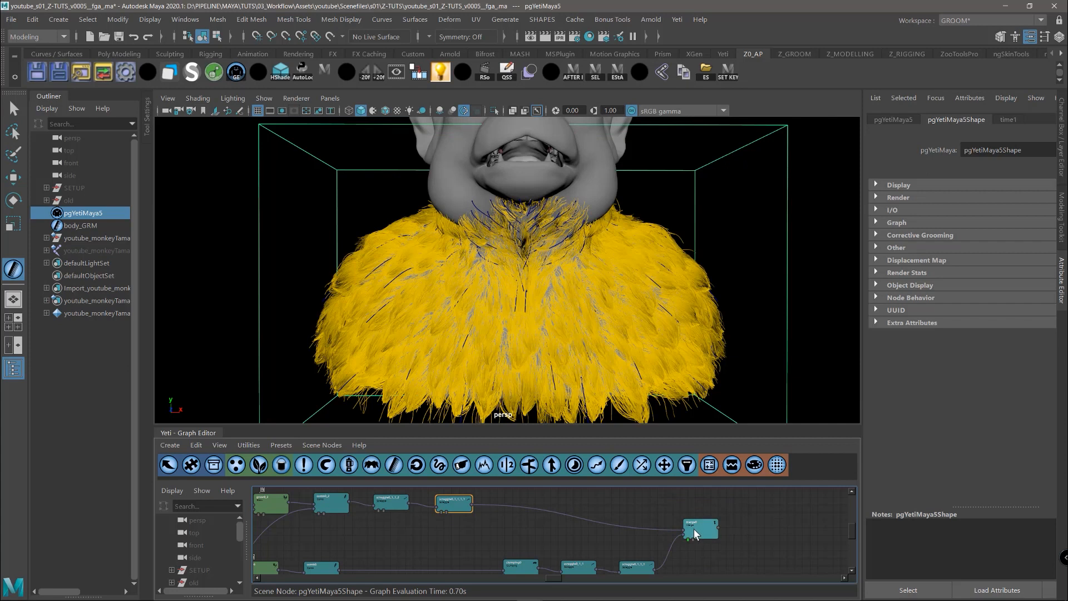
pyautogui.moveTo(693, 528); pyautogui.dragTo(707, 525)
# Compare the fur displayed at the clumped row's last scraggle node with the merged output
pyautogui.keyDown('alt'); pyautogui.moveTo(714, 534); pyautogui.dragTo(708, 502, button='middle'); pyautogui.keyUp('alt')
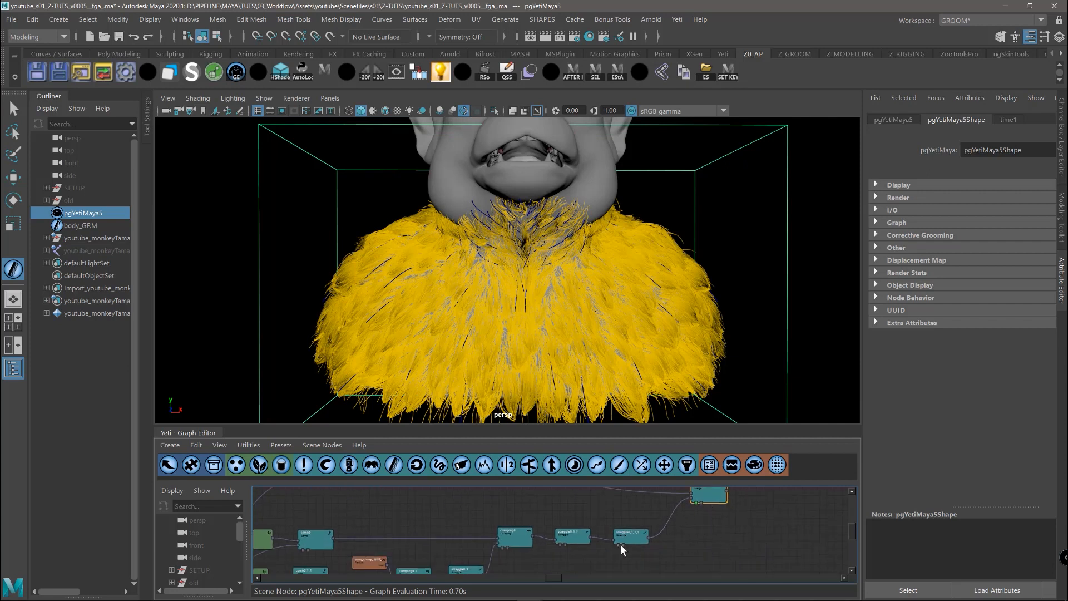
pyautogui.keyDown('alt'); pyautogui.moveTo(622, 545); pyautogui.dragTo(615, 552, button='middle'); pyautogui.keyUp('alt')
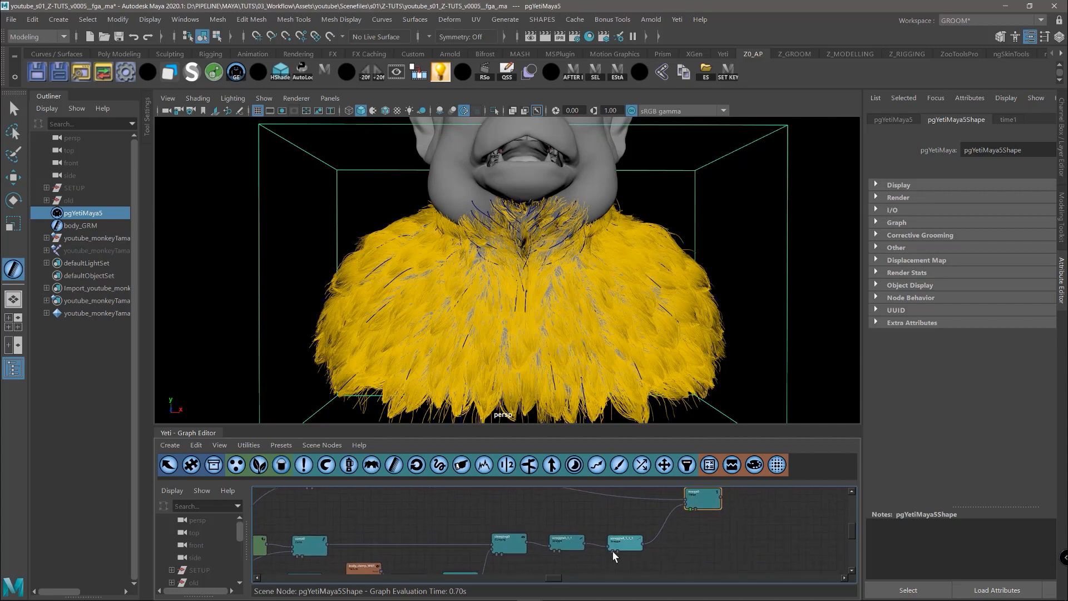
pyautogui.click(613, 551)
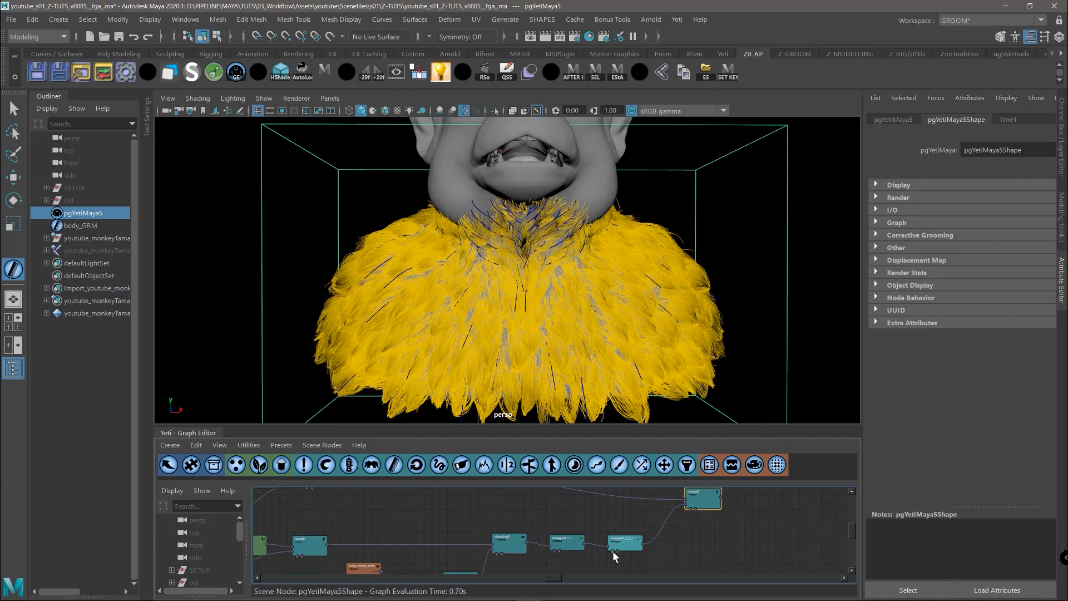
pyautogui.click(690, 508)
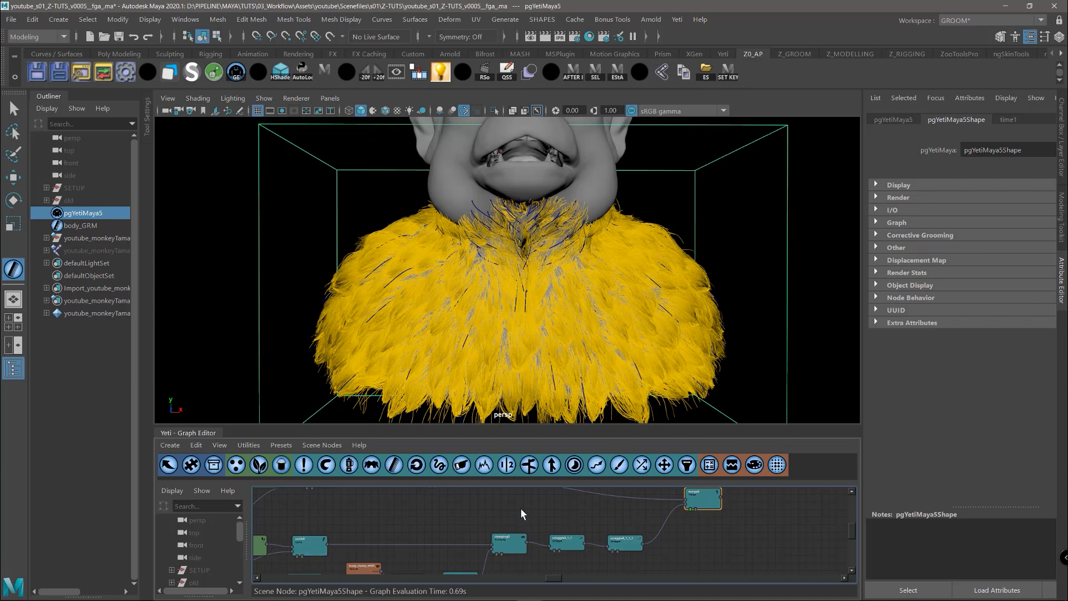
# Insert a Transform node between the flyaway row's last scraggle node and the merge node
pyautogui.moveTo(519, 508); pyautogui.dragTo(541, 535, button='middle')
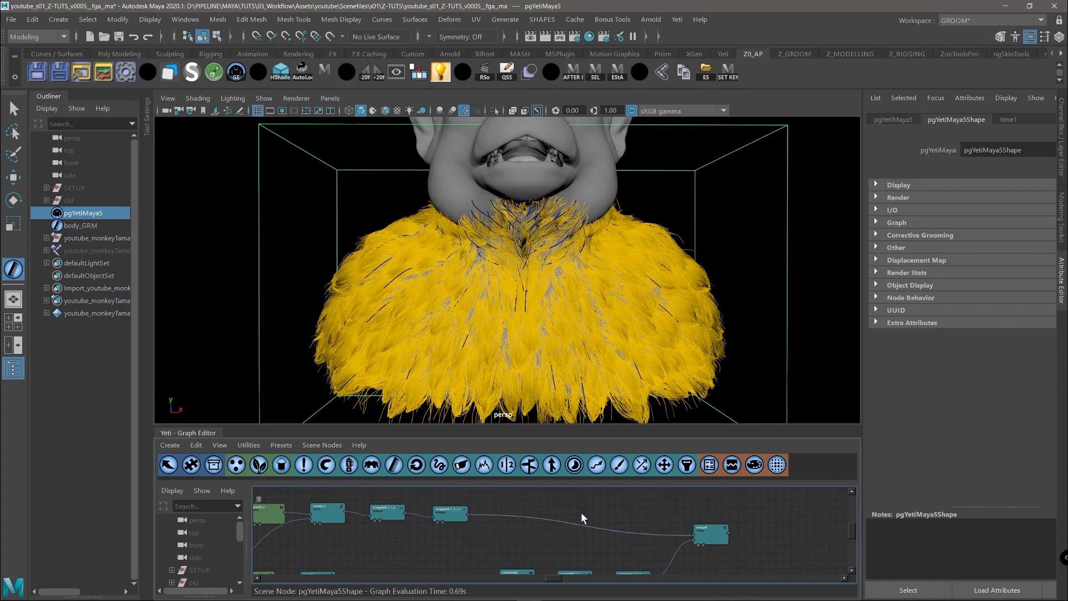
pyautogui.click(664, 465)
pyautogui.moveTo(500, 517)
pyautogui.mouseDown()
pyautogui.moveTo(526, 542)
pyautogui.moveTo(696, 538)
pyautogui.mouseUp()
# Set the transform node's Detail to Element and its Scale to 1.2
pyautogui.doubleClick(525, 544)
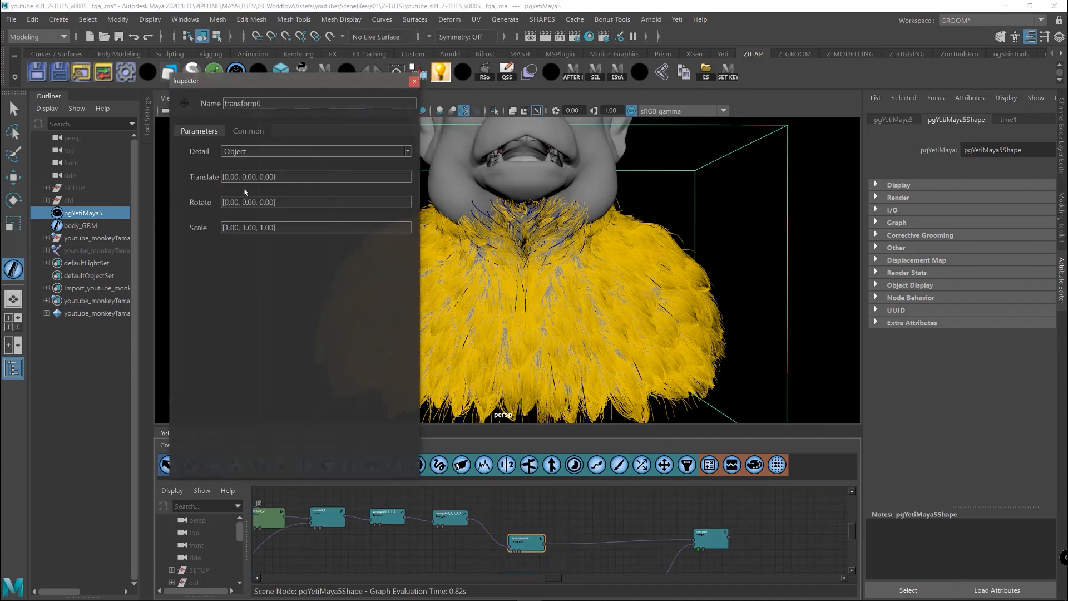
pyautogui.click(243, 152)
pyautogui.click(246, 175)
pyautogui.moveTo(288, 228); pyautogui.dragTo(188, 230)
pyautogui.write('1.2')
pyautogui.press('Return')
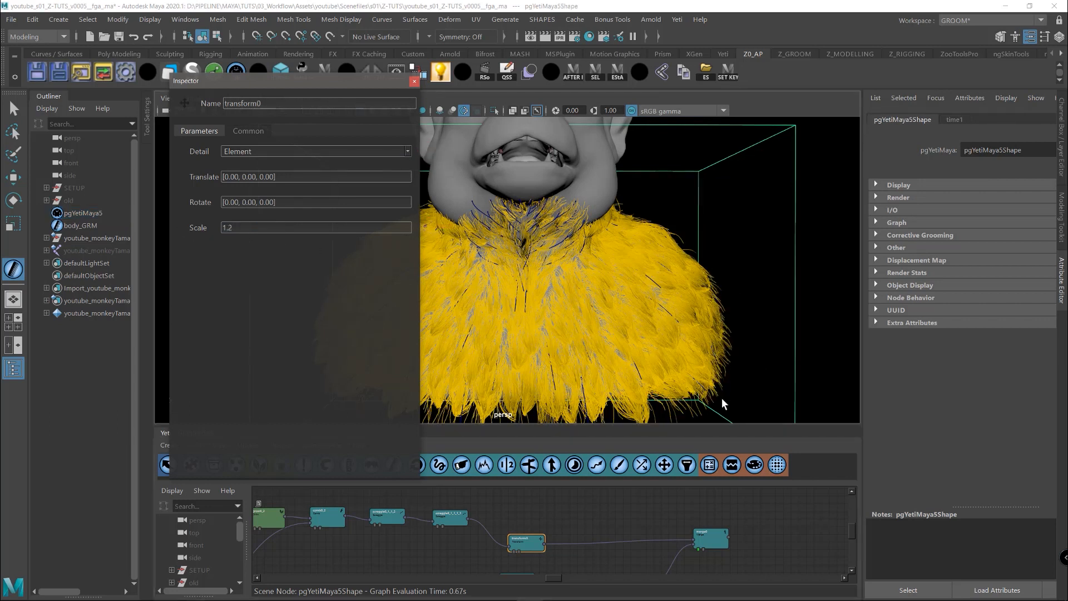
pyautogui.click(413, 82)
pyautogui.moveTo(517, 537); pyautogui.dragTo(519, 530)
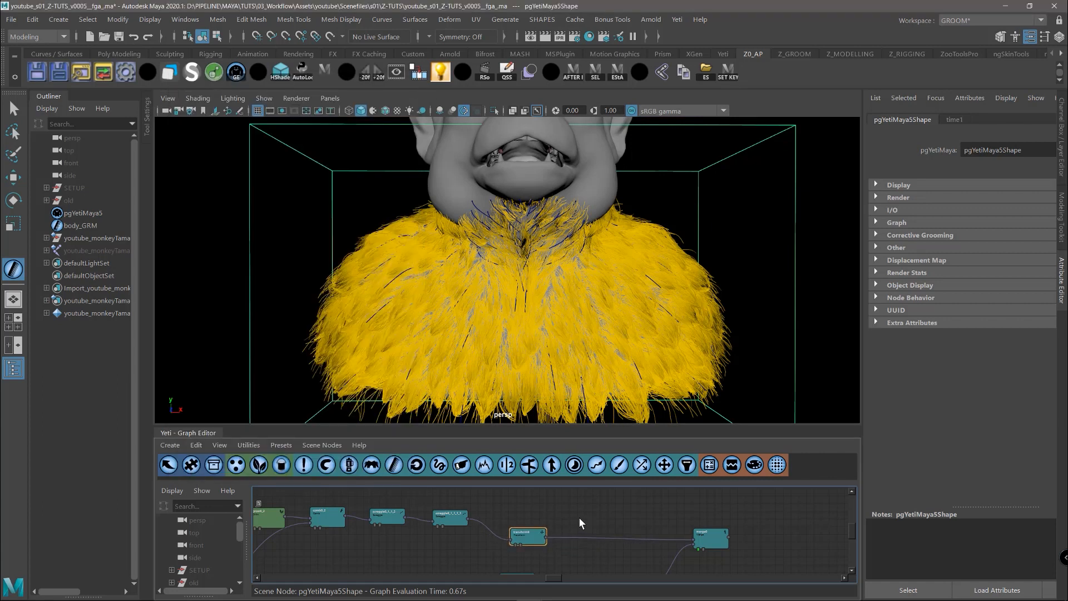
# Insert a Shader node between the flyaway row's transform node and the merge node
pyautogui.click(171, 445)
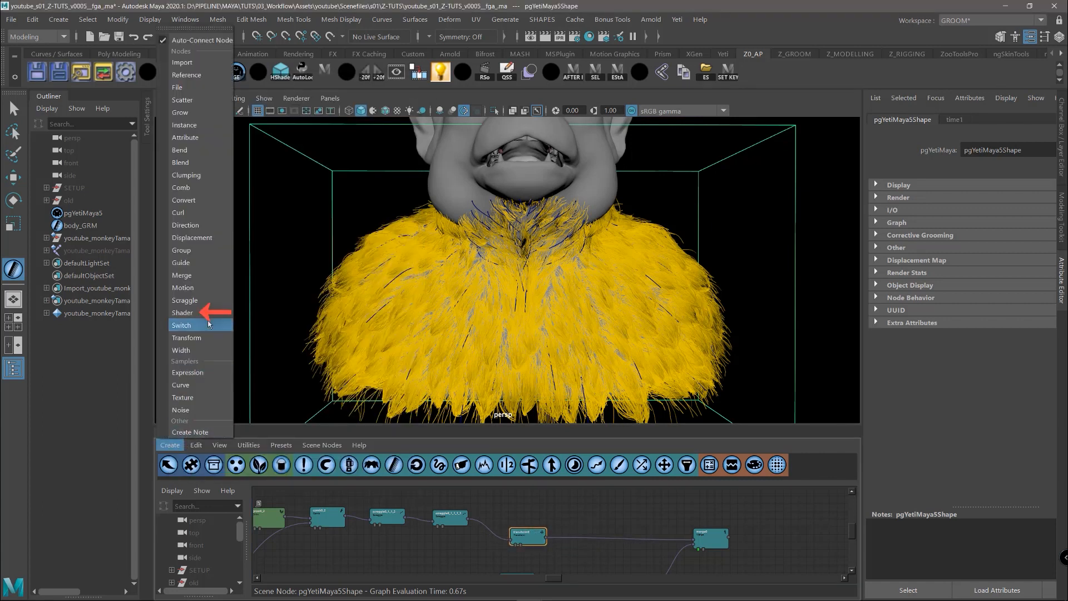
pyautogui.click(182, 313)
pyautogui.click(592, 520)
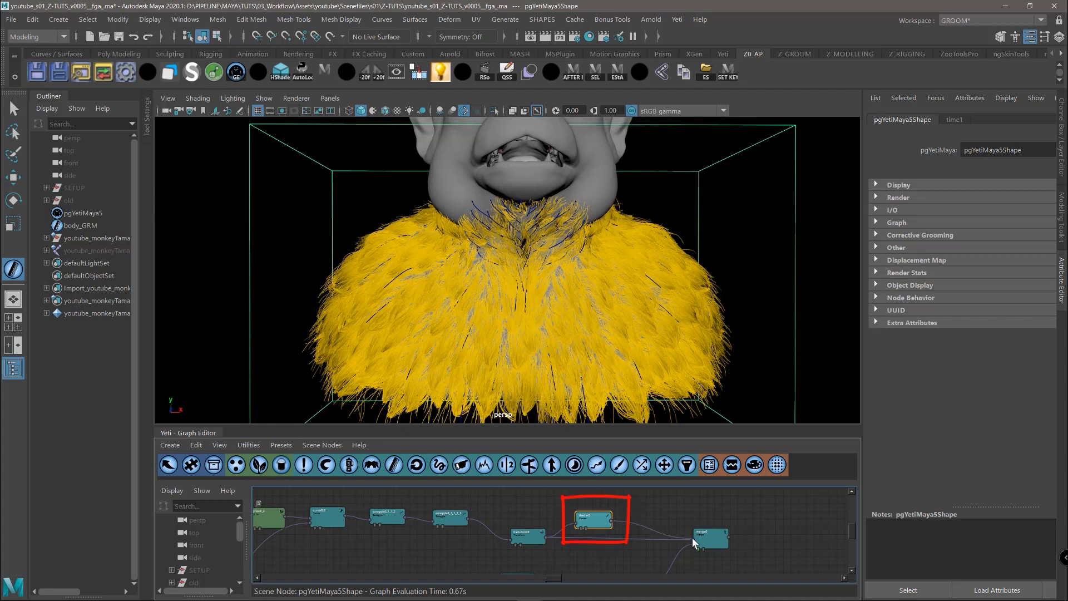
pyautogui.click(694, 540)
# Set the shader node's Diffuse Color to red (1.0, 0.011765, 0.027451) to distinguish the flyaway hairs
pyautogui.doubleClick(596, 516)
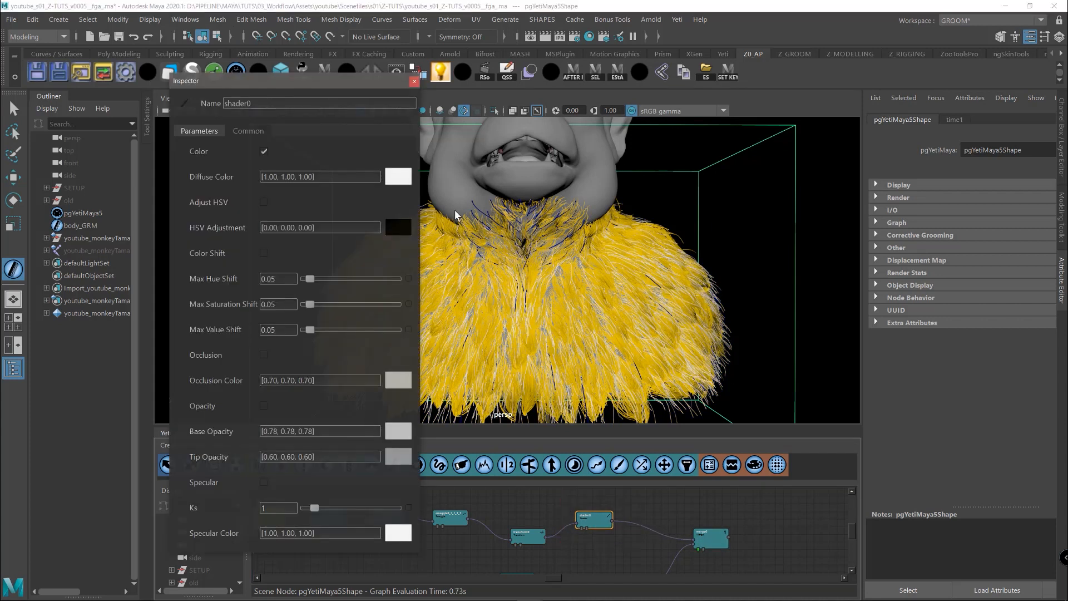
pyautogui.click(400, 178)
pyautogui.click(283, 227)
pyautogui.click(337, 409)
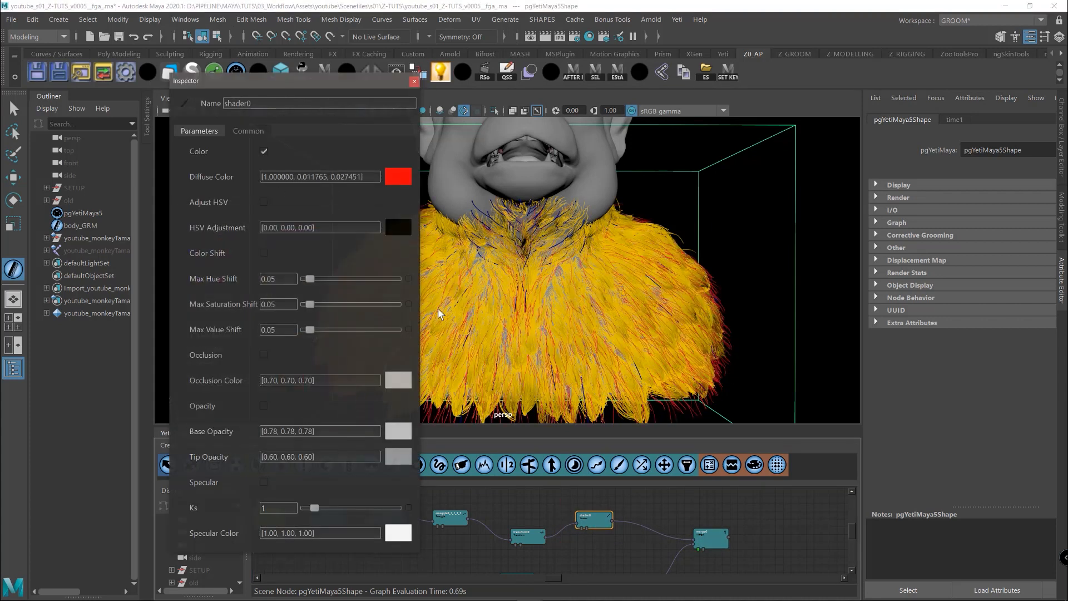
pyautogui.keyDown('alt'); pyautogui.moveTo(443, 310); pyautogui.dragTo(604, 305); pyautogui.keyUp('alt')
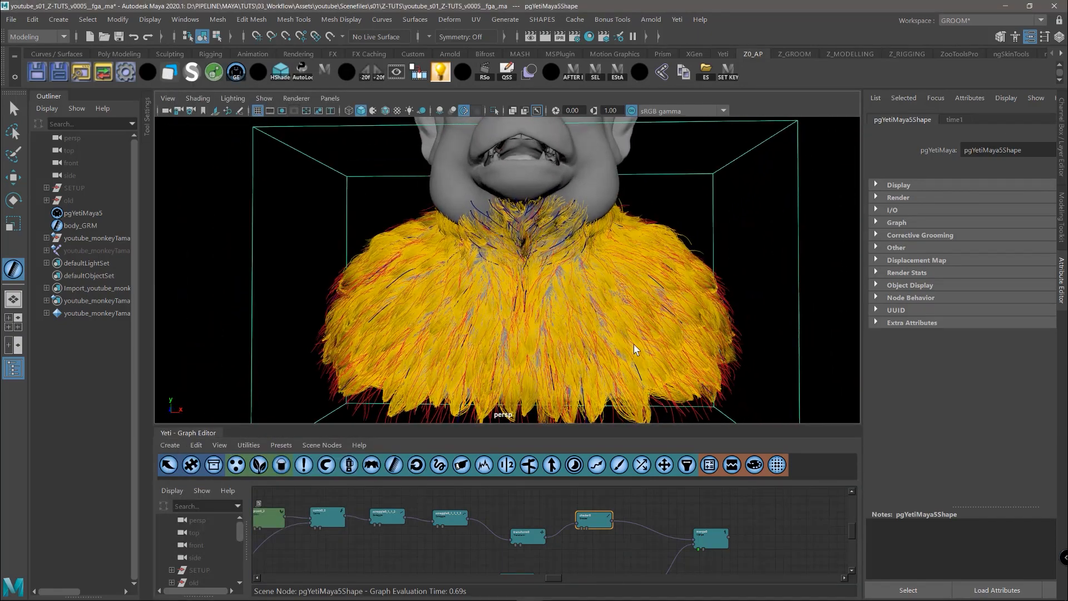
# Lengthen the flyaway hairs by setting the transform node's Scale to 1.4
pyautogui.doubleClick(543, 542)
pyautogui.press('BackSpace')
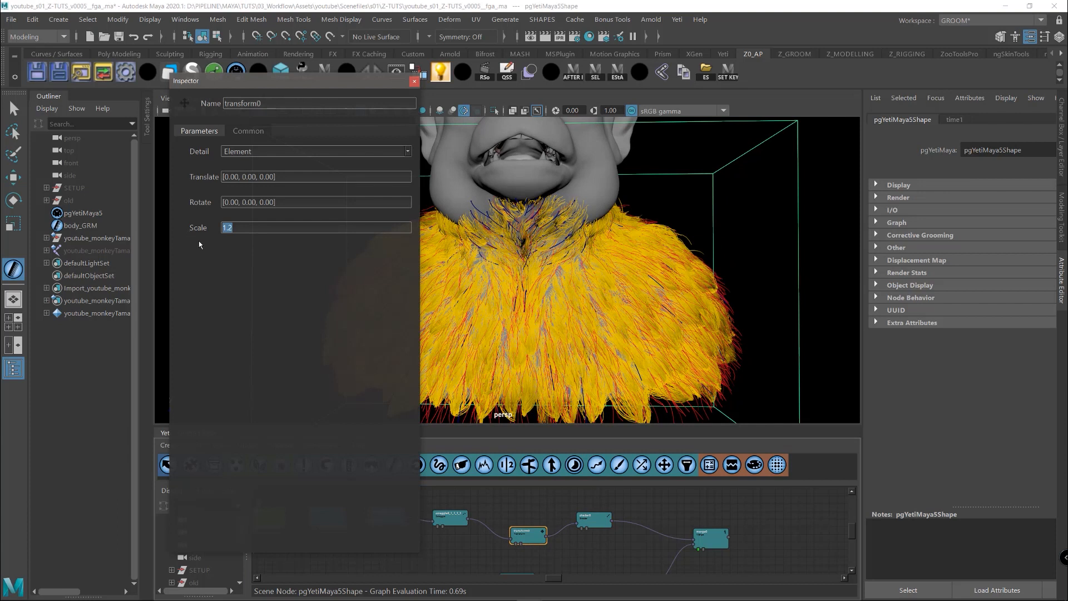
pyautogui.write('4')
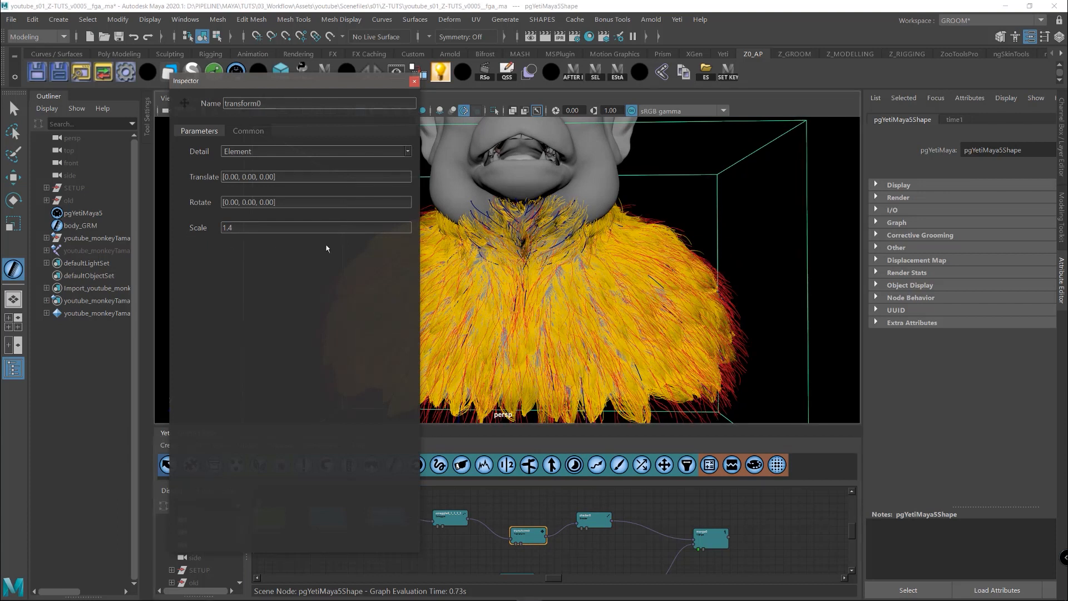
pyautogui.click(414, 81)
# Slightly increase the Density Multiplier of the flyaway row's scatter node
pyautogui.keyDown('alt'); pyautogui.moveTo(396, 551); pyautogui.dragTo(569, 546, button='middle'); pyautogui.keyUp('alt')
pyautogui.doubleClick(380, 511)
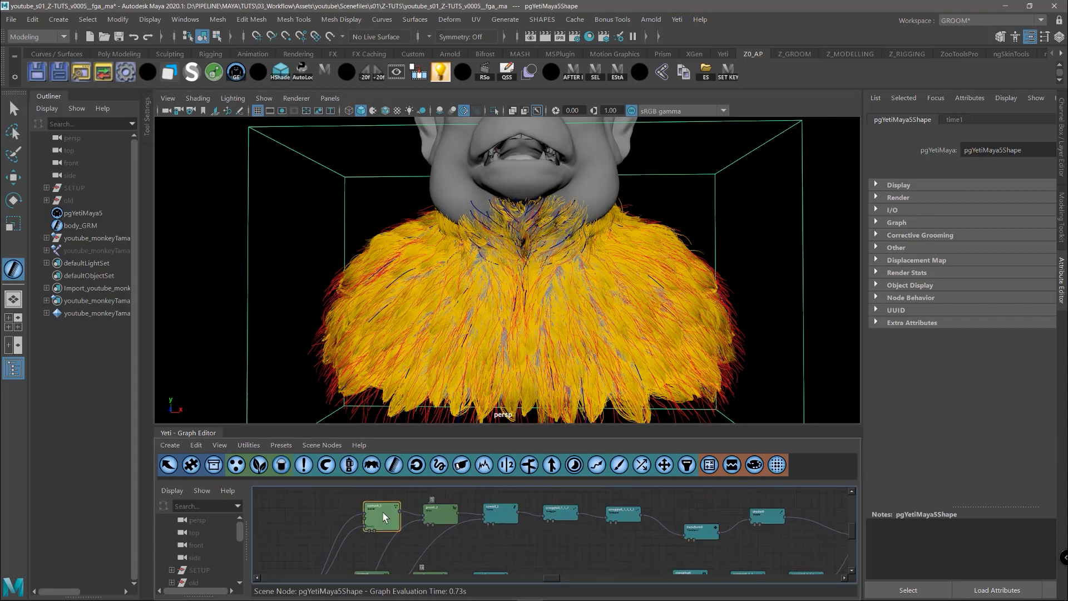
pyautogui.moveTo(327, 151); pyautogui.dragTo(333, 152)
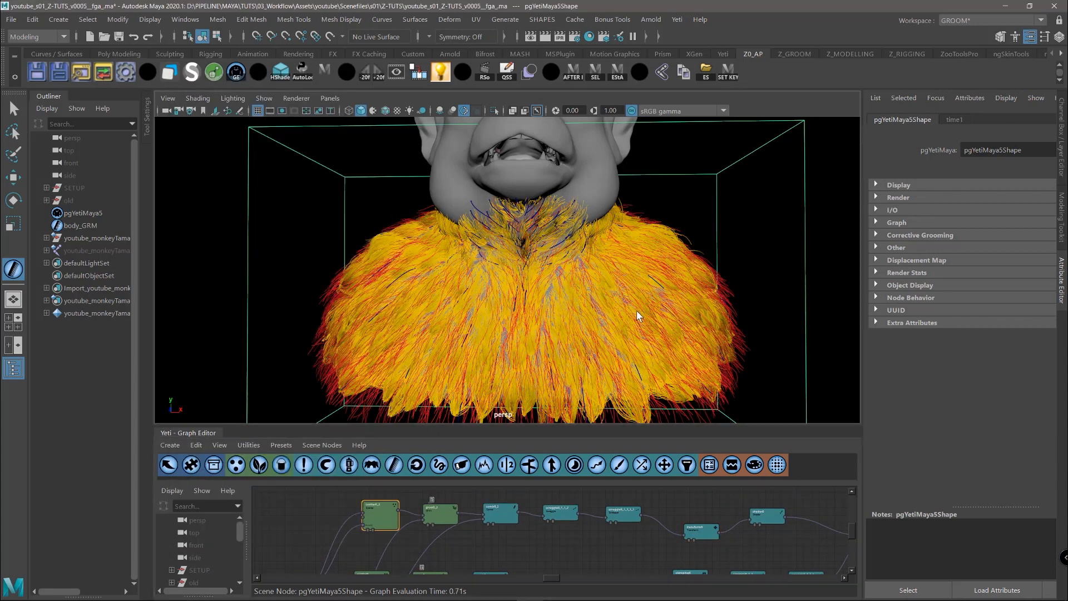
pyautogui.moveTo(623, 300)
pyautogui.keyDown('alt'); pyautogui.mouseDown()
pyautogui.moveTo(572, 305)
pyautogui.moveTo(644, 302)
pyautogui.mouseUp(); pyautogui.keyUp('alt')
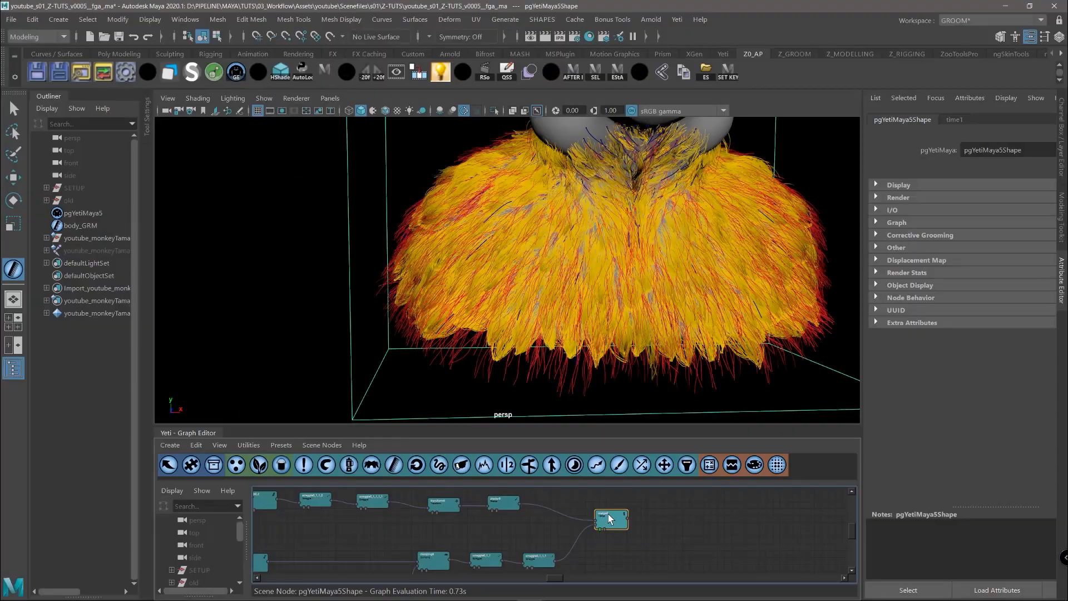
# Append a Width node after the merge node and set its Tip Width to 0.02
pyautogui.click(687, 466)
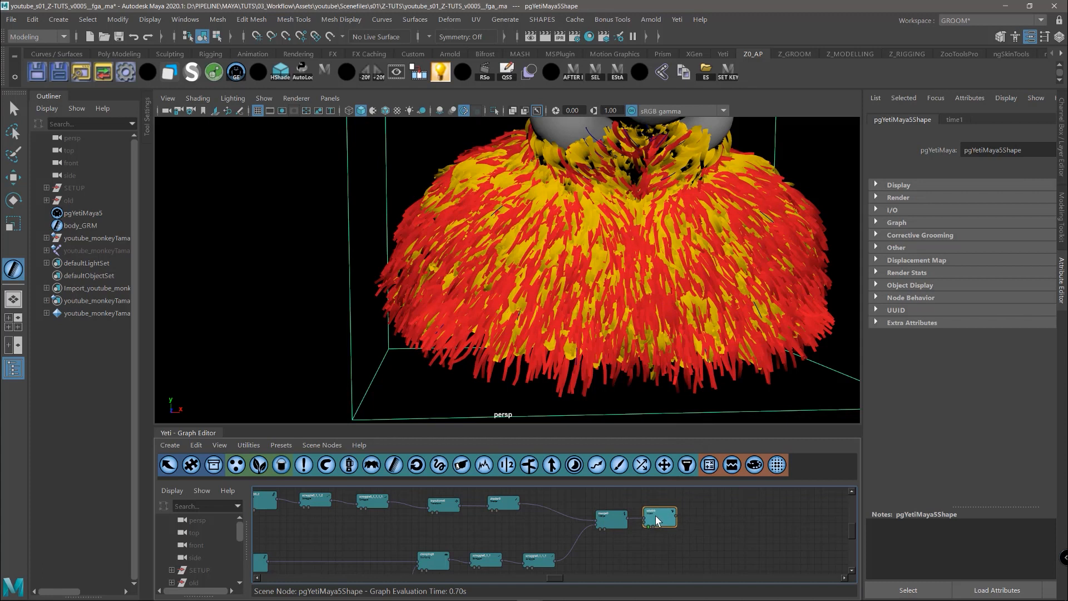
pyautogui.doubleClick(656, 520)
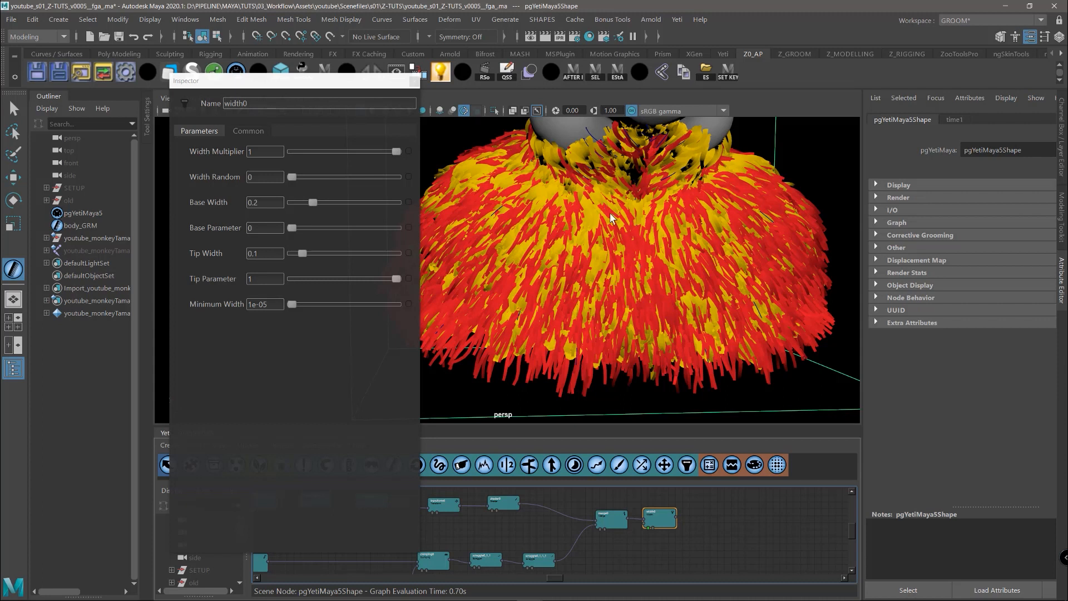
pyautogui.doubleClick(263, 255)
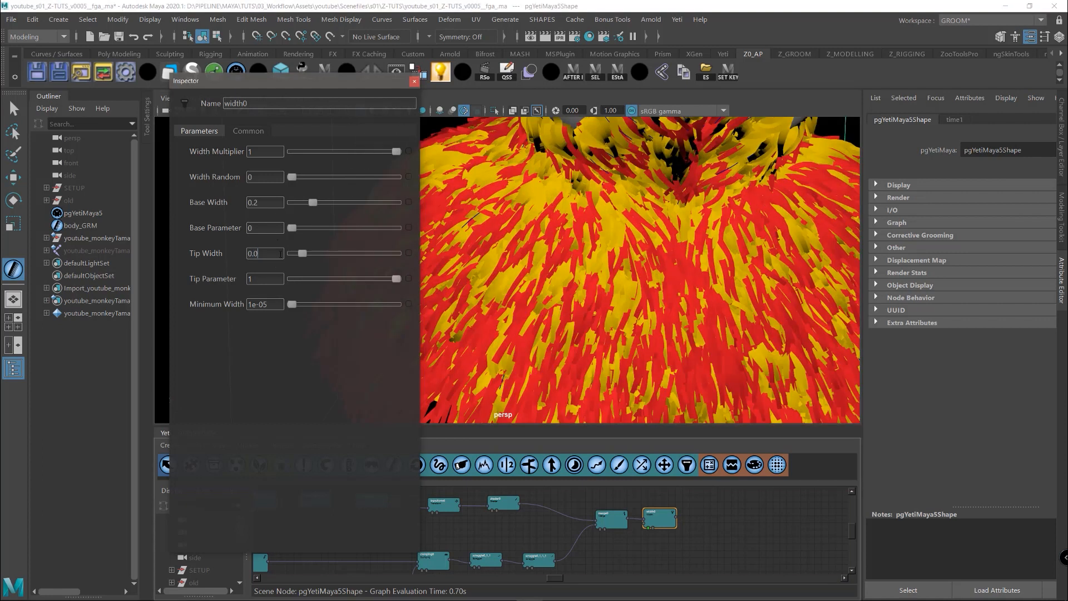
pyautogui.write('0.02')
pyautogui.press('Return')
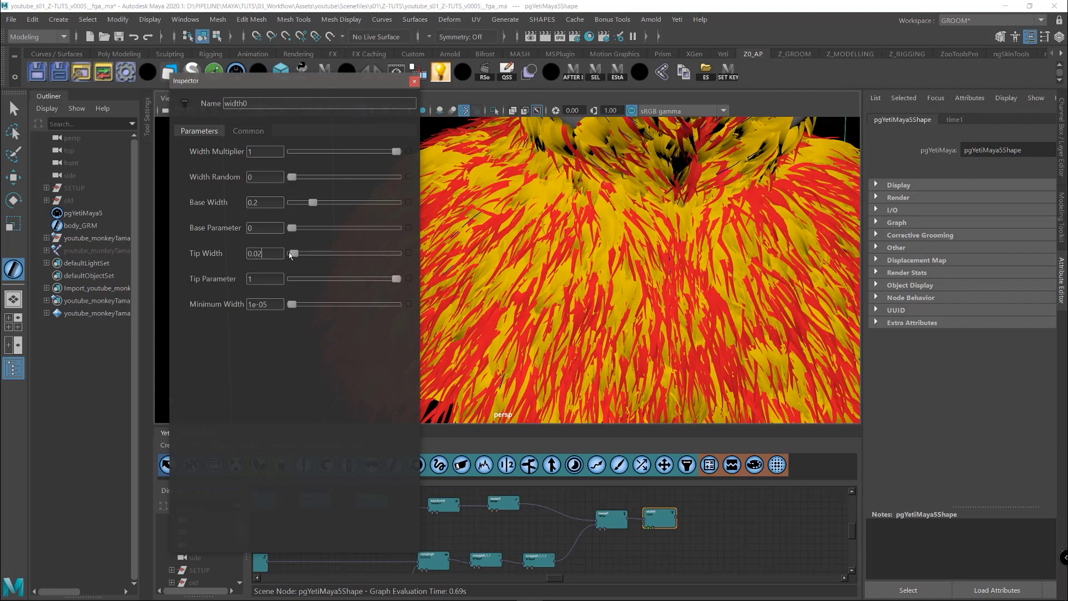
# Set the width node's Base Parameter to 0.69 and its Width Multiplier to about 0.04
pyautogui.moveTo(290, 230); pyautogui.dragTo(379, 232)
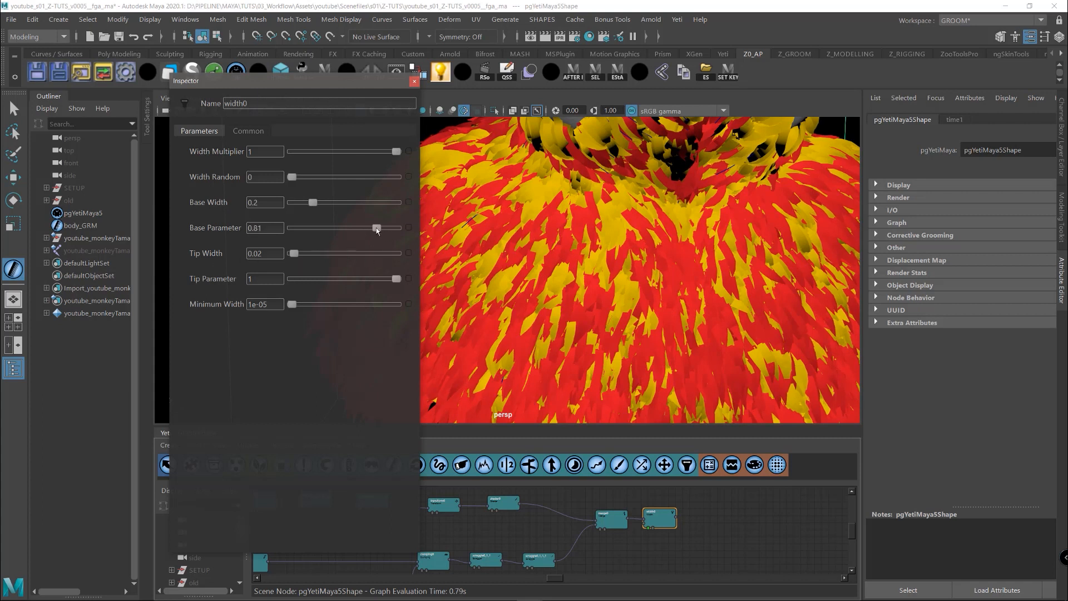
pyautogui.moveTo(379, 228); pyautogui.dragTo(380, 229)
pyautogui.moveTo(378, 227); pyautogui.dragTo(364, 228)
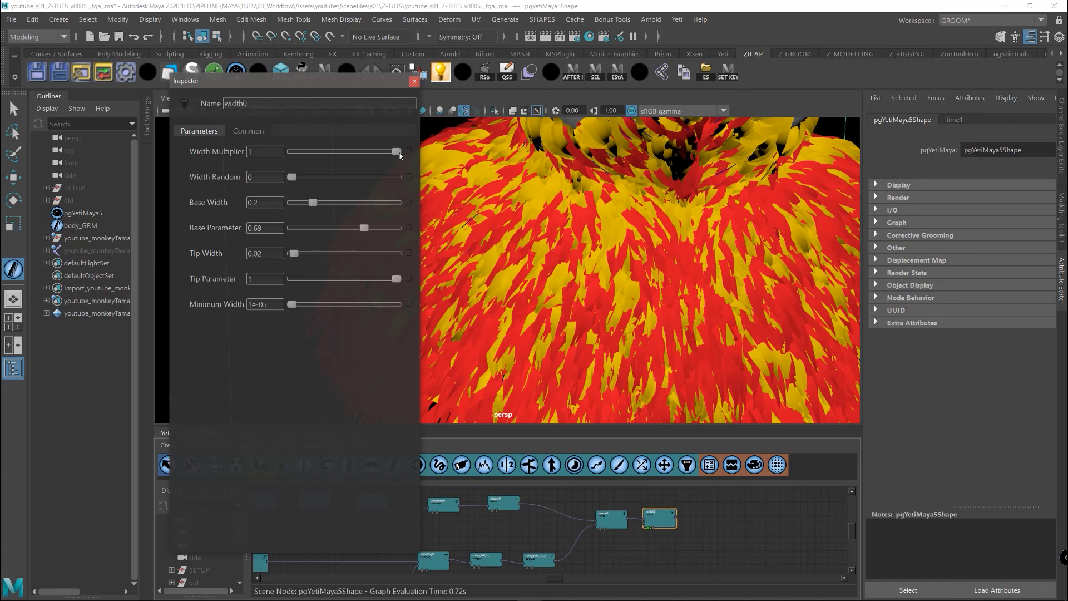
pyautogui.moveTo(399, 156); pyautogui.dragTo(287, 155)
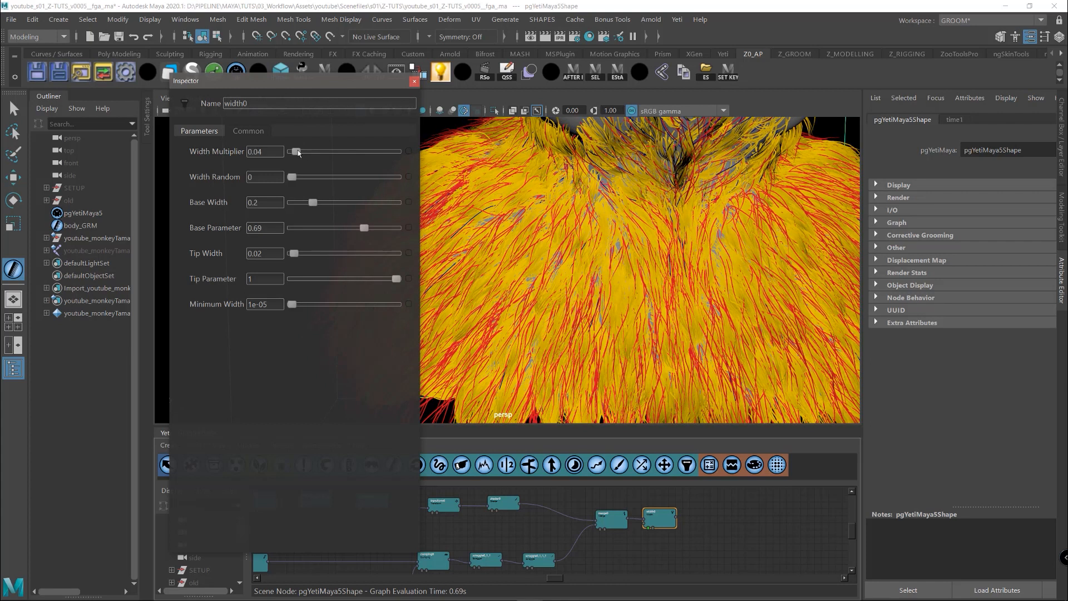
pyautogui.keyDown('alt'); pyautogui.moveTo(638, 271); pyautogui.dragTo(696, 286); pyautogui.keyUp('alt')
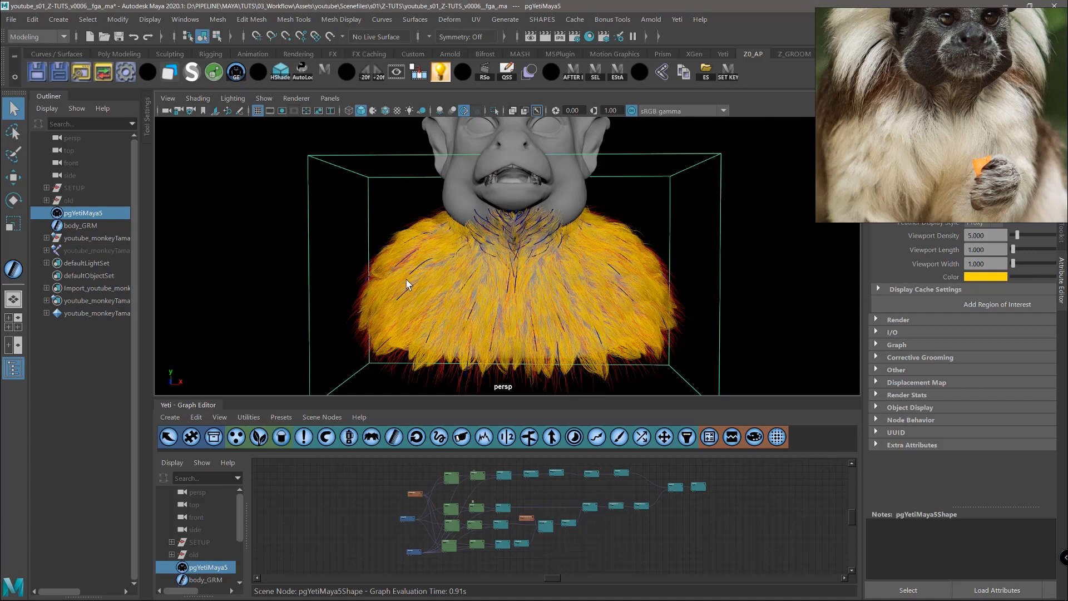
# Reposition the tamarin reference photo so that it no longer covers the Yeti node's display attributes
pyautogui.keyDown('alt'); pyautogui.moveTo(554, 262); pyautogui.dragTo(549, 268, button='middle'); pyautogui.keyUp('alt')
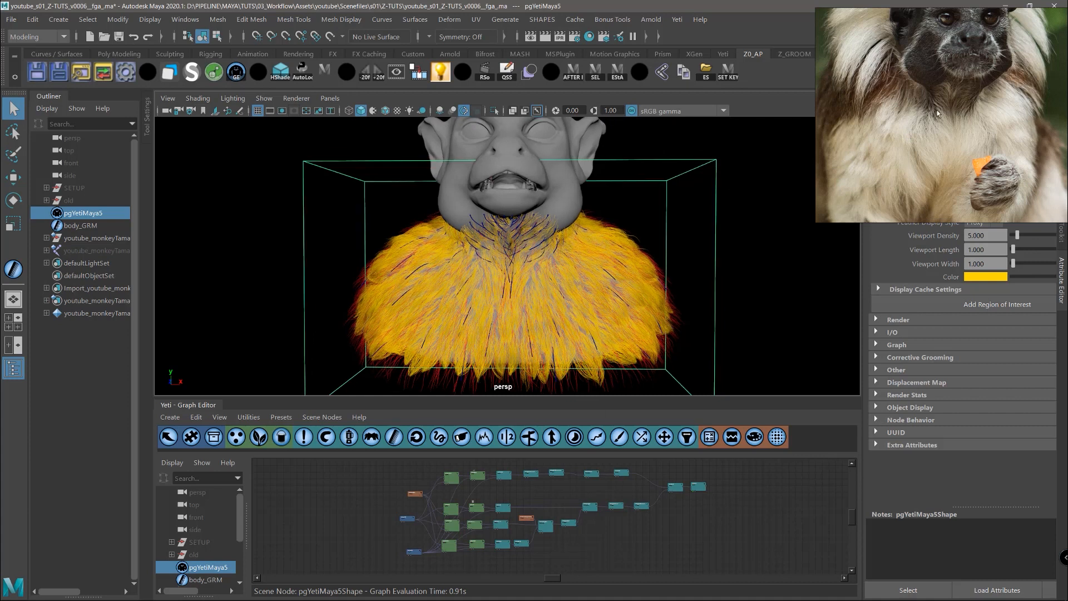
pyautogui.moveTo(960, 110)
pyautogui.mouseDown(button='middle')
pyautogui.moveTo(927, 115)
pyautogui.moveTo(946, 115)
pyautogui.mouseUp(button='middle')
pyautogui.moveTo(945, 115); pyautogui.dragTo(780, 121, button='right')
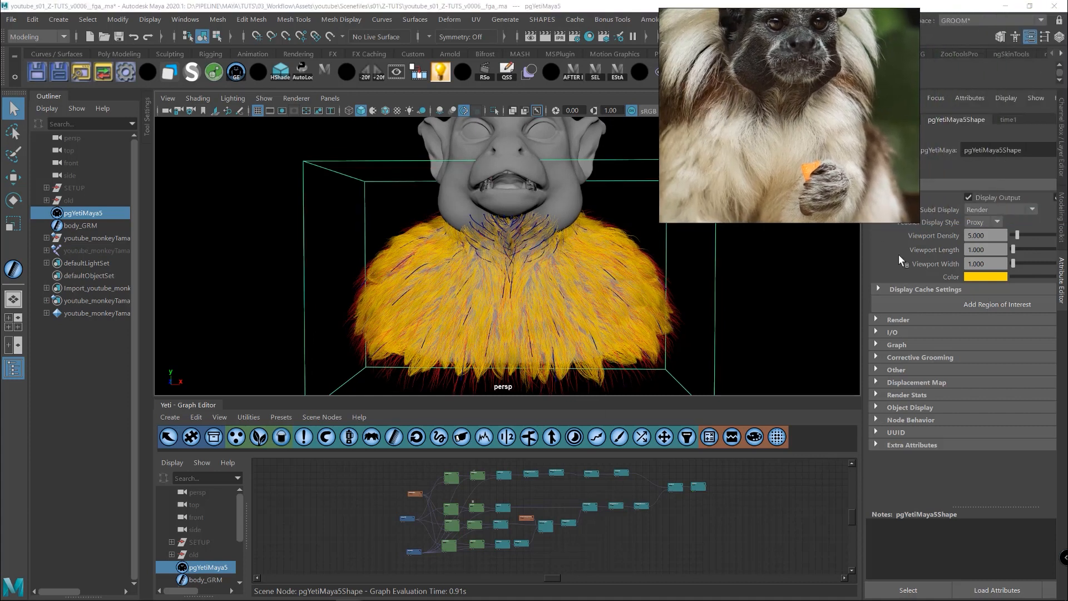
pyautogui.moveTo(846, 164); pyautogui.dragTo(786, 163, button='right')
# Set pgYetiMaya5's Viewport Density to 10
pyautogui.click(984, 235)
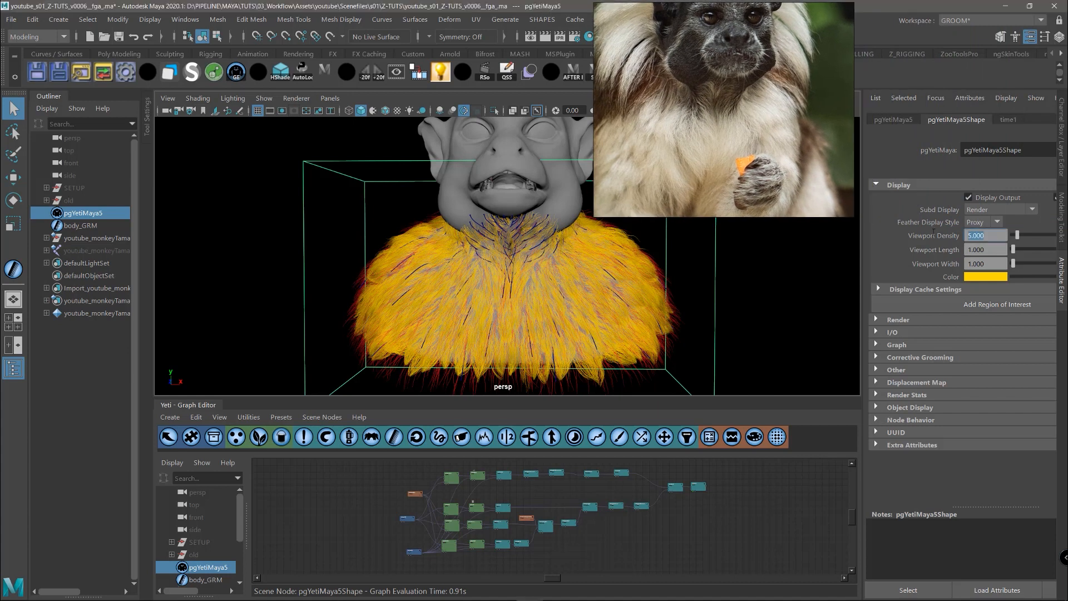
pyautogui.write('10')
pyautogui.press('Return')
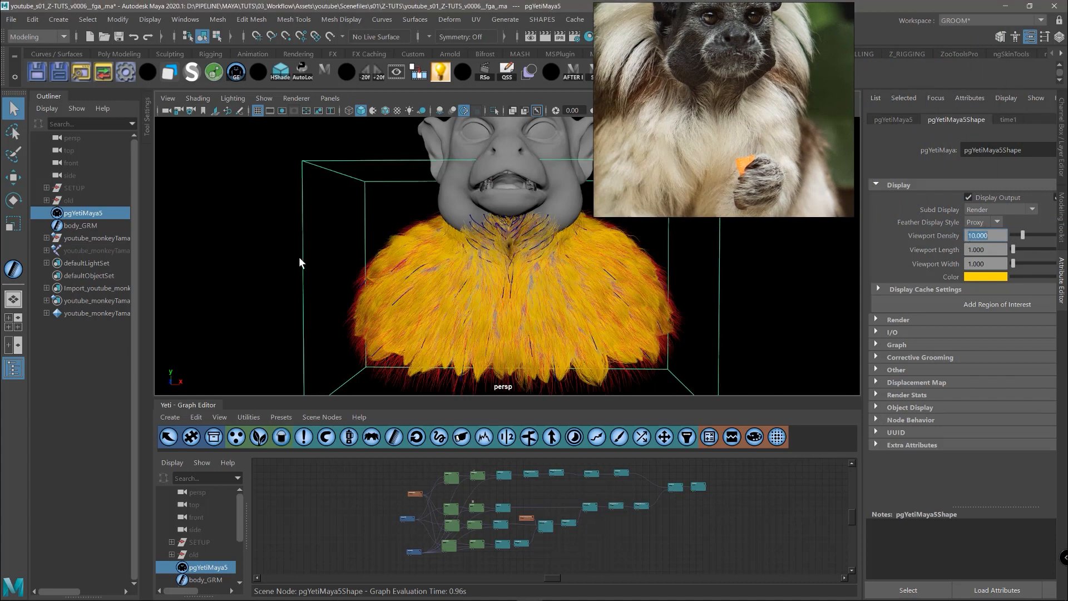
# Set the Base Attraction of the clumping0_1 node in pgYetiMaya5's graph to 0
pyautogui.click(324, 243)
pyautogui.keyDown('alt'); pyautogui.moveTo(469, 257); pyautogui.dragTo(462, 239, button='middle'); pyautogui.keyUp('alt')
pyautogui.keyDown('alt'); pyautogui.moveTo(462, 238); pyautogui.dragTo(603, 310, button='right'); pyautogui.keyUp('alt')
pyautogui.keyDown('alt'); pyautogui.moveTo(439, 223); pyautogui.dragTo(522, 238, button='middle'); pyautogui.keyUp('alt')
pyautogui.keyDown('alt'); pyautogui.moveTo(414, 245); pyautogui.dragTo(477, 267, button='right'); pyautogui.keyUp('alt')
pyautogui.keyDown('alt'); pyautogui.moveTo(476, 267); pyautogui.dragTo(483, 289); pyautogui.keyUp('alt')
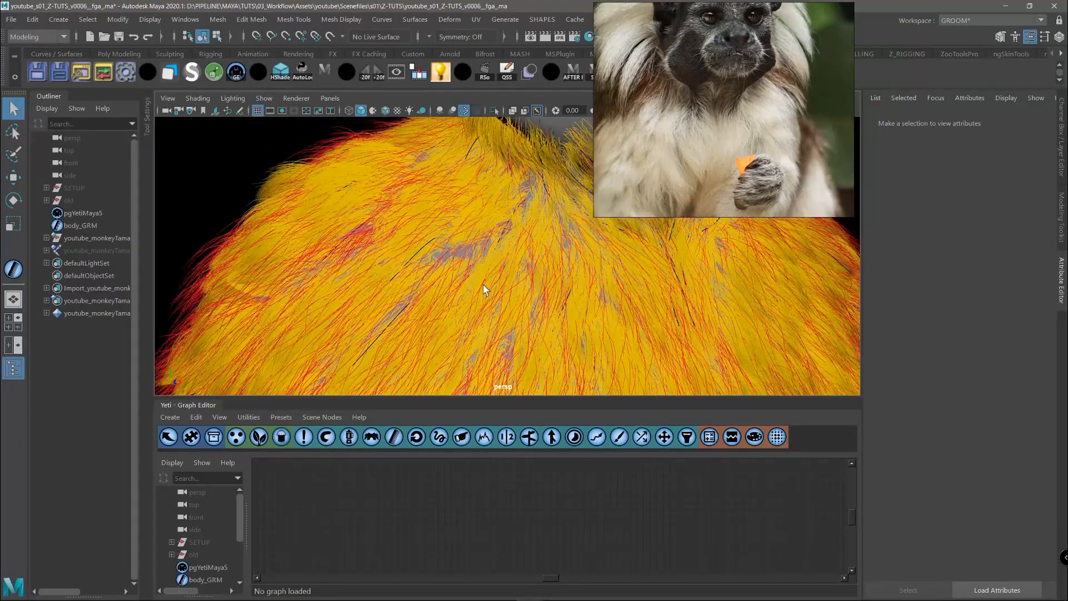
pyautogui.click(208, 569)
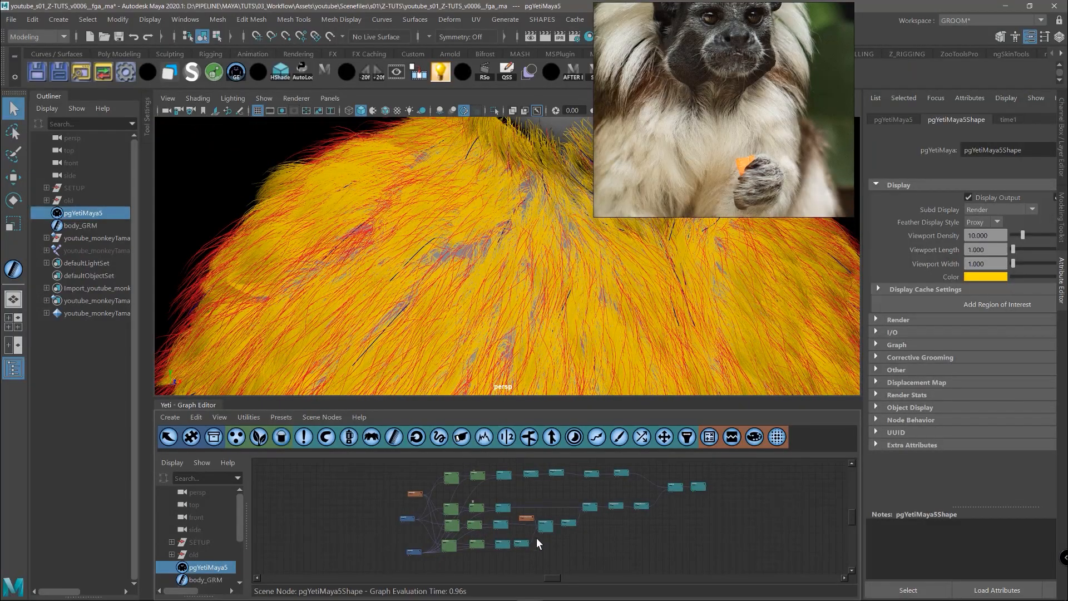
pyautogui.scroll(3, 528, 535)
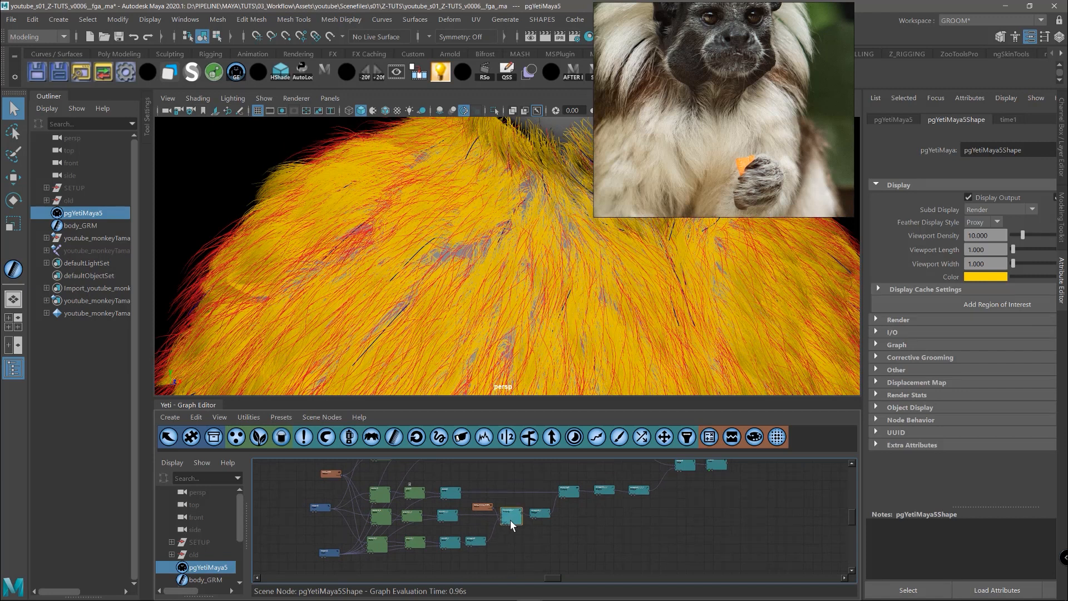
pyautogui.doubleClick(509, 518)
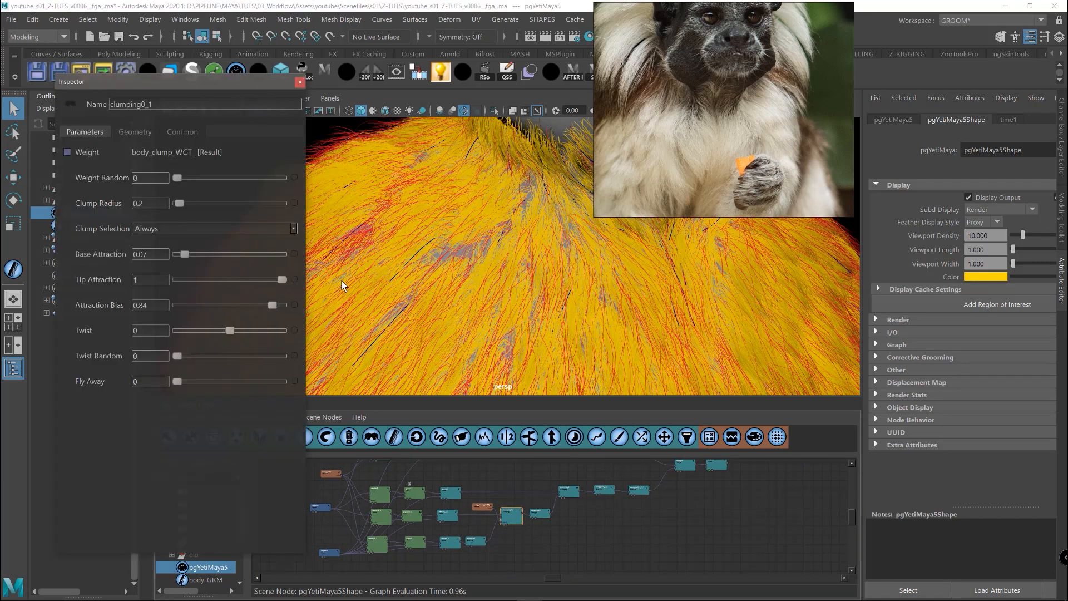
pyautogui.moveTo(183, 258); pyautogui.dragTo(162, 255)
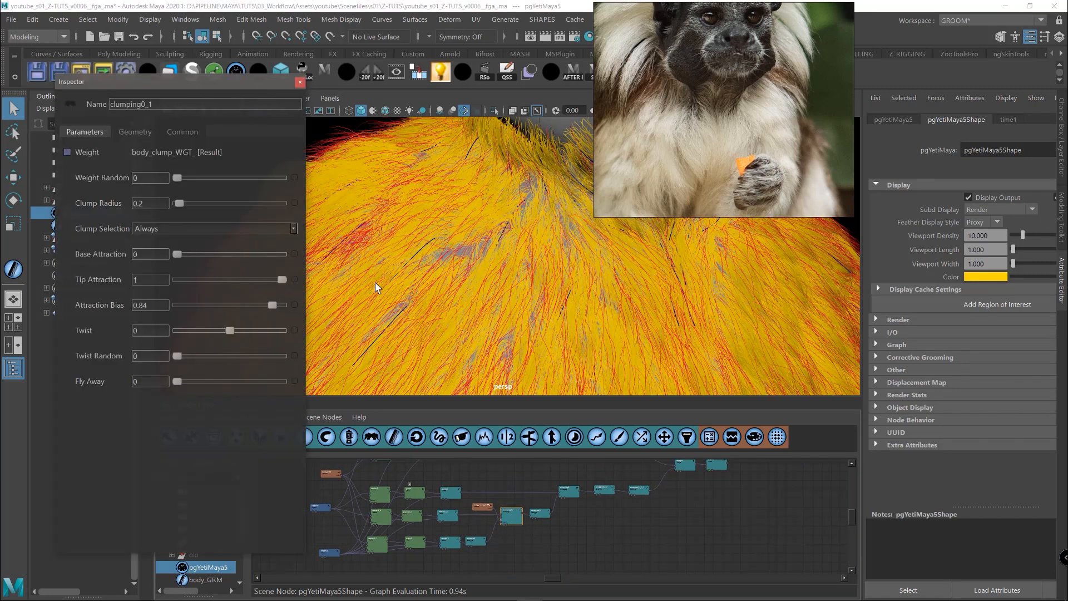
# Set the clumping0 node's Base Attraction to 0.02
pyautogui.moveTo(639, 502)
pyautogui.keyDown('alt'); pyautogui.mouseDown(button='middle')
pyautogui.moveTo(632, 539)
pyautogui.moveTo(652, 487)
pyautogui.mouseUp(button='middle'); pyautogui.keyUp('alt')
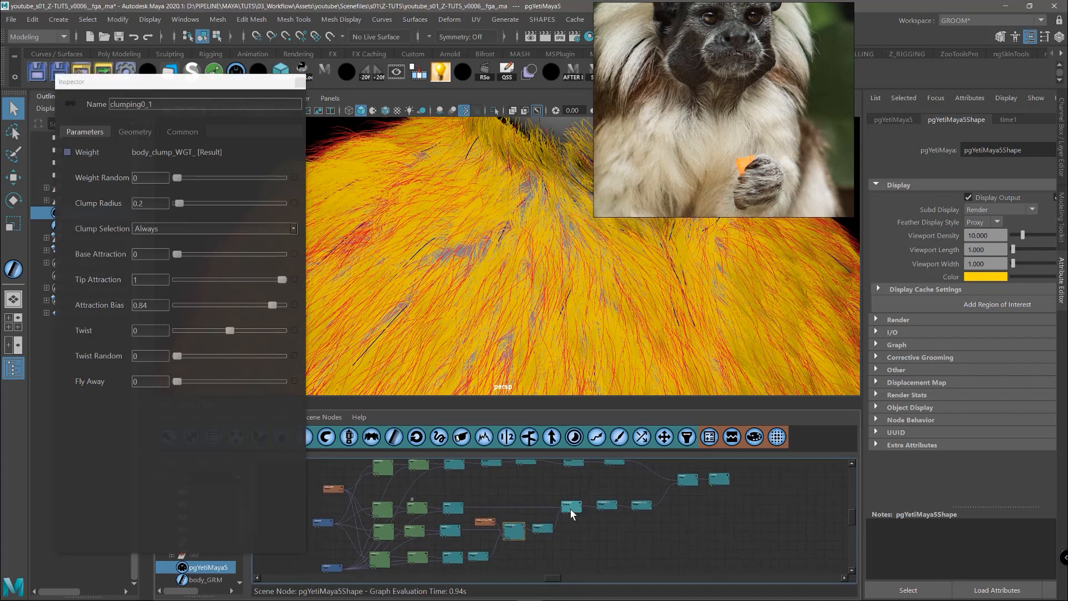
pyautogui.doubleClick(568, 507)
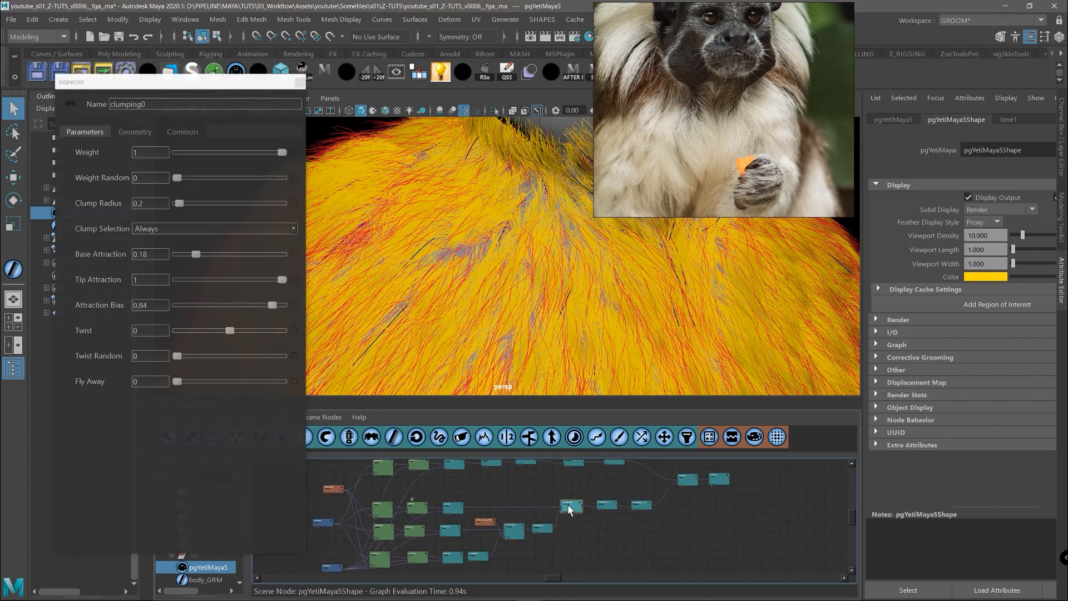
pyautogui.moveTo(186, 253); pyautogui.dragTo(179, 260)
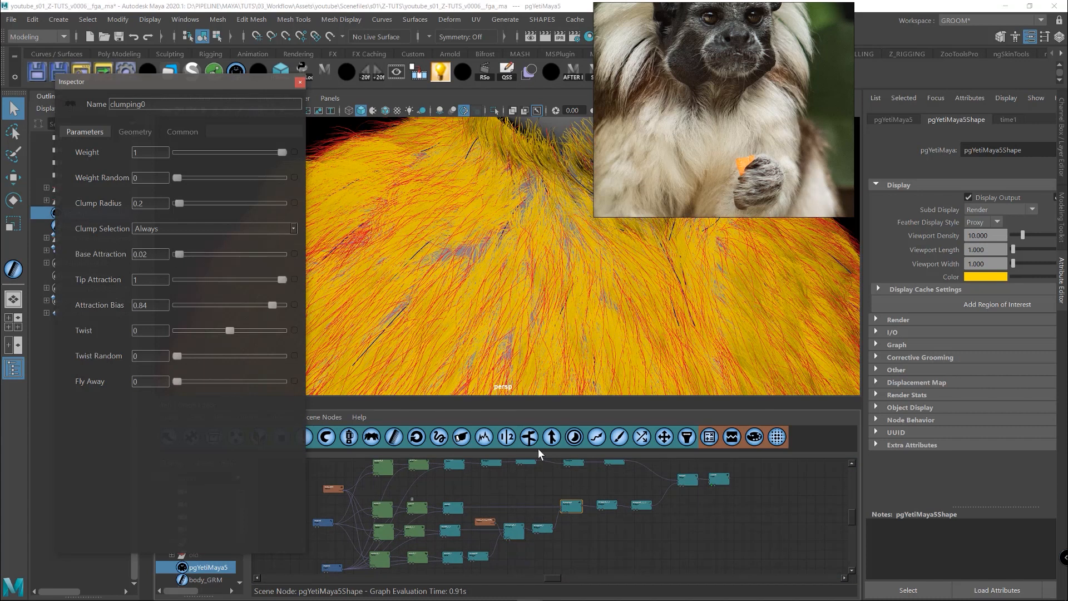
# Raise the clumping0_1 node's Attraction Bias to 0.92
pyautogui.click(513, 531)
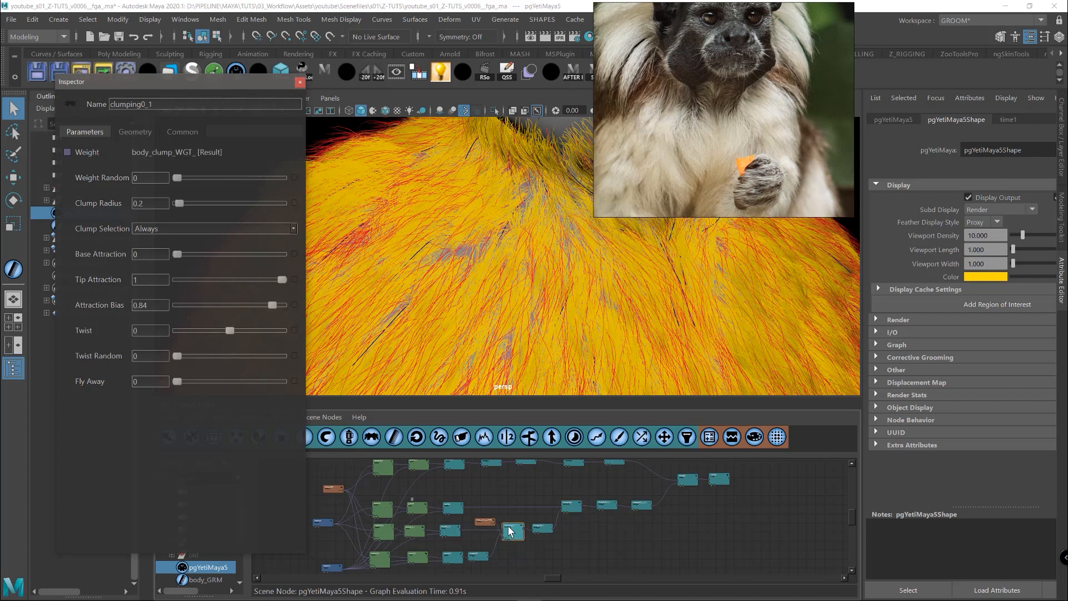
pyautogui.moveTo(273, 306); pyautogui.dragTo(278, 309)
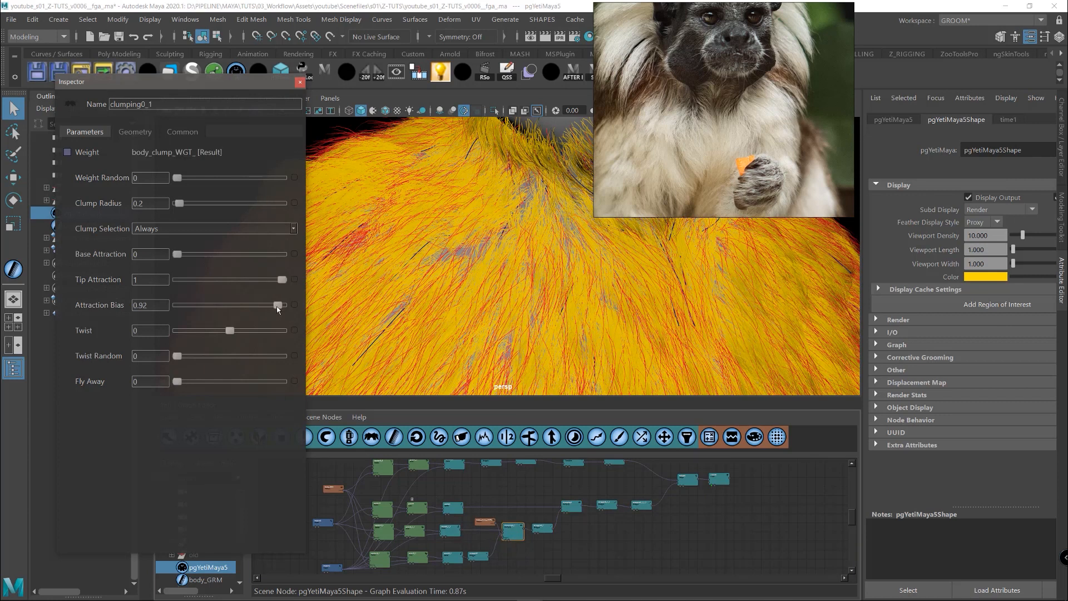
pyautogui.click(489, 240)
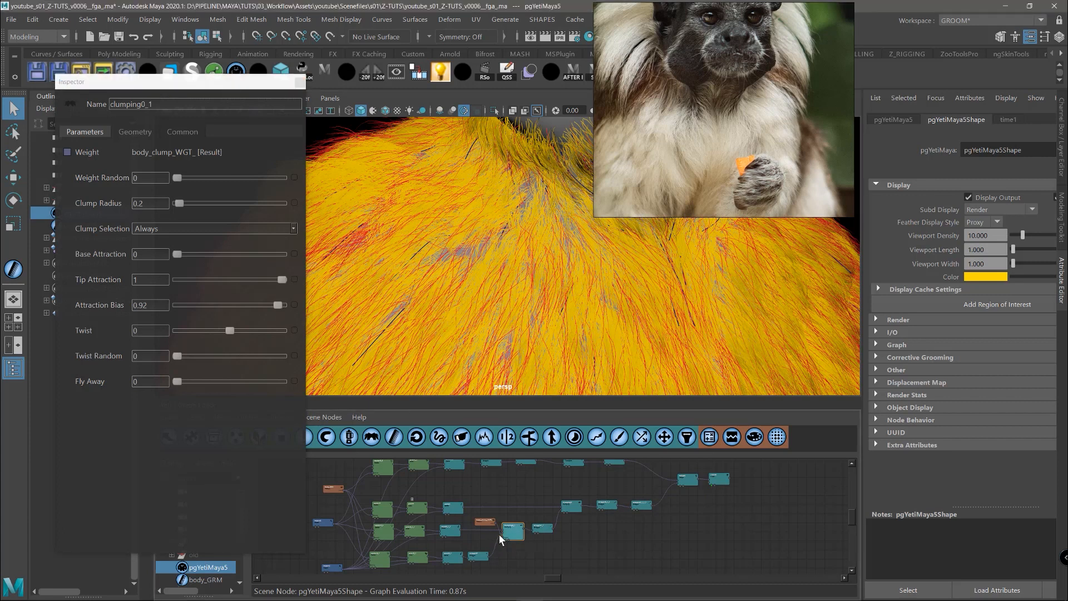
# Raise the Density Multiplier of the flyaway layer's scatter0_3 node to 14
pyautogui.scroll(-6, 610, 300)
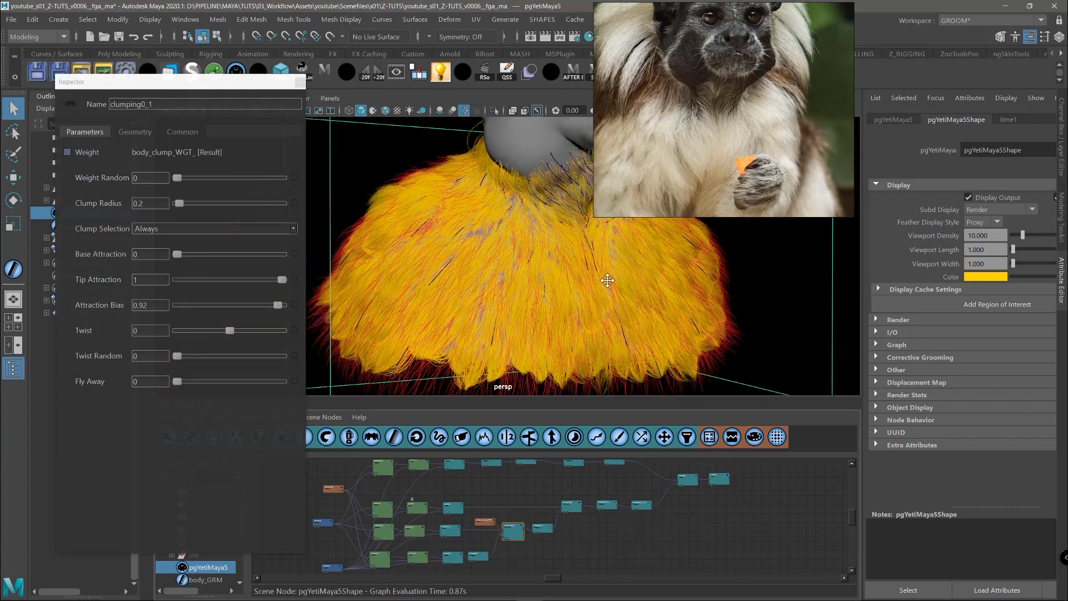
pyautogui.keyDown('alt'); pyautogui.moveTo(603, 282); pyautogui.dragTo(637, 347); pyautogui.keyUp('alt')
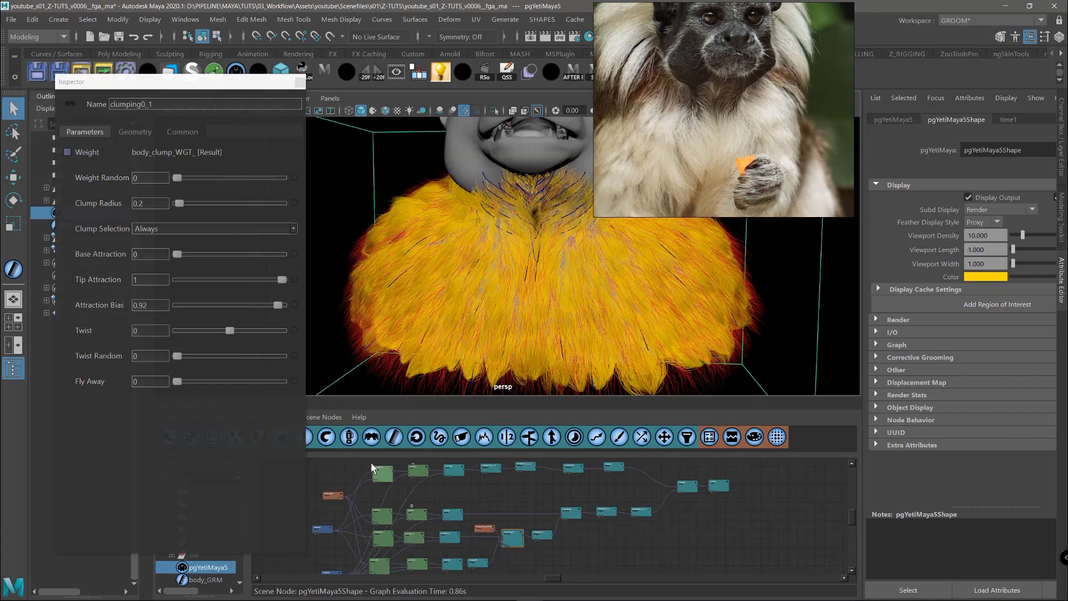
pyautogui.click(382, 473)
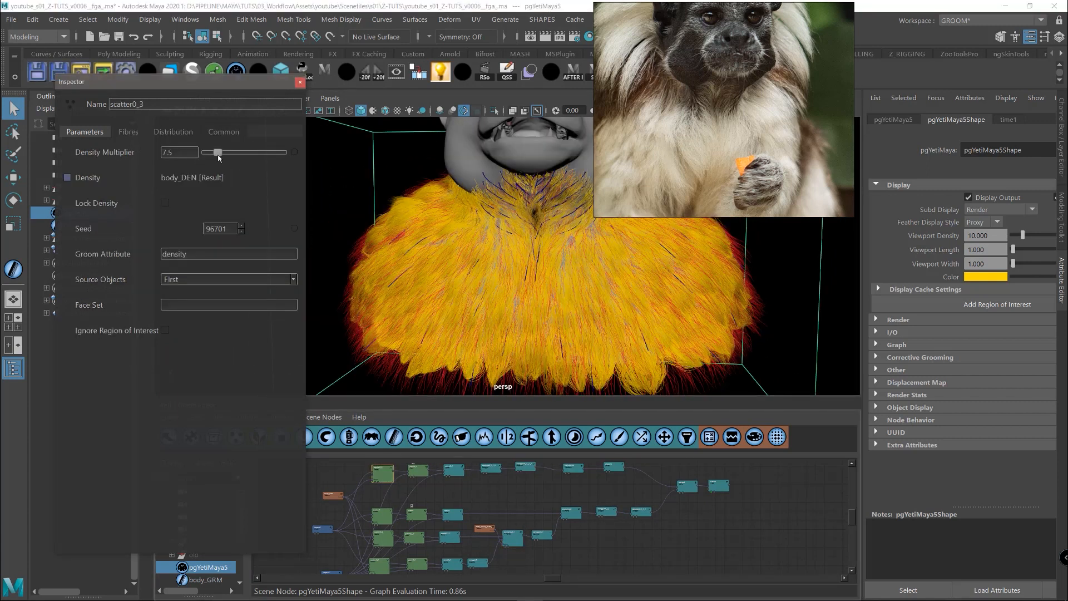
pyautogui.moveTo(227, 155); pyautogui.dragTo(228, 155)
pyautogui.keyDown('alt'); pyautogui.moveTo(465, 289); pyautogui.dragTo(496, 298); pyautogui.keyUp('alt')
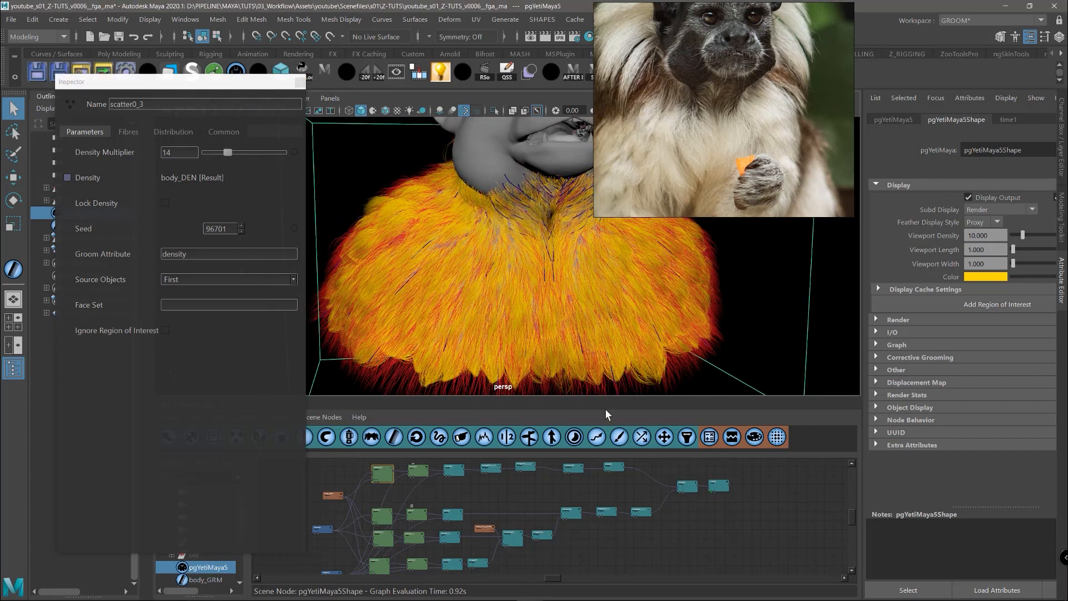
# Set the Percentage of the scraggle0_1_1_1 node at the end of the clumped fur branch to 0.16
pyautogui.click(639, 513)
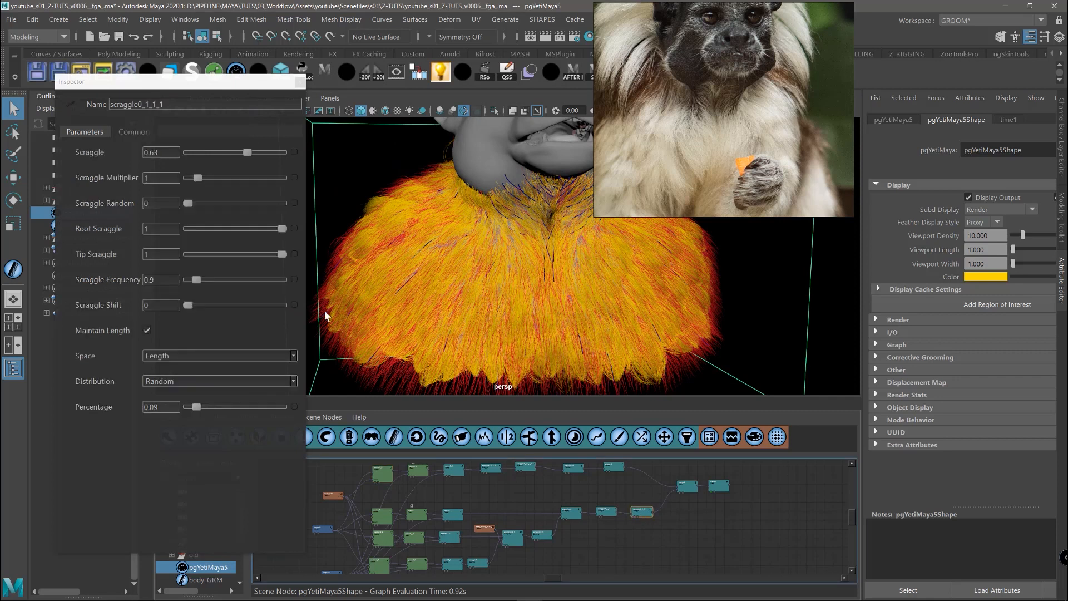
pyautogui.moveTo(200, 411); pyautogui.dragTo(202, 410)
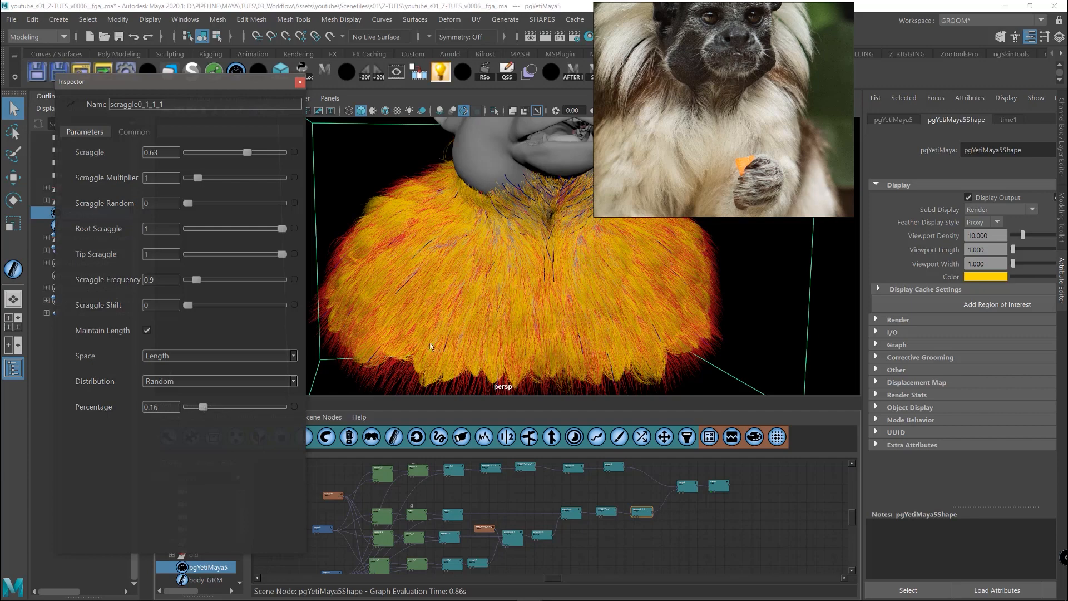
pyautogui.keyDown('alt'); pyautogui.moveTo(456, 324); pyautogui.dragTo(500, 267); pyautogui.keyUp('alt')
pyautogui.keyDown('alt'); pyautogui.moveTo(500, 278); pyautogui.dragTo(521, 293, button='right'); pyautogui.keyUp('alt')
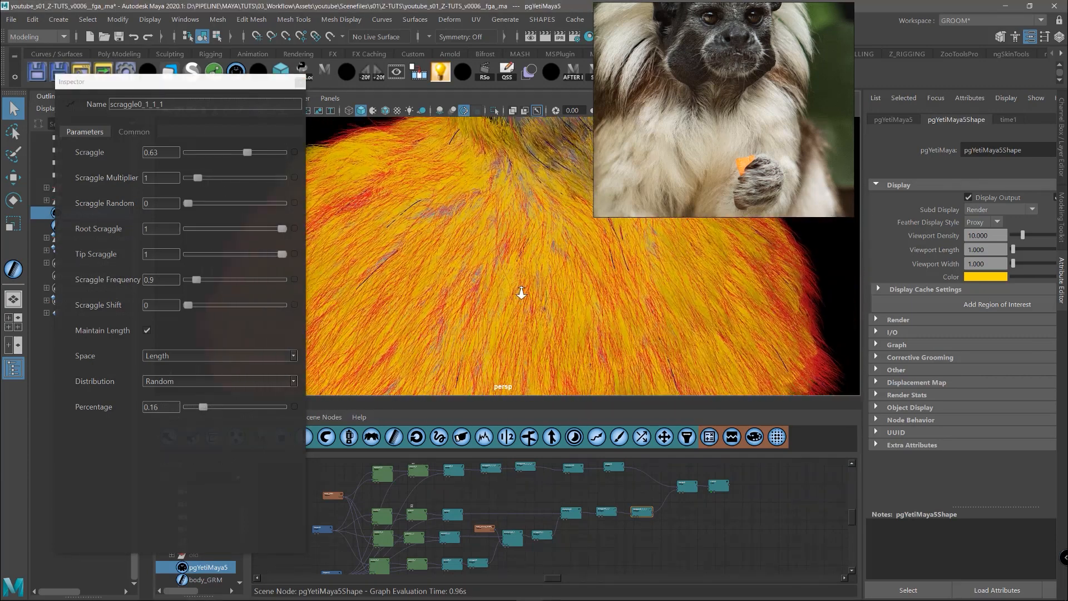
# Insert a duplicate of scraggle0_1_1_1 between scraggle0_1 and the clumping0 node, shifting the downstream nodes to make room
pyautogui.click(537, 536)
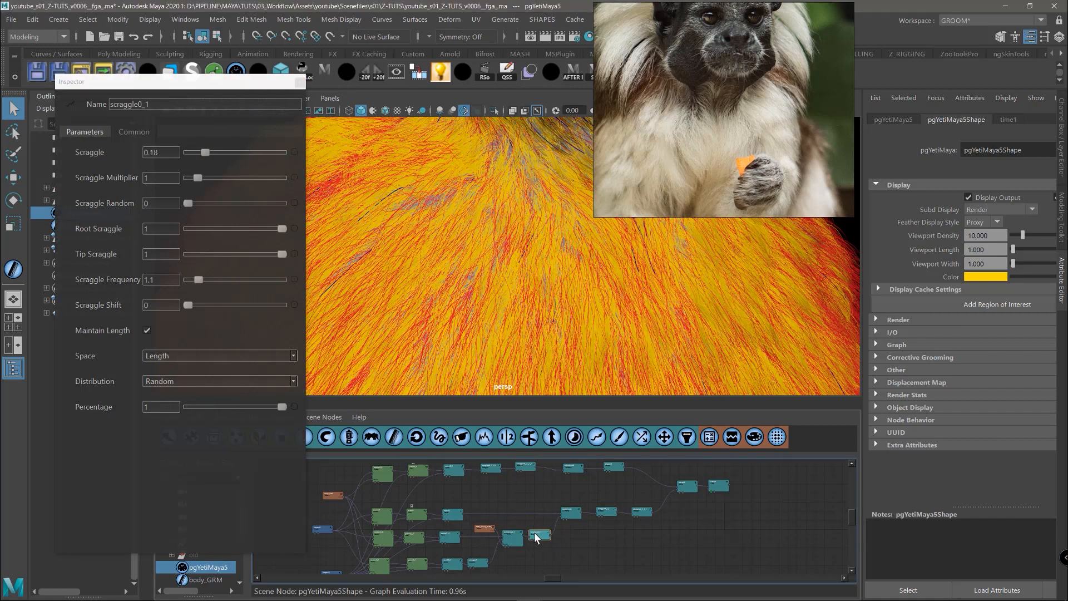
pyautogui.scroll(3, 629, 536)
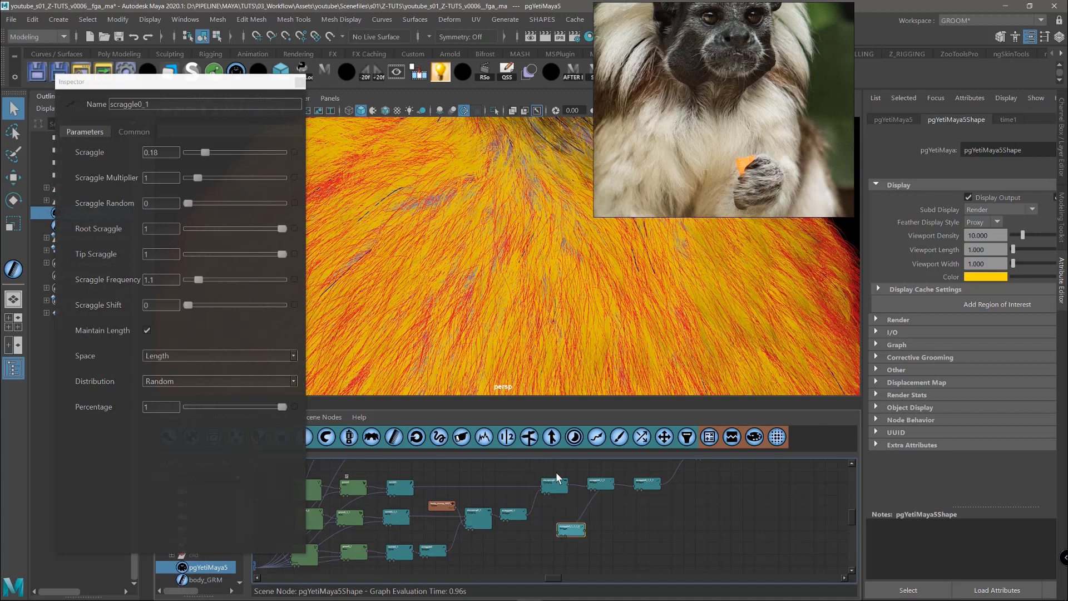
pyautogui.moveTo(558, 477); pyautogui.dragTo(688, 491)
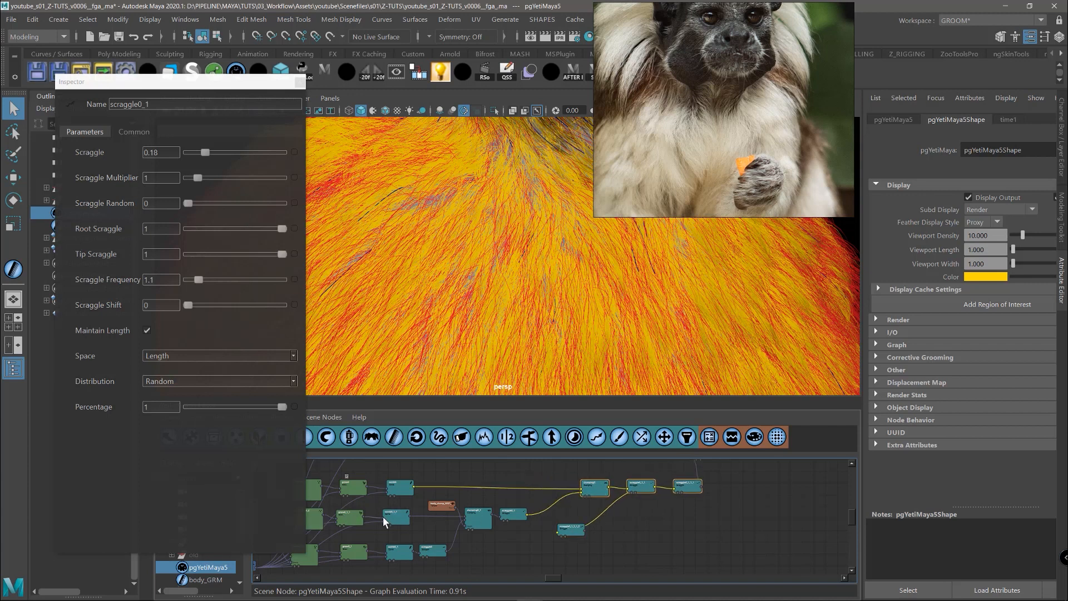
pyautogui.moveTo(568, 521); pyautogui.dragTo(630, 538, button='middle')
pyautogui.click(576, 510)
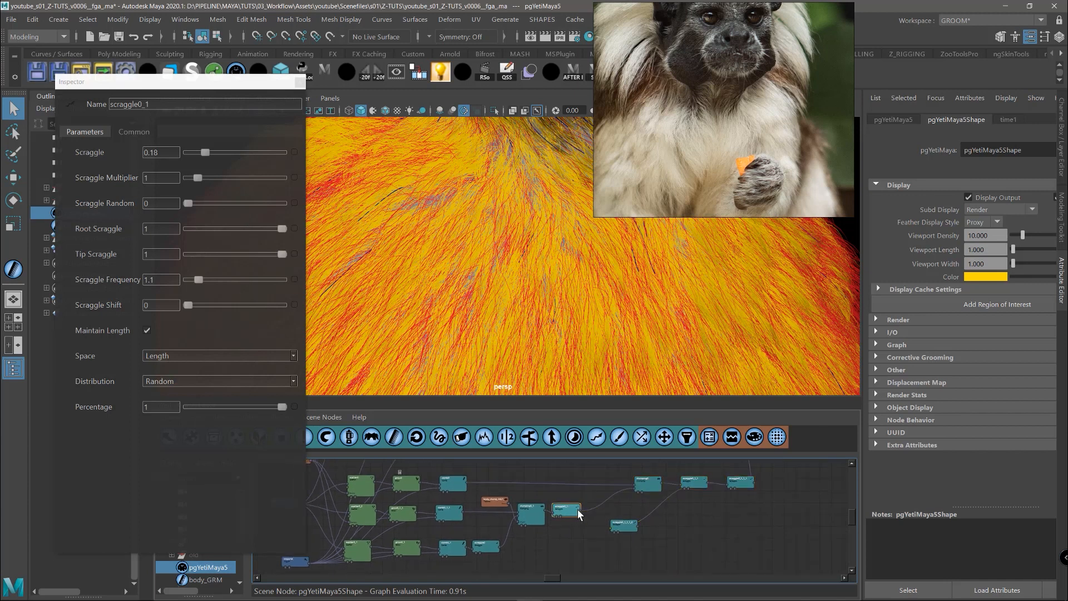
pyautogui.moveTo(603, 526); pyautogui.dragTo(590, 503)
pyautogui.click(598, 508)
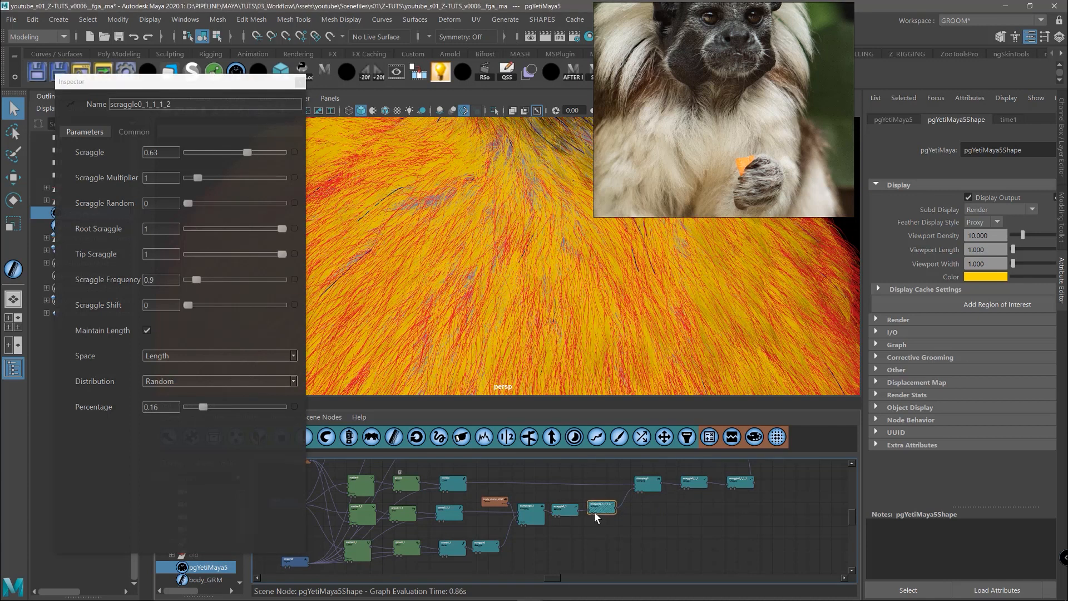
# Preview the fur output at the duplicated scraggle node, restore the final width node's output, and examine the chest fur
pyautogui.keyDown('alt'); pyautogui.moveTo(615, 291); pyautogui.dragTo(639, 312); pyautogui.keyUp('alt')
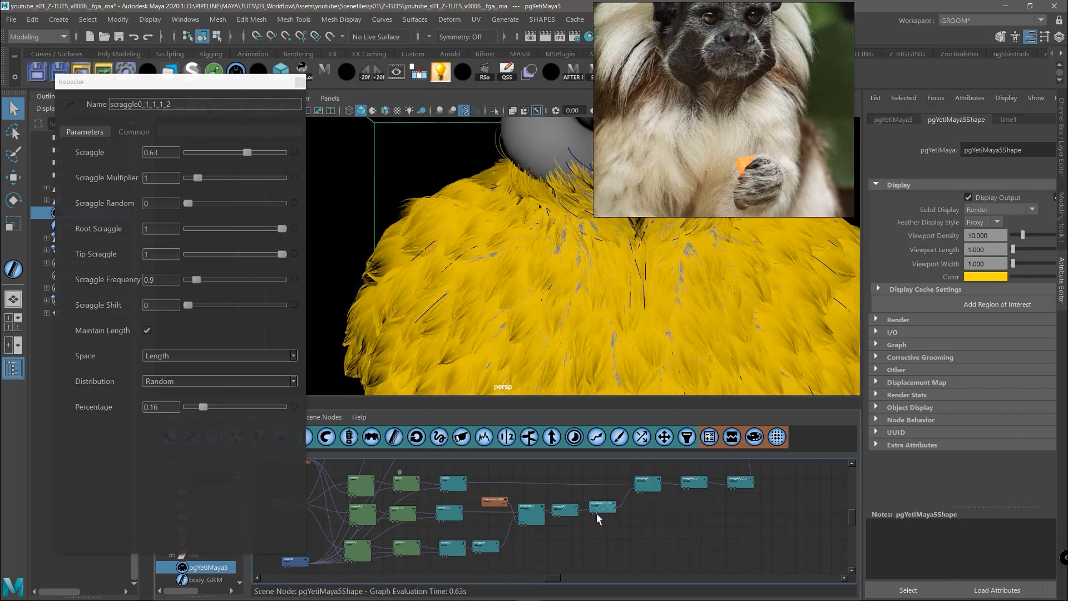
pyautogui.click(604, 509)
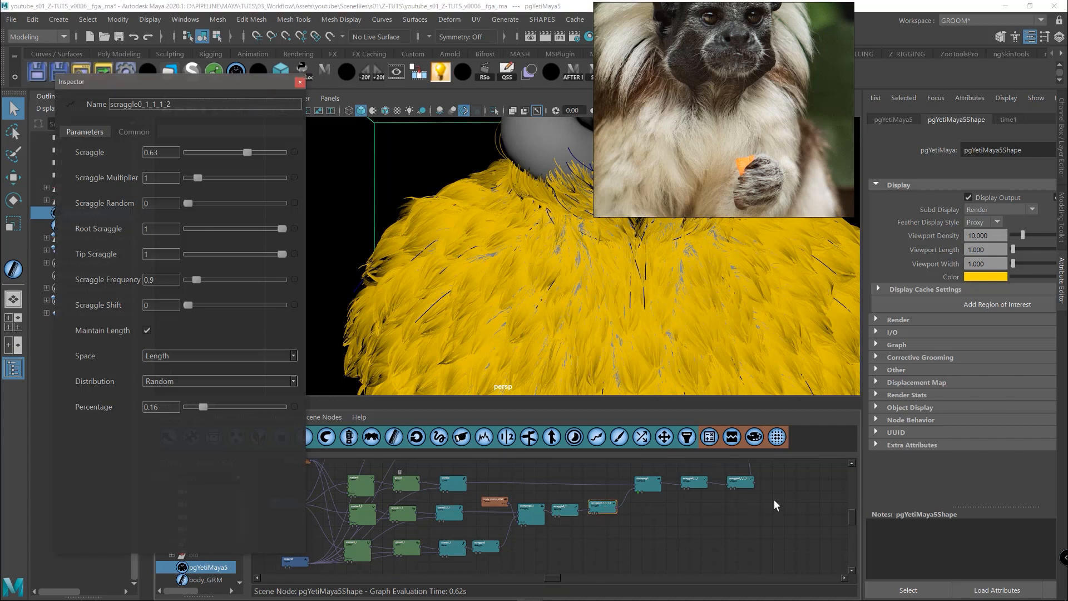
pyautogui.keyDown('alt'); pyautogui.moveTo(777, 506); pyautogui.dragTo(615, 542, button='middle'); pyautogui.keyUp('alt')
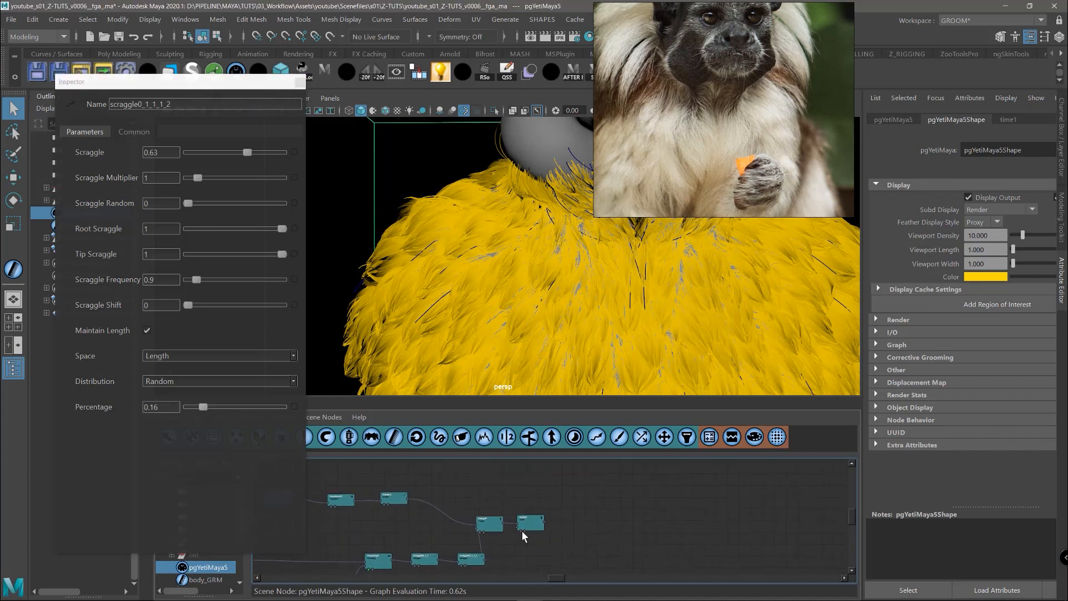
pyautogui.click(521, 531)
pyautogui.keyDown('alt'); pyautogui.moveTo(627, 323); pyautogui.dragTo(534, 248, button='right'); pyautogui.keyUp('alt')
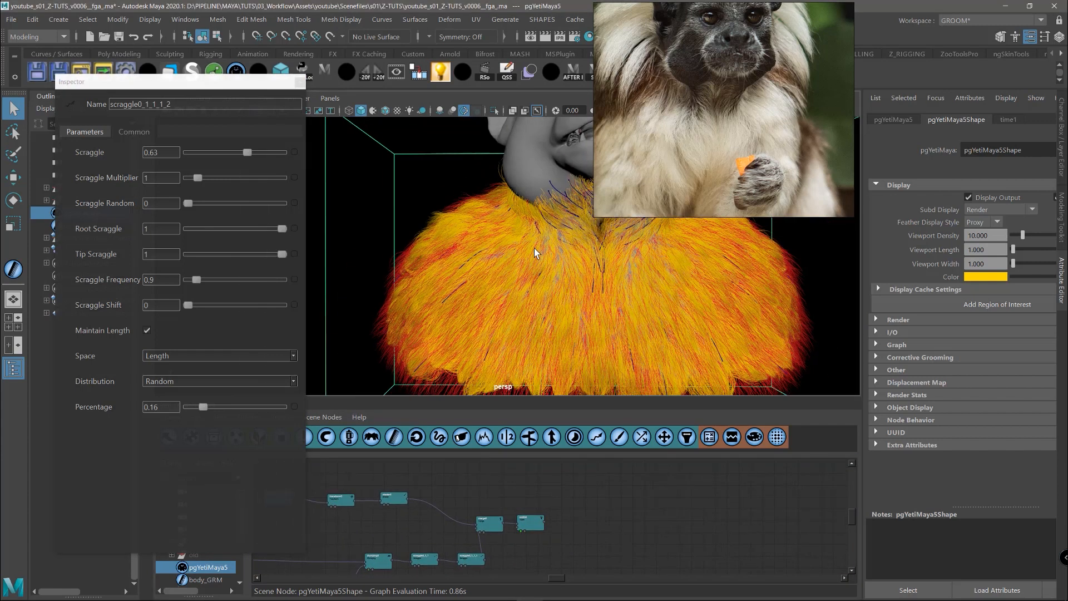
pyautogui.keyDown('alt'); pyautogui.moveTo(534, 248); pyautogui.dragTo(602, 298); pyautogui.keyUp('alt')
pyautogui.keyDown('alt'); pyautogui.moveTo(603, 298); pyautogui.dragTo(753, 351, button='right'); pyautogui.keyUp('alt')
pyautogui.keyDown('alt'); pyautogui.moveTo(753, 350); pyautogui.dragTo(539, 317, button='middle'); pyautogui.keyUp('alt')
pyautogui.keyDown('alt'); pyautogui.moveTo(539, 317); pyautogui.dragTo(503, 268, button='right'); pyautogui.keyUp('alt')
# Set the scatter0 node's Density Multiplier to 120
pyautogui.keyDown('alt'); pyautogui.moveTo(369, 555); pyautogui.dragTo(771, 512, button='middle'); pyautogui.keyUp('alt')
pyautogui.click(491, 521)
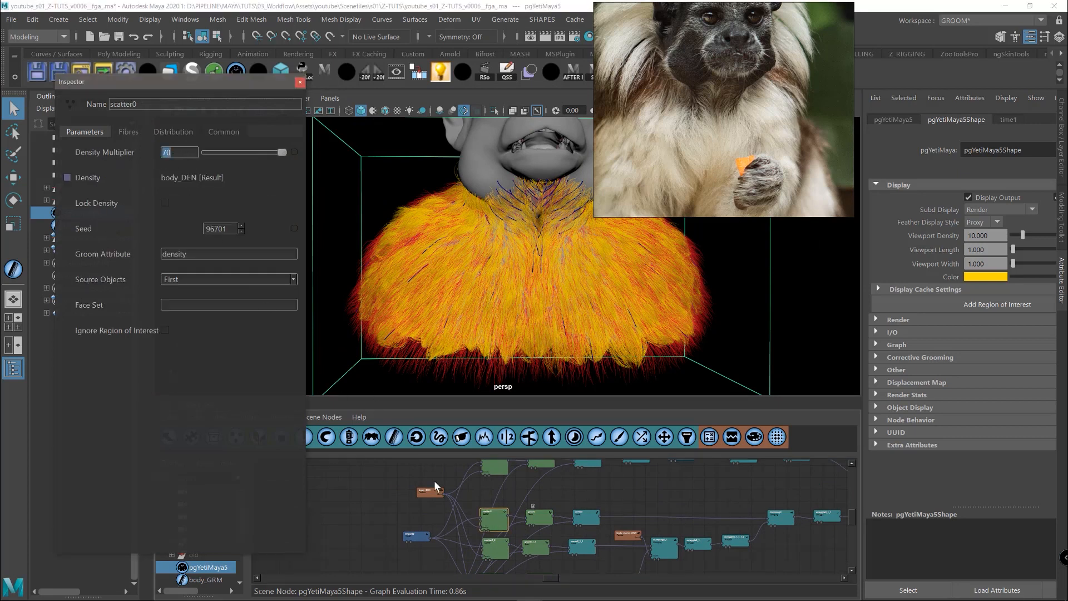
pyautogui.write('120')
pyautogui.press('Return')
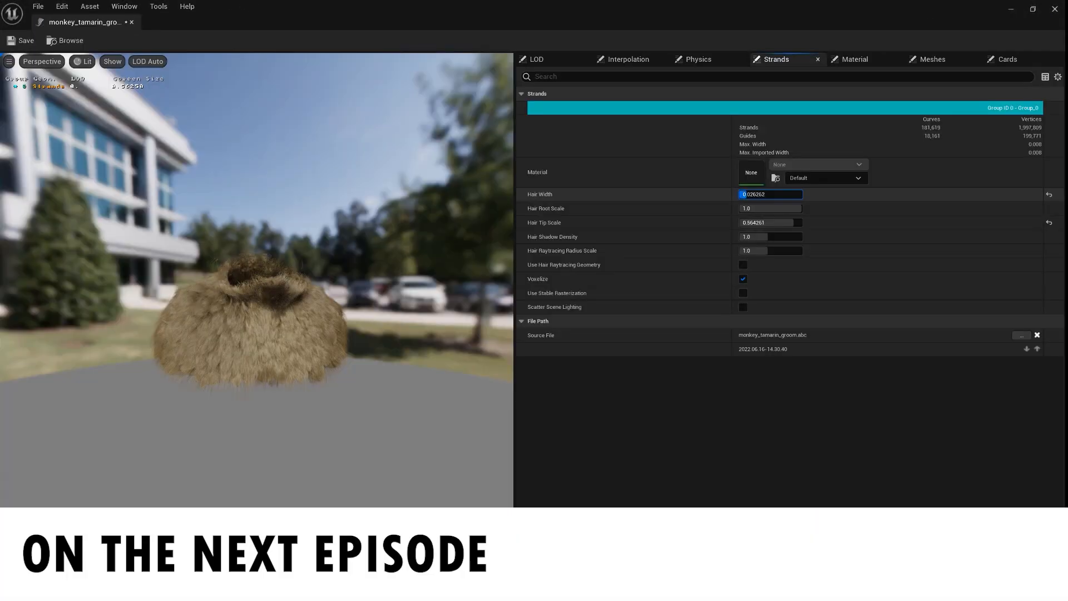
# Switch to the monkey_tamarin_groom asset in Unreal Engine and increase the strands' Hair Width
pyautogui.moveTo(740, 194); pyautogui.dragTo(760, 194)
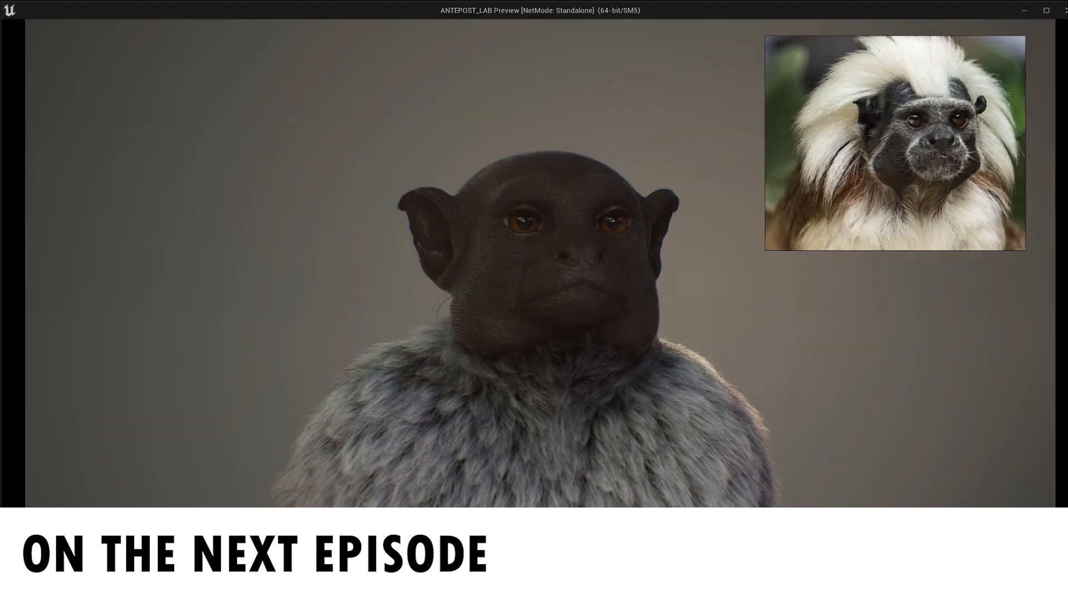